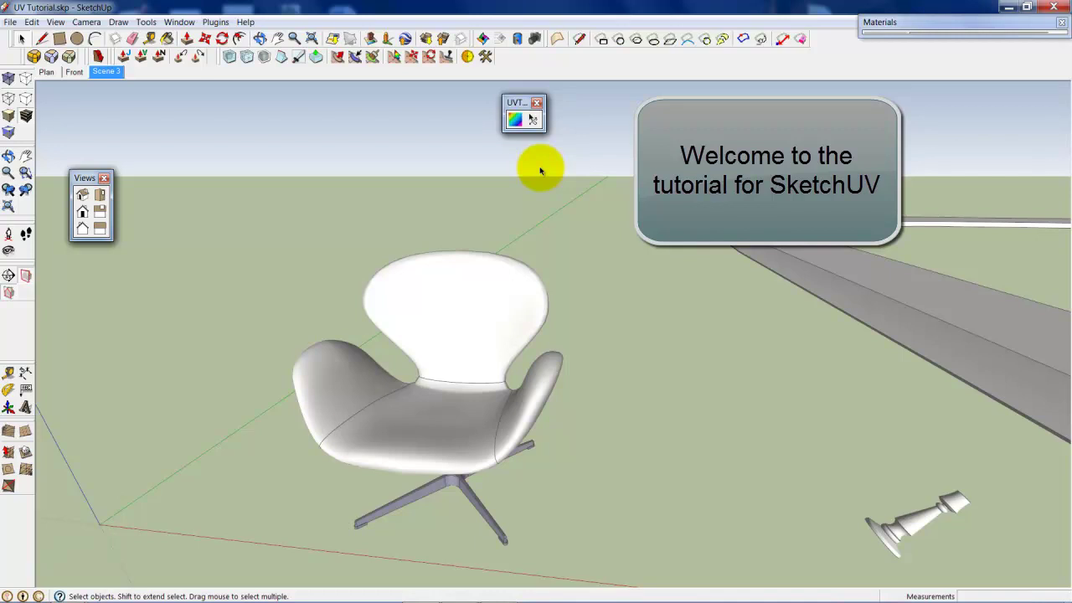
Square the view to the chair back with a double-click and turn on the alignment grid.
middle_click_drag(489, 293, 493, 343)
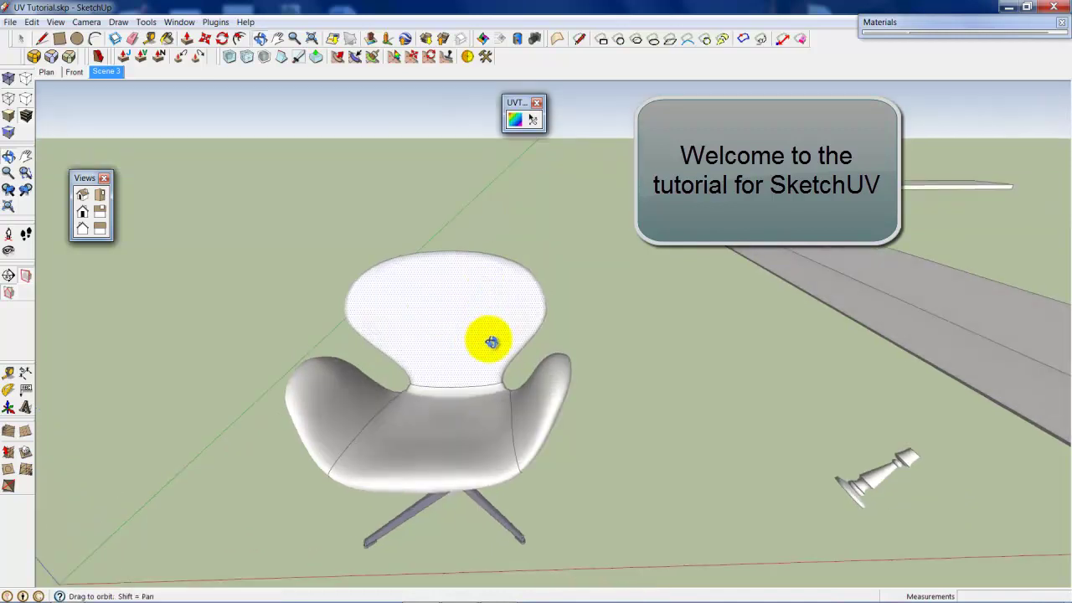
scroll(471, 351, "down", 2)
scroll(471, 351, "up", 3)
scroll(472, 352, "up", 2)
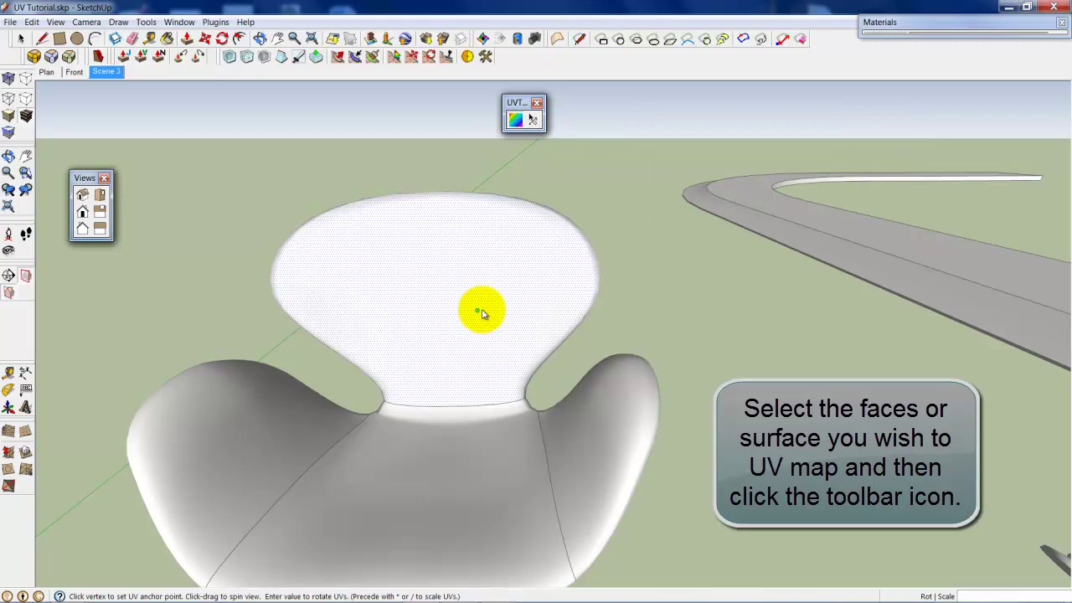
double_click(445, 311)
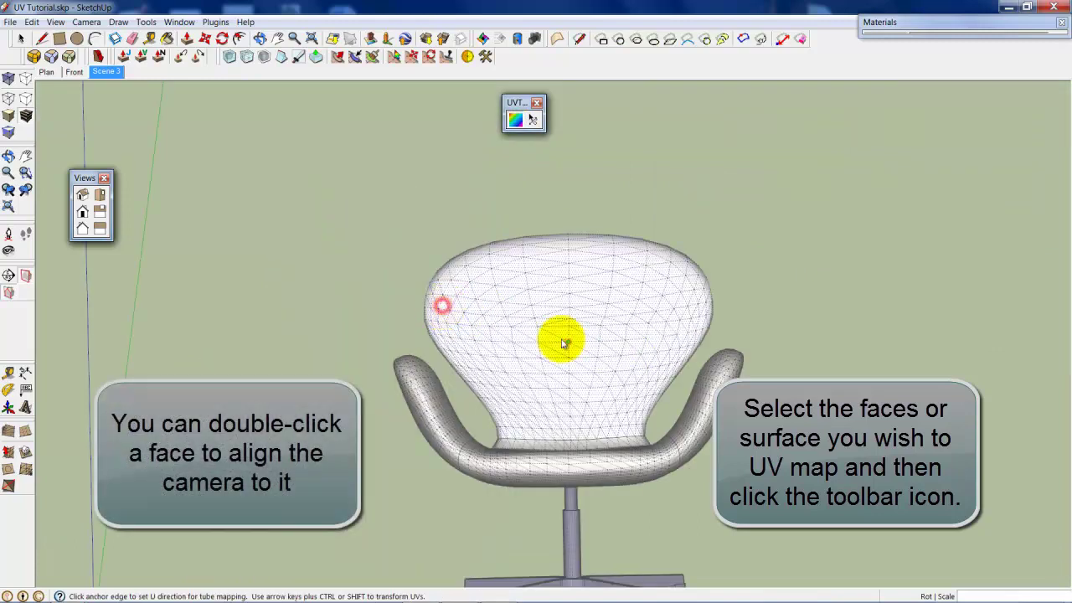
scroll(590, 369, "up", 2)
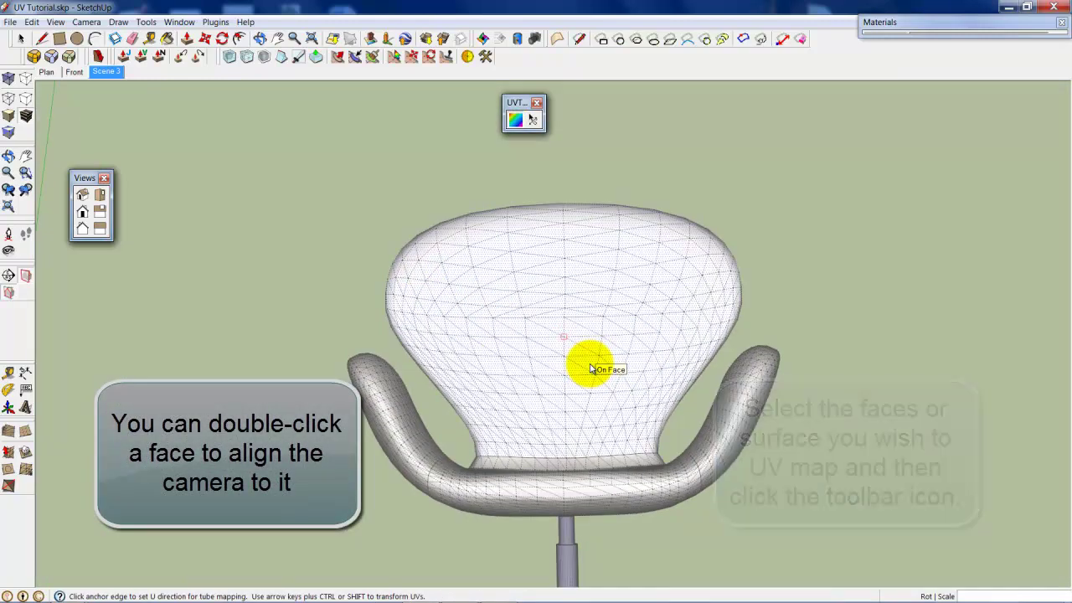
mouse_move(868, 304)
left_mouse_down()
mouse_move(882, 344)
mouse_move(862, 460)
mouse_move(880, 296)
mouse_move(871, 485)
mouse_move(880, 280)
mouse_move(876, 310)
left_mouse_up()
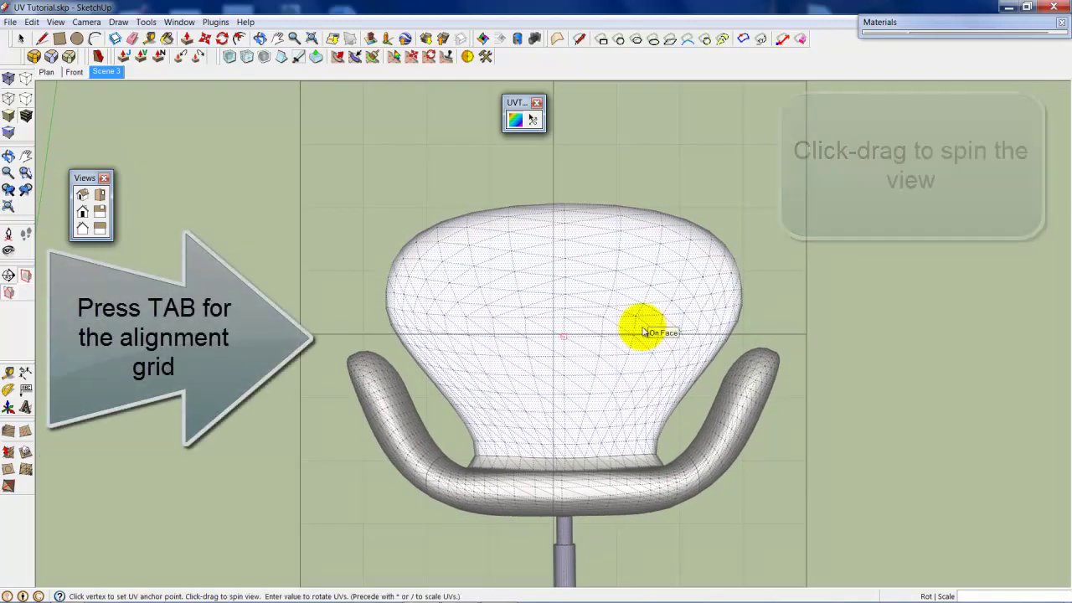
middle_click_drag(643, 331, 634, 325)
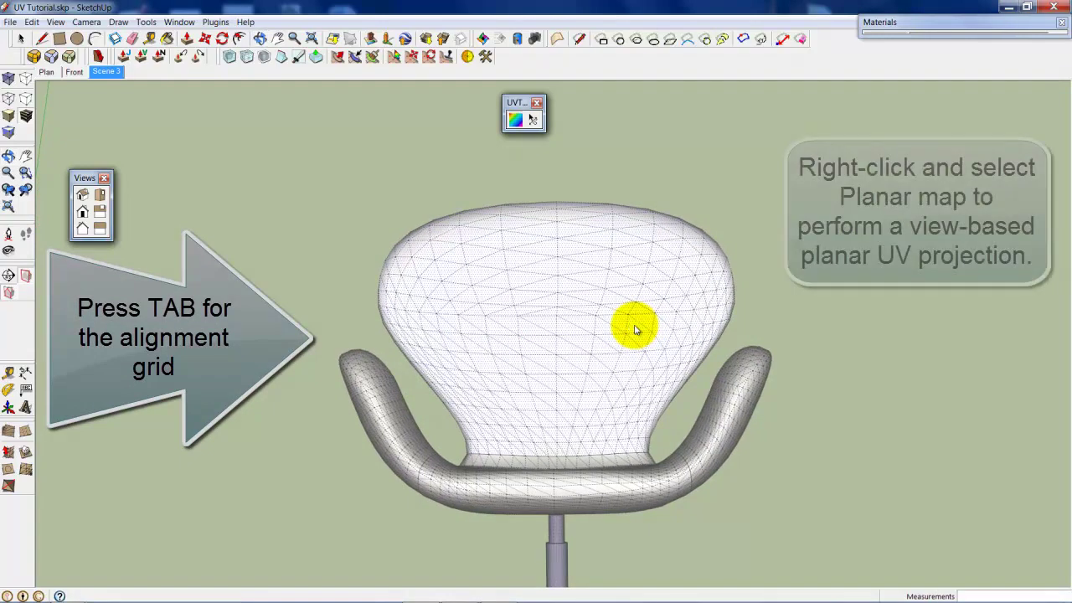
key("Tab")
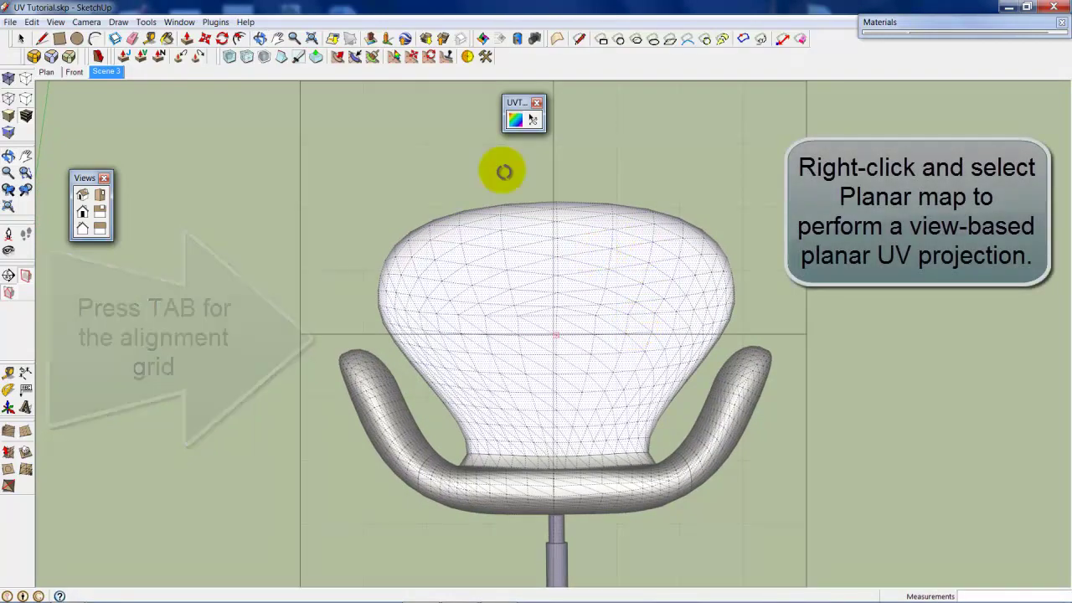
Apply a Planar Map (View) to the chair back.
right_click(586, 267)
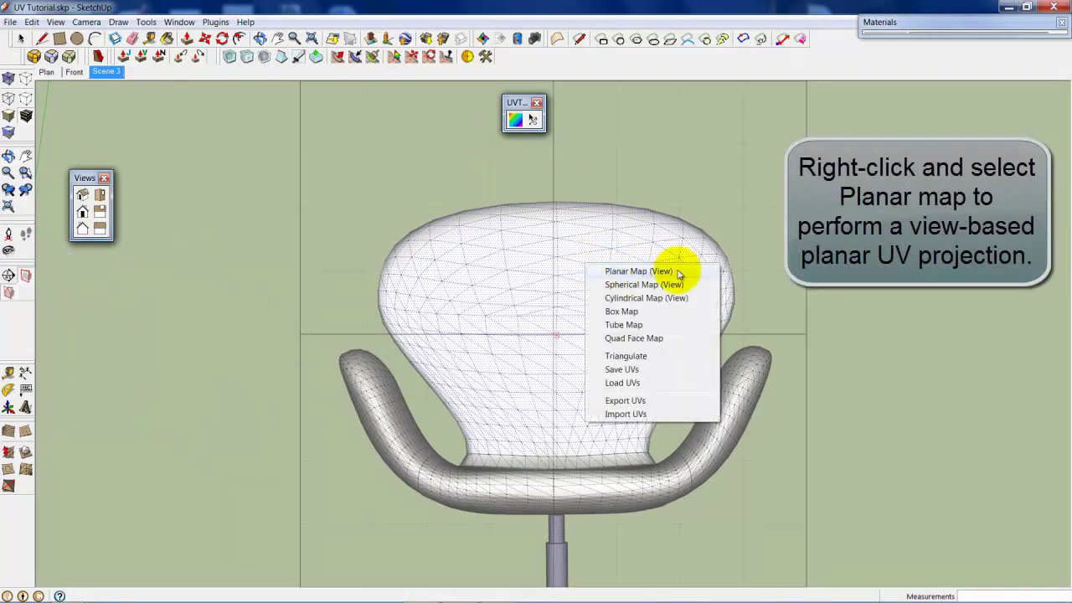
left_click(638, 271)
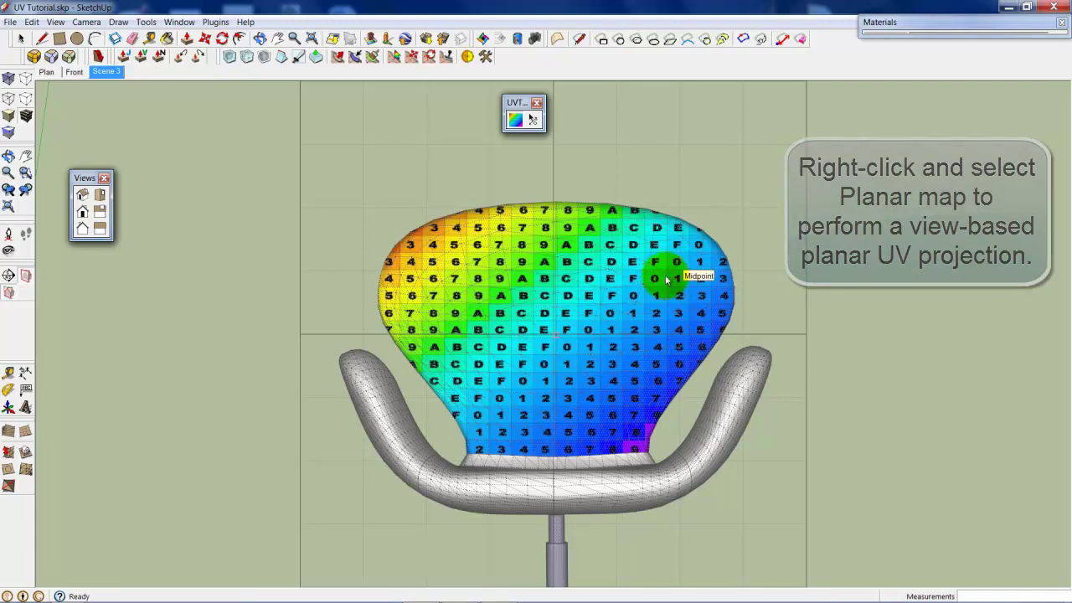
middle_click_drag(649, 278, 563, 356)
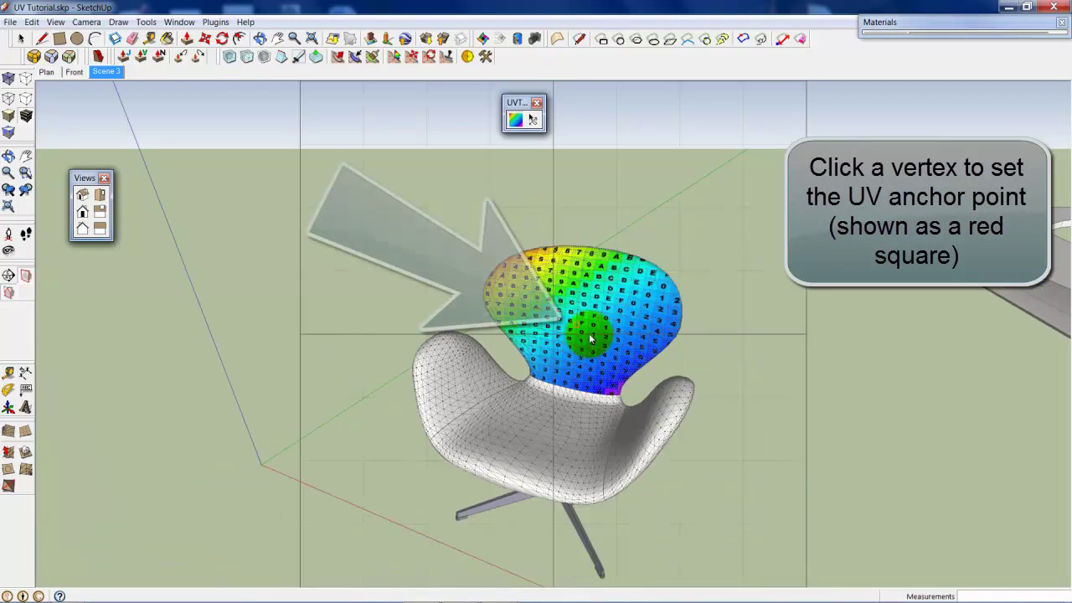
scroll(568, 318, "down", 2)
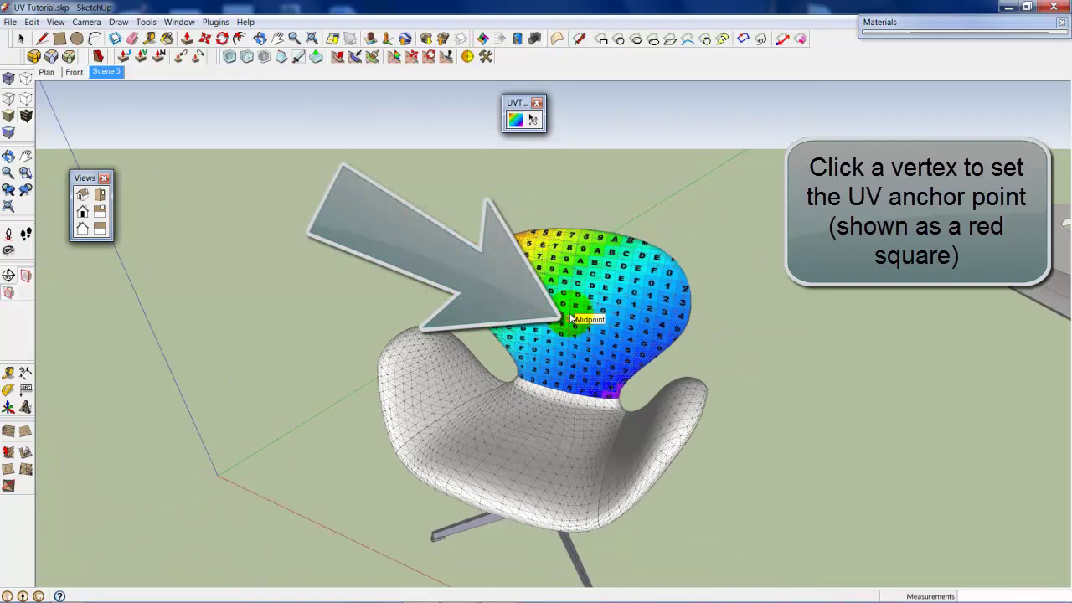
scroll(569, 317, "up", 3)
scroll(574, 314, "up", 2)
scroll(580, 310, "up", 1)
Nudge the chair-back texture three steps left and rotate it 45 degrees.
key("Left")
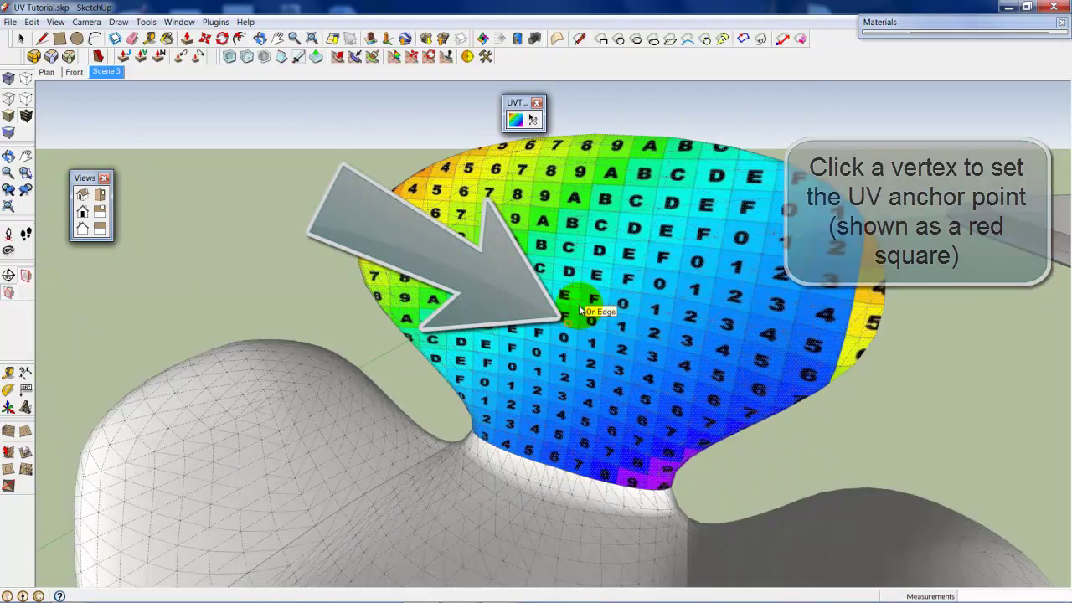
key("Left")
key("Left")
key("Left")
key("Left")
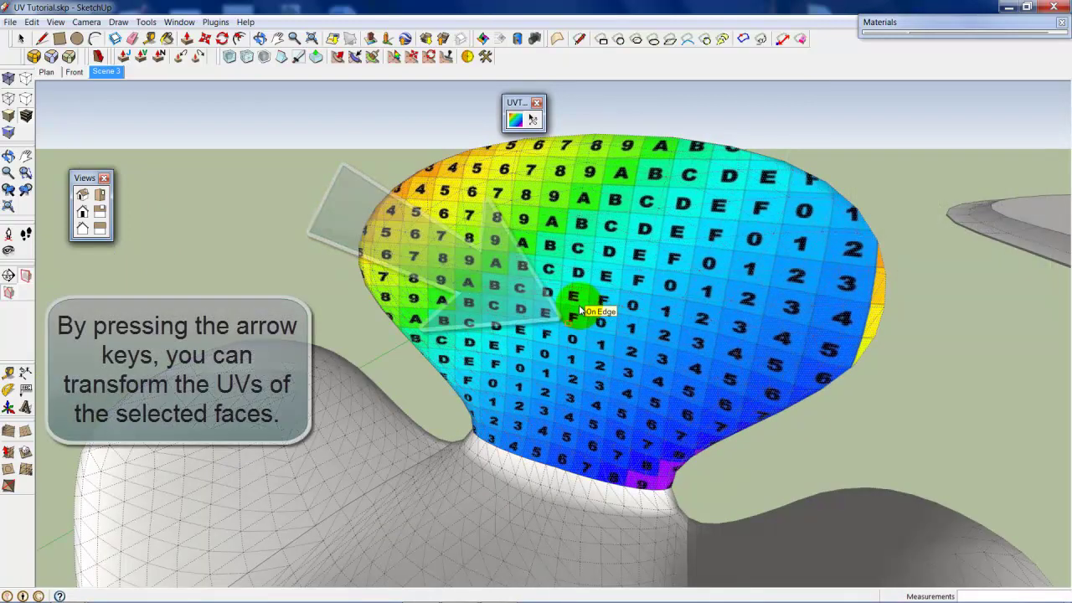
key("Left")
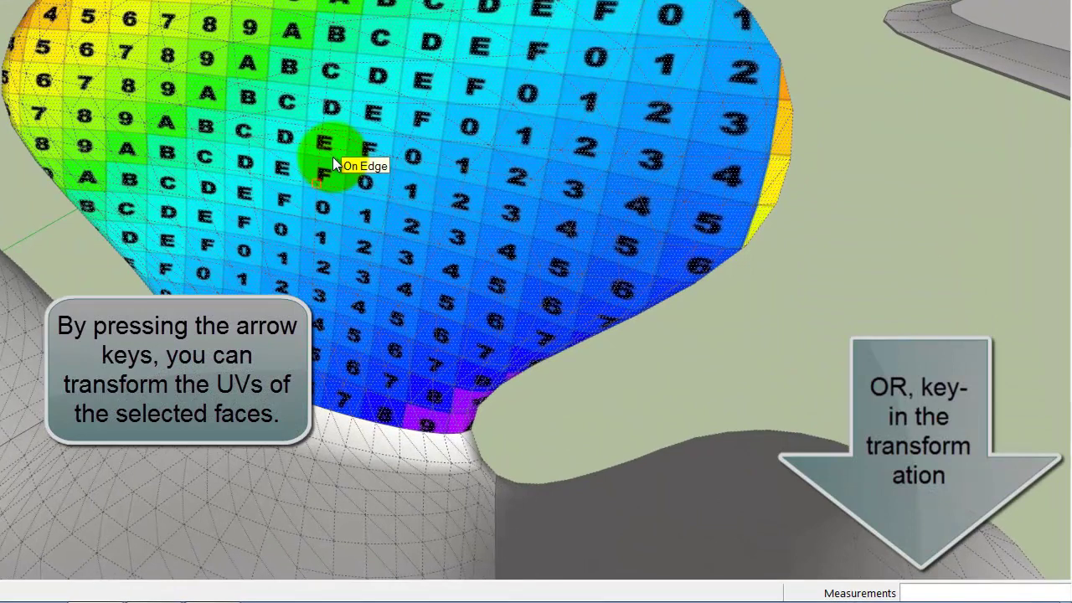
key("Return")
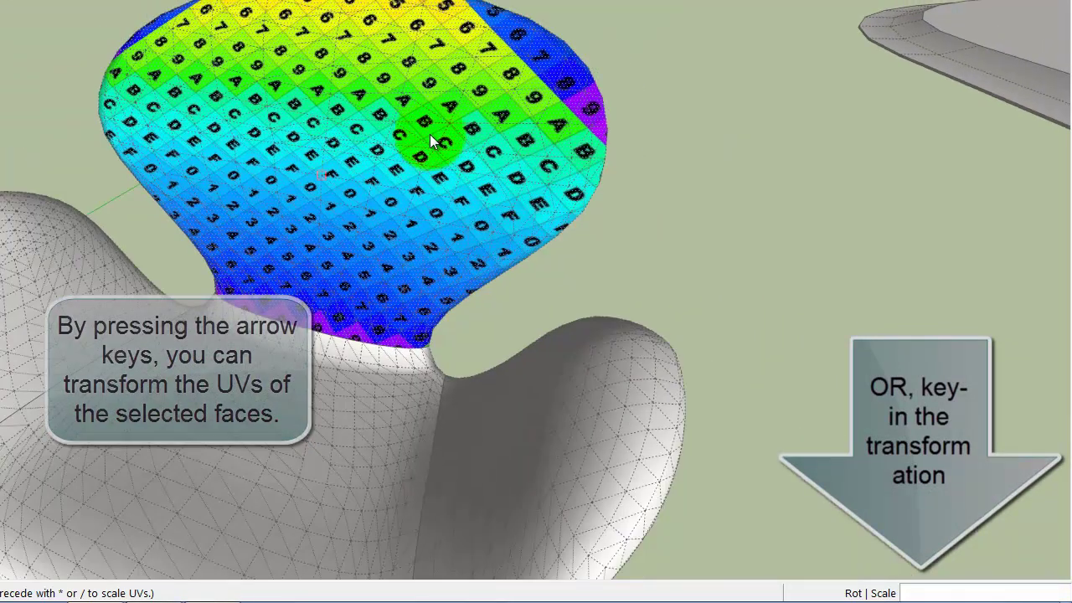
Rotate the chair-back texture back by -45 degrees so it sits square.
middle_click_drag(20, 143, 79, 115)
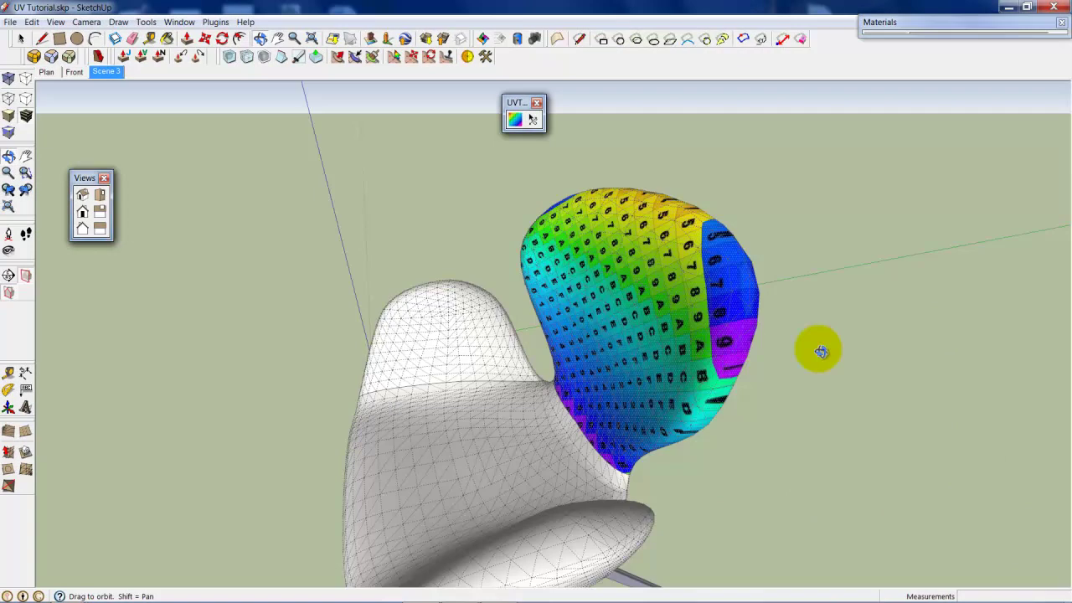
mouse_move(820, 351)
middle_mouse_down()
mouse_move(639, 341)
mouse_move(624, 280)
middle_mouse_up()
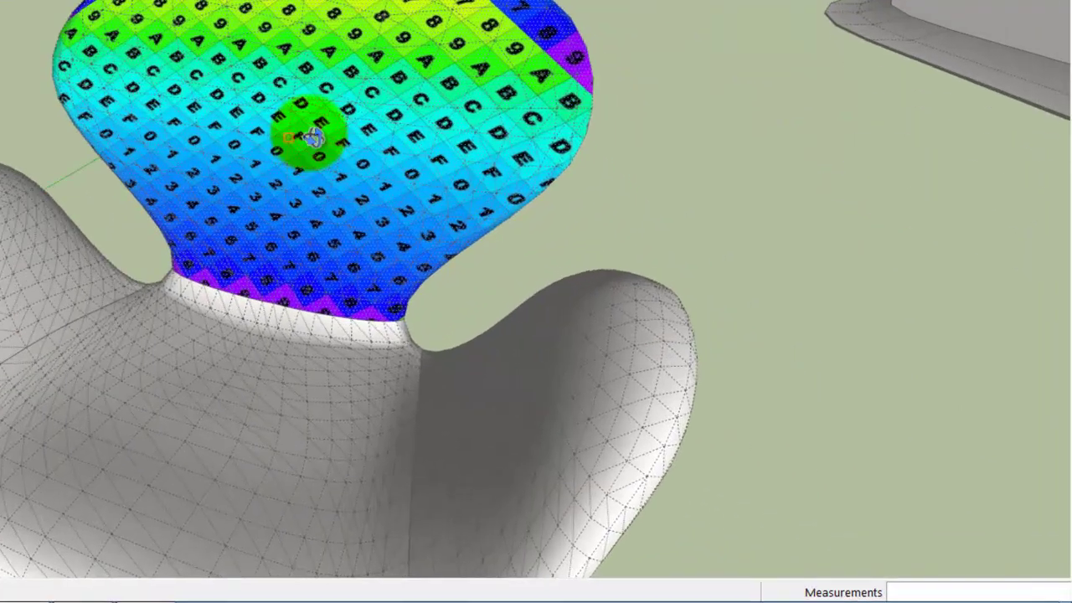
type("-45")
key("Return")
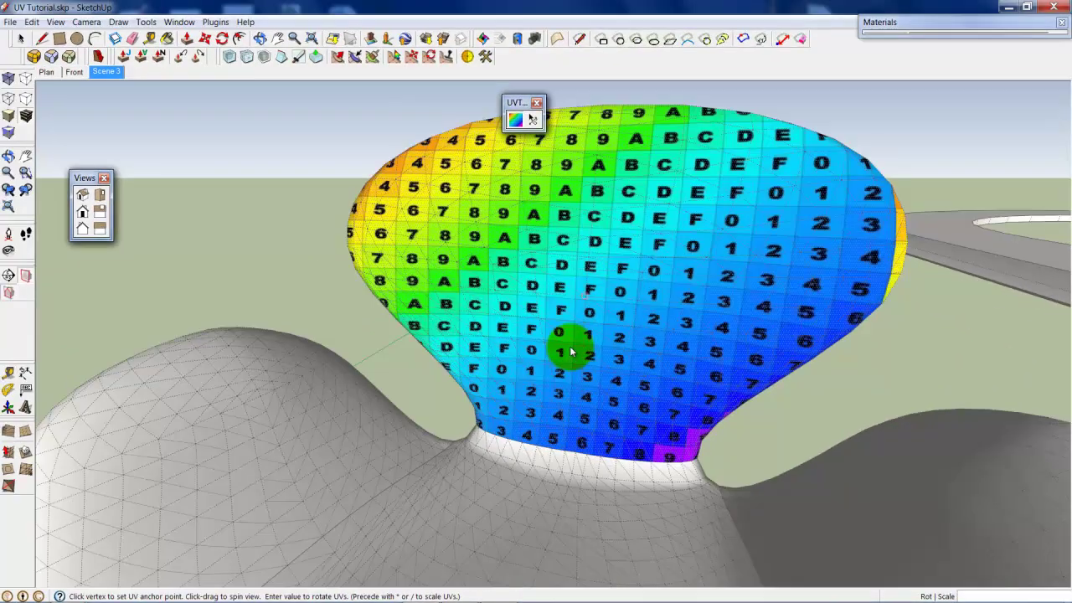
scroll(570, 352, "up", 3)
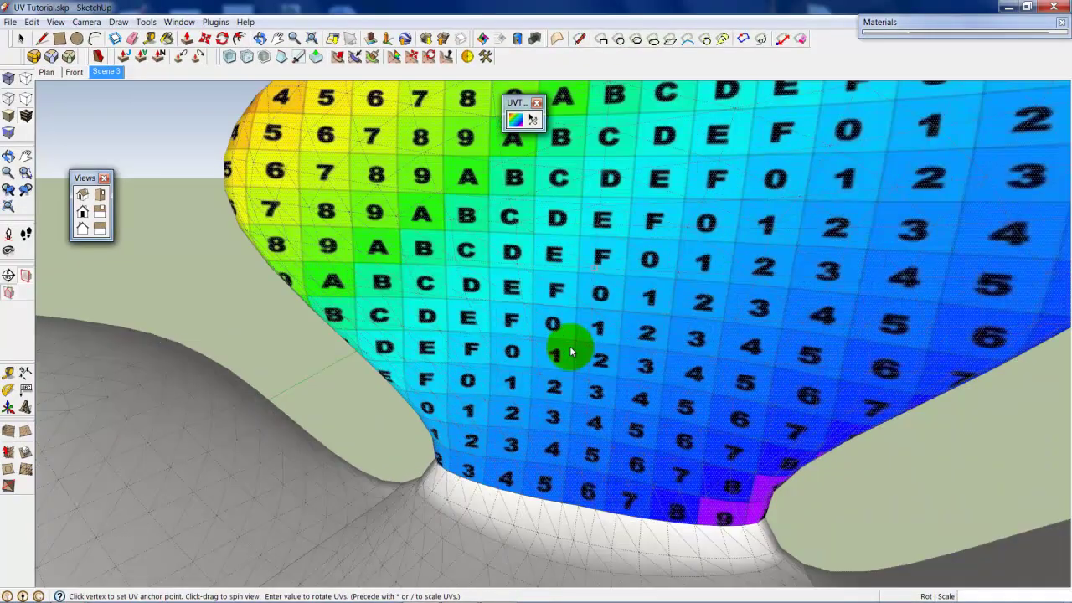
scroll(573, 368, "up", 2)
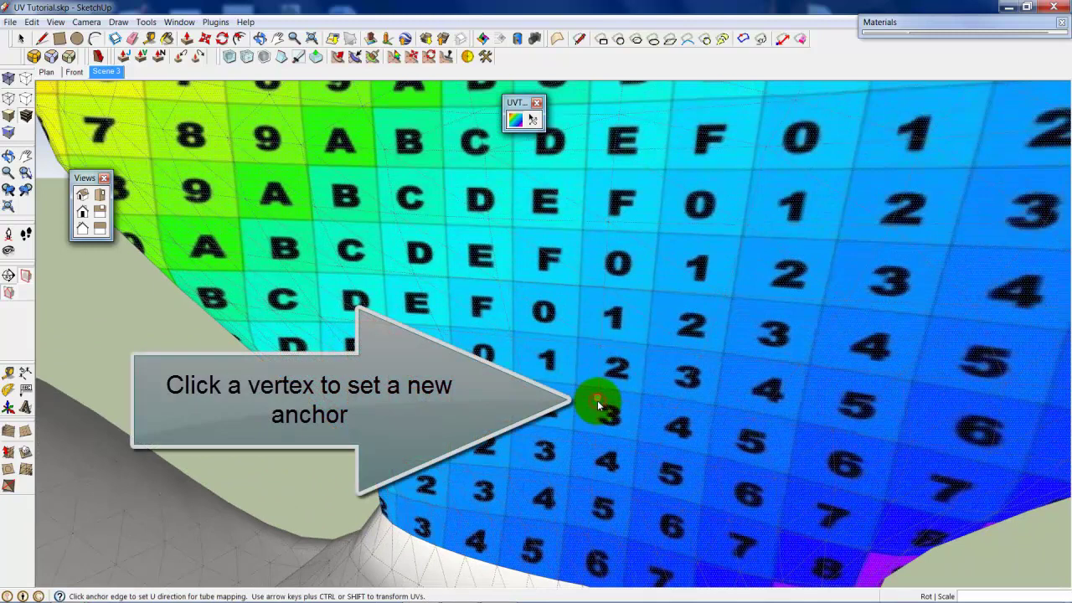
Scale the chair-back texture non-uniformly: stretch it up and right, then trim it back.
scroll(611, 431, "down", 3)
scroll(610, 422, "up", 1)
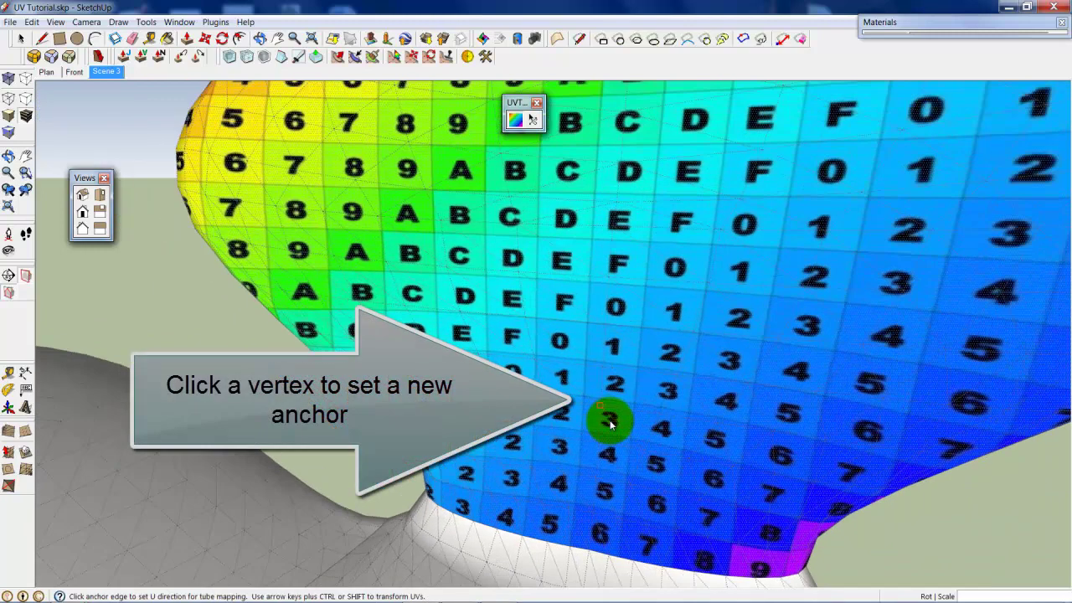
scroll(610, 424, "up", 1)
key("shift+Up")
key("shift+Up")
key("shift+Up")
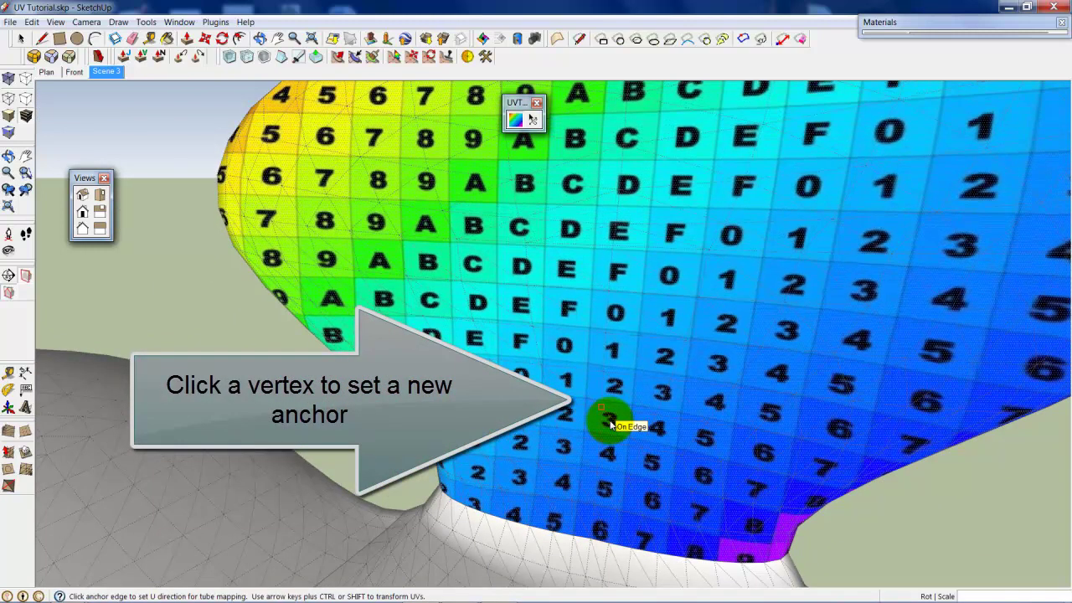
key("shift+Up")
key("shift+Up")
key("shift+Right")
key("shift+Right")
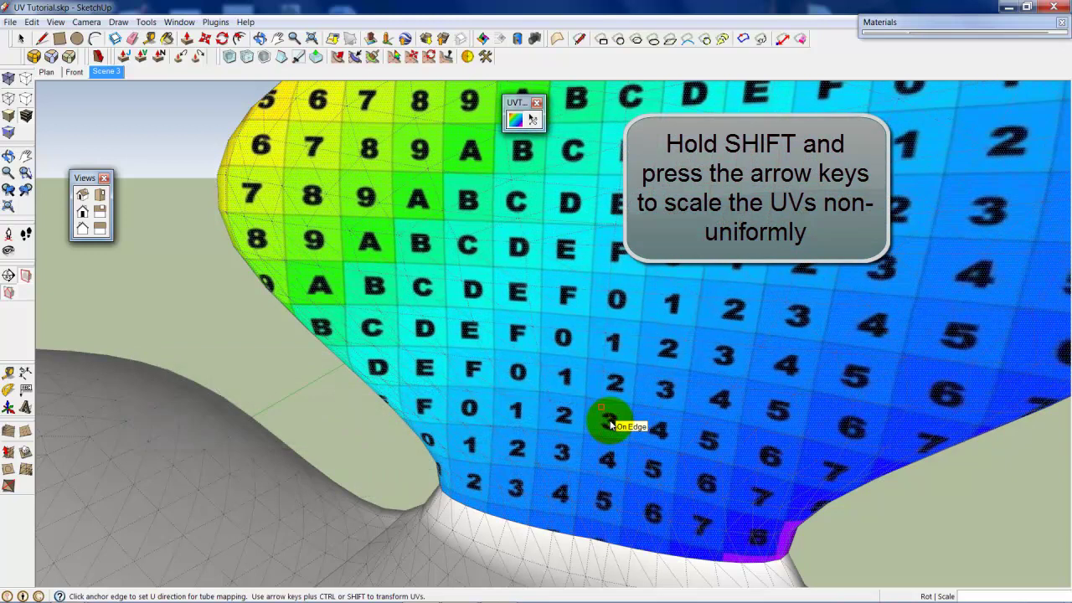
key("shift+Right")
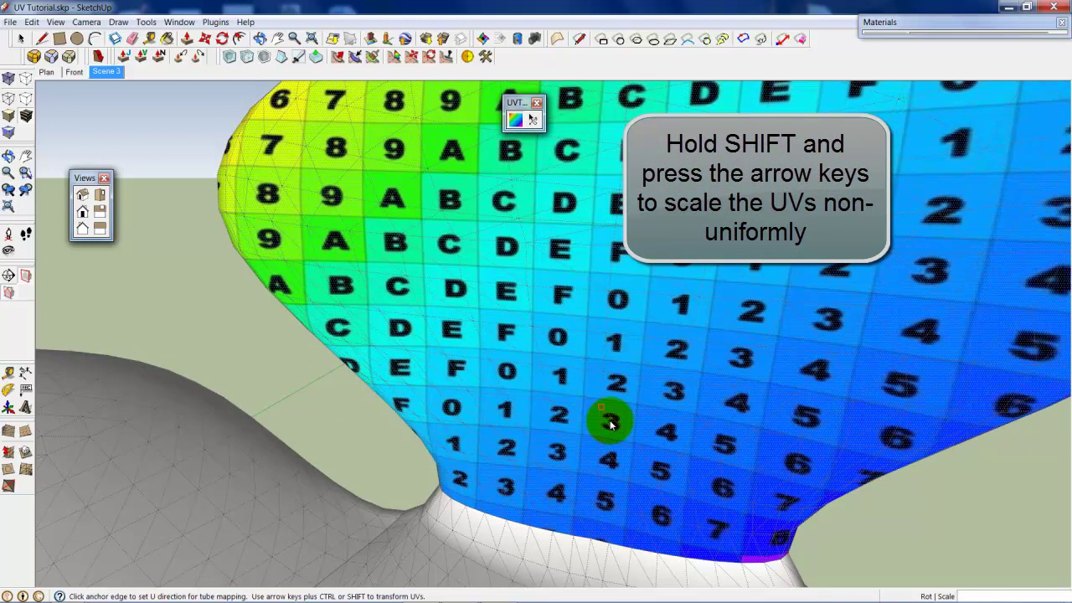
scroll(533, 371, "down", 1)
scroll(533, 371, "down", 3)
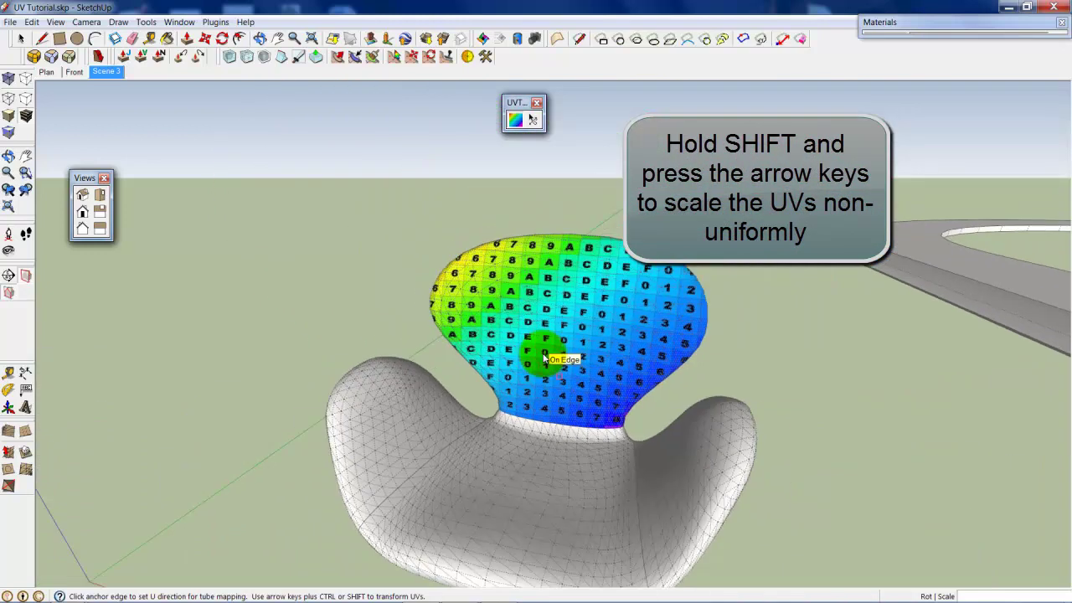
key("shift+Left")
key("shift+Left")
key("shift+Left")
key("shift+Left")
key("shift+Left")
key("shift+Left")
key("shift+Left")
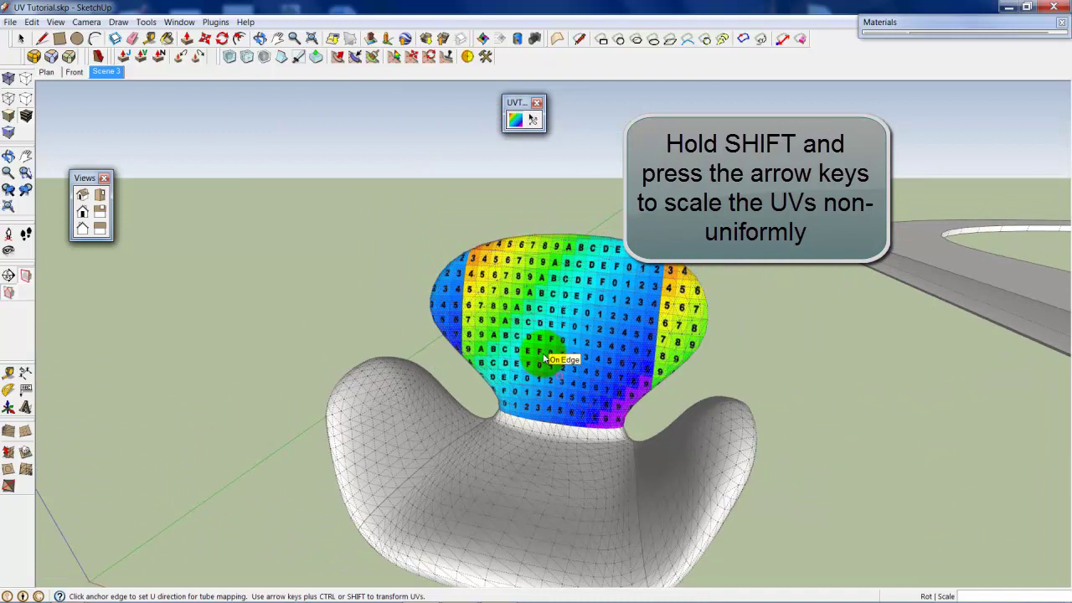
key("shift+Down")
key("shift+Down")
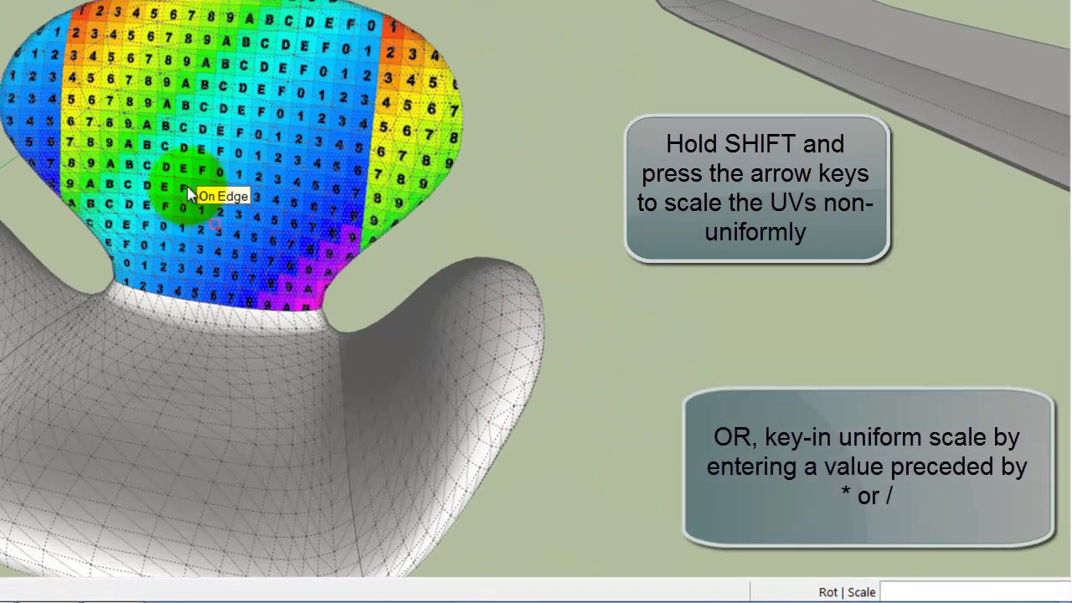
Scale the texture uniformly by /2, then by *3, so the tiles shrink.
type("/2")
key("Return")
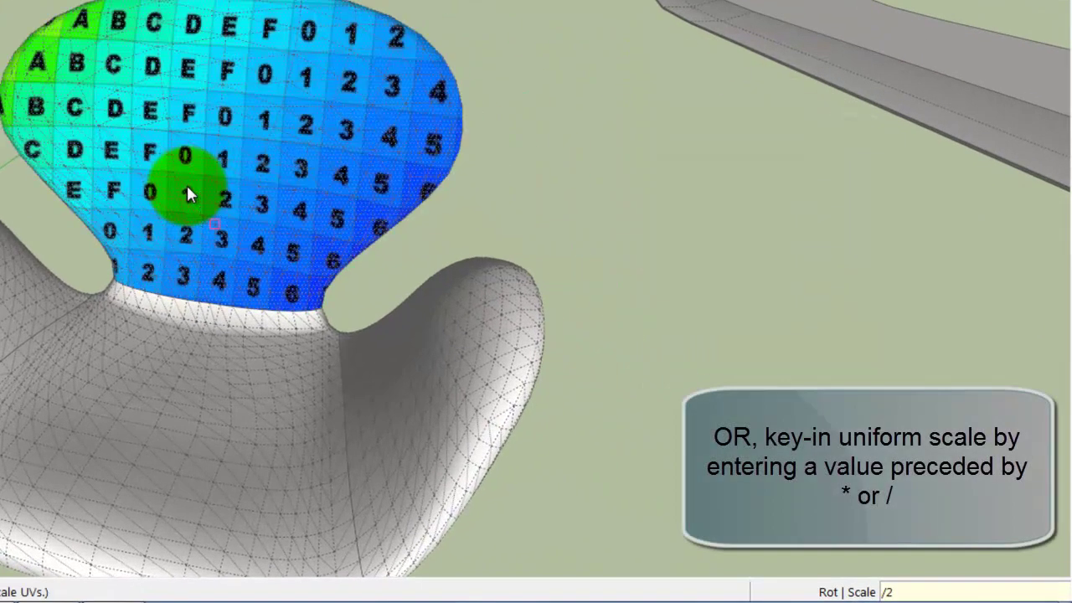
type("3")
key("Return")
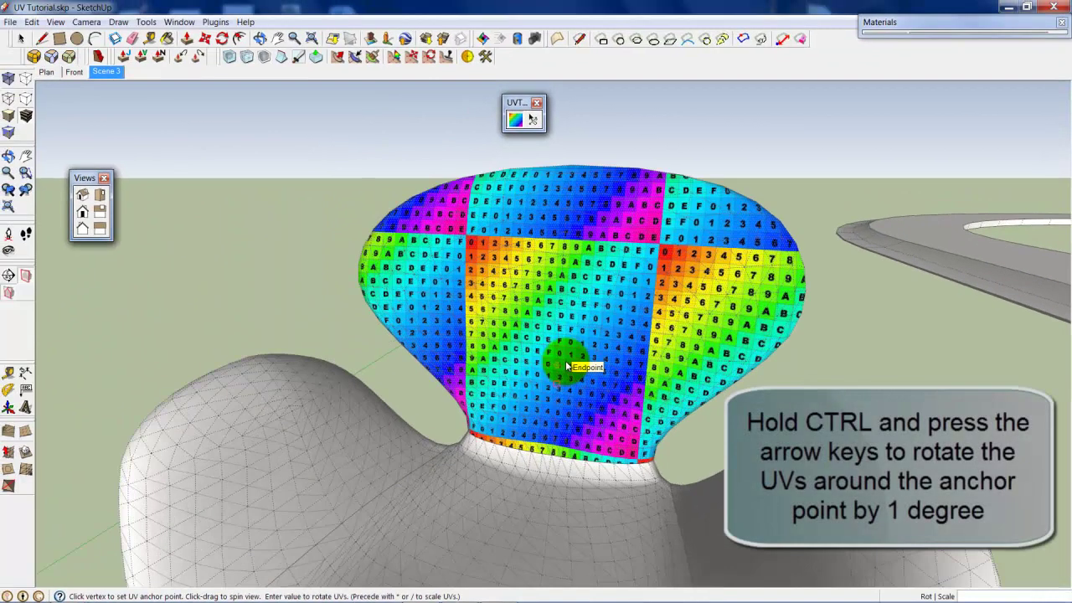
Rotate the backrest texture three steps around the anchor and scale it by /2.
key("ctrl+Right")
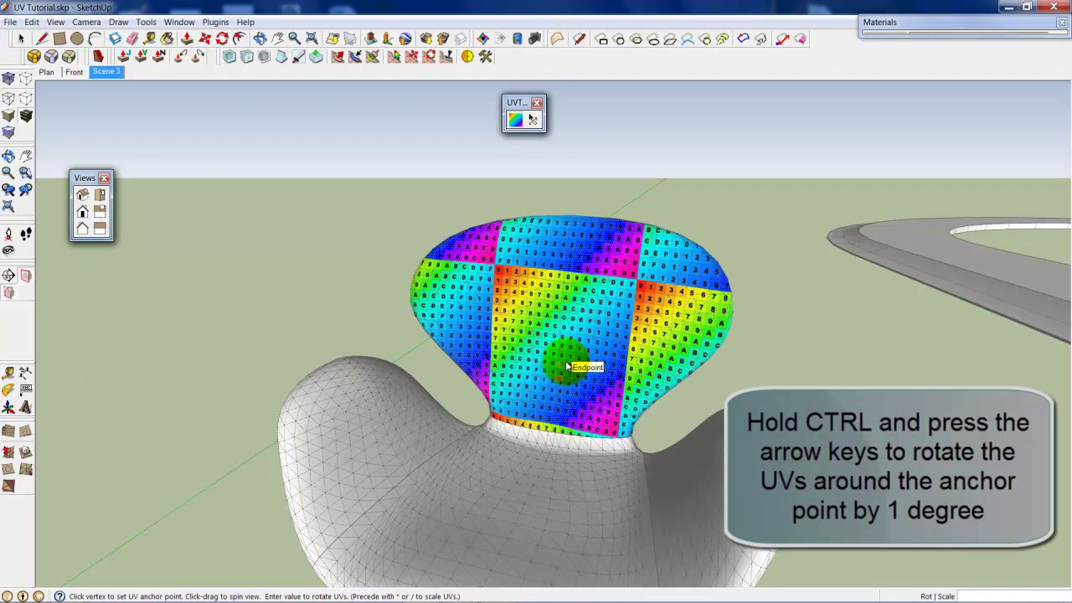
key("ctrl+Right")
key("ctrl+Right")
key("ctrl+Right")
key("ctrl+Right")
key("ctrl+Right")
key("ctrl+Right")
key("ctrl+Right")
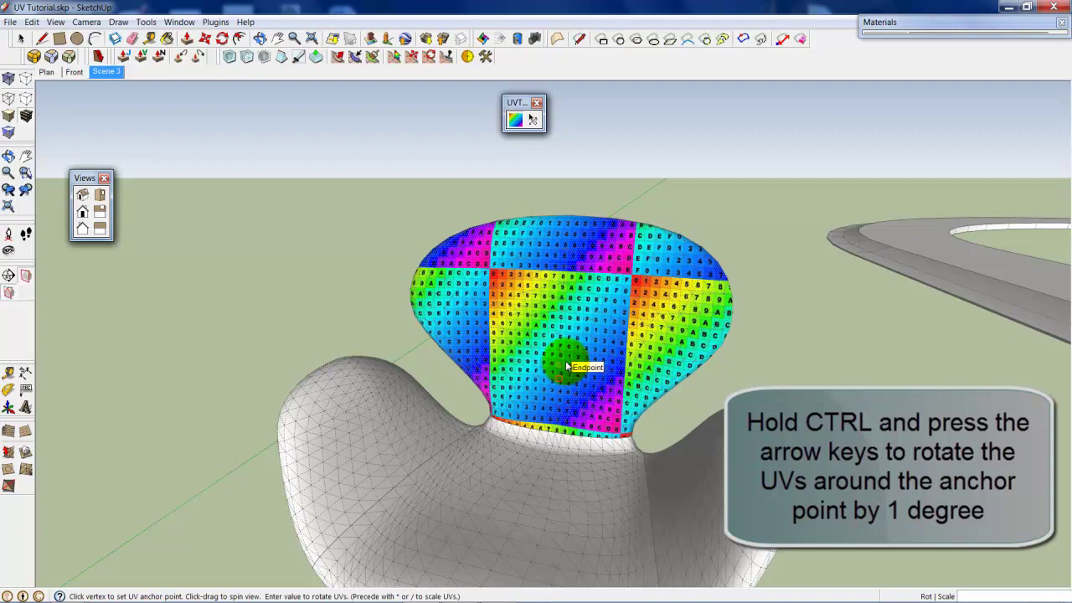
key("ctrl+Right")
key("ctrl+Right")
key("ctrl+Right")
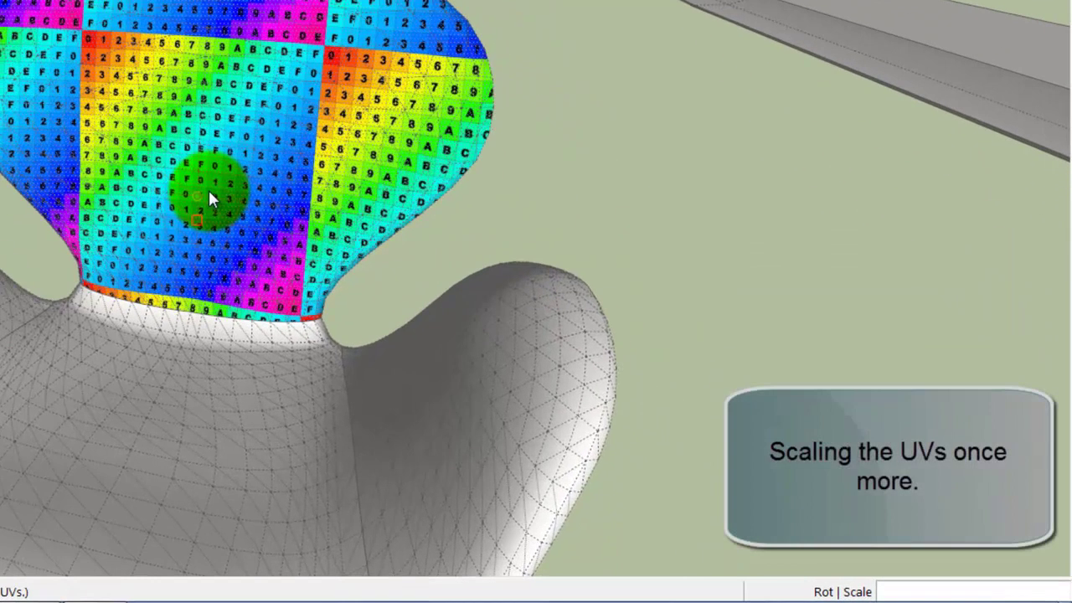
type("/2")
key("Return")
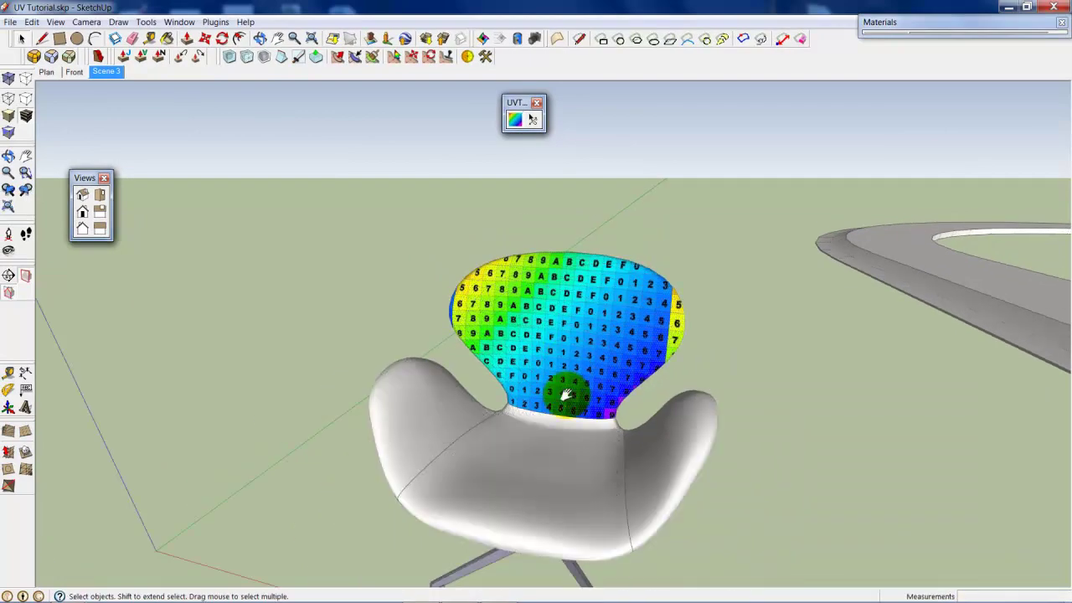
Select the chair seat and apply a Planar Map (View) from a straight-on front view.
left_click(514, 119)
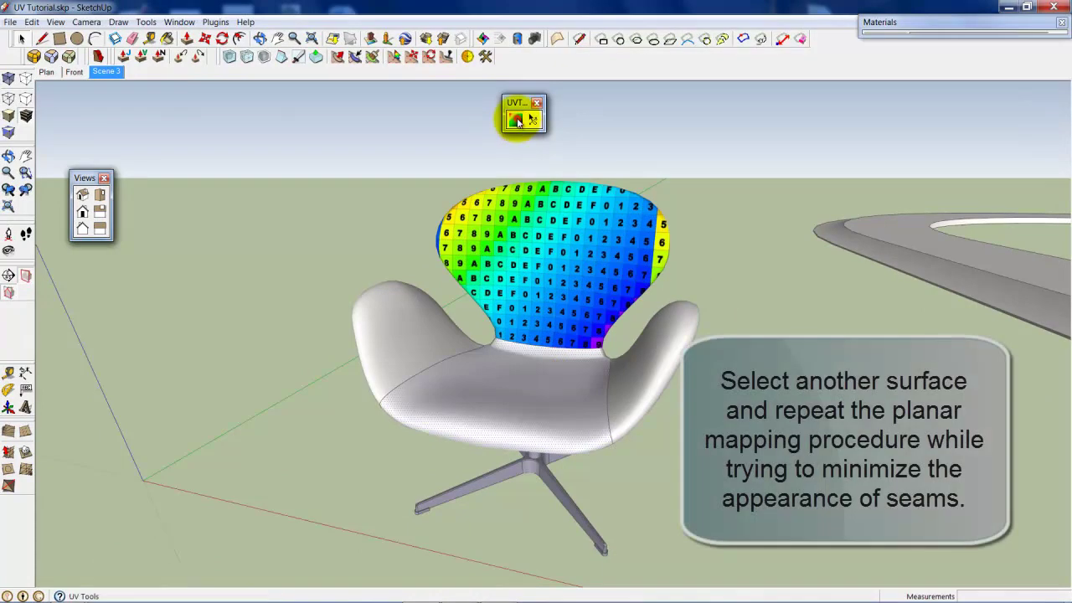
left_click(528, 389)
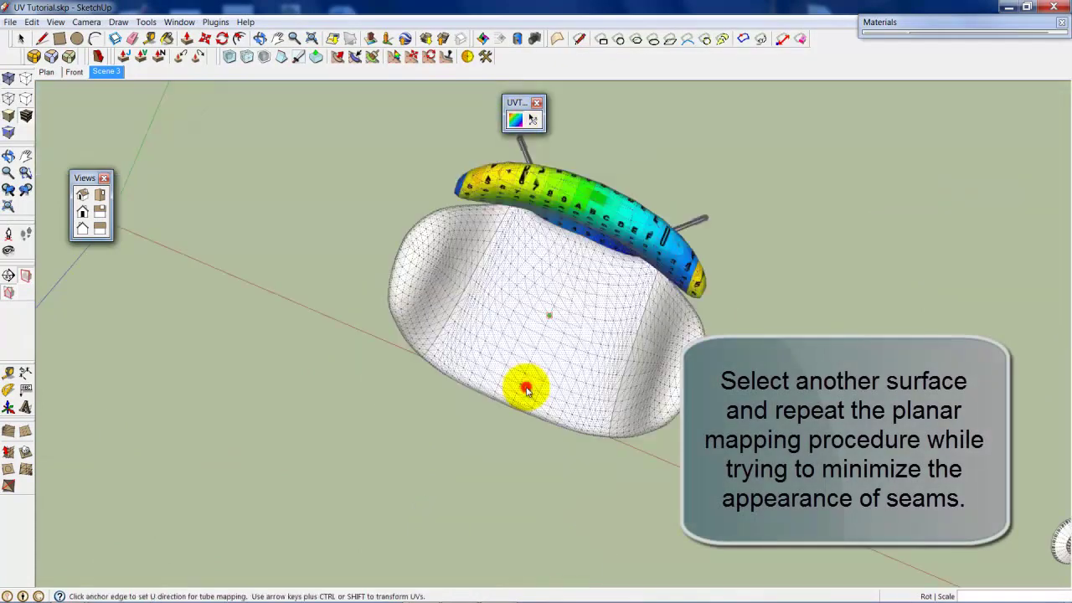
middle_click_drag(691, 460, 561, 285)
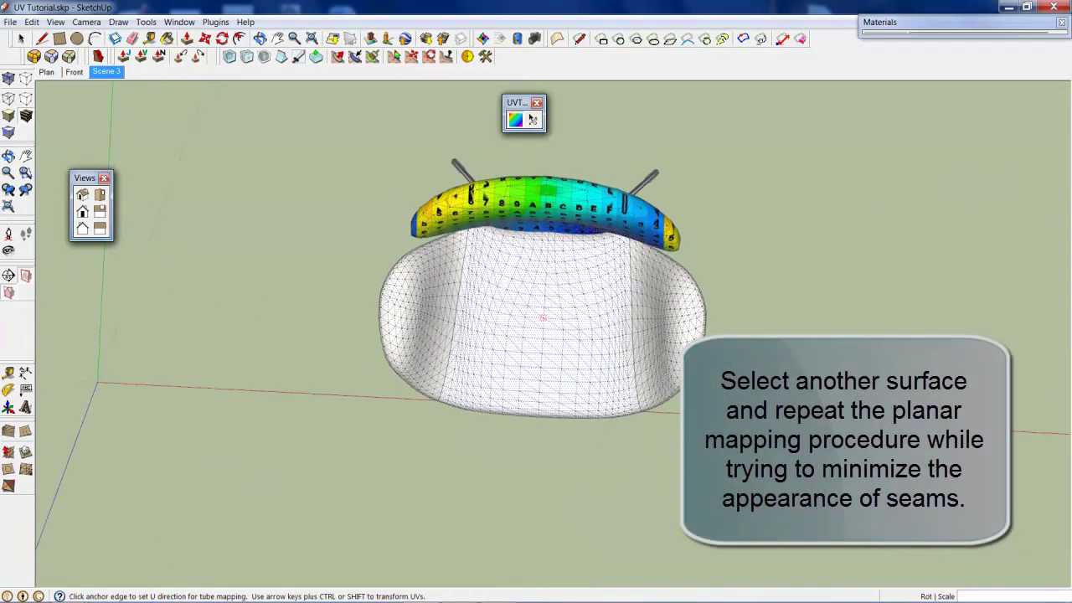
scroll(561, 284, "up", 2)
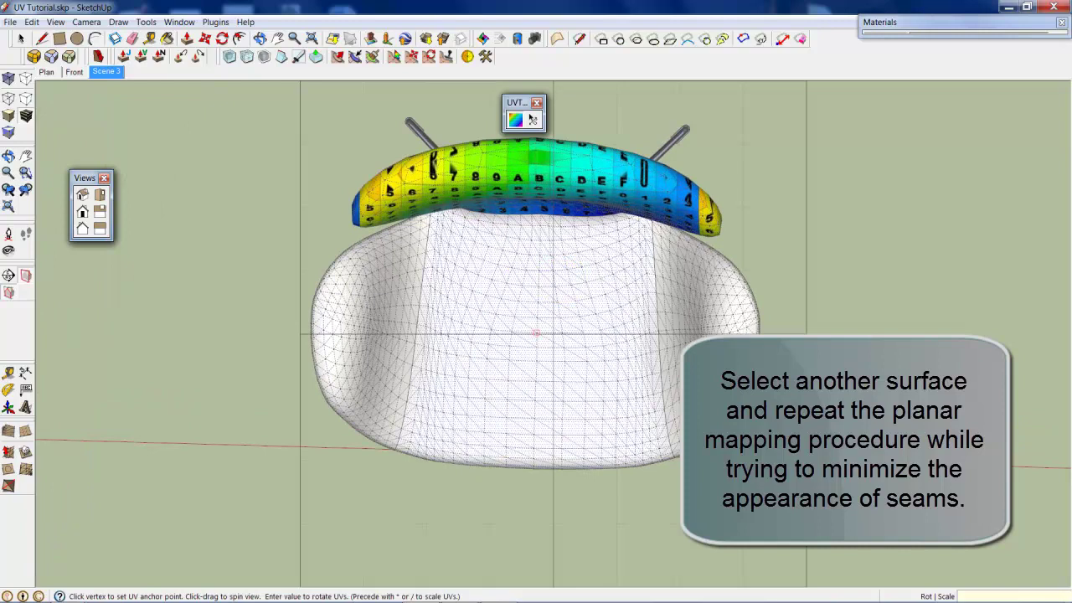
middle_click_drag(423, 529, 366, 535)
middle_click_drag(559, 376, 572, 371)
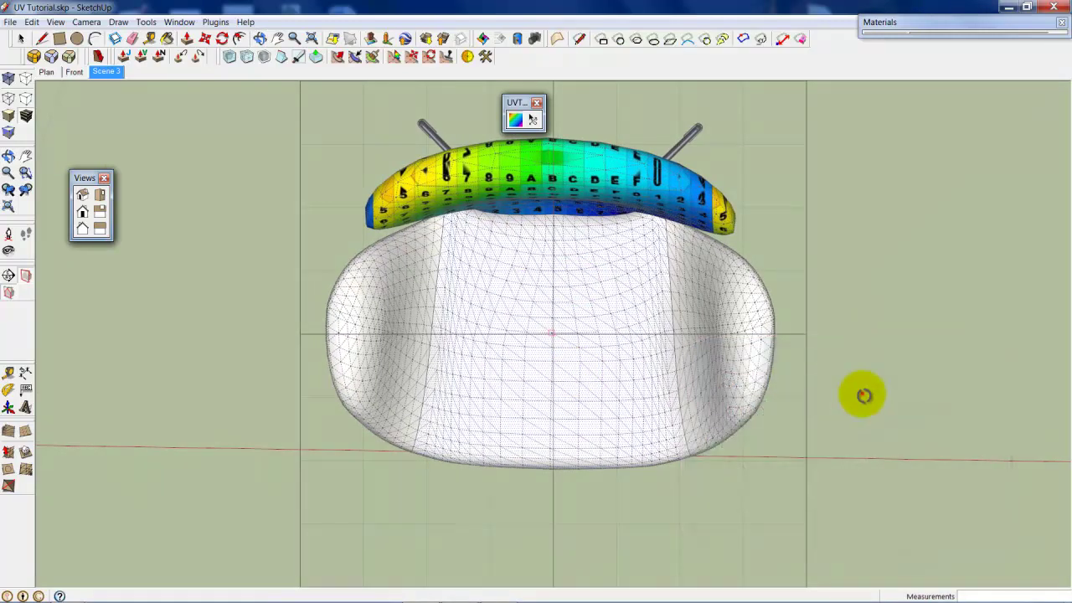
mouse_move(862, 394)
middle_mouse_down()
mouse_move(868, 372)
mouse_move(869, 382)
middle_mouse_up()
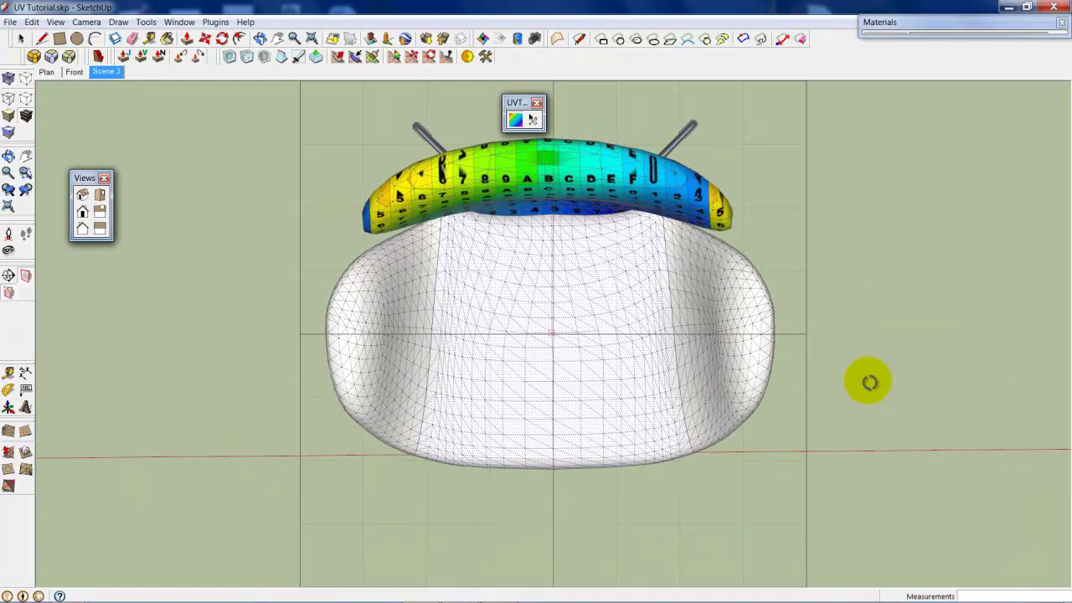
right_click(626, 352)
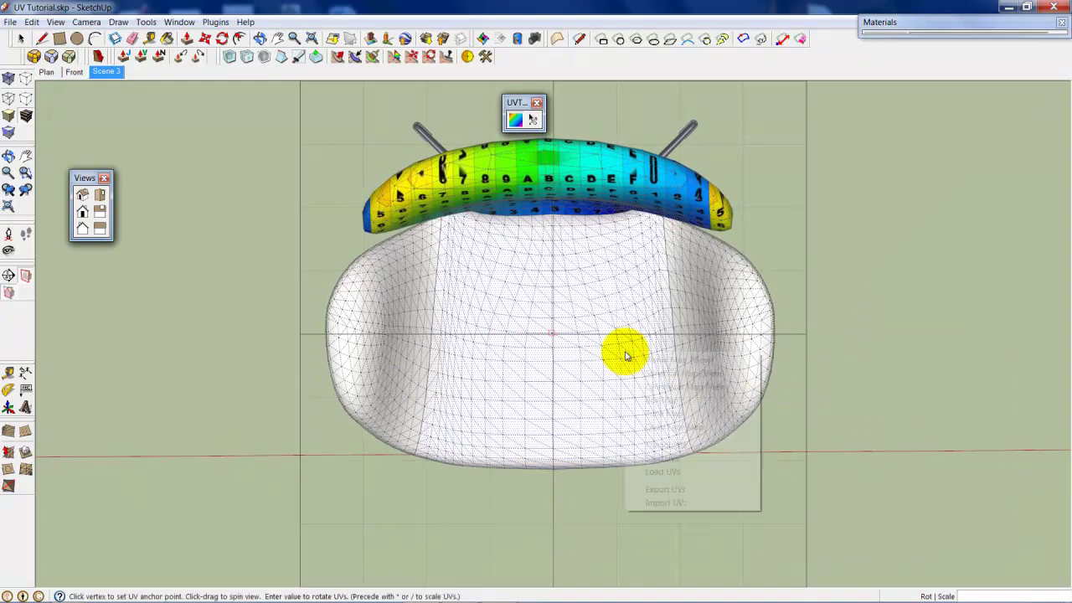
left_click(737, 366)
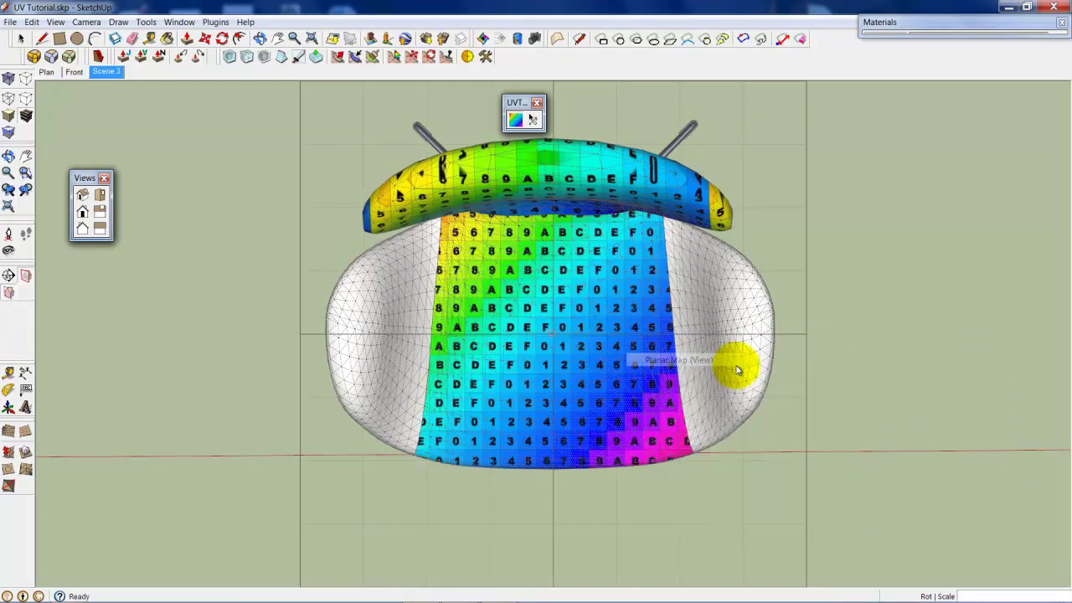
Orbit and zoom around the chair to inspect where the seat meets the backrest.
mouse_move(676, 371)
middle_mouse_down()
mouse_move(586, 376)
mouse_move(567, 342)
mouse_move(598, 407)
mouse_move(553, 377)
middle_mouse_up()
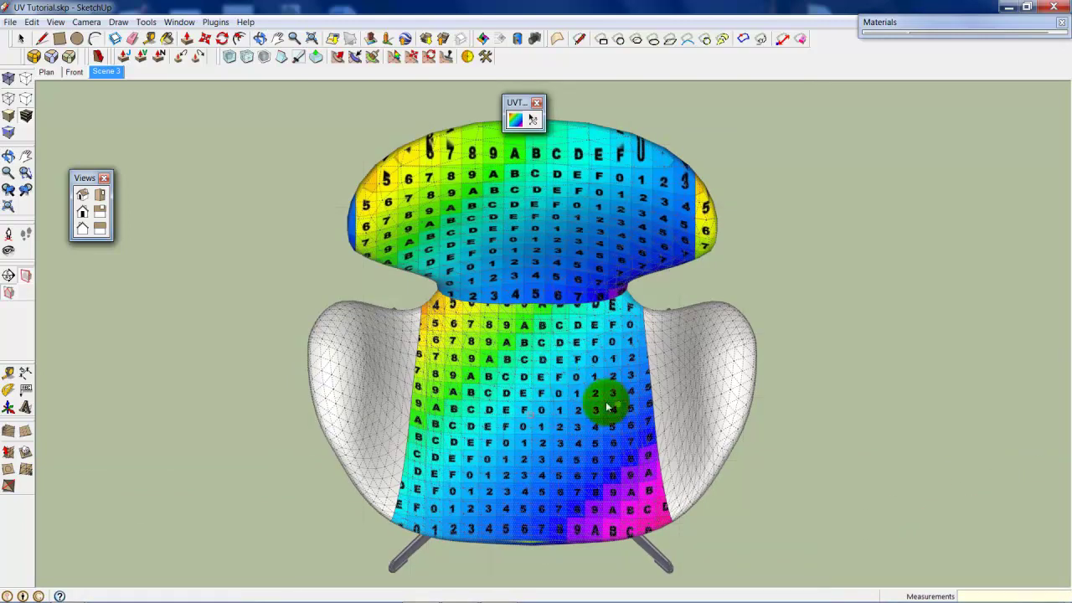
mouse_move(609, 408)
middle_mouse_down()
mouse_move(565, 390)
mouse_move(566, 339)
middle_mouse_up()
scroll(564, 390, "up", 3)
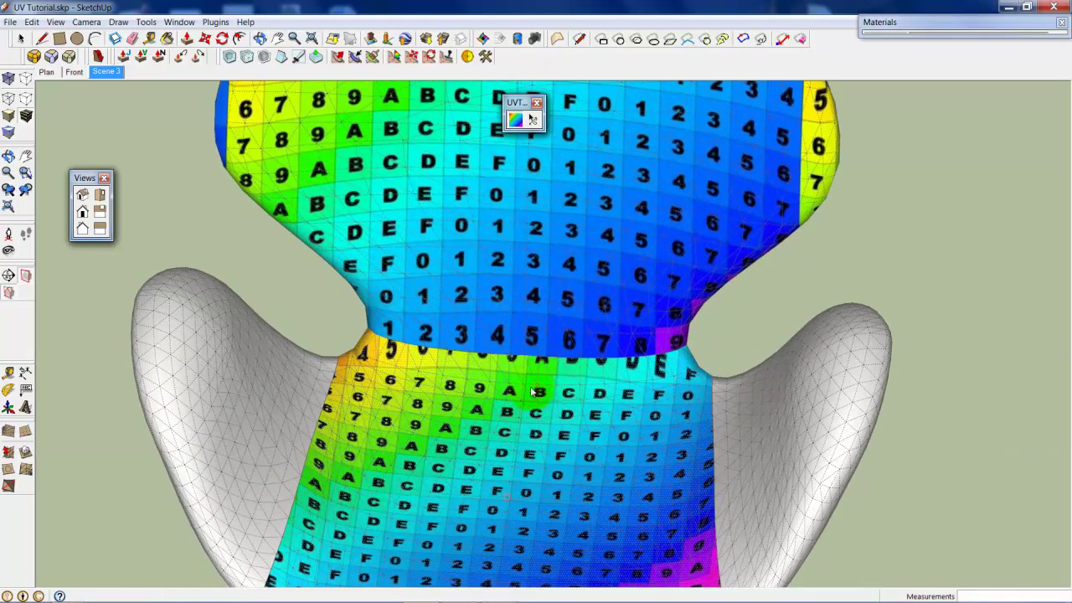
scroll(531, 391, "up", 2)
scroll(529, 393, "down", 3)
scroll(529, 393, "down", 3)
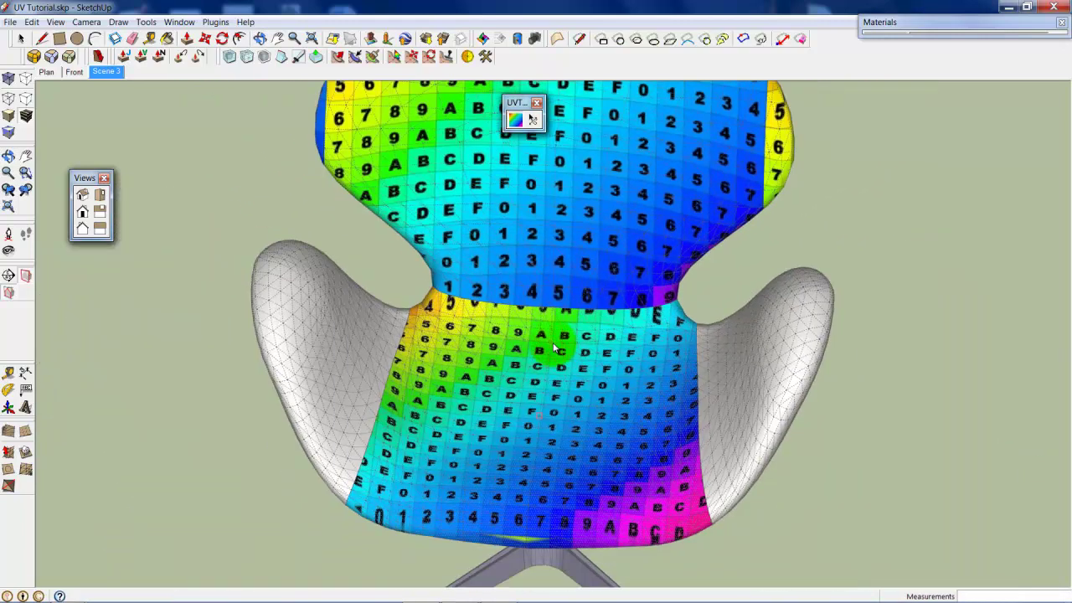
middle_click_drag(548, 354, 540, 365)
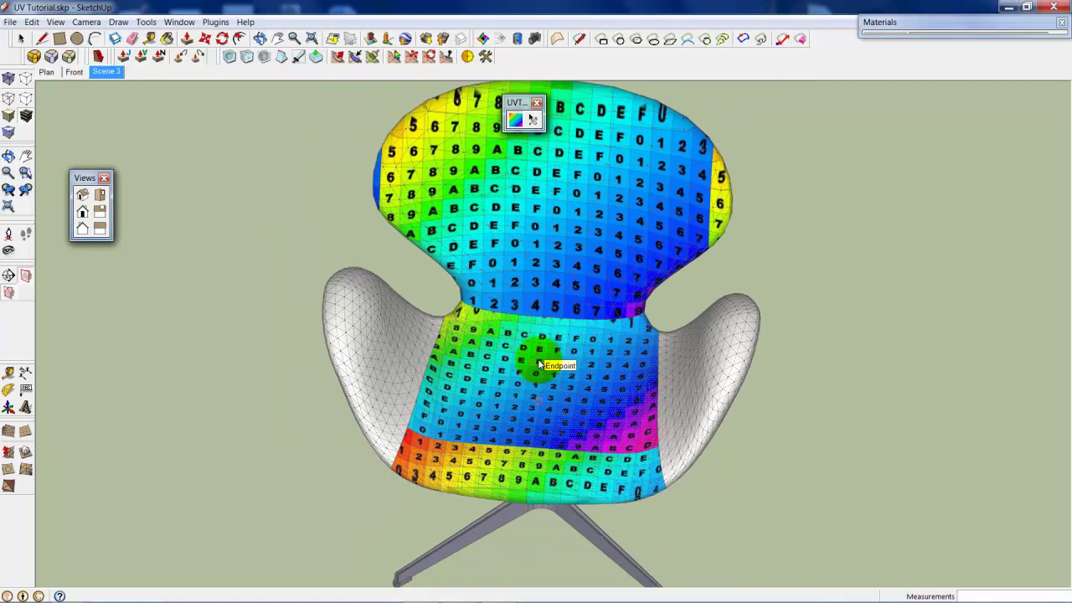
scroll(540, 364, "up", 2)
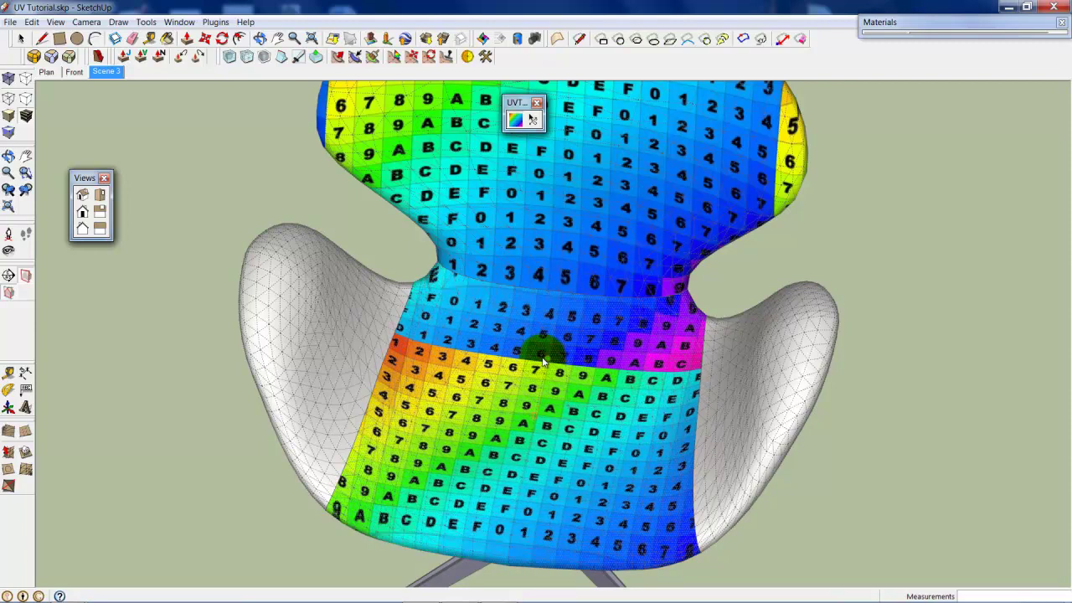
Nudge the seat texture two steps left, then two small steps right.
scroll(559, 333, "up", 2)
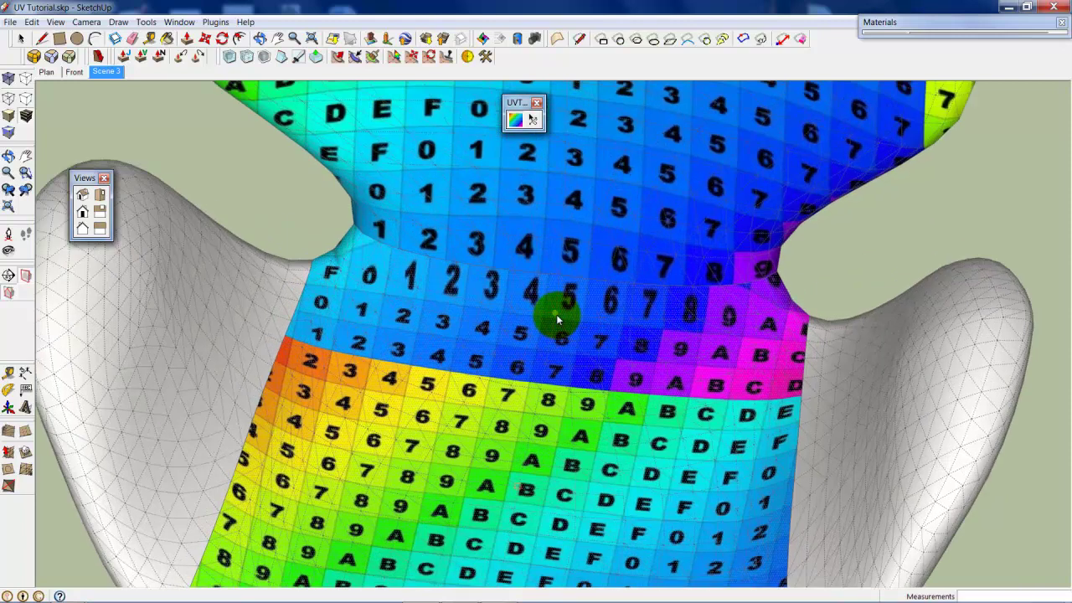
scroll(556, 308, "up", 2)
scroll(558, 315, "up", 3)
scroll(556, 315, "down", 3)
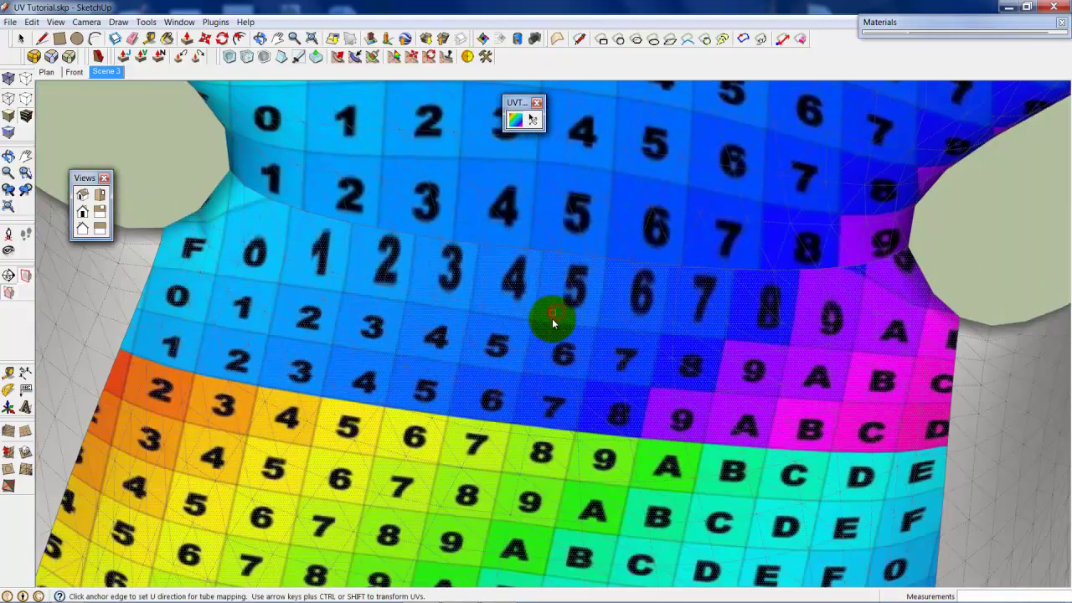
scroll(555, 316, "down", 2)
scroll(554, 320, "down", 1)
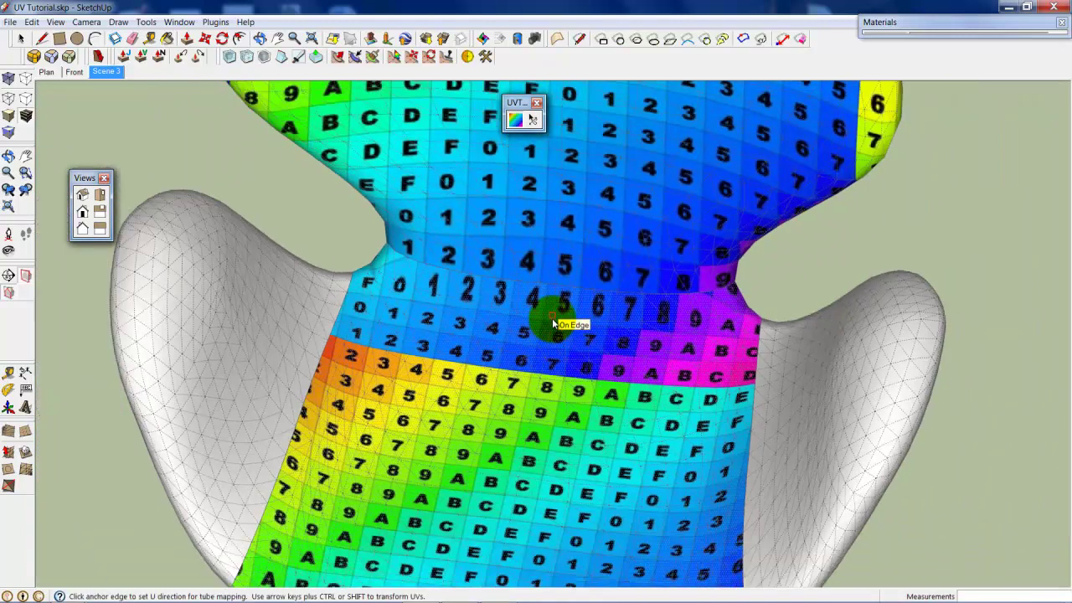
key("Left")
key("Left")
key("Left")
key("Left")
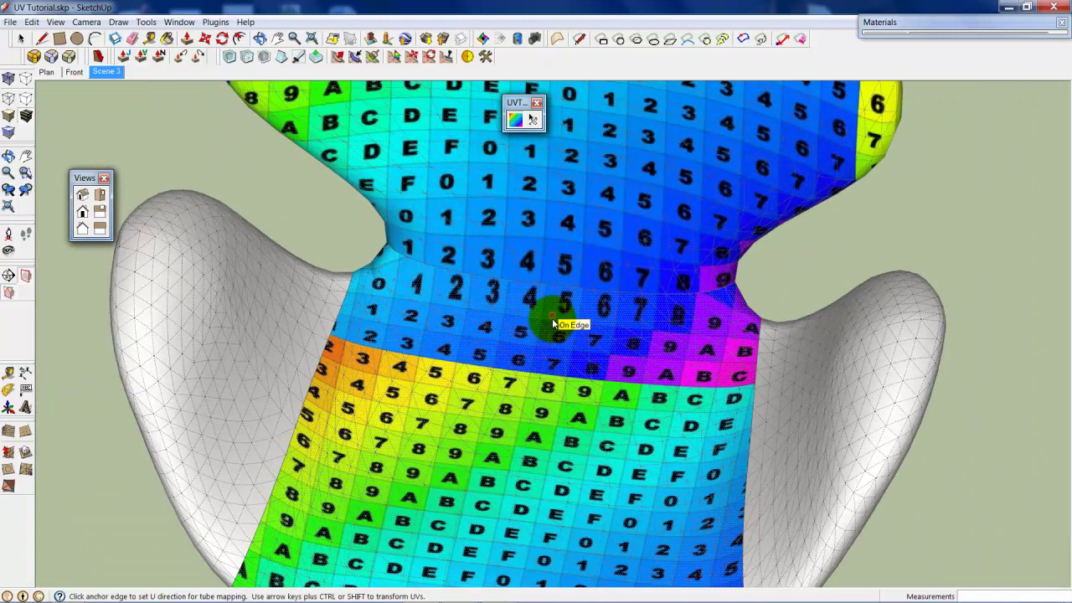
key("Left")
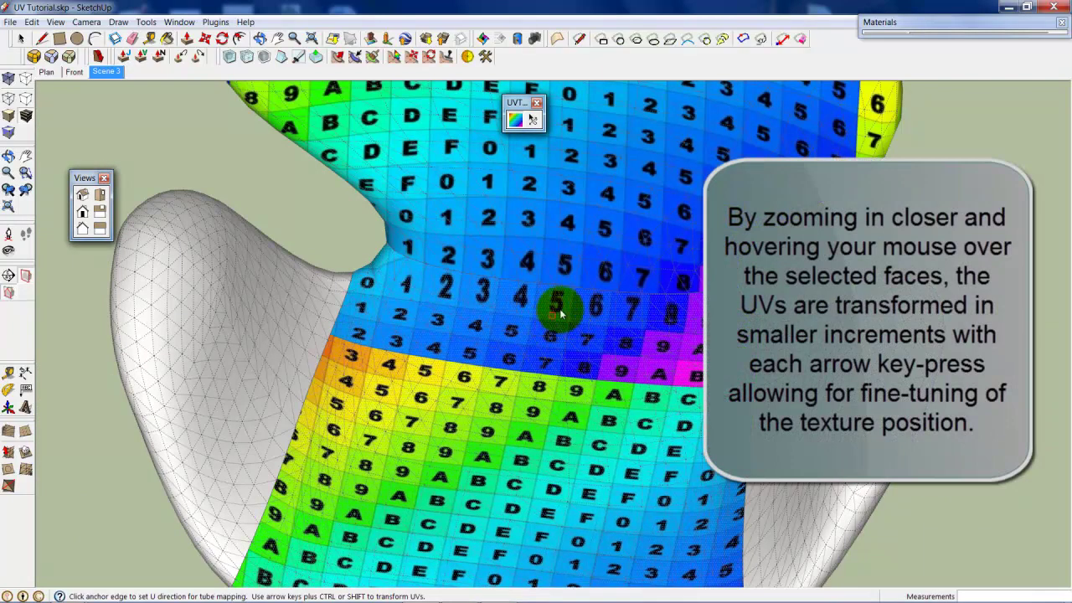
scroll(560, 313, "up", 2)
scroll(562, 305, "up", 3)
key("Right")
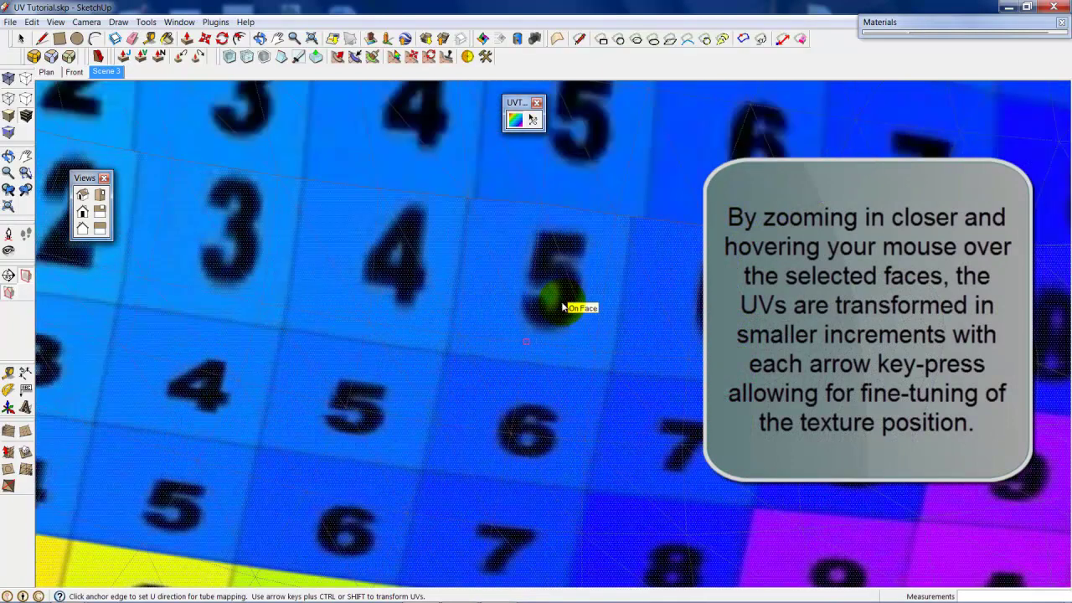
key("Right")
Nudge the seat texture left and up twice so its rows meet the backrest grid.
scroll(562, 307, "down", 1)
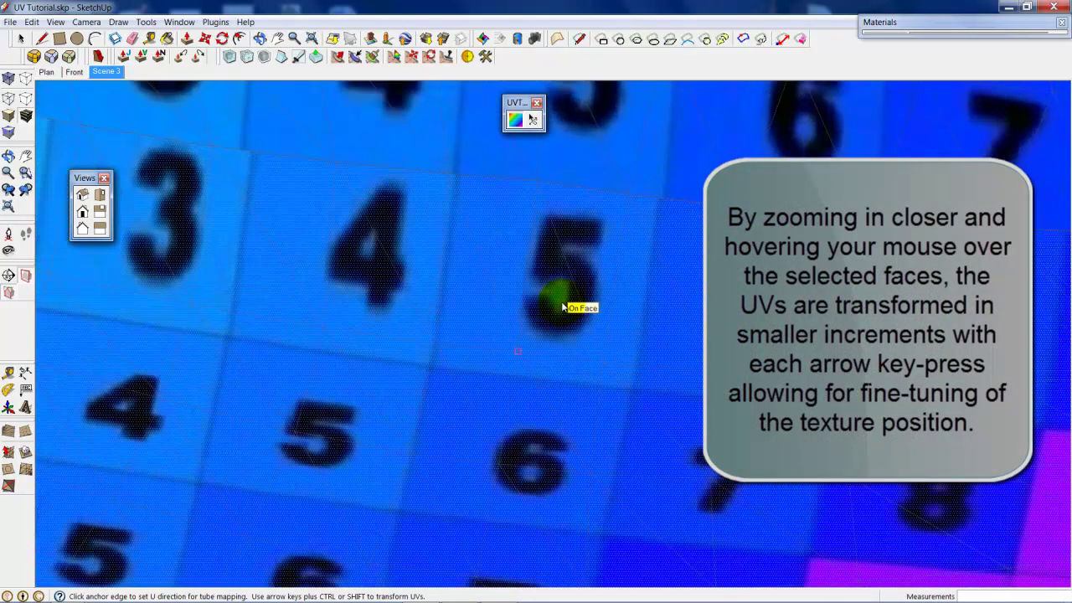
scroll(562, 307, "down", 2)
scroll(562, 306, "down", 2)
scroll(562, 306, "down", 1)
scroll(562, 306, "up", 2)
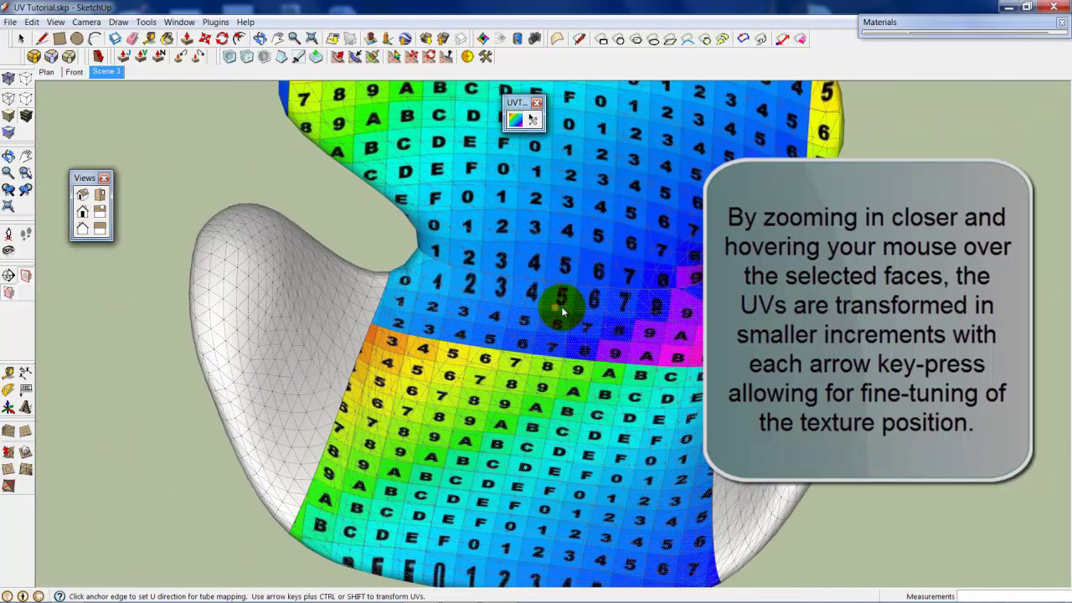
scroll(561, 307, "down", 1)
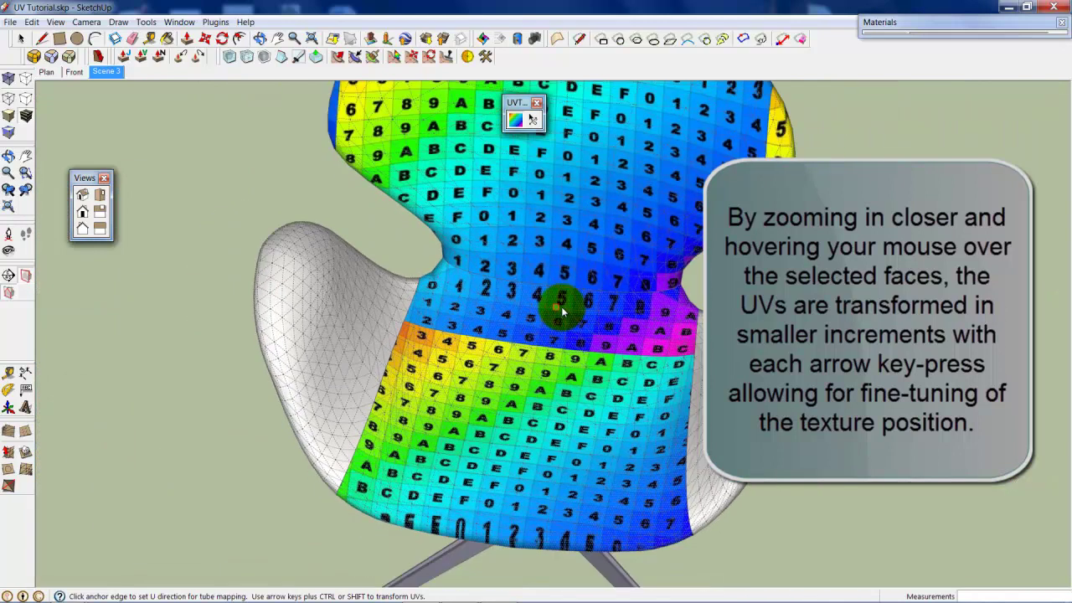
key("Left")
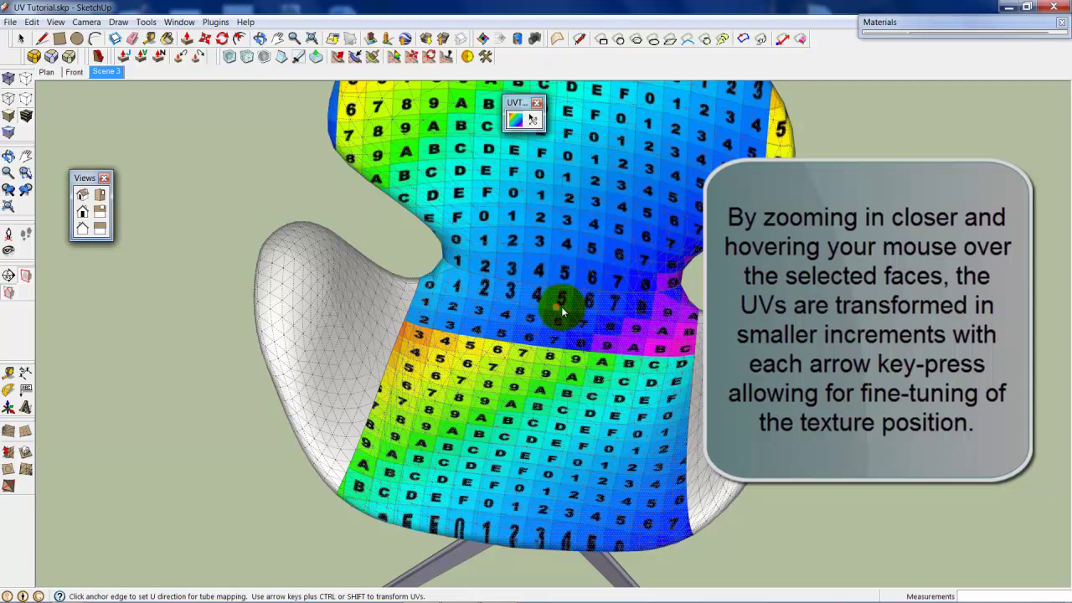
key("Up")
key("Up")
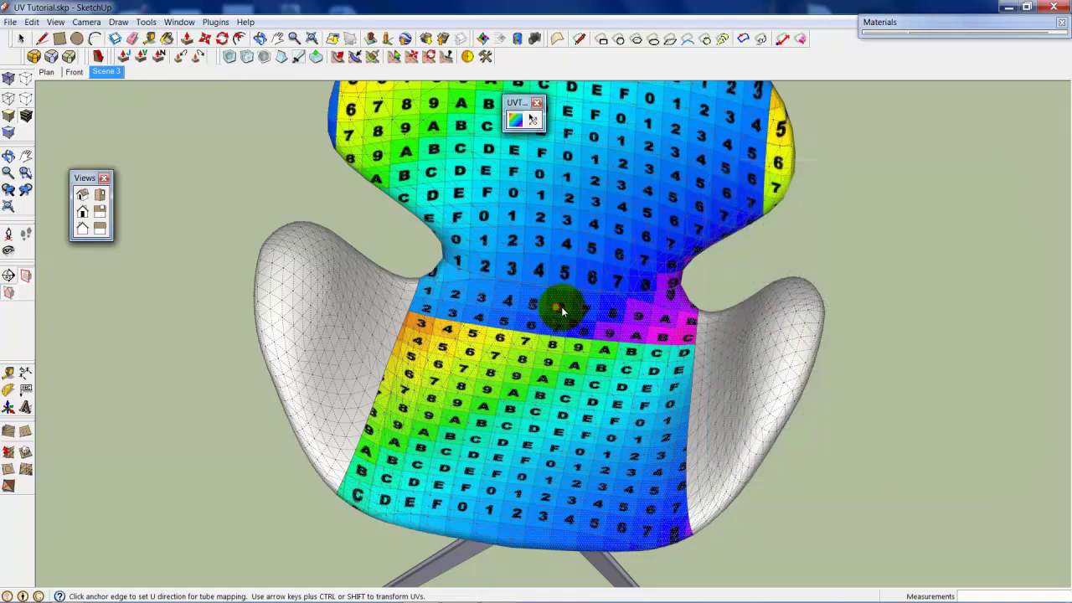
key("Up")
key("Up")
scroll(560, 306, "up", 3)
scroll(565, 293, "up", 2)
scroll(565, 297, "up", 2)
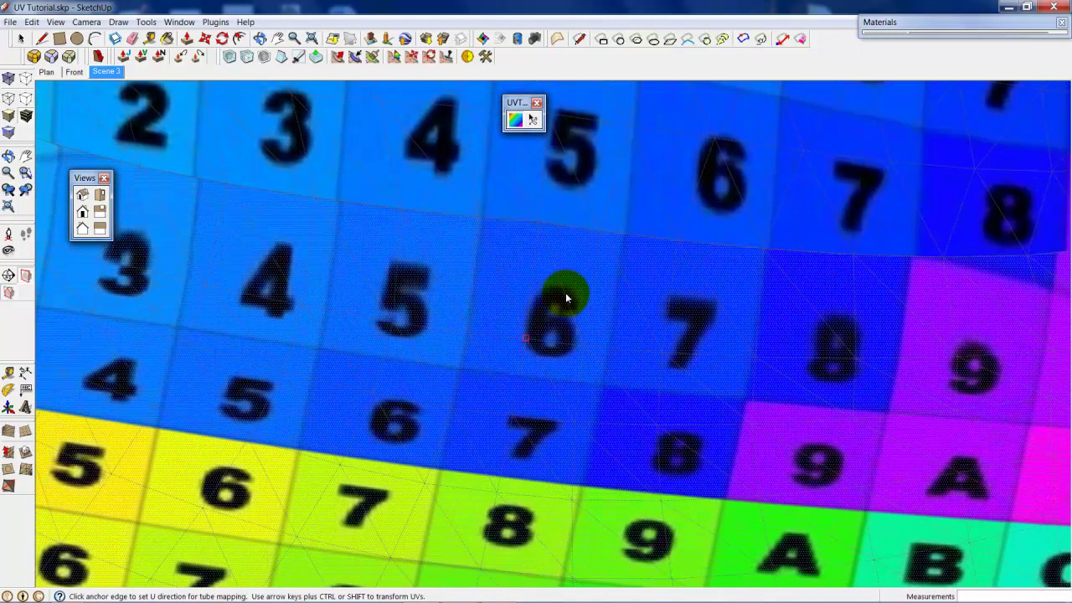
scroll(565, 297, "down", 3)
scroll(565, 298, "down", 2)
scroll(565, 298, "down", 3)
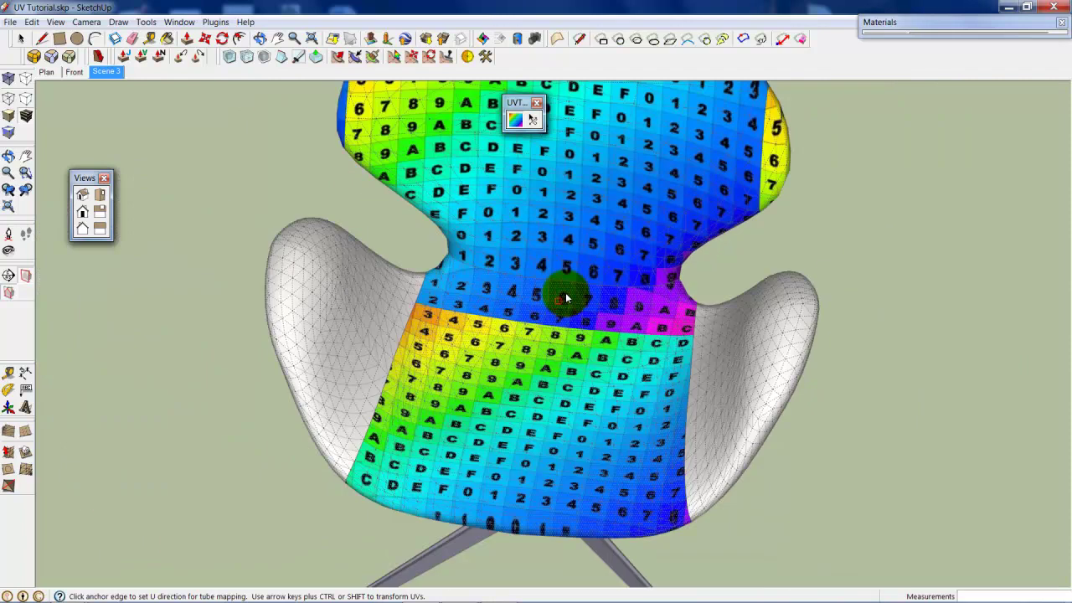
scroll(565, 297, "down", 3)
mouse_move(565, 297)
middle_mouse_down()
mouse_move(569, 6)
mouse_move(813, 137)
mouse_move(916, 334)
mouse_move(913, 591)
mouse_move(369, 385)
middle_mouse_up()
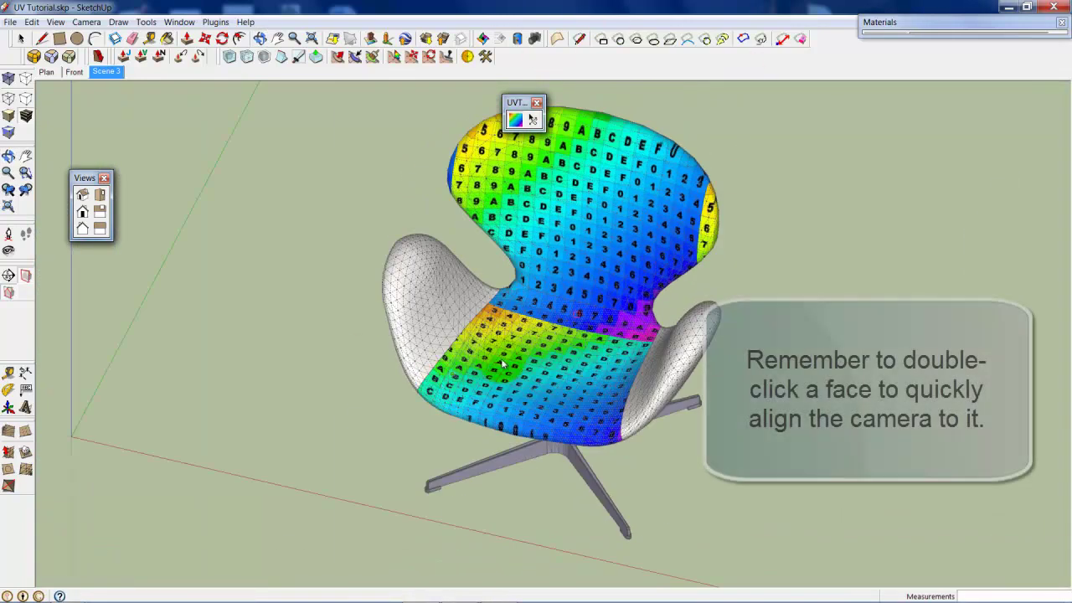
Align the camera to the white armrest face and orbit until it faces squarely.
scroll(511, 360, "up", 3)
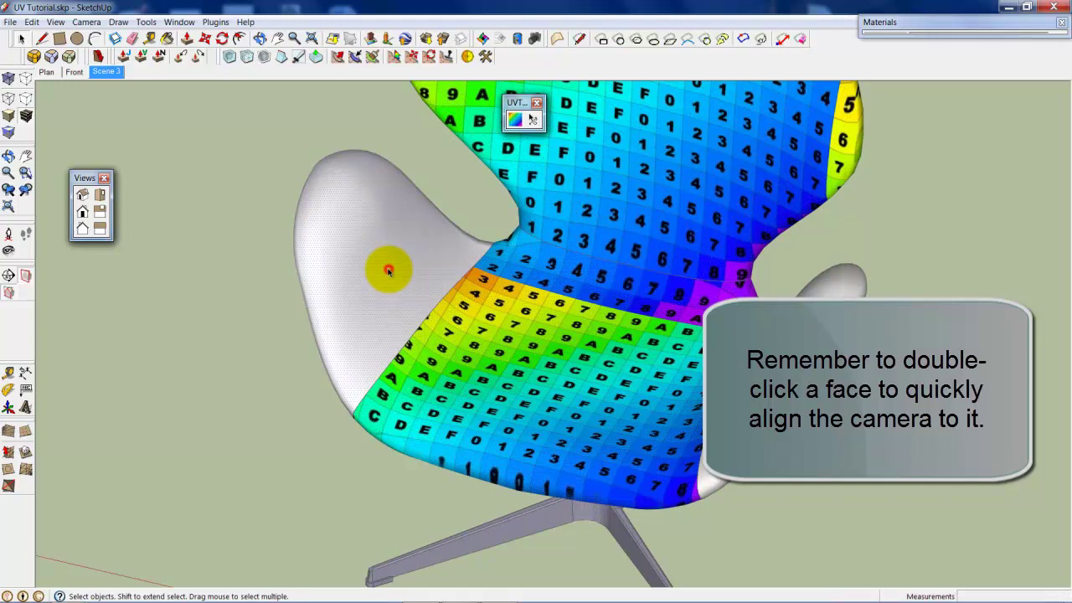
middle_click_drag(444, 268, 446, 288)
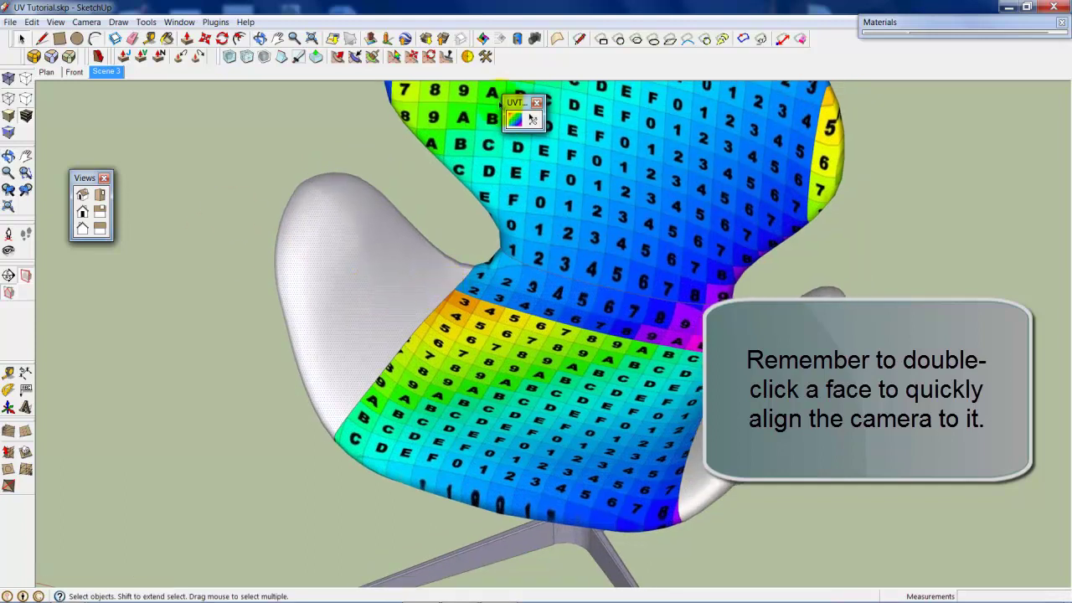
double_click(382, 239)
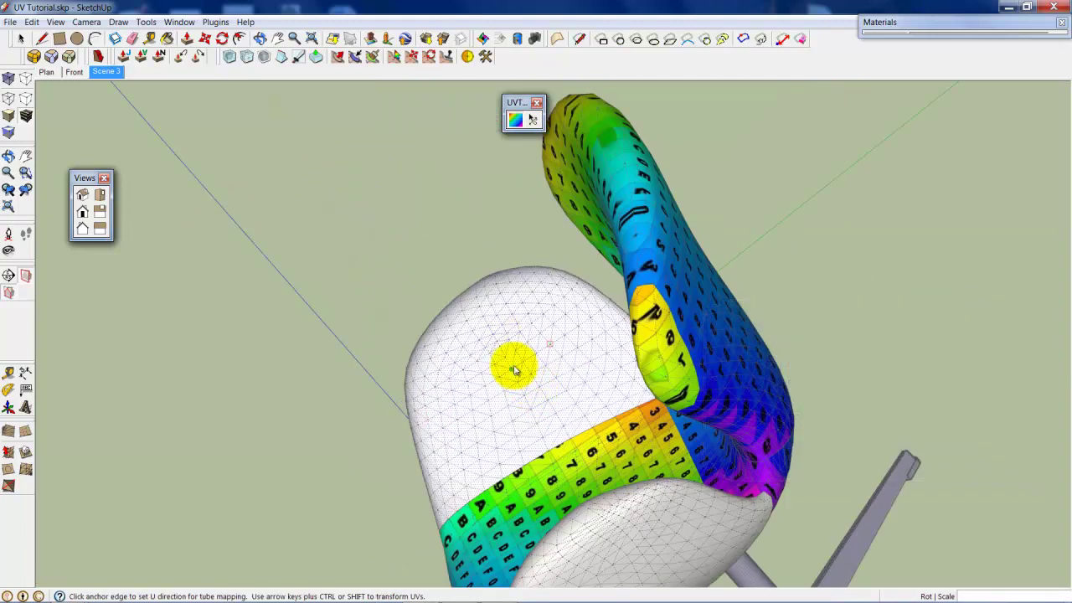
scroll(512, 362, "up", 3)
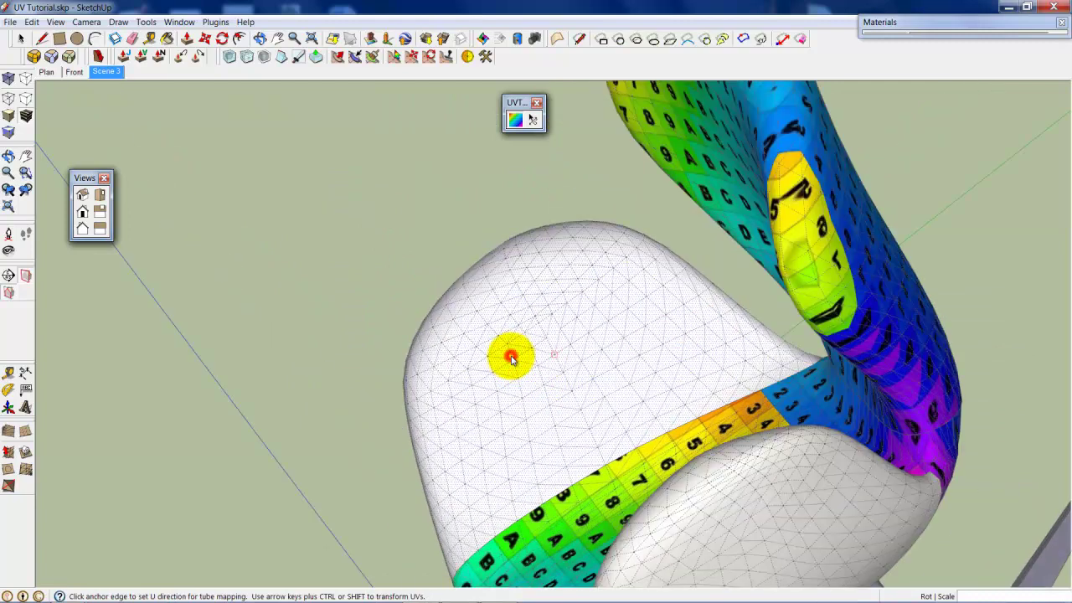
mouse_move(961, 197)
middle_mouse_down()
mouse_move(947, 402)
mouse_move(770, 394)
mouse_move(866, 369)
middle_mouse_up()
middle_click_drag(963, 318, 972, 338)
middle_click_drag(638, 358, 655, 353)
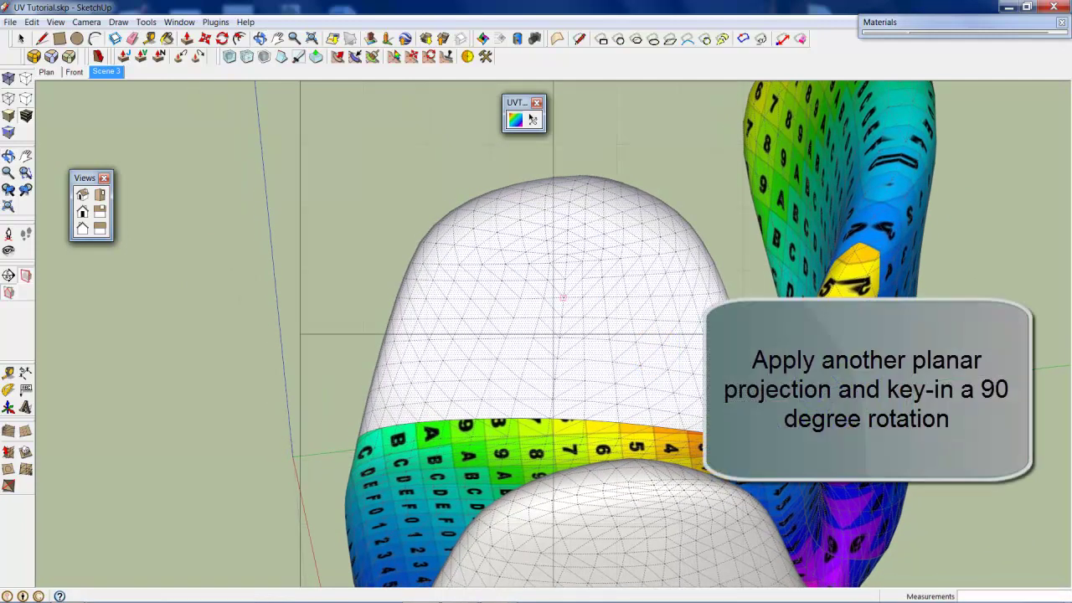
Apply a Planar Map to the armrest and rotate its texture 90 degrees.
right_click(625, 288)
left_click(635, 290)
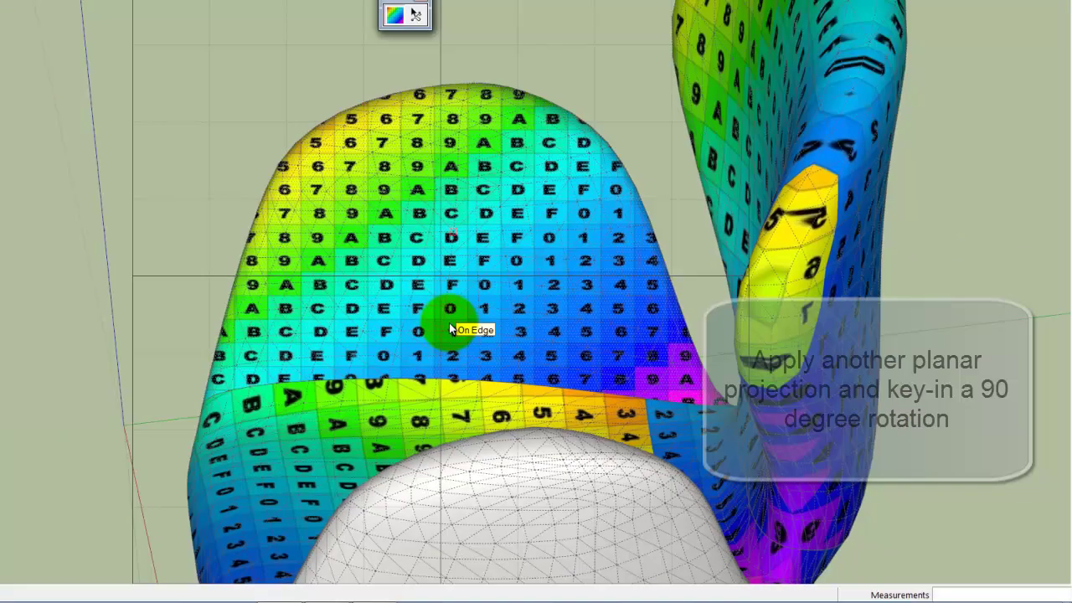
type("90")
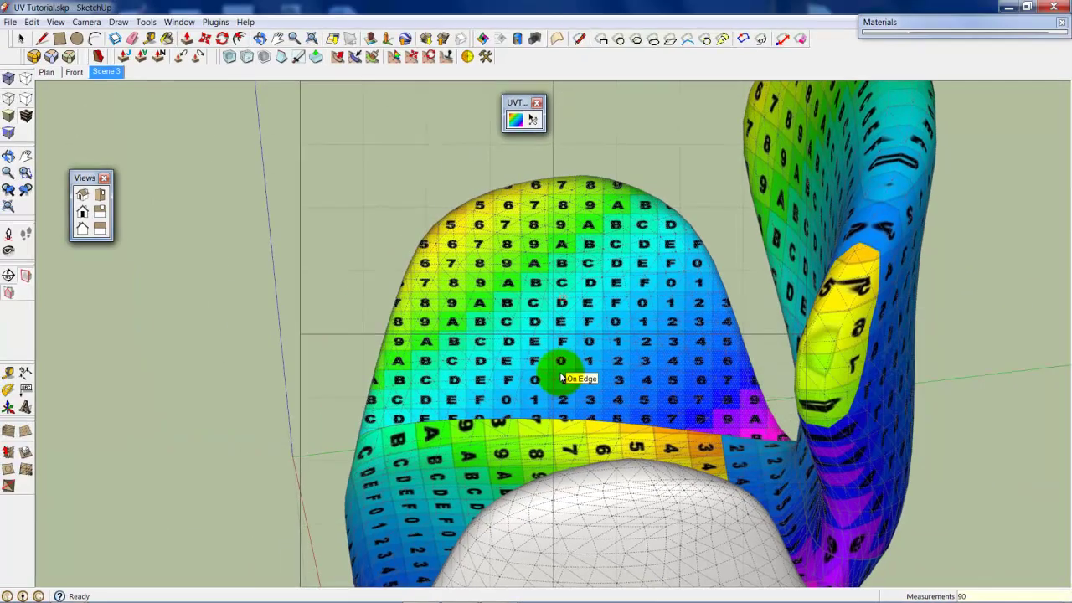
key("Return")
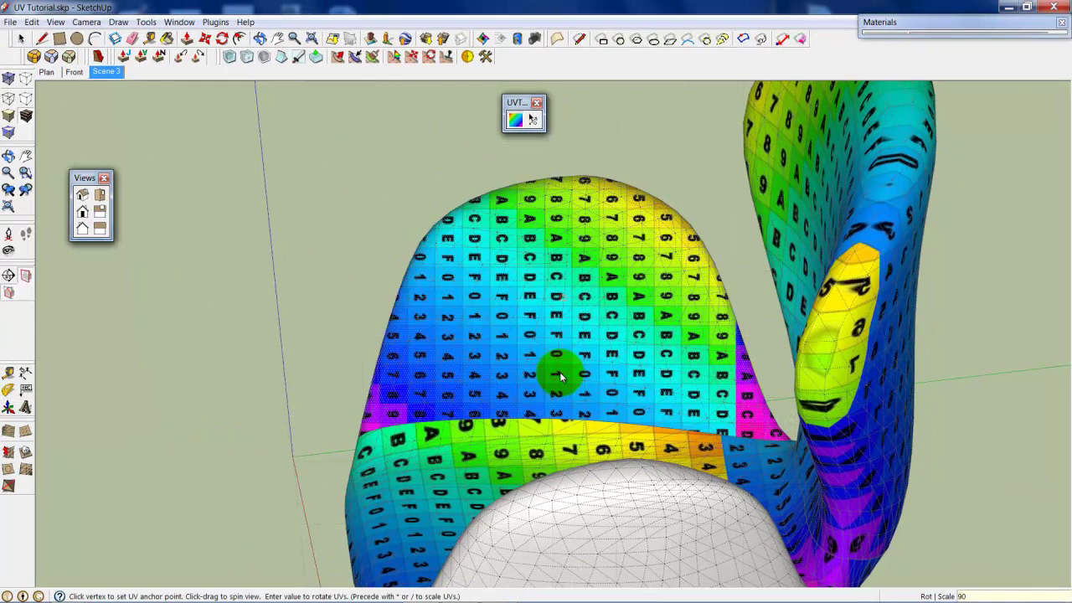
mouse_move(551, 358)
middle_mouse_down()
mouse_move(311, 354)
mouse_move(448, 314)
middle_mouse_up()
scroll(311, 354, "up", 3)
scroll(306, 346, "down", 3)
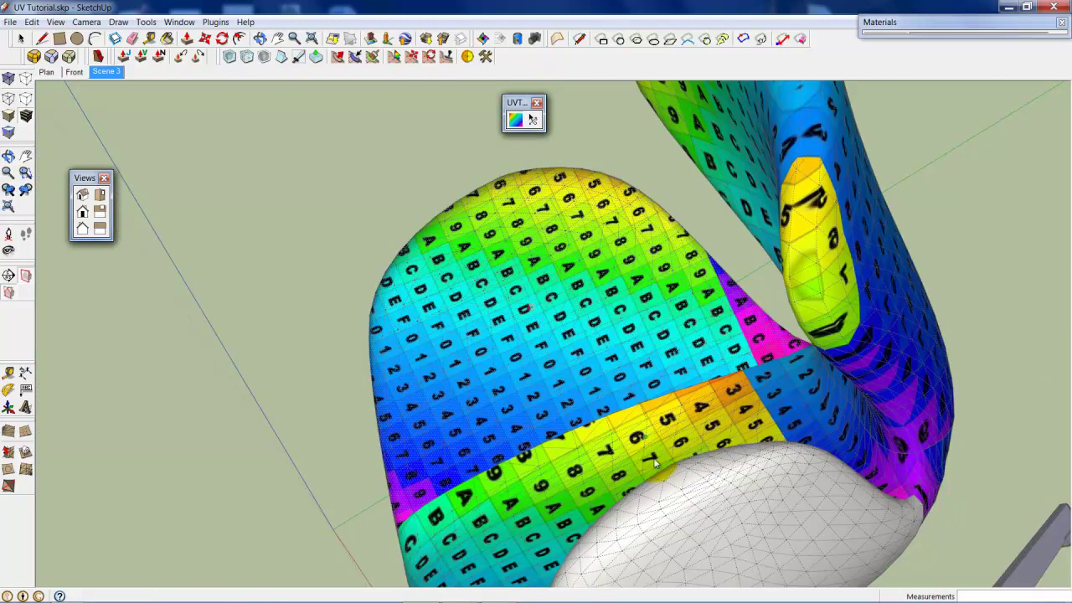
Orbit below the armrest and nudge its texture one step left and a few steps down.
left_click_drag(656, 463, 780, 248)
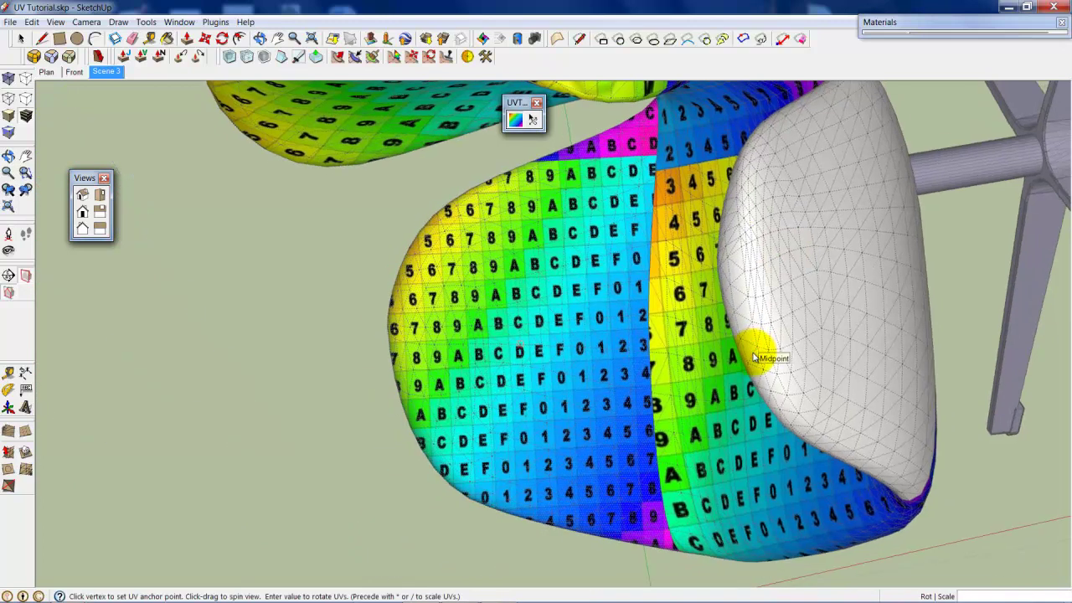
middle_click_drag(754, 340, 675, 355)
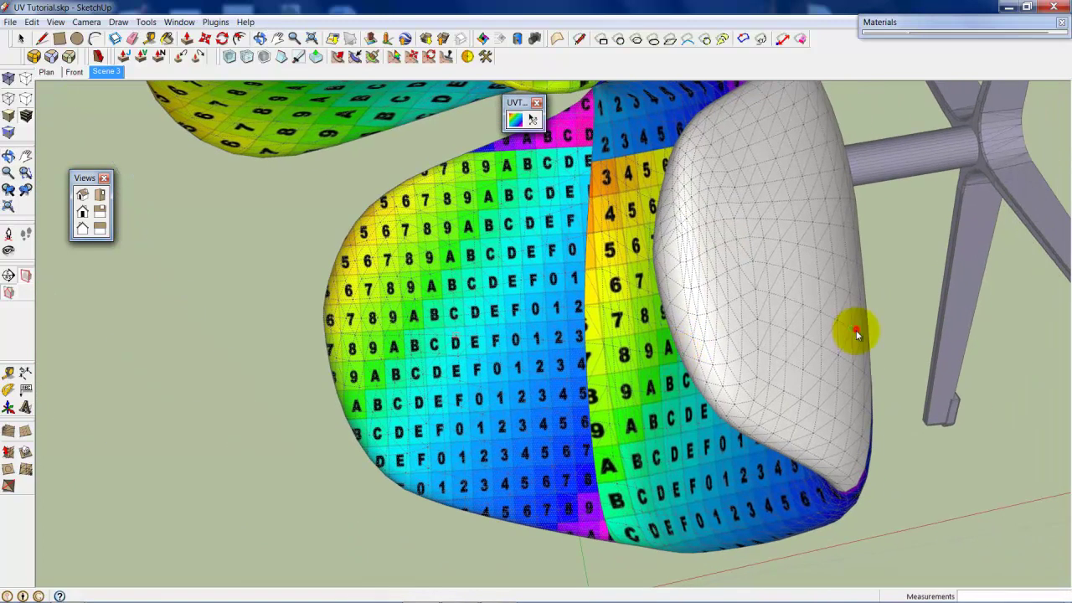
middle_click_drag(855, 333, 856, 342)
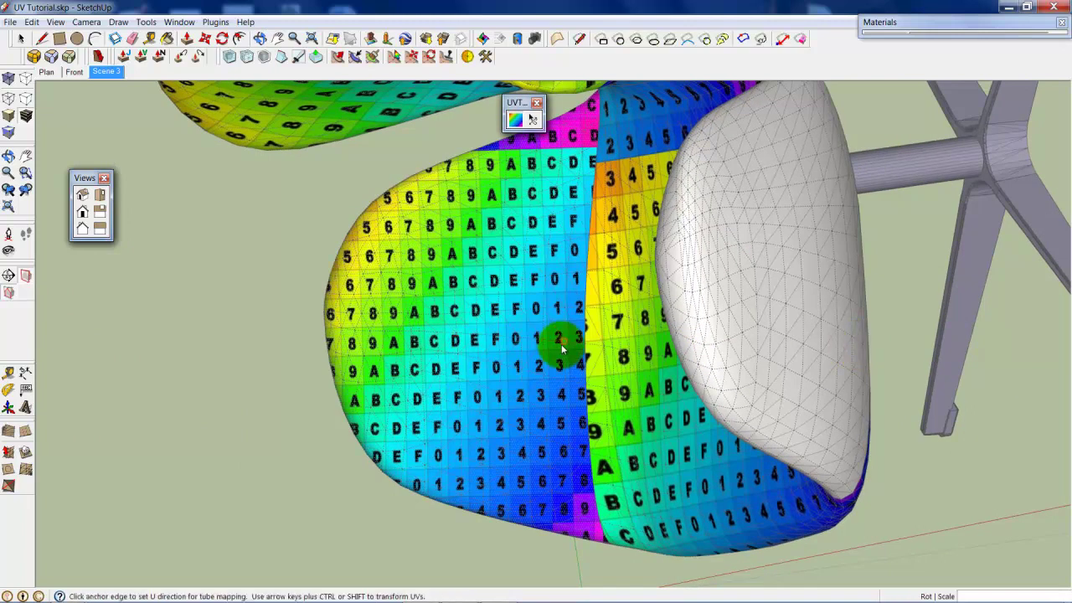
key("Left")
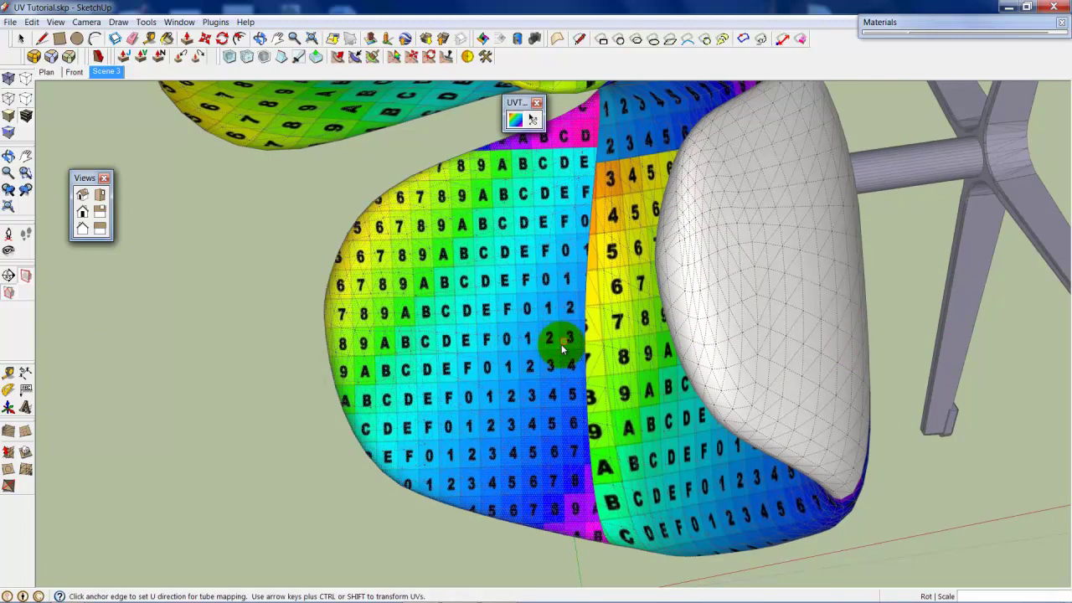
key("Down")
key("Down")
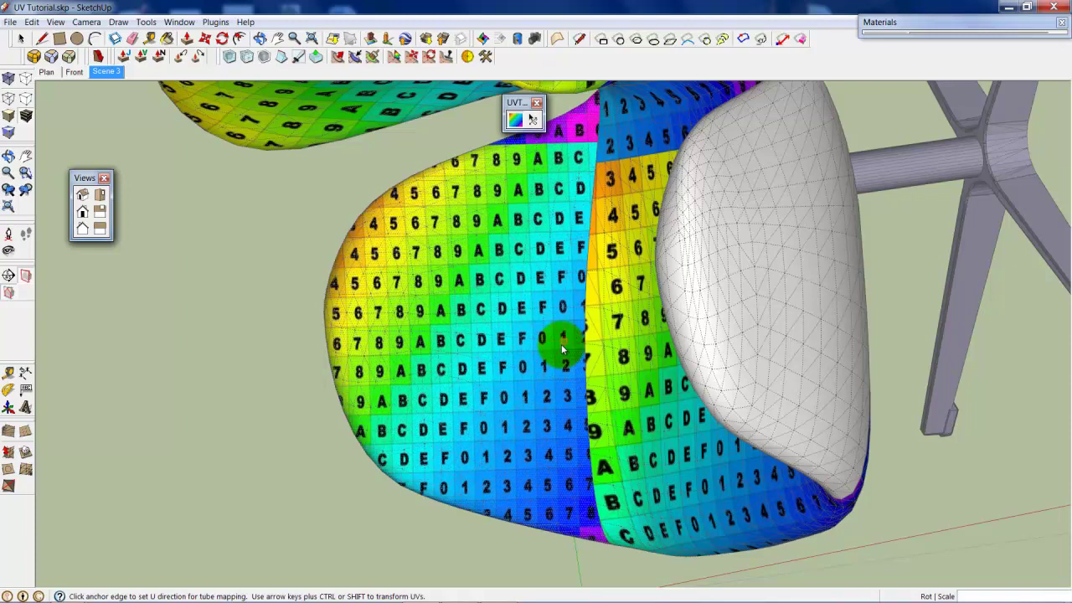
key("Down")
key("Down")
key("Down")
key("Down")
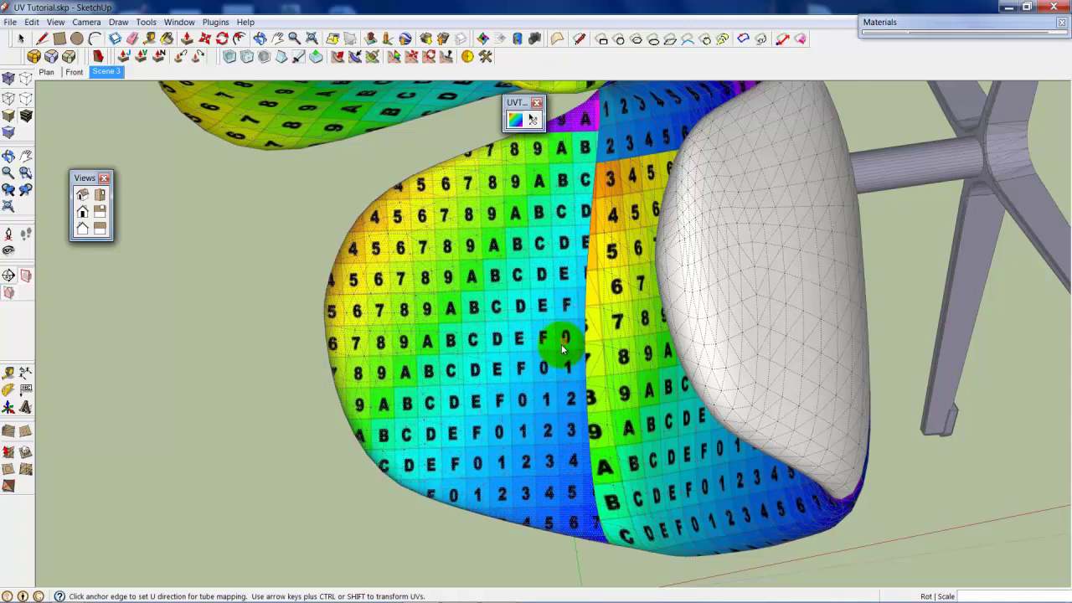
key("Down")
Keep sliding the armrest texture down in small steps until cells align across the seam.
key("Down")
key("Down")
key("Down")
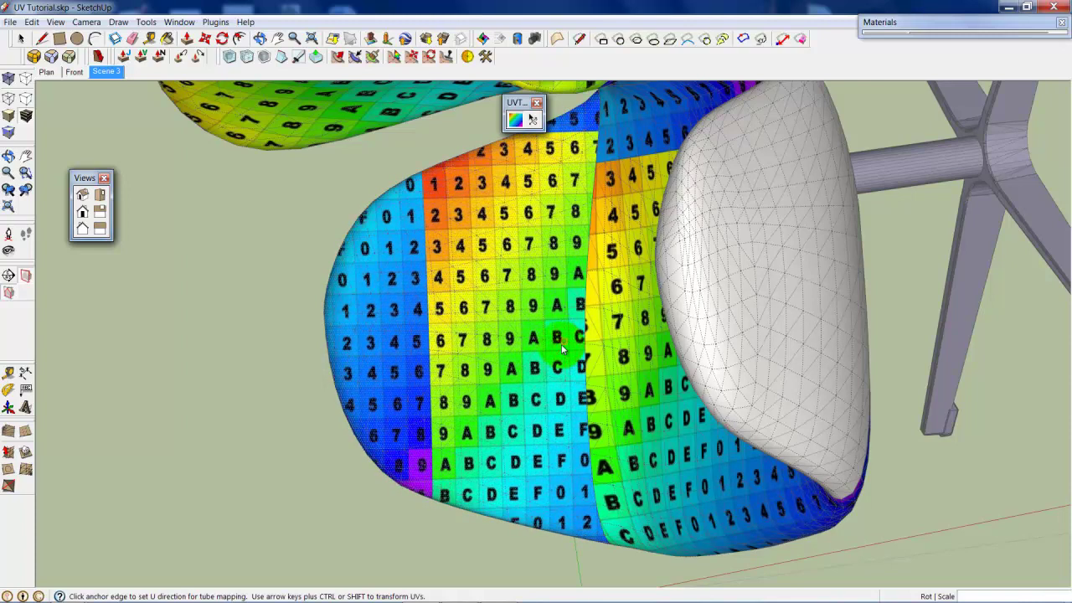
key("Down")
key("Down")
key("Down")
key("Down")
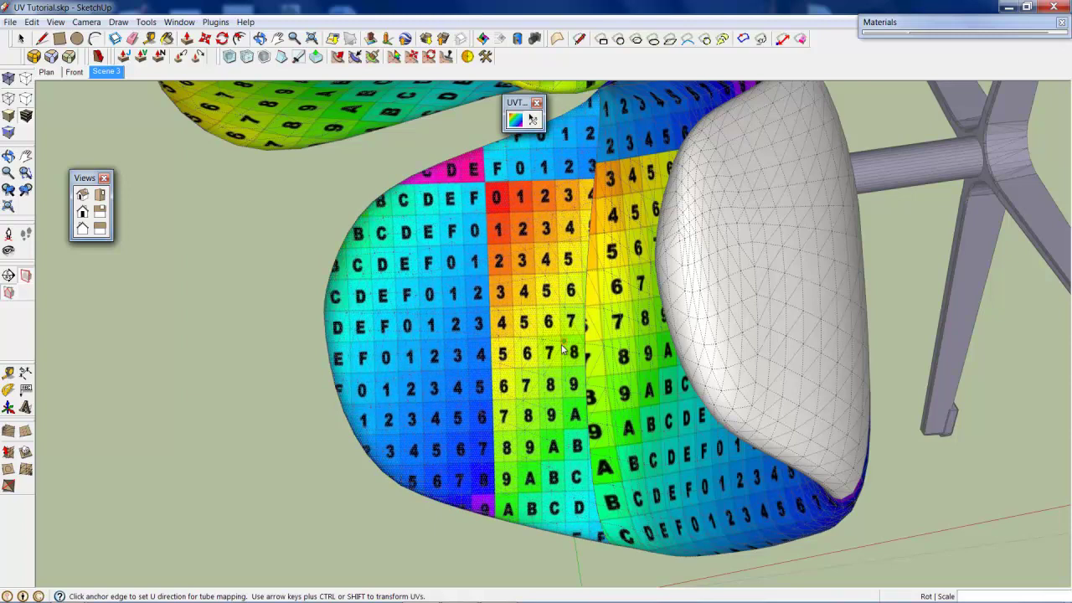
key("Down")
key("Down")
key("Down")
key("Down")
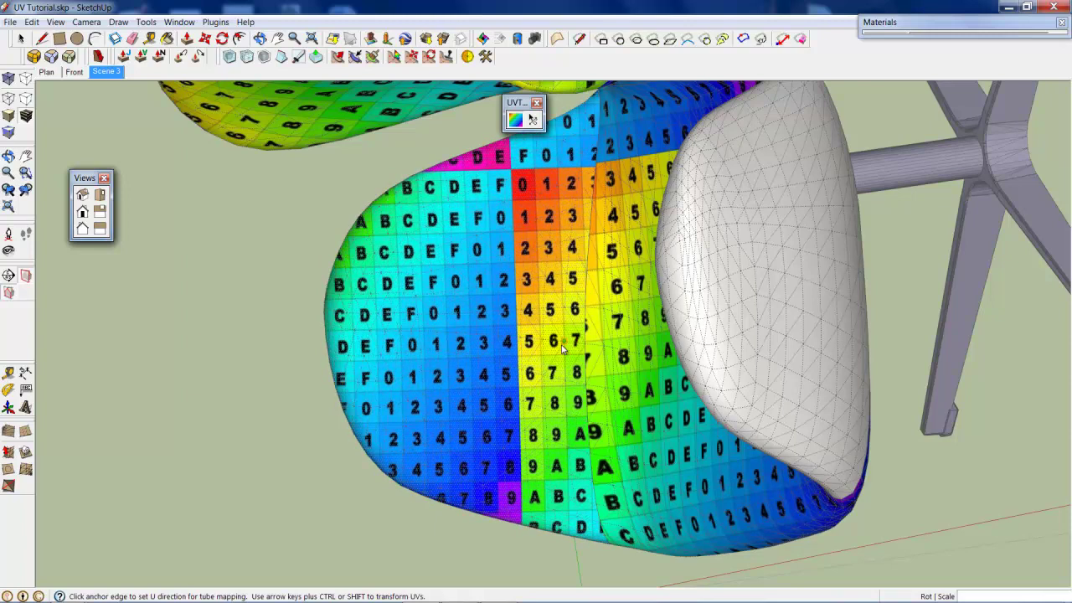
key("Down")
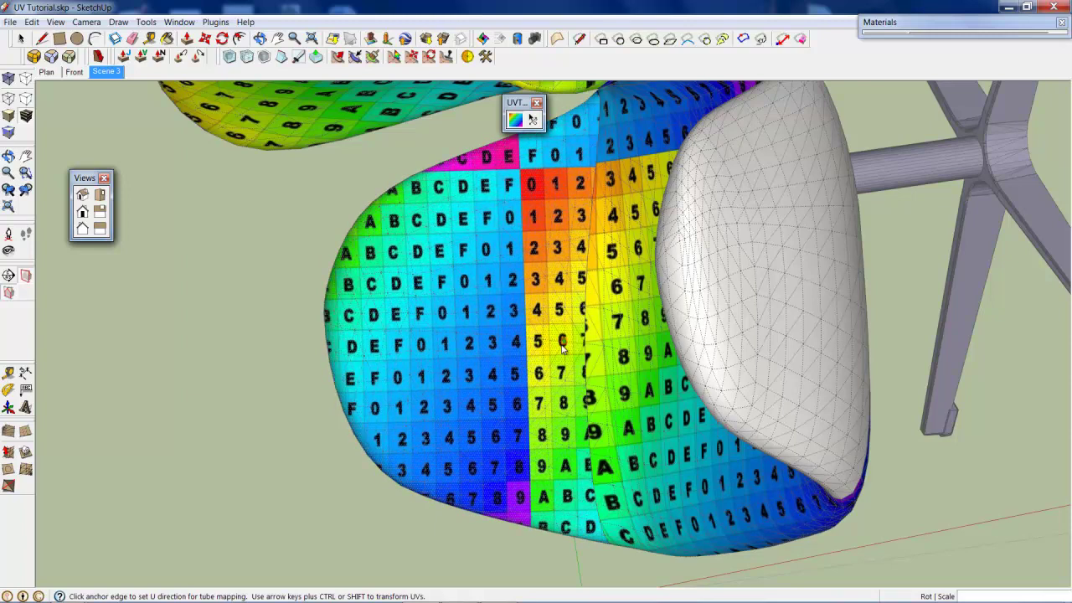
key("Down")
key("Down")
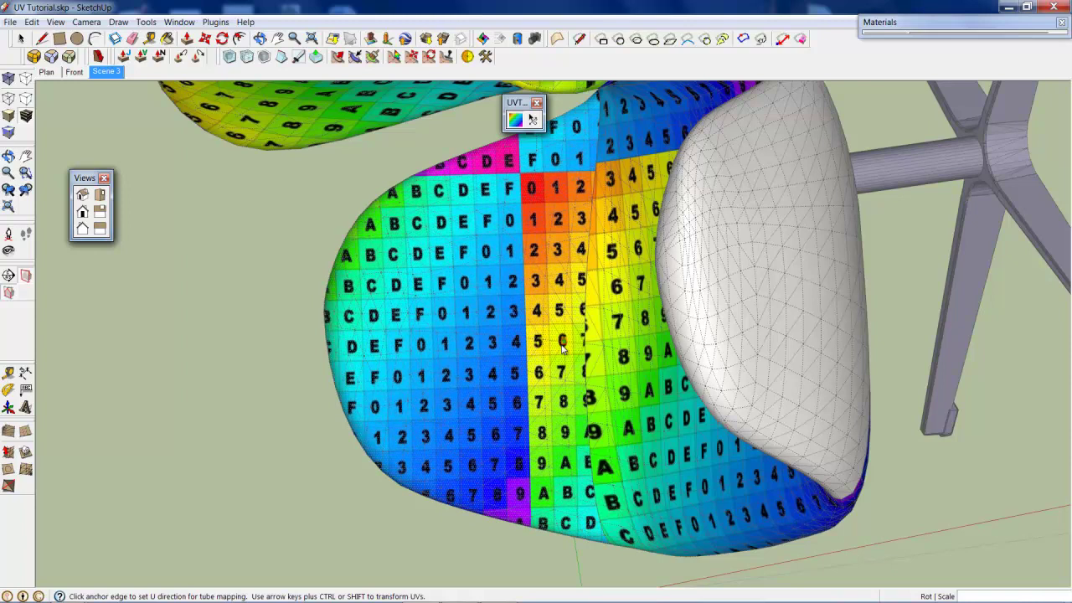
key("Down")
key("Down")
key("Down")
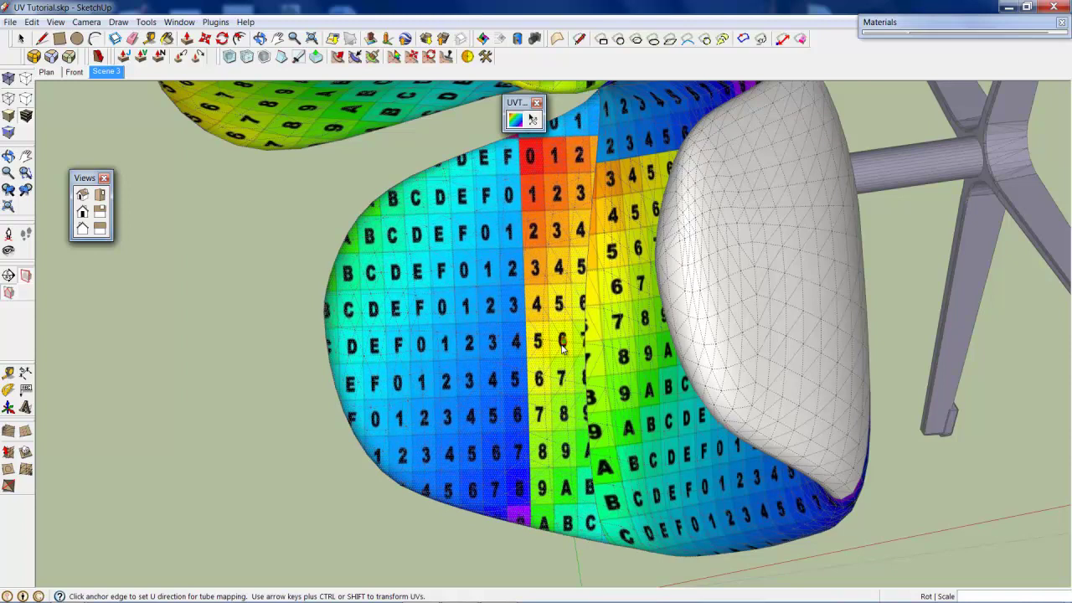
key("Down")
key("Down")
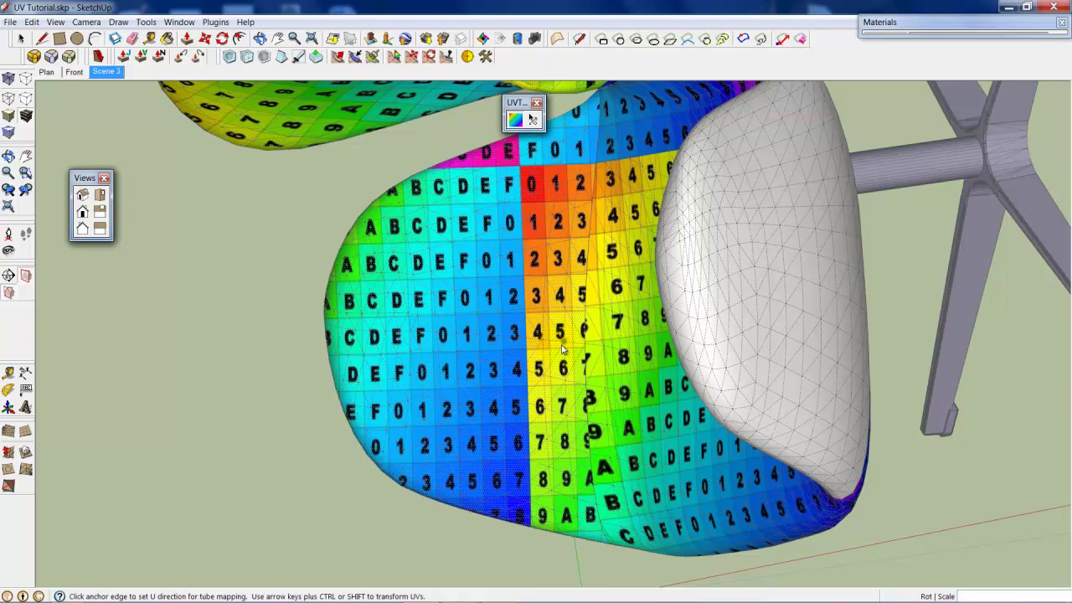
scroll(587, 158, "up", 3)
scroll(593, 163, "up", 1)
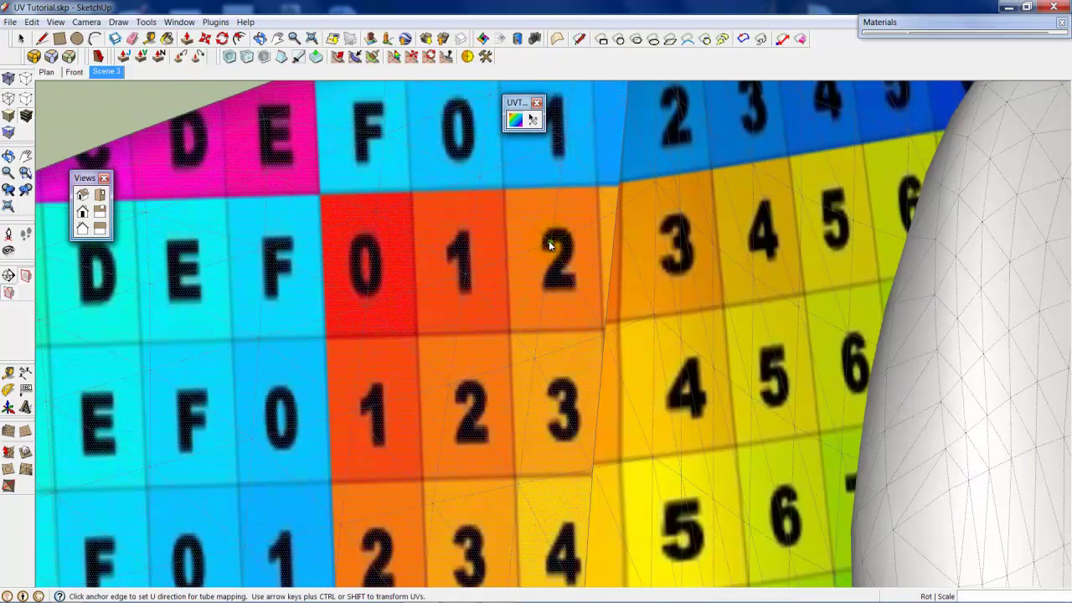
scroll(550, 245, "down", 3)
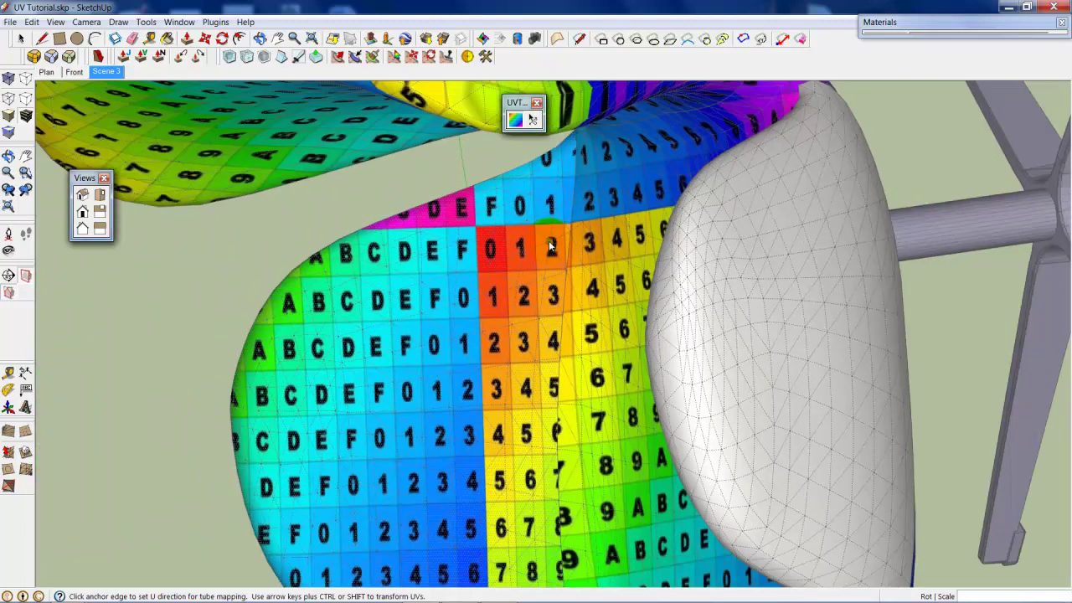
scroll(550, 245, "down", 2)
scroll(545, 322, "down", 1)
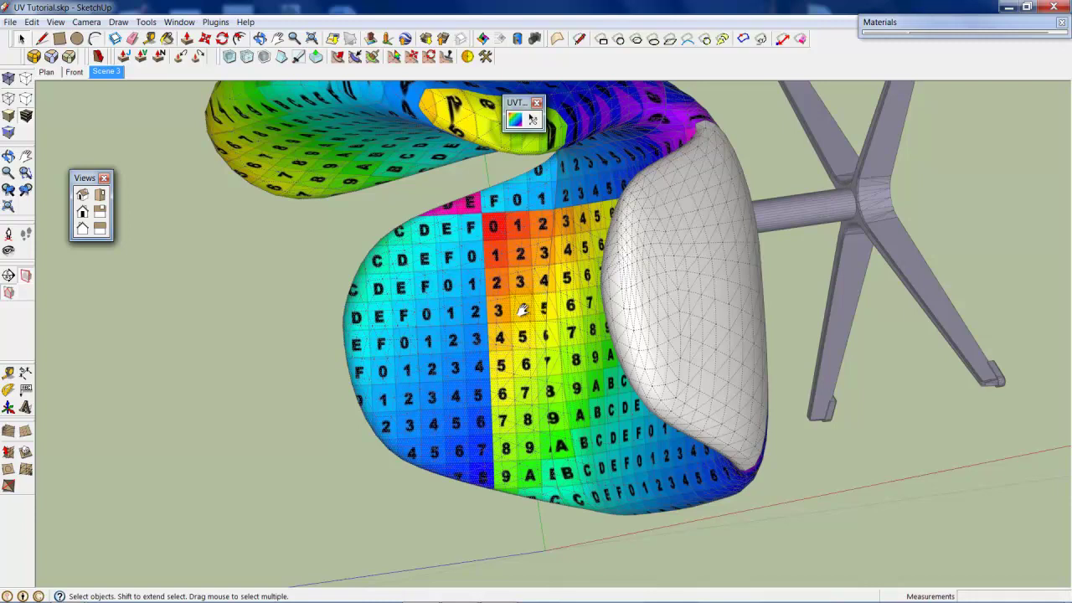
Orbit the chair to a front view and zoom in on its untextured base shaft.
middle_click_drag(523, 310, 469, 355)
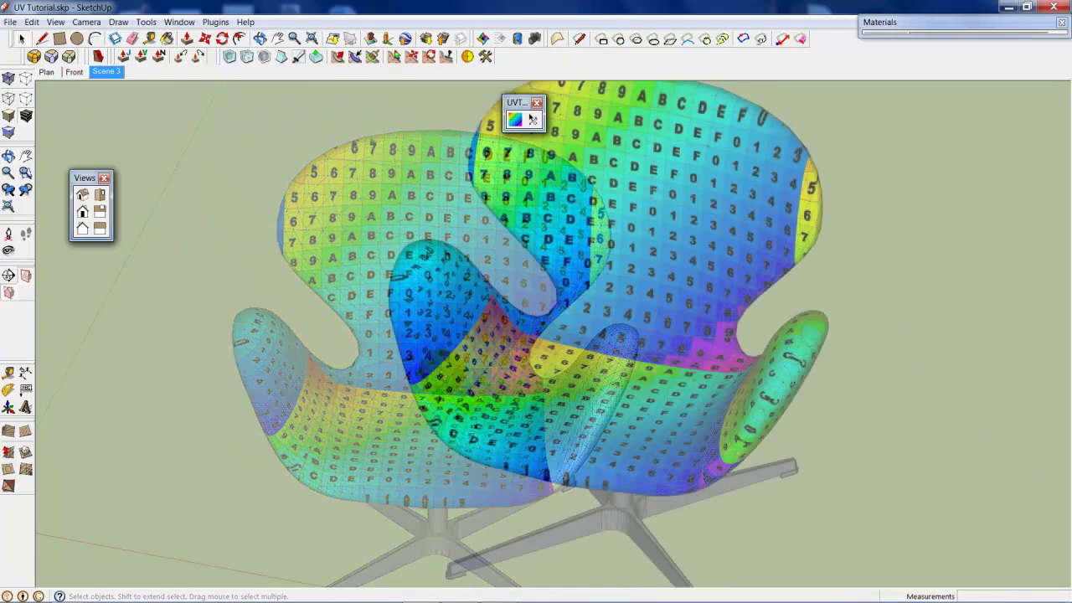
mouse_move(677, 311)
middle_mouse_down()
mouse_move(569, 390)
mouse_move(642, 279)
mouse_move(512, 306)
mouse_move(502, 375)
mouse_move(625, 364)
mouse_move(526, 375)
mouse_move(544, 402)
mouse_move(514, 419)
mouse_move(531, 292)
mouse_move(537, 326)
mouse_move(507, 340)
mouse_move(546, 279)
mouse_move(252, 232)
mouse_move(528, 376)
middle_mouse_up()
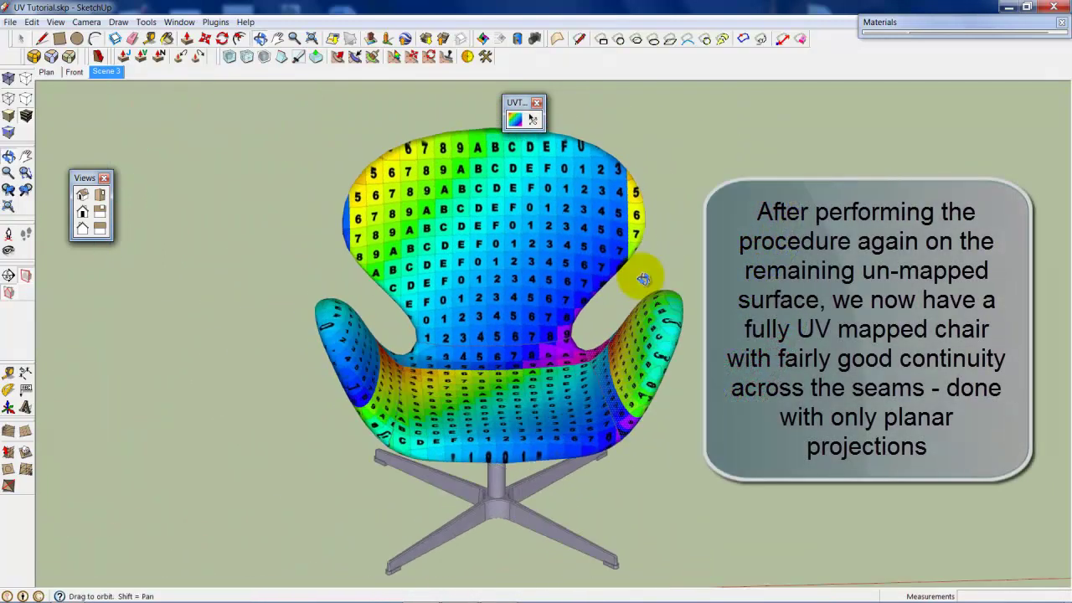
scroll(515, 343, "down", 3)
scroll(530, 346, "up", 3)
scroll(530, 346, "down", 3)
scroll(527, 375, "up", 2)
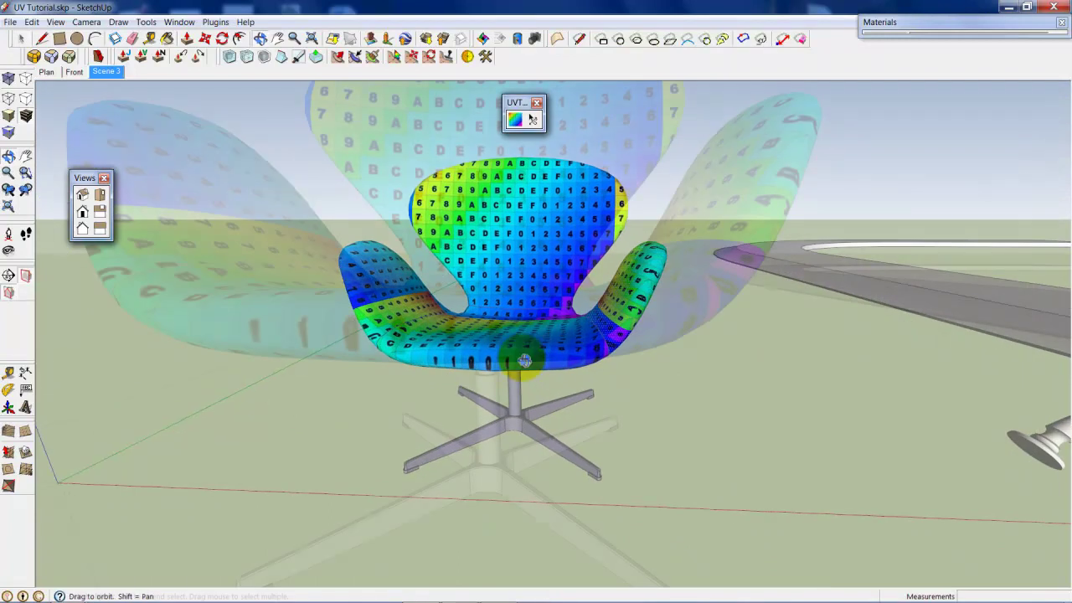
scroll(515, 385, "up", 2)
scroll(494, 406, "up", 2)
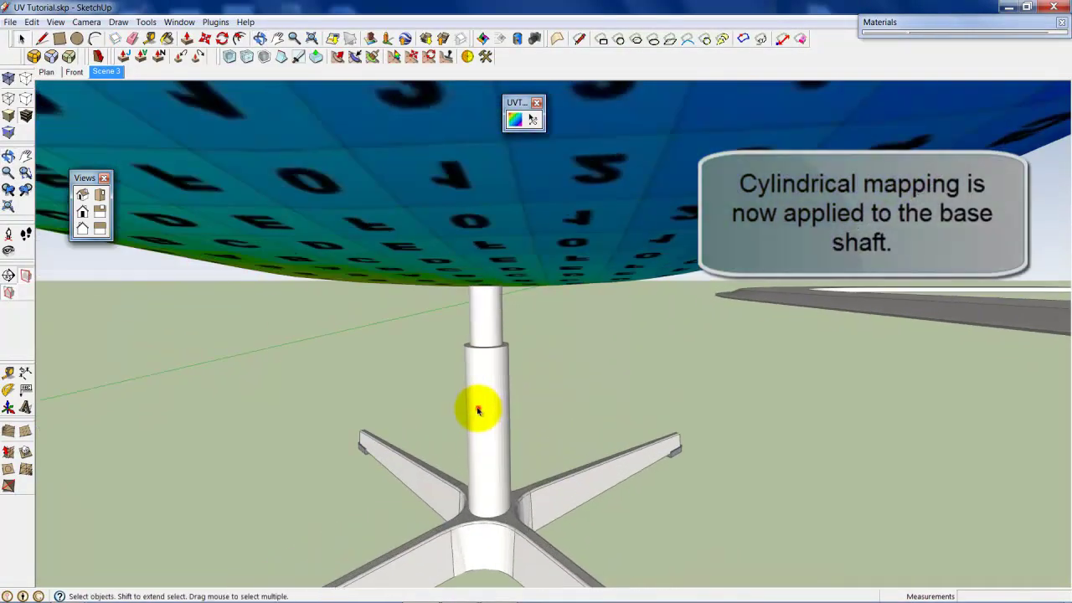
Open the base shaft for editing and frame it in Front view with Zoom Extents.
double_click(484, 404)
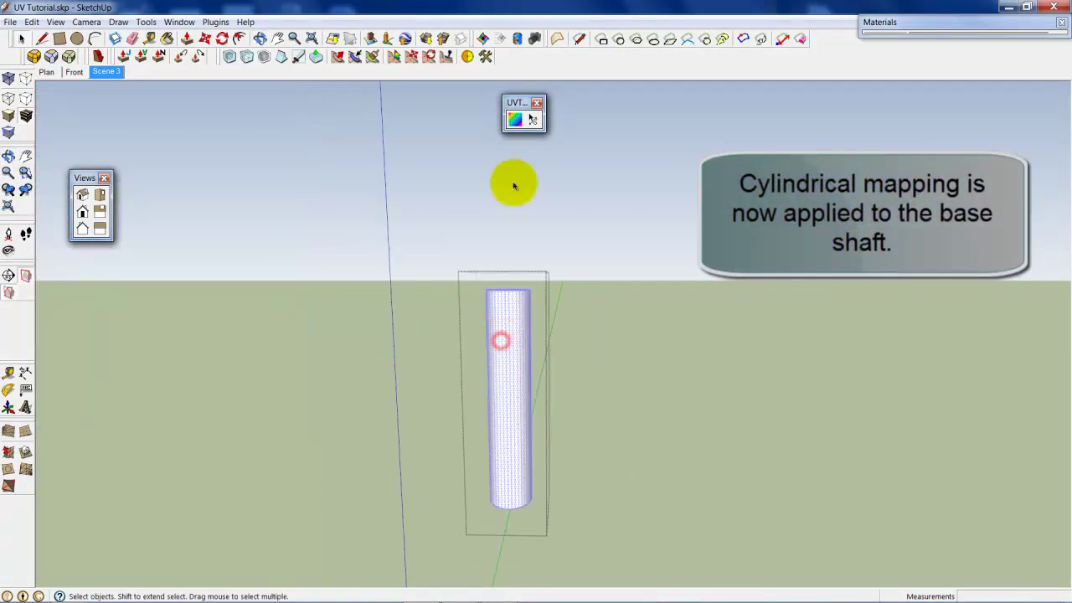
left_click(81, 213)
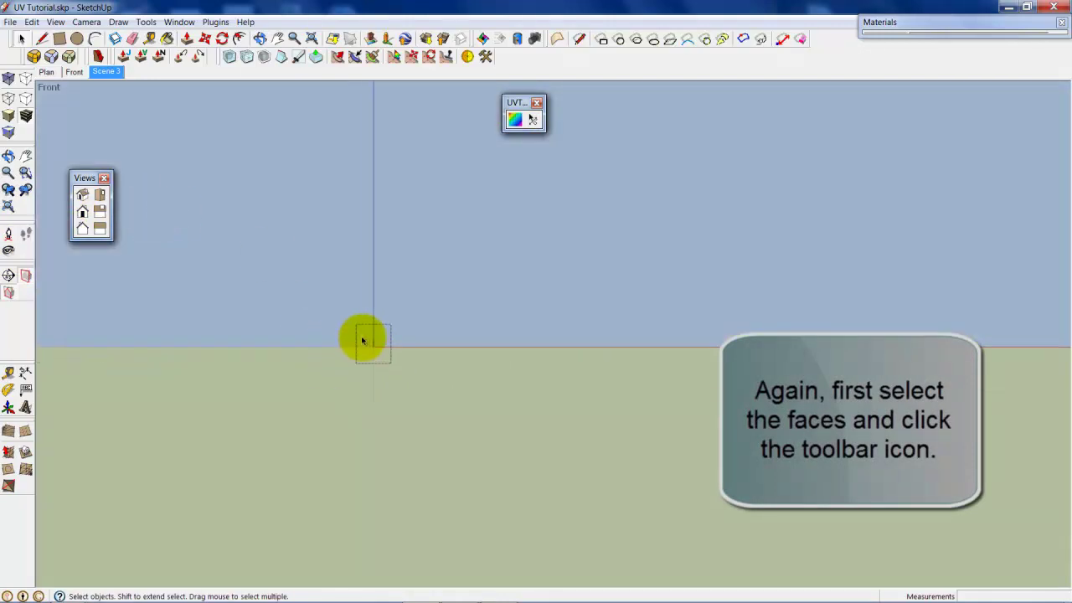
left_click(309, 38)
scroll(561, 295, "down", 3)
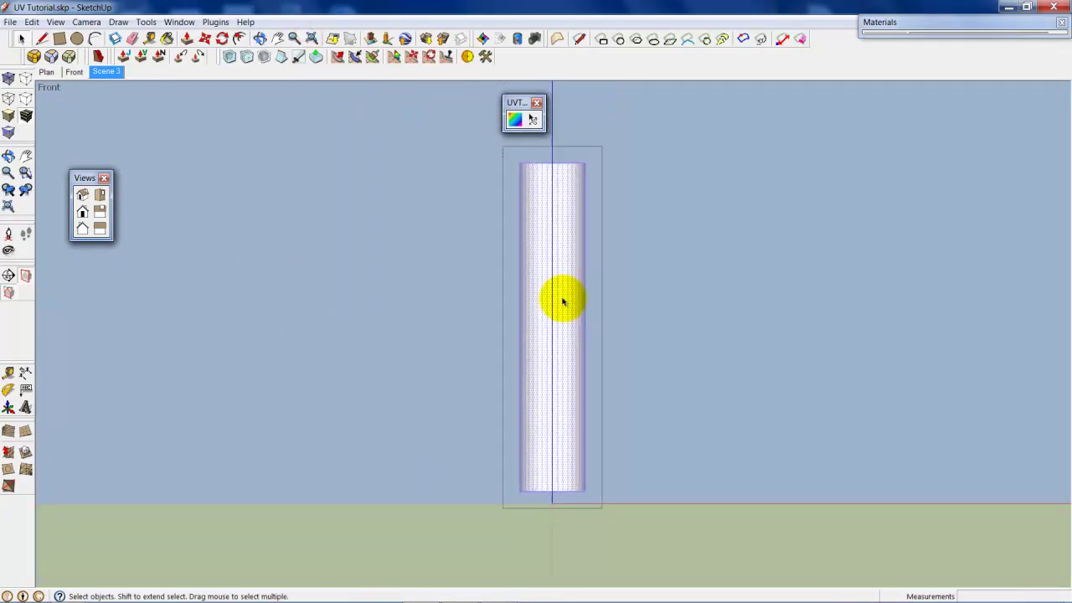
Apply Cylindrical Map (View) to the shaft and rotate the texture around it.
left_click(514, 120)
right_click(559, 199)
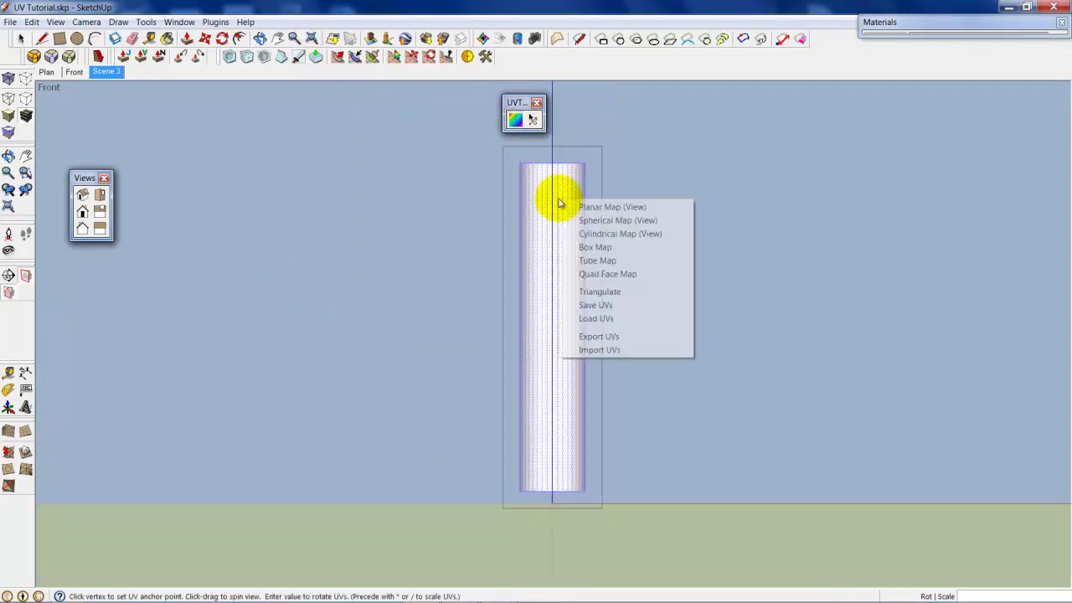
left_click(618, 234)
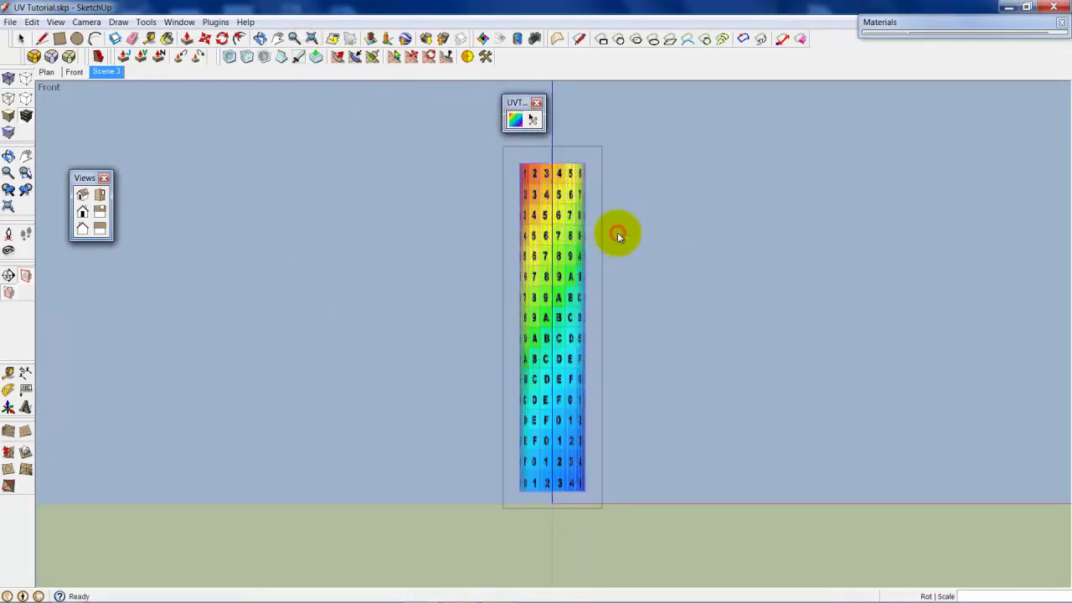
left_click_drag(531, 323, 542, 332)
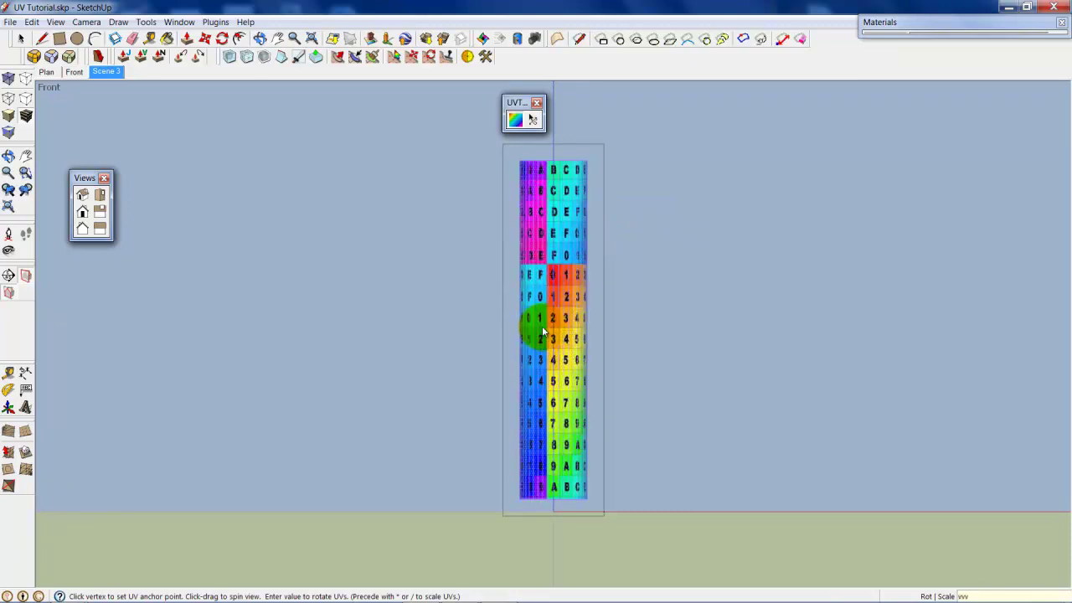
left_click_drag(543, 333, 542, 332)
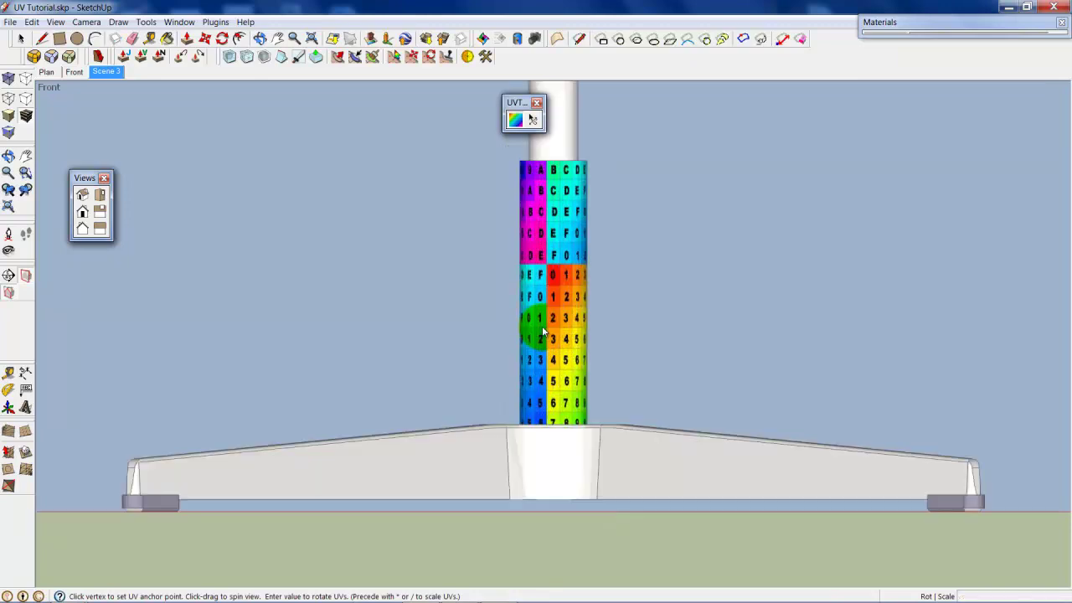
mouse_move(542, 333)
middle_mouse_down()
mouse_move(545, 307)
mouse_move(485, 335)
mouse_move(438, 390)
mouse_move(498, 381)
mouse_move(455, 400)
mouse_move(574, 346)
mouse_move(474, 408)
middle_mouse_up()
scroll(545, 307, "down", 3)
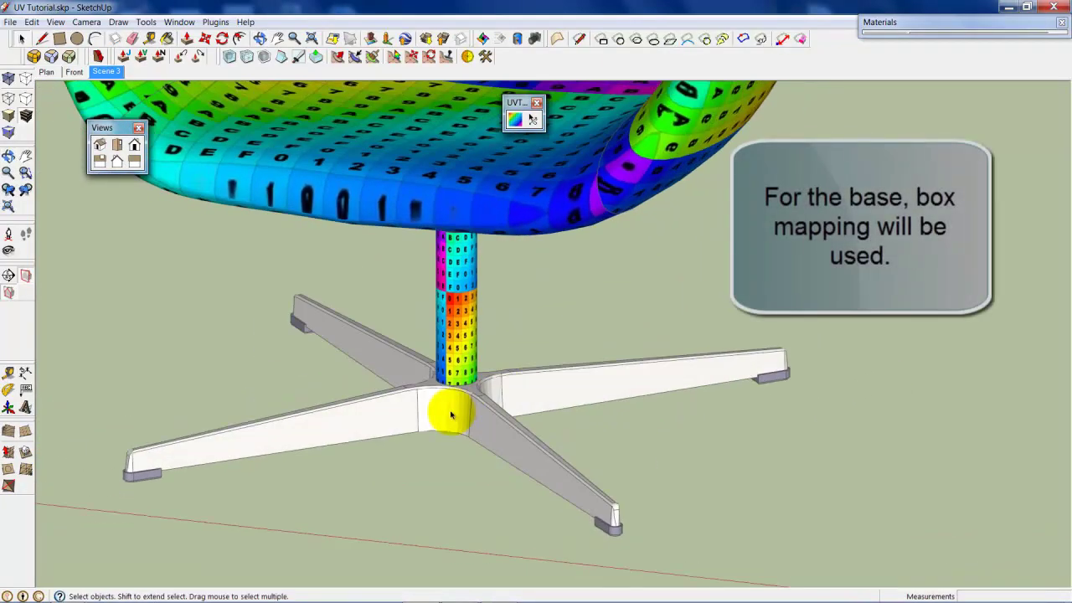
Apply Box Map to the star-shaped base's faces with the UV mapping tool.
triple_click(450, 414)
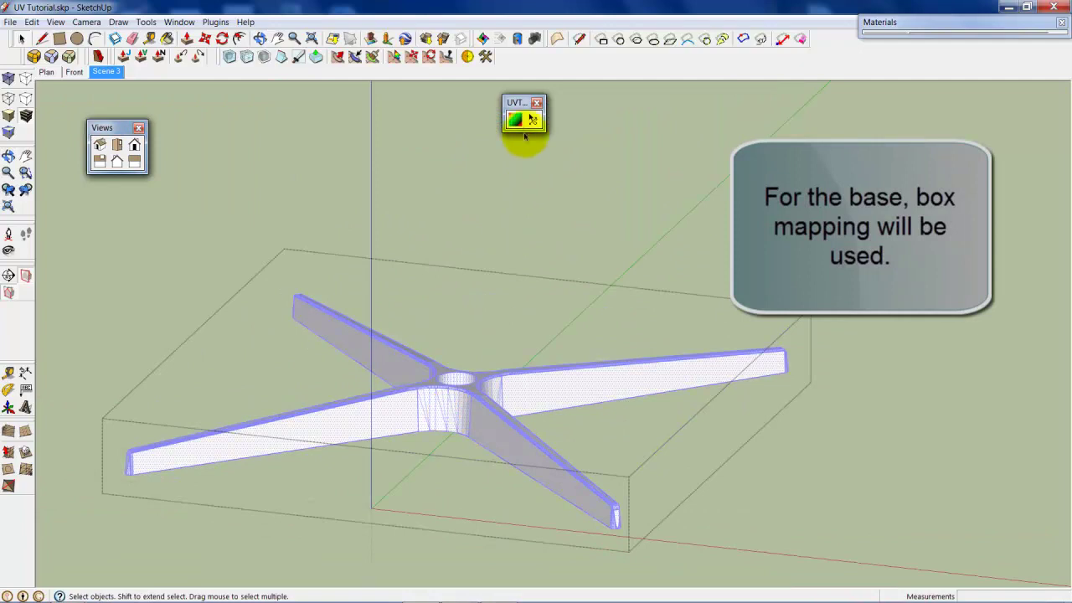
left_click(516, 122)
right_click(520, 381)
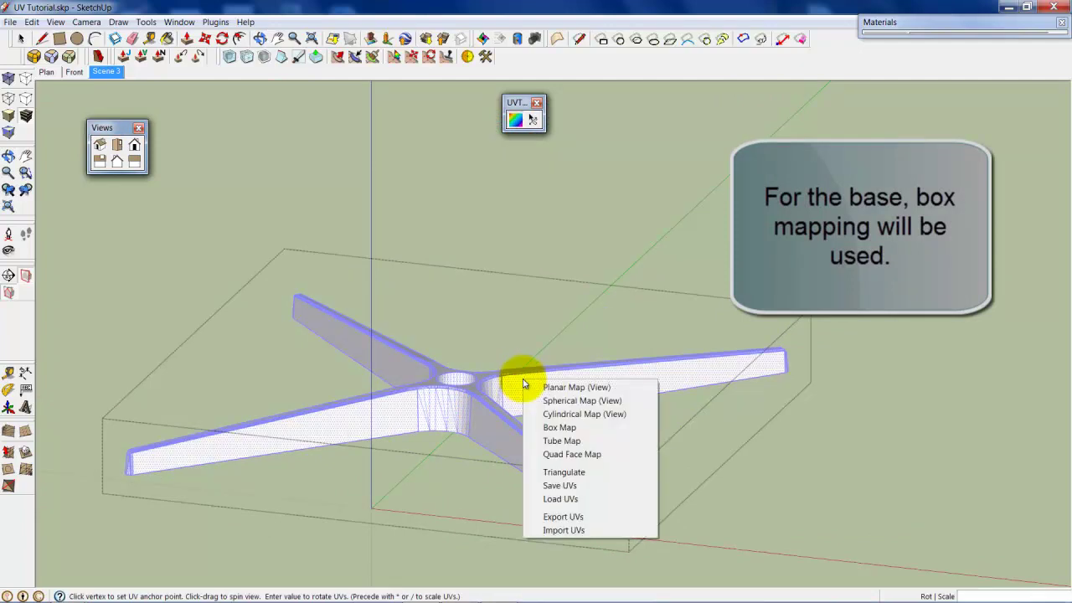
left_click(591, 430)
scroll(529, 417, "down", 3)
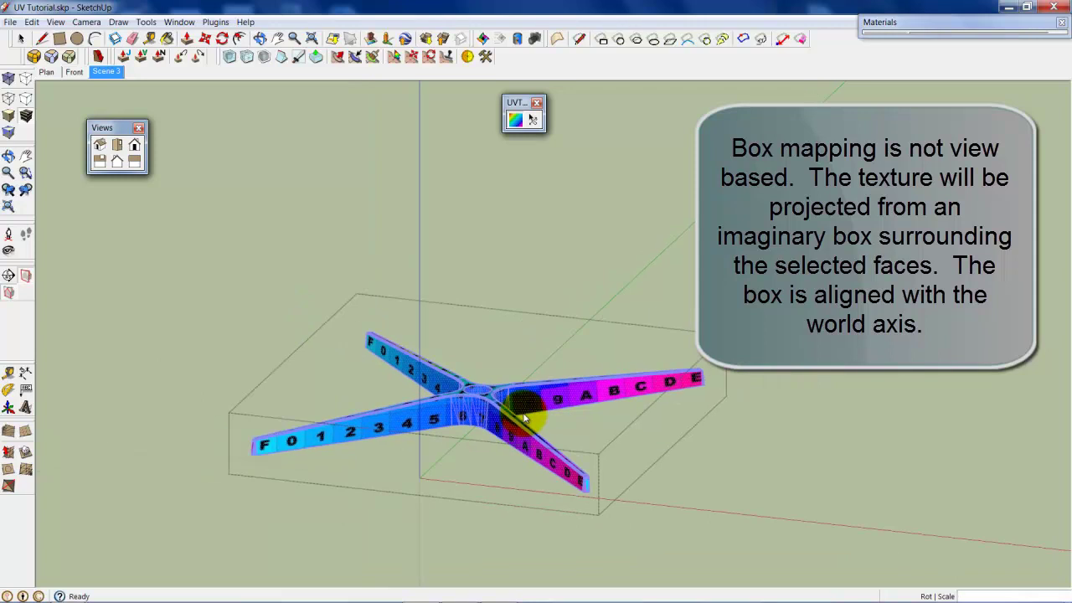
Orbit and zoom to inspect the fully textured chair from the front.
key("Escape")
mouse_move(529, 417)
middle_mouse_down()
mouse_move(466, 430)
mouse_move(412, 423)
mouse_move(694, 497)
mouse_move(442, 395)
mouse_move(455, 382)
mouse_move(474, 411)
mouse_move(510, 411)
mouse_move(388, 375)
mouse_move(447, 388)
mouse_move(522, 383)
mouse_move(455, 421)
mouse_move(326, 416)
mouse_move(376, 371)
mouse_move(370, 403)
middle_mouse_up()
scroll(412, 423, "up", 3)
scroll(372, 372, "down", 3)
scroll(375, 370, "down", 3)
scroll(376, 369, "down", 3)
scroll(376, 371, "up", 3)
scroll(373, 375, "up", 3)
scroll(461, 371, "down", 2)
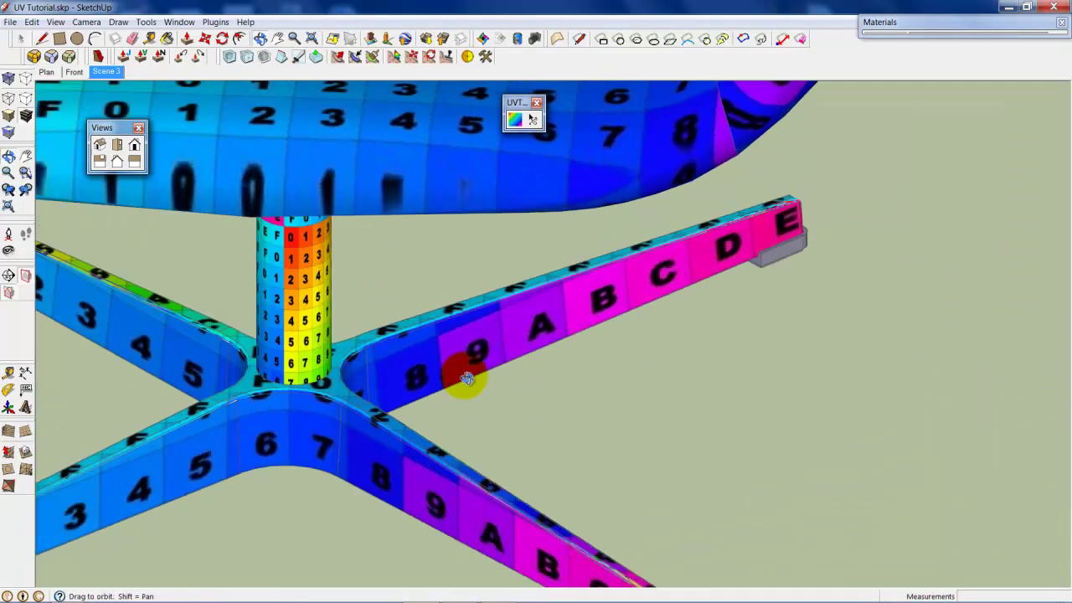
scroll(419, 371, "down", 2)
scroll(346, 381, "down", 5)
scroll(346, 368, "down", 5)
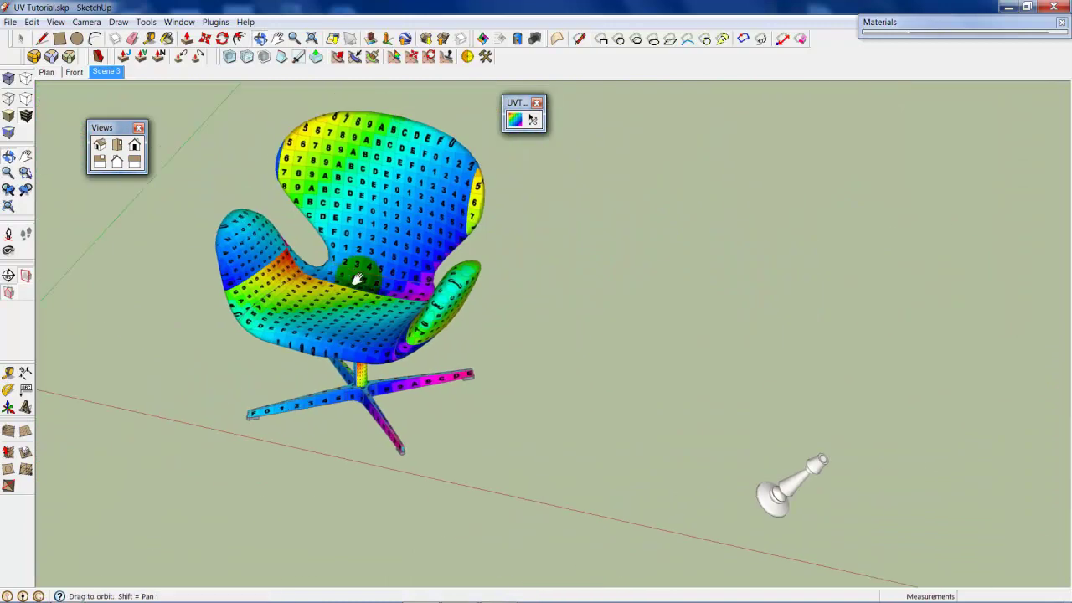
middle_click_drag(346, 368, 406, 312)
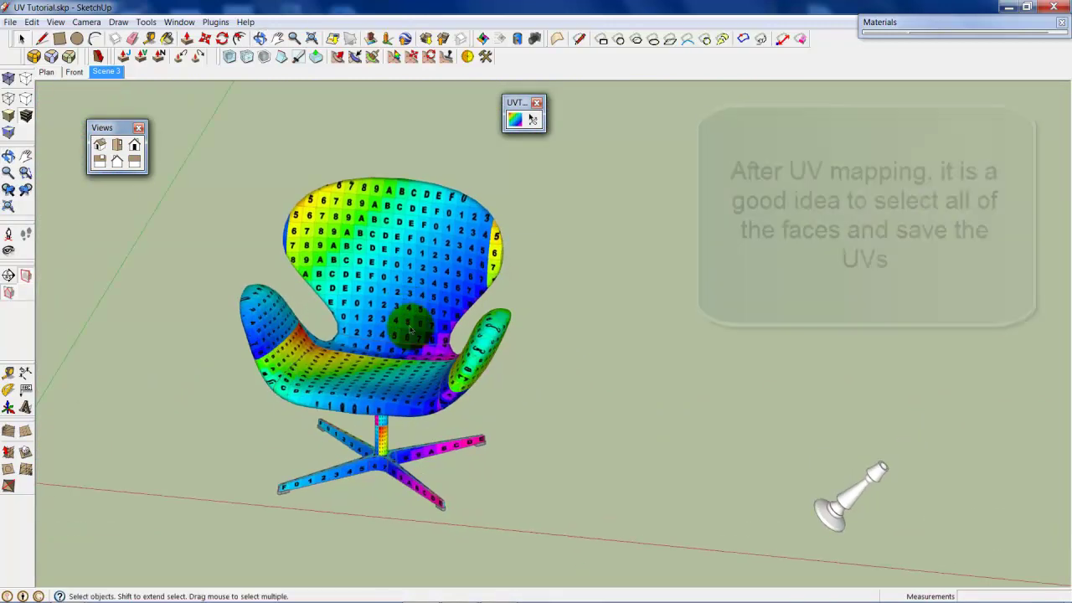
Select the chair shell and save its UVs, confirming 4103 faces saved.
mouse_move(387, 304)
middle_mouse_down("shift")
mouse_move(436, 332)
mouse_move(509, 323)
middle_mouse_up("shift")
triple_click(437, 322)
scroll(433, 350, "up", 2)
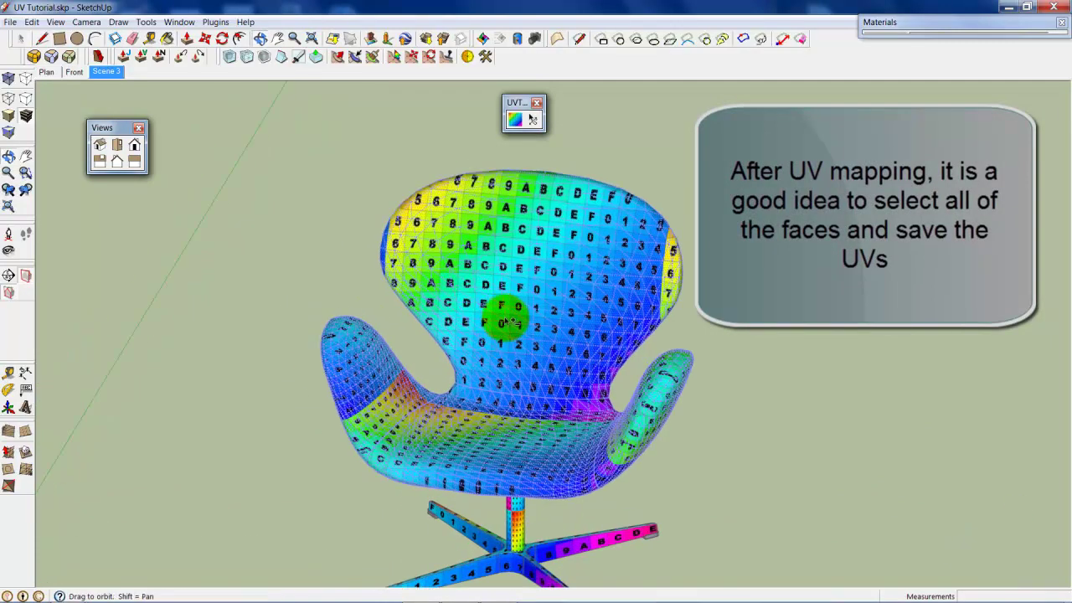
right_click(517, 239)
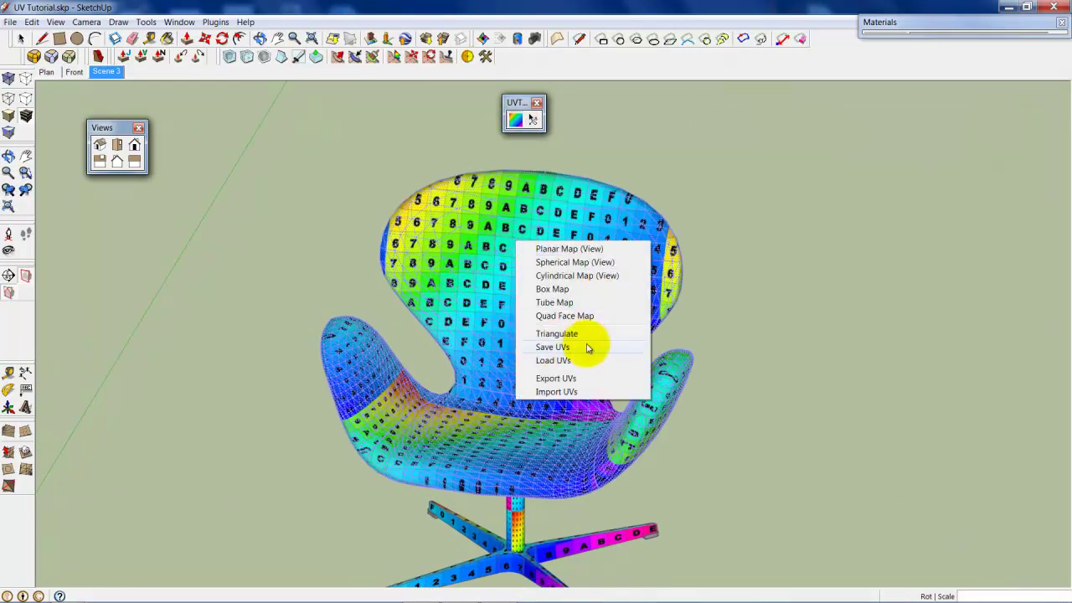
left_click(587, 347)
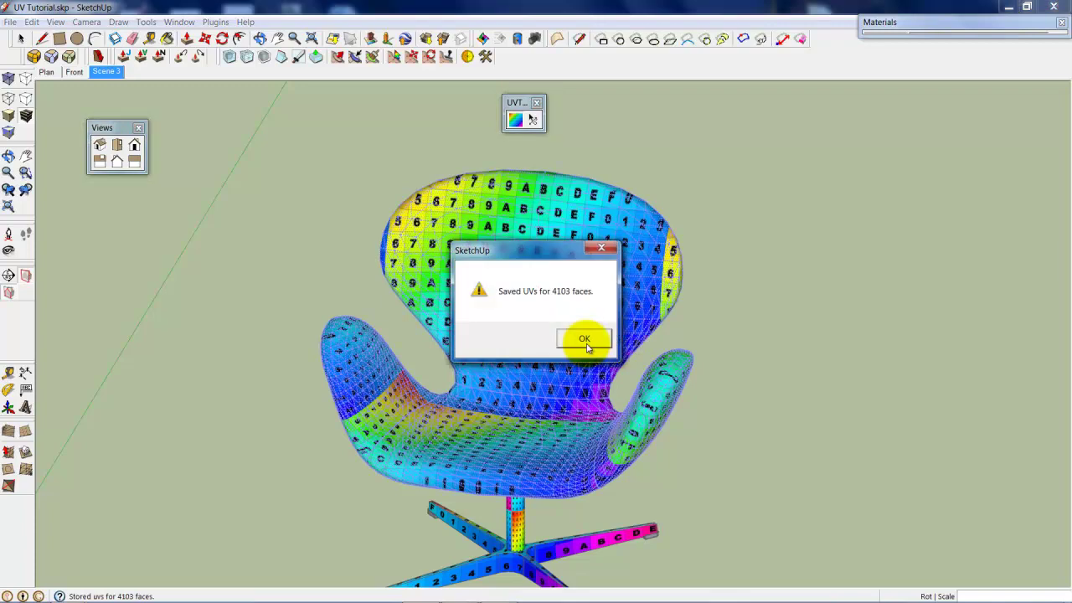
left_click(585, 340)
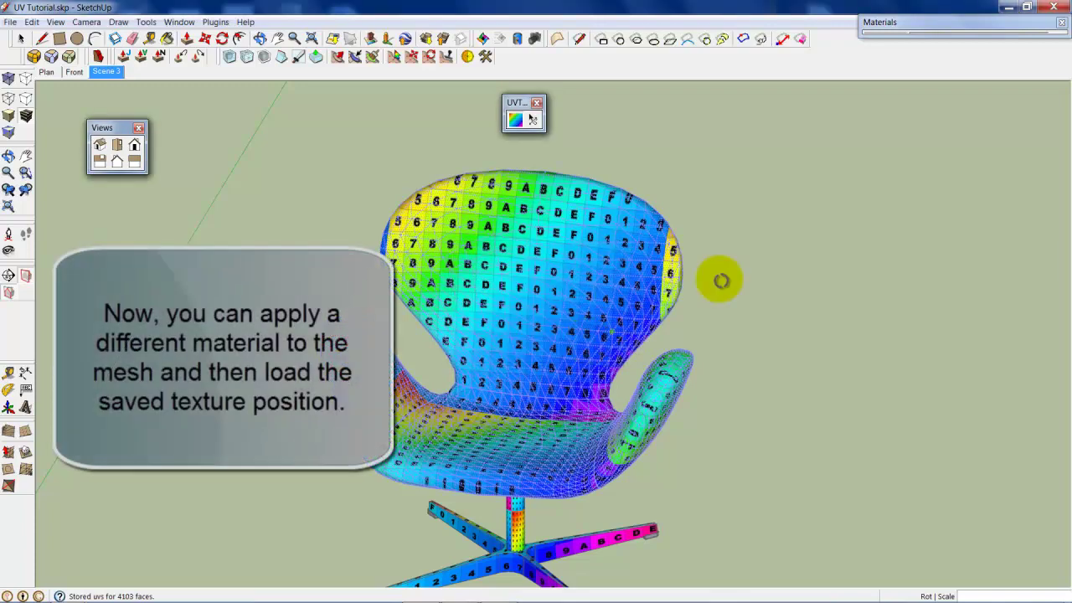
Pick Tile_Interlocking_Multi from the Tile materials collection and paint the chair shell.
left_click(914, 25)
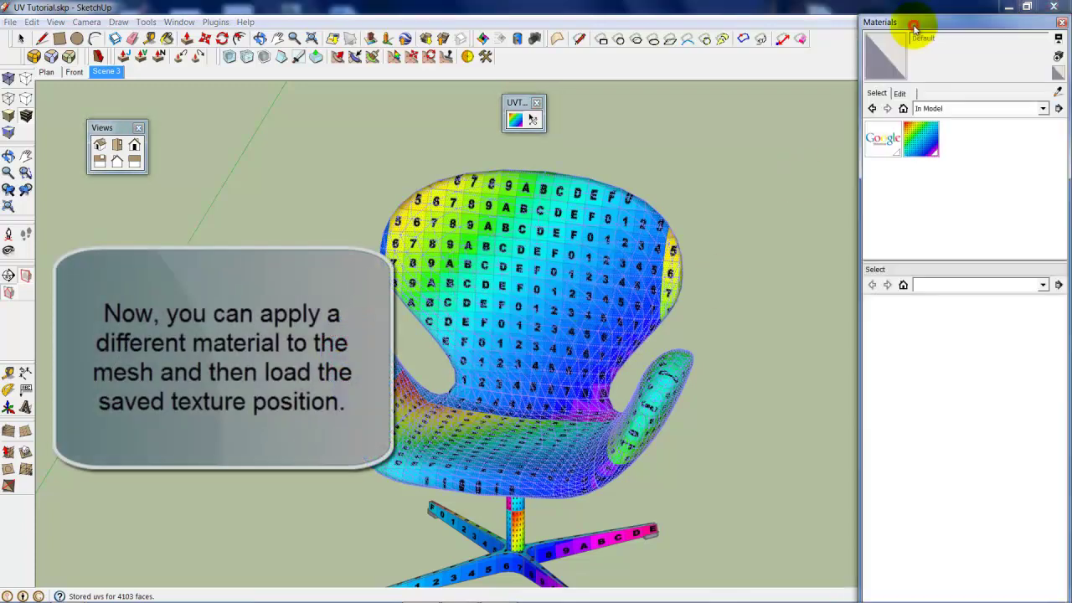
left_click(1016, 108)
left_click(955, 291)
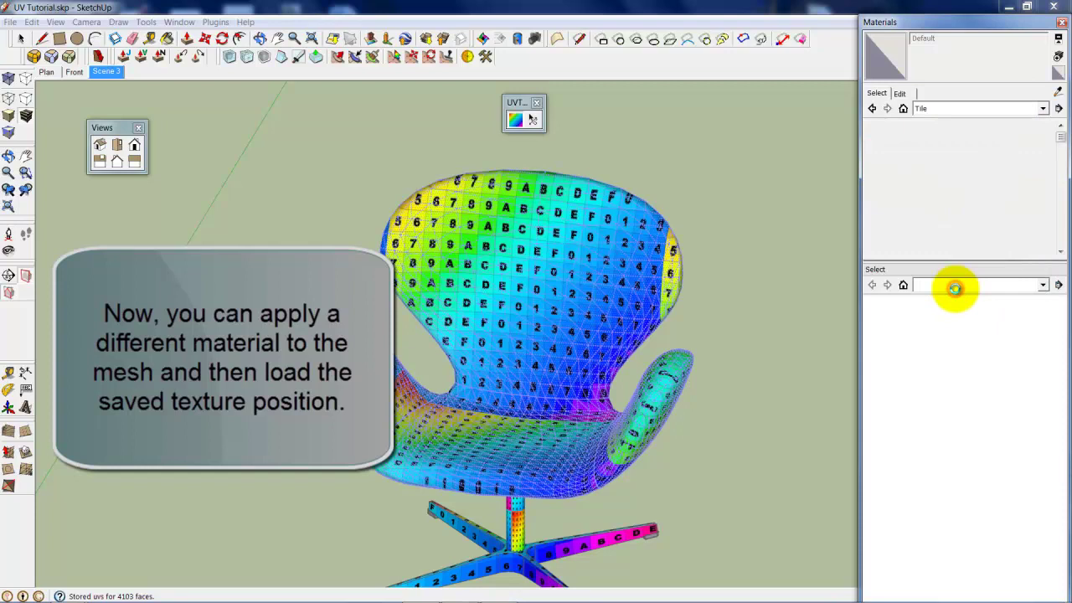
left_click_drag(1062, 141, 1060, 184)
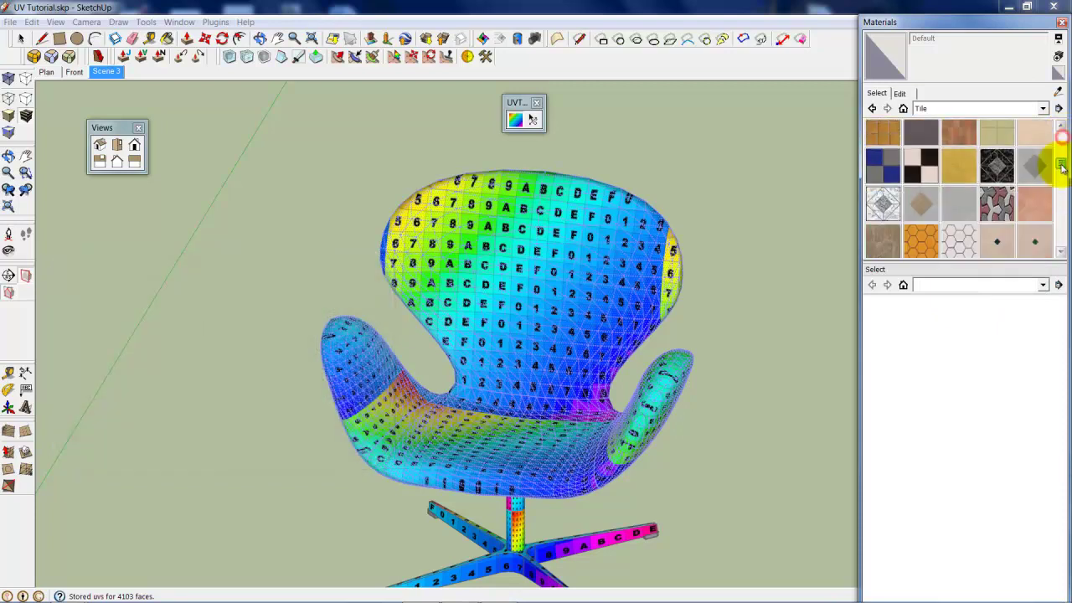
left_click(888, 182)
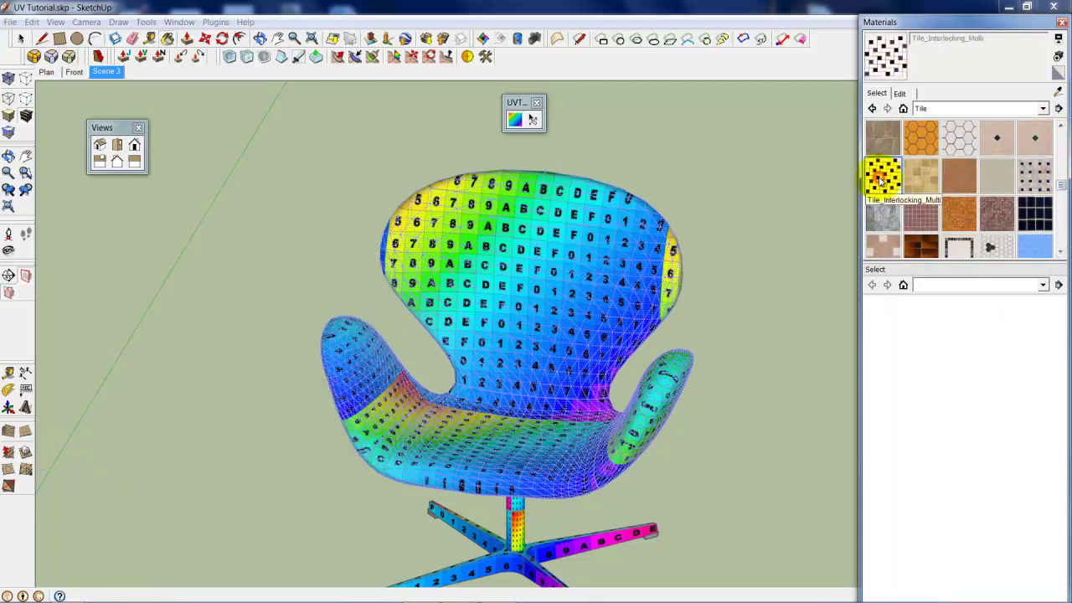
left_click(555, 300)
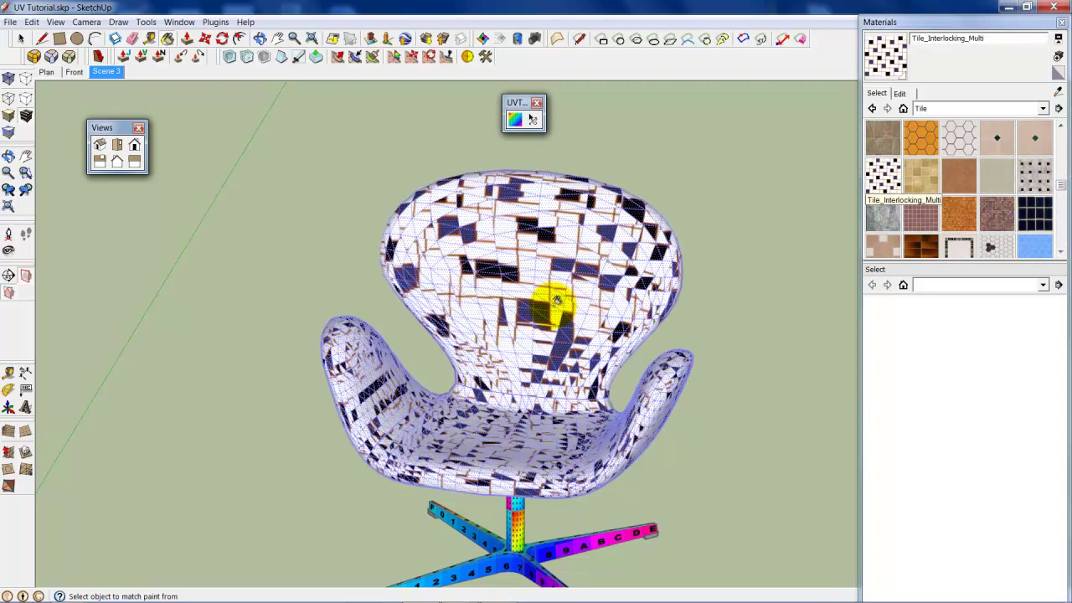
Reload the saved UVs onto the tile-painted chair shell.
left_click(514, 120)
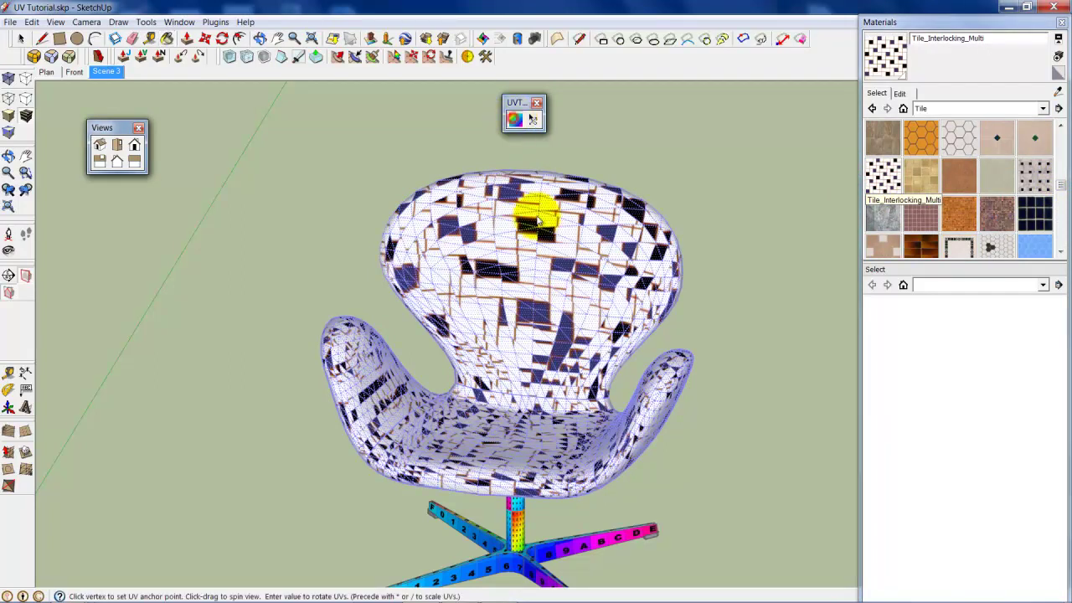
right_click(546, 252)
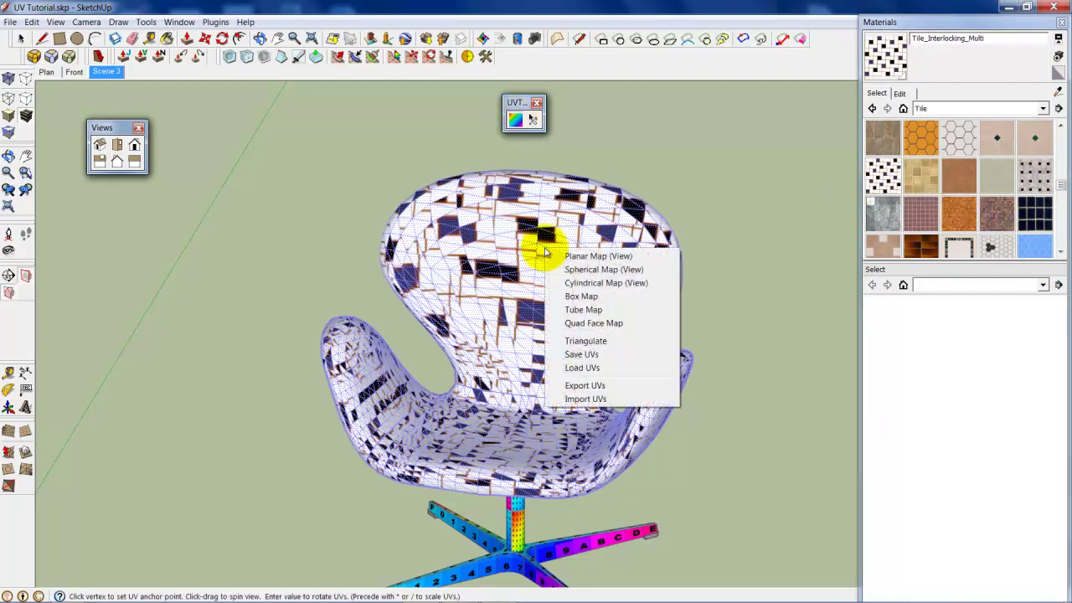
left_click(614, 369)
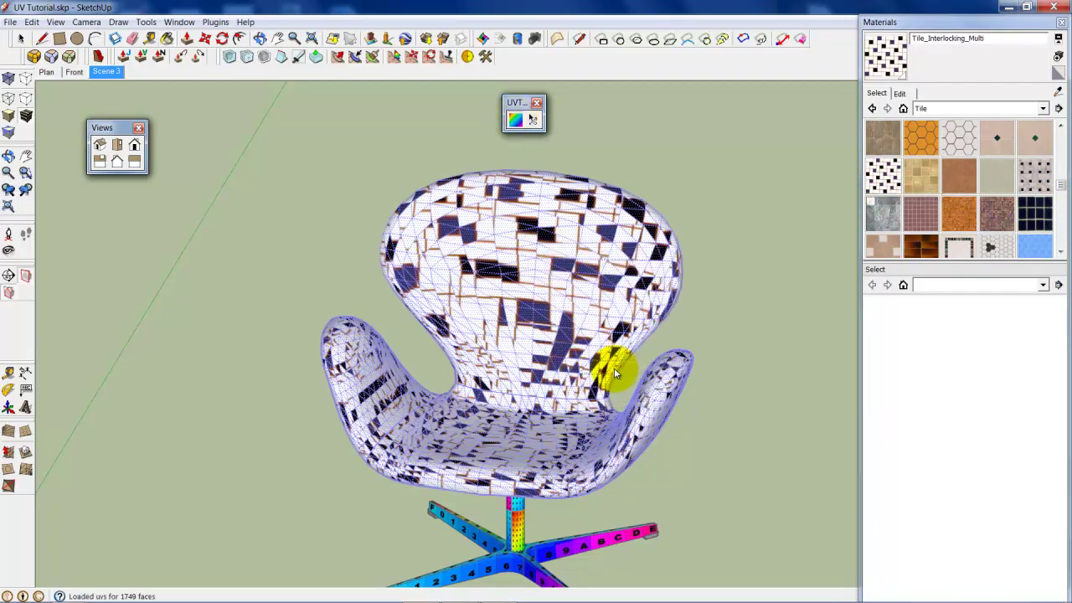
left_click(583, 343)
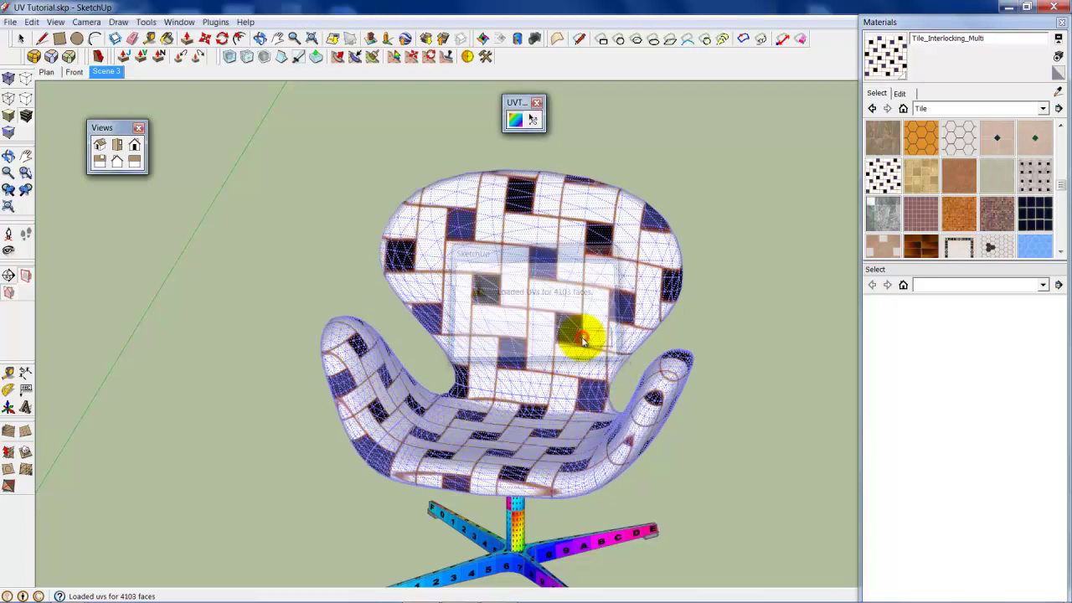
Orbit and zoom in on the chair's tile pattern, then roll up the Materials tray.
mouse_move(581, 335)
middle_mouse_down()
mouse_move(458, 402)
mouse_move(478, 337)
middle_mouse_up()
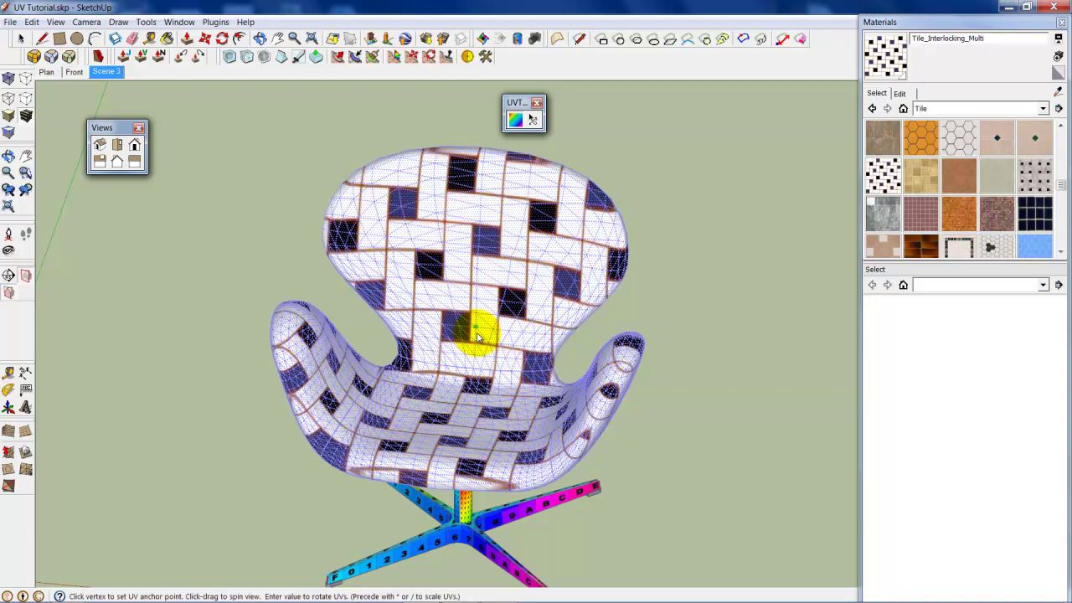
middle_click_drag(477, 337, 487, 317)
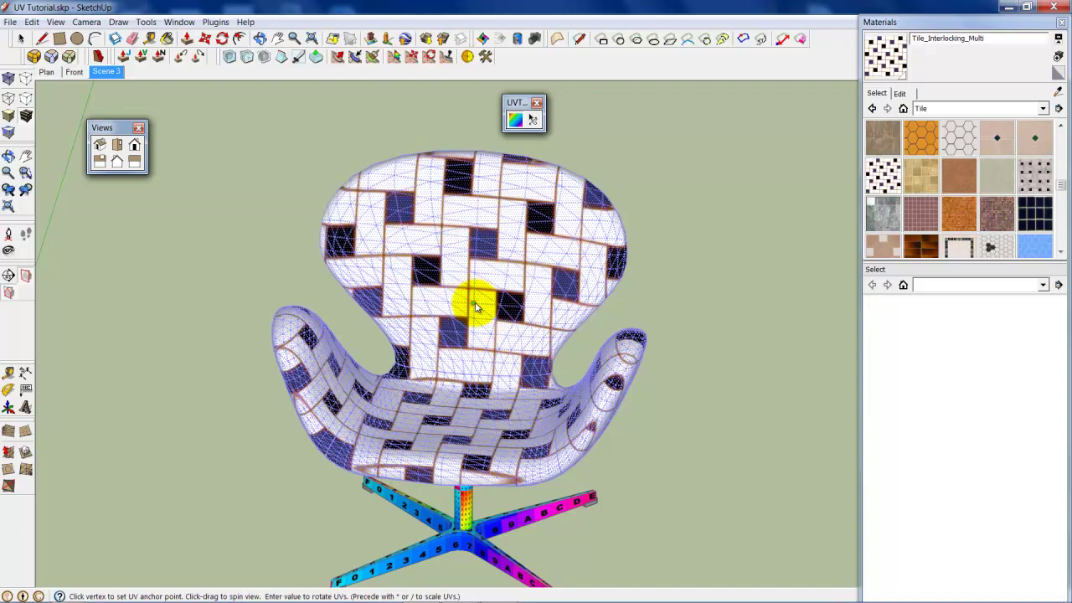
mouse_move(475, 306)
middle_mouse_down()
mouse_move(491, 299)
mouse_move(479, 288)
middle_mouse_up()
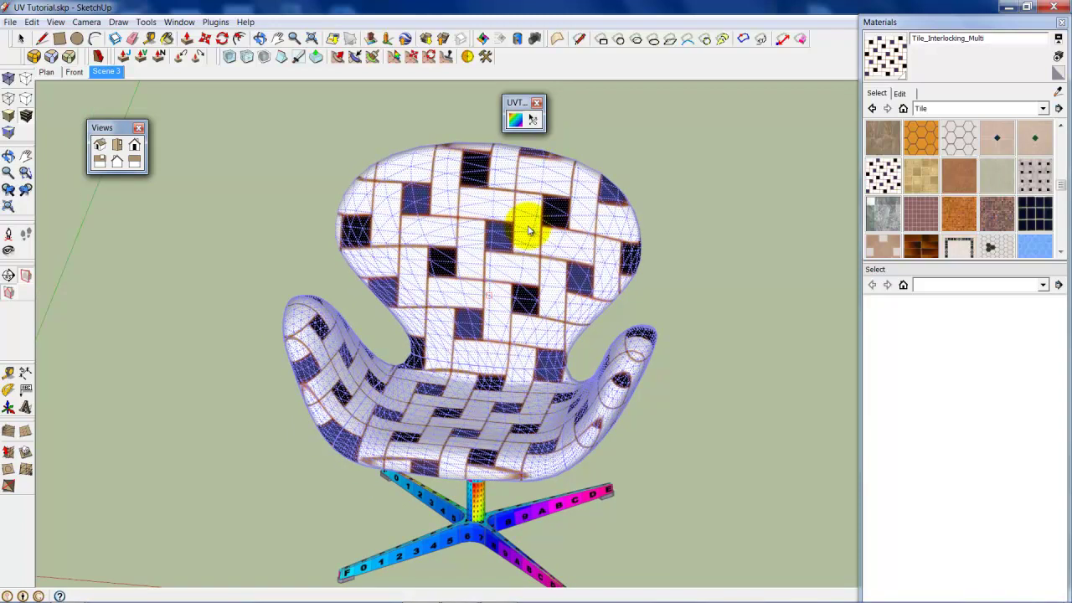
mouse_move(529, 231)
middle_mouse_down()
mouse_move(491, 251)
mouse_move(491, 287)
middle_mouse_up()
scroll(490, 287, "up", 2)
scroll(491, 304, "up", 2)
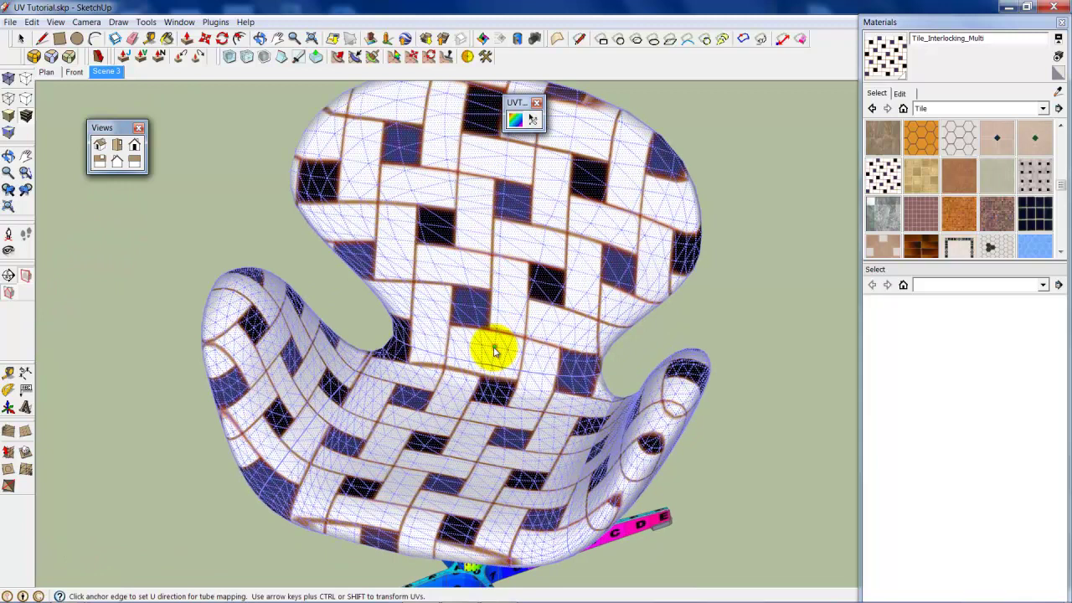
left_click(879, 22)
Scale the chair's tile texture by *2 three times, then zoom in to check the denser pattern.
middle_click_drag(381, 365, 395, 360)
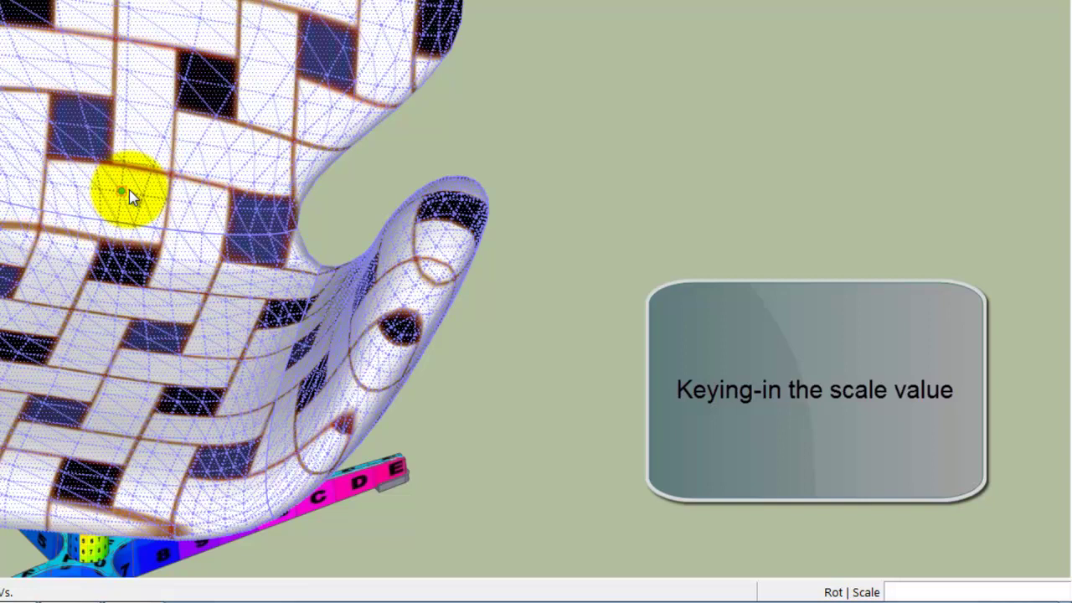
type("*2")
key("Return")
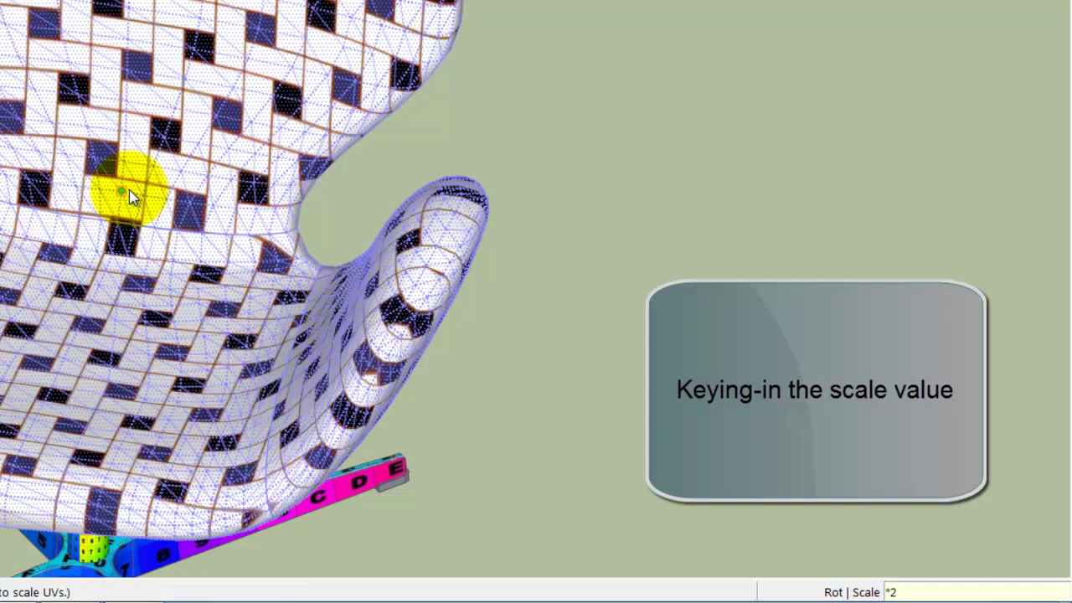
key("Return")
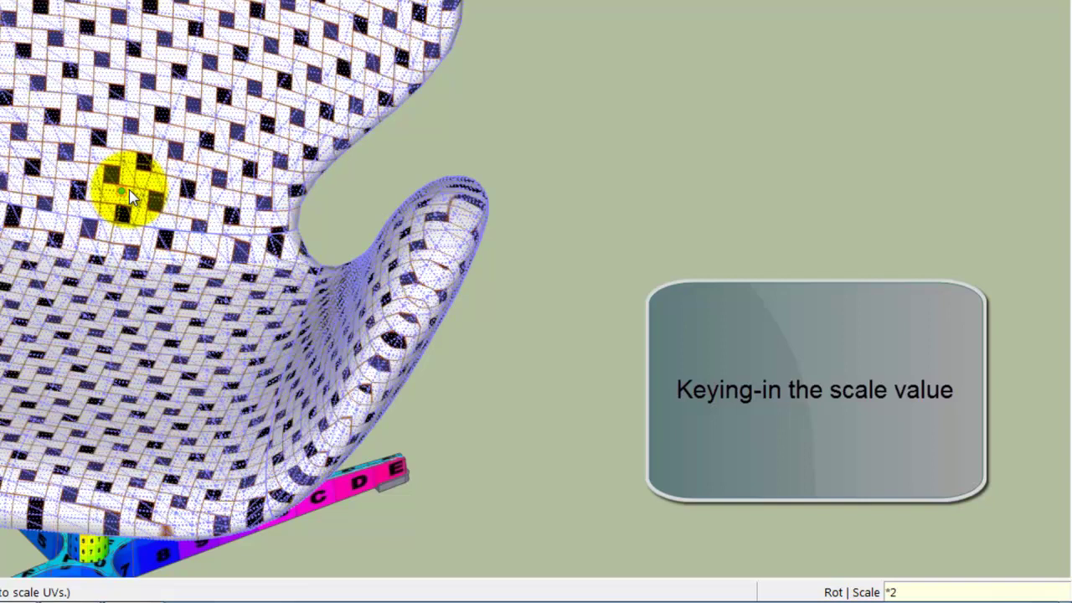
type("*2")
key("Return")
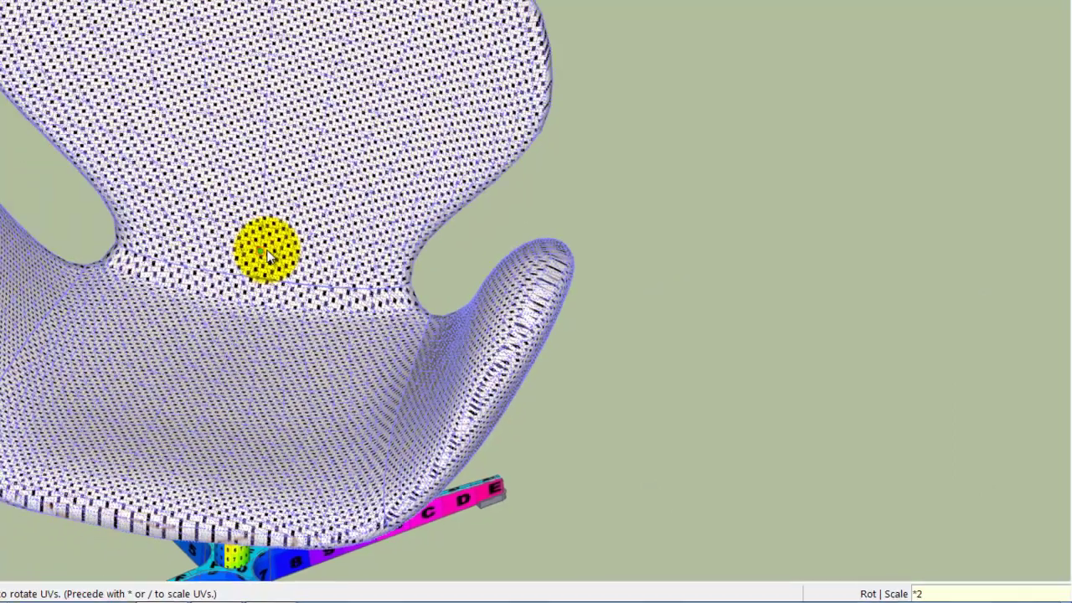
scroll(495, 368, "up", 1)
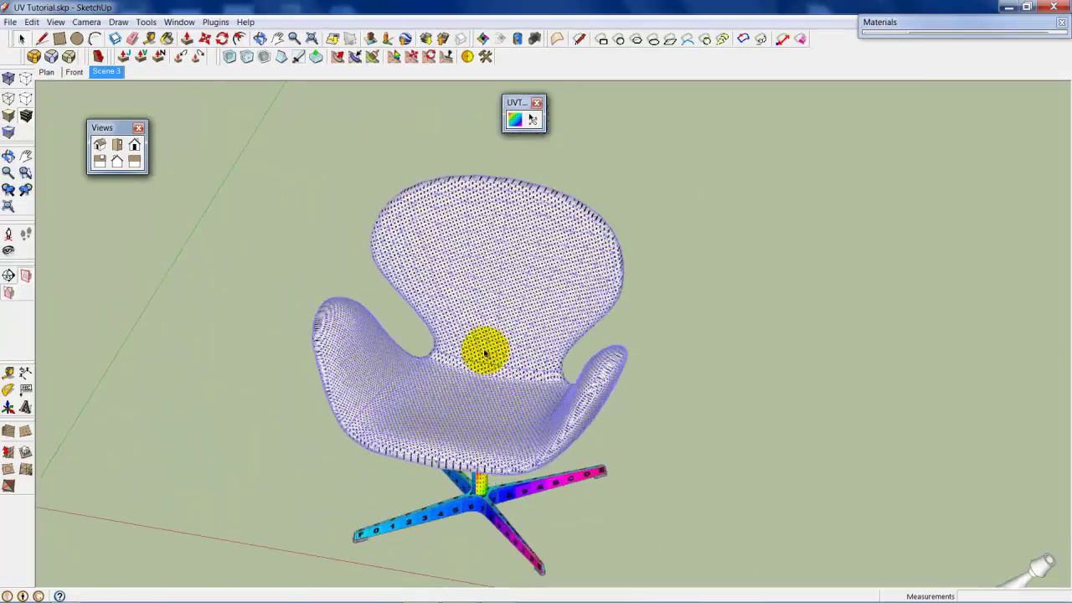
scroll(486, 349, "up", 2)
scroll(486, 327, "up", 3)
scroll(490, 331, "down", 3)
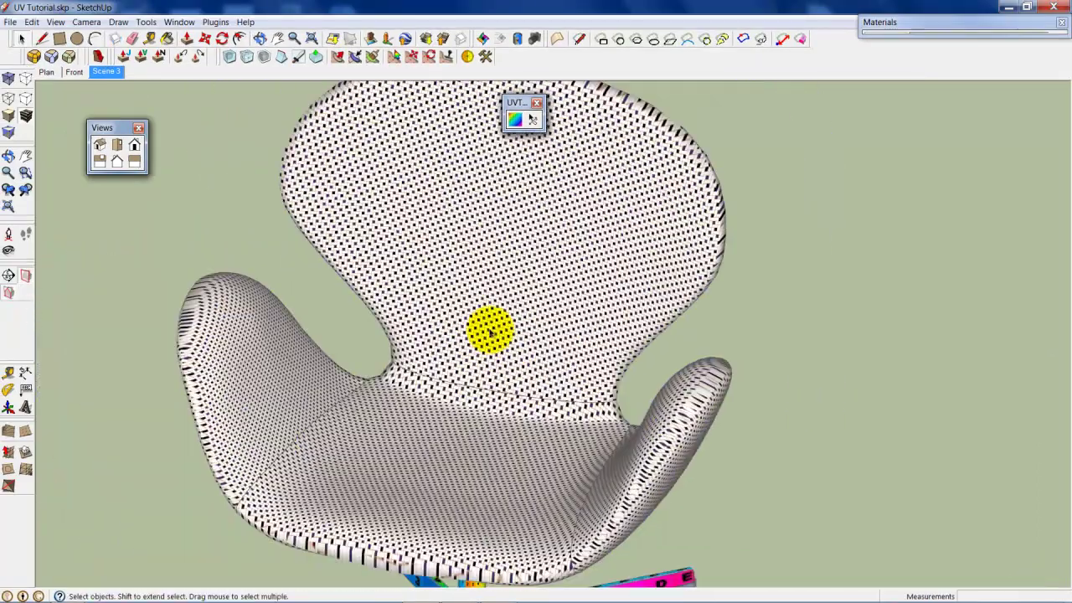
mouse_move(486, 327)
middle_mouse_down()
mouse_move(491, 352)
mouse_move(593, 378)
mouse_move(459, 310)
mouse_move(511, 287)
mouse_move(387, 346)
mouse_move(565, 378)
mouse_move(670, 338)
mouse_move(675, 323)
mouse_move(527, 347)
mouse_move(531, 304)
mouse_move(516, 333)
middle_mouse_up()
scroll(388, 347, "down", 3)
Orbit to the chess piece beside the chair, select it, and zoom in.
scroll(517, 332, "up", 2)
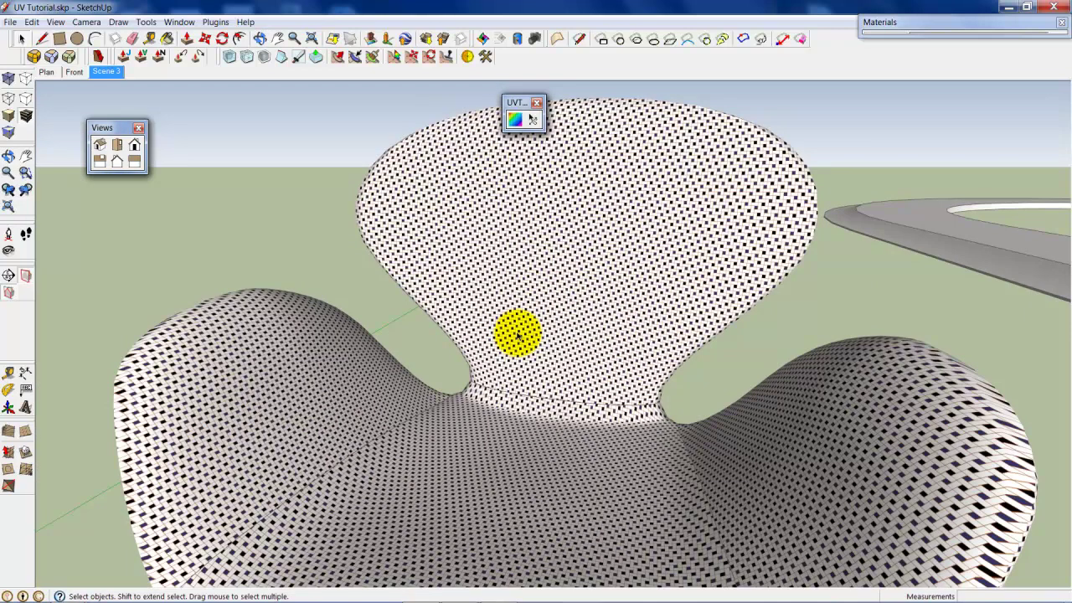
scroll(517, 333, "down", 2)
scroll(515, 335, "down", 3)
mouse_move(515, 335)
middle_mouse_down()
mouse_move(310, 343)
mouse_move(561, 358)
mouse_move(563, 373)
mouse_move(557, 343)
middle_mouse_up()
left_click(581, 407)
scroll(581, 407, "up", 3)
scroll(569, 402, "up", 2)
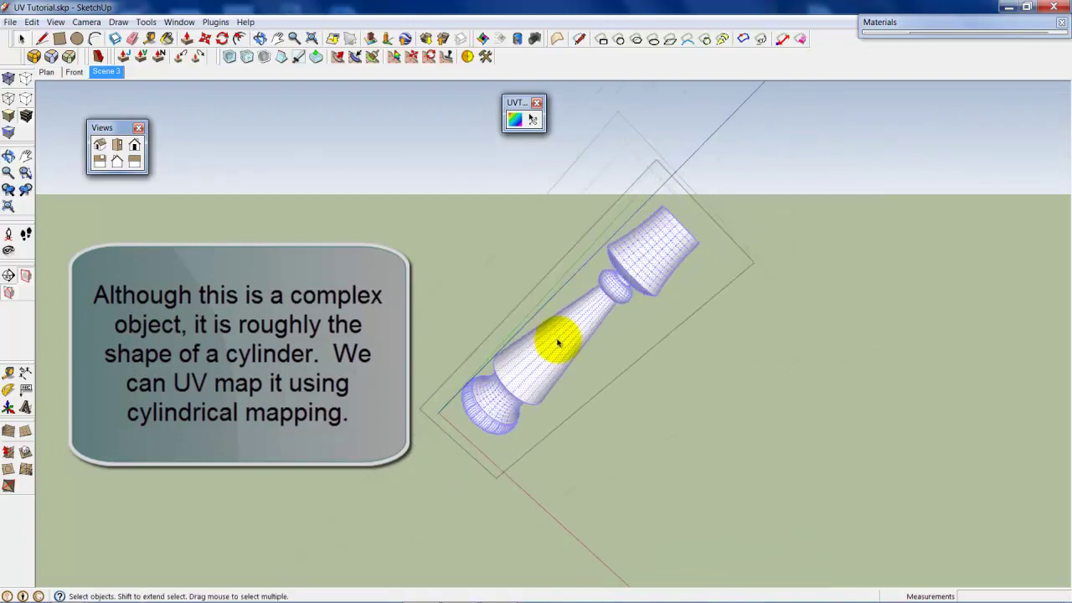
Activate the UV mapping tool on the chess piece and orbit until it stands upright, facing the camera.
scroll(558, 342, "up", 1)
left_click(515, 120)
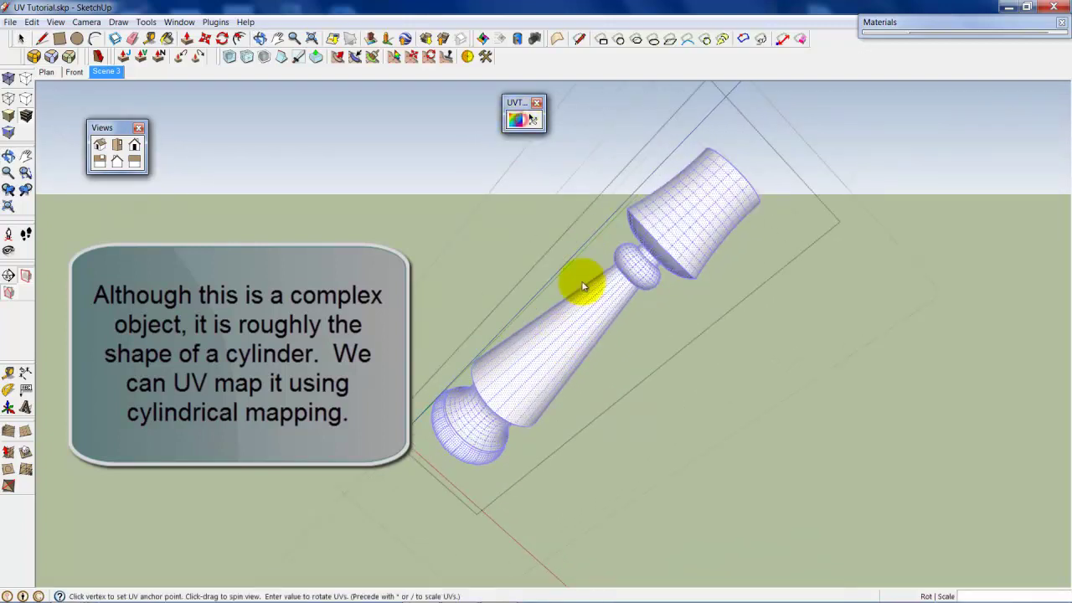
scroll(560, 333, "up", 3)
scroll(553, 336, "up", 2)
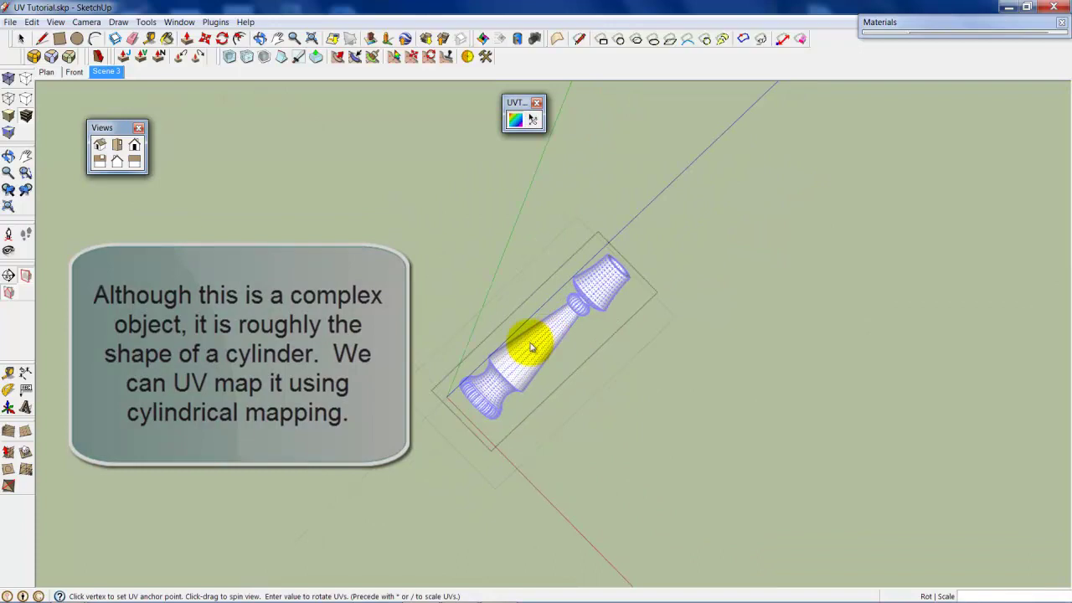
scroll(538, 347, "up", 3)
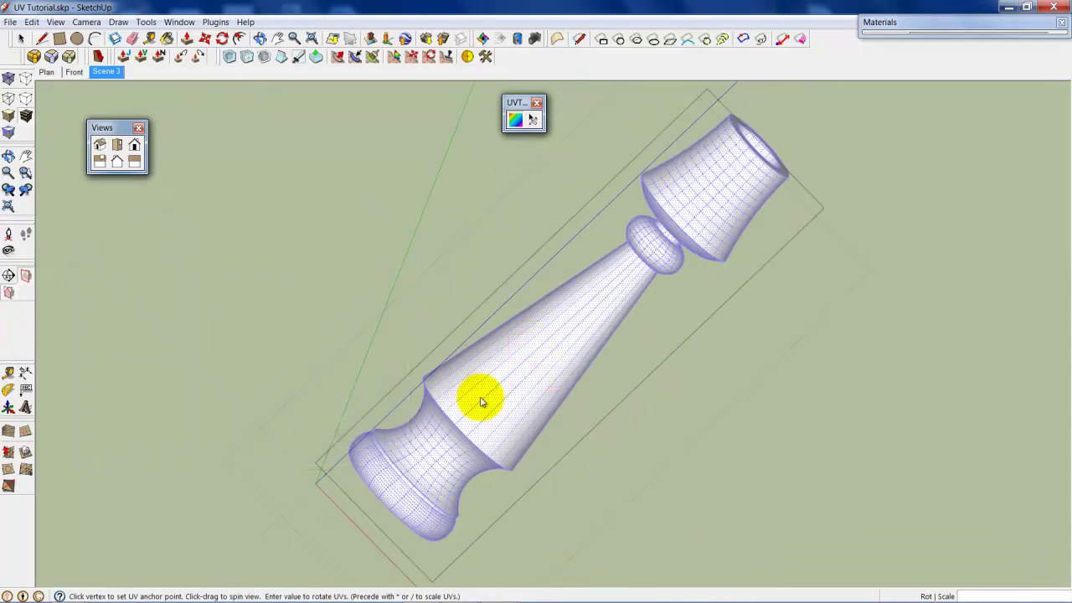
middle_click_drag(481, 402, 513, 358)
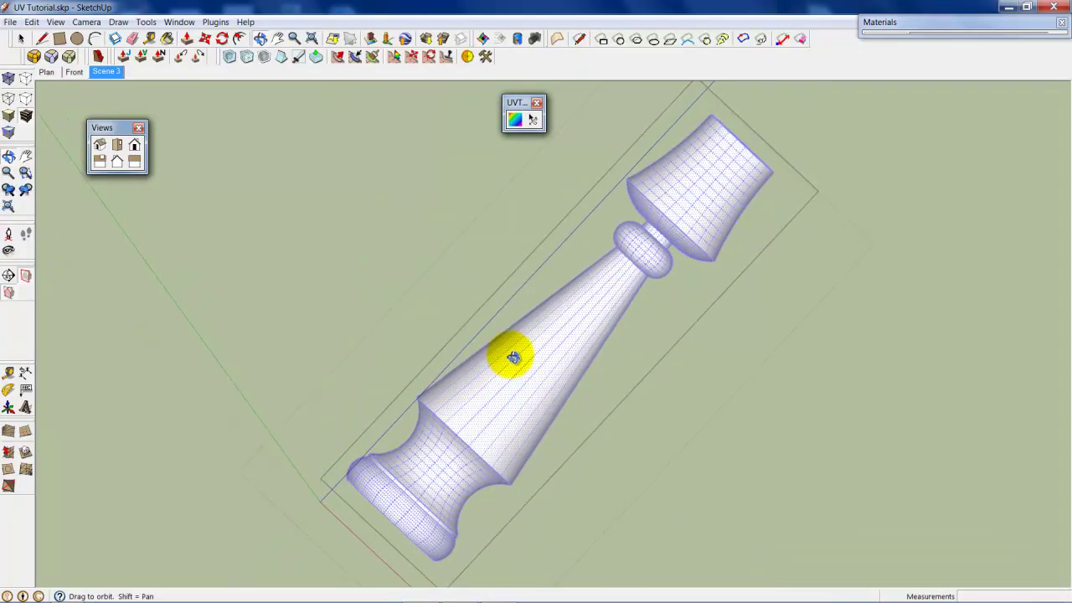
mouse_move(670, 488)
middle_mouse_down()
mouse_move(746, 437)
mouse_move(713, 321)
mouse_move(715, 338)
mouse_move(711, 327)
mouse_move(624, 342)
middle_mouse_up()
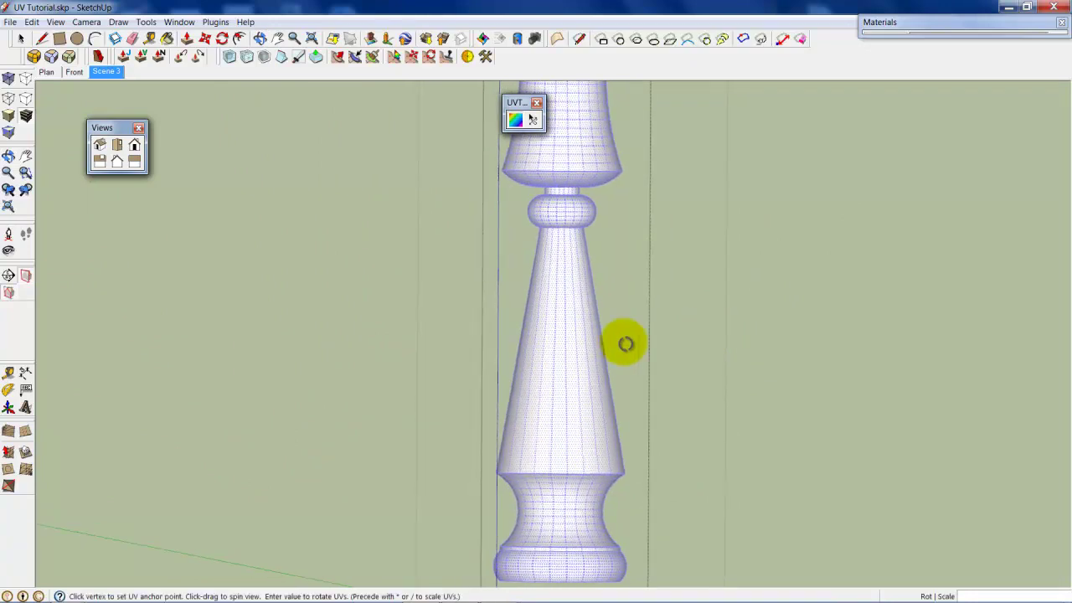
scroll(561, 347, "down", 1)
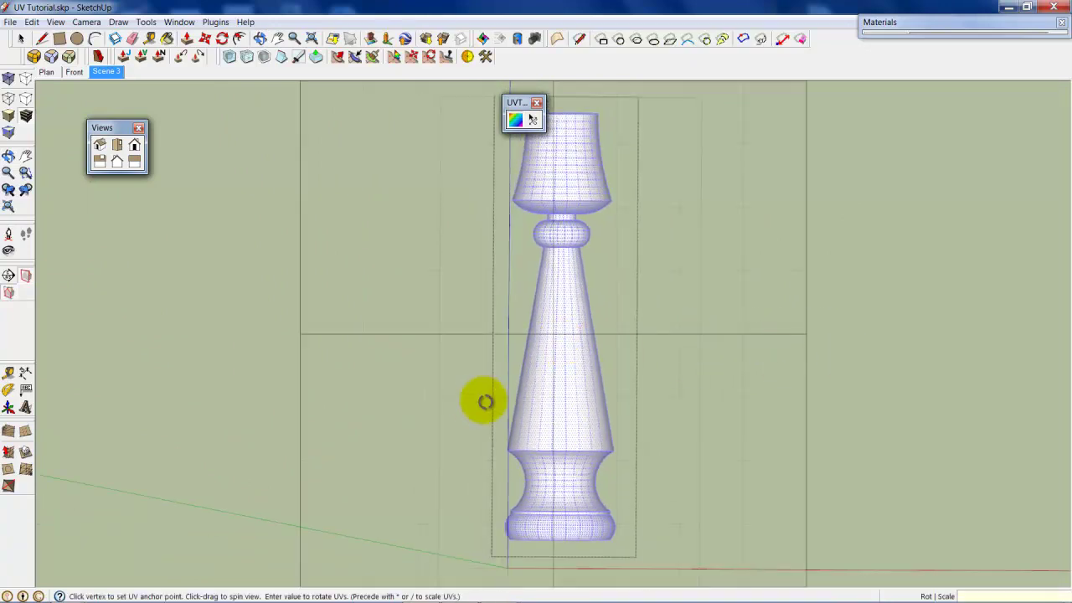
mouse_move(485, 401)
middle_mouse_down()
mouse_move(574, 391)
mouse_move(565, 390)
middle_mouse_up()
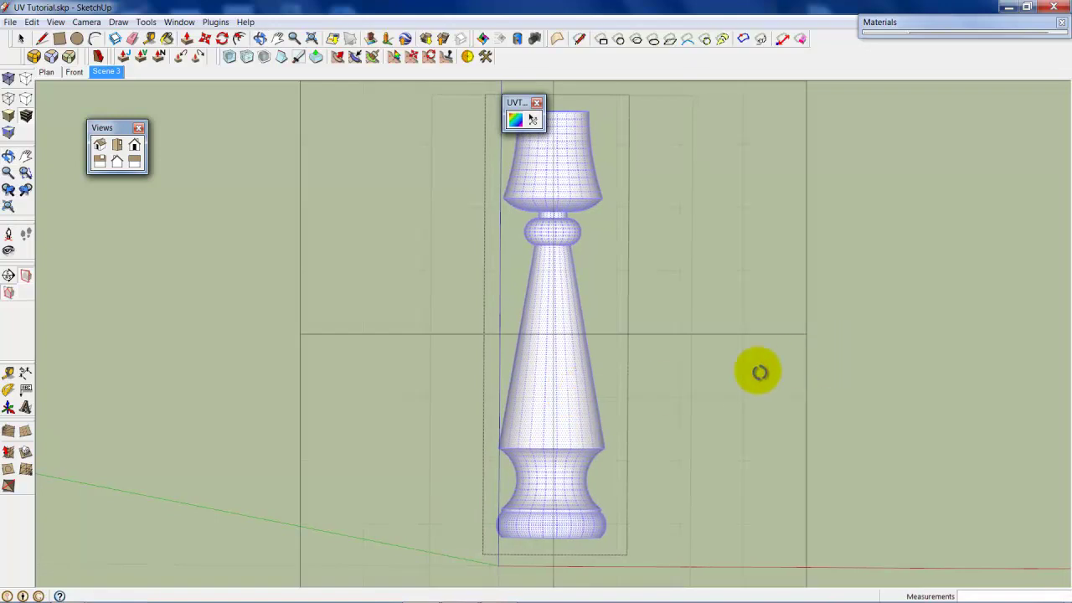
Apply Cylindrical Map (View) to the chess piece and orbit to inspect the wrap.
right_click(565, 344)
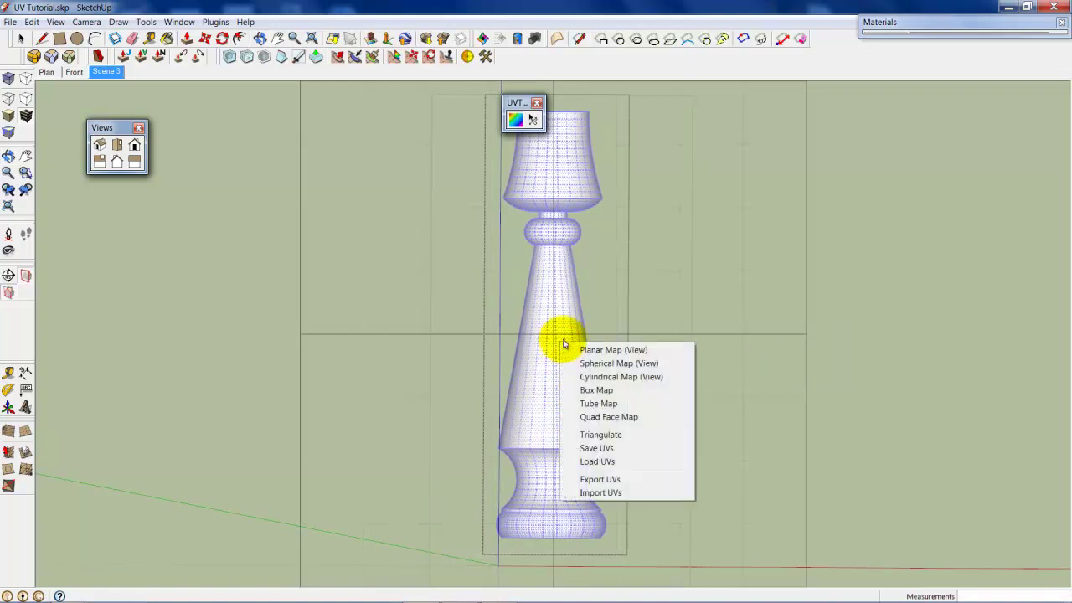
left_click(632, 374)
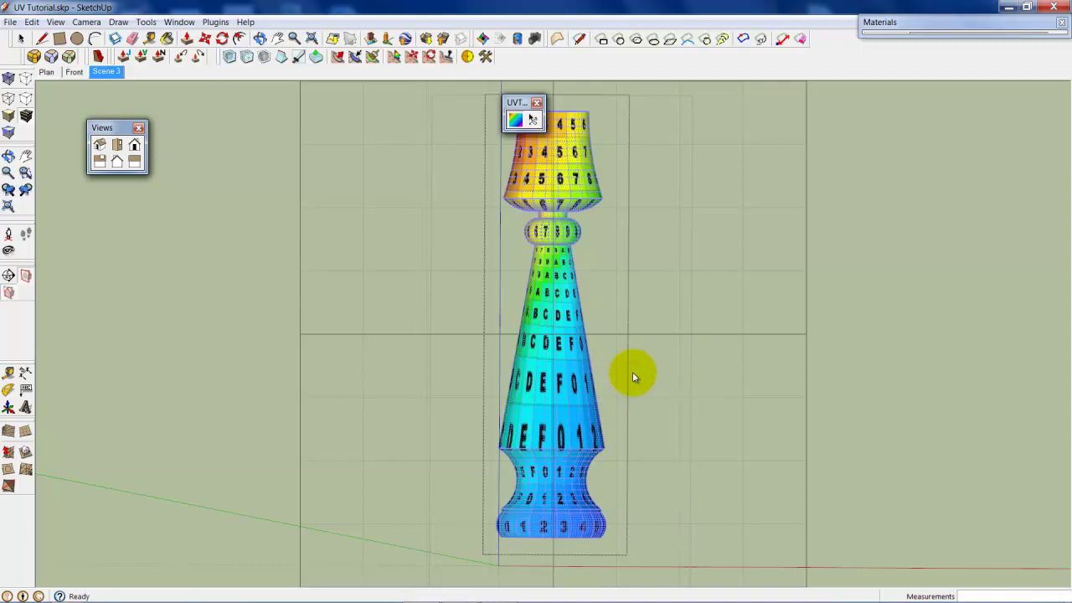
key("o")
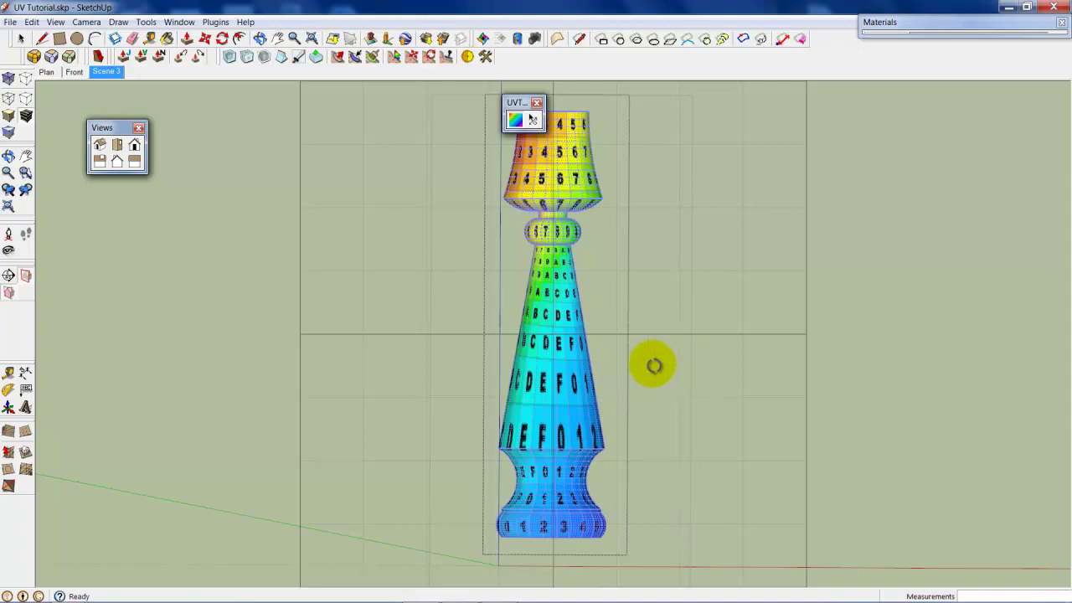
left_click_drag(548, 290, 610, 287)
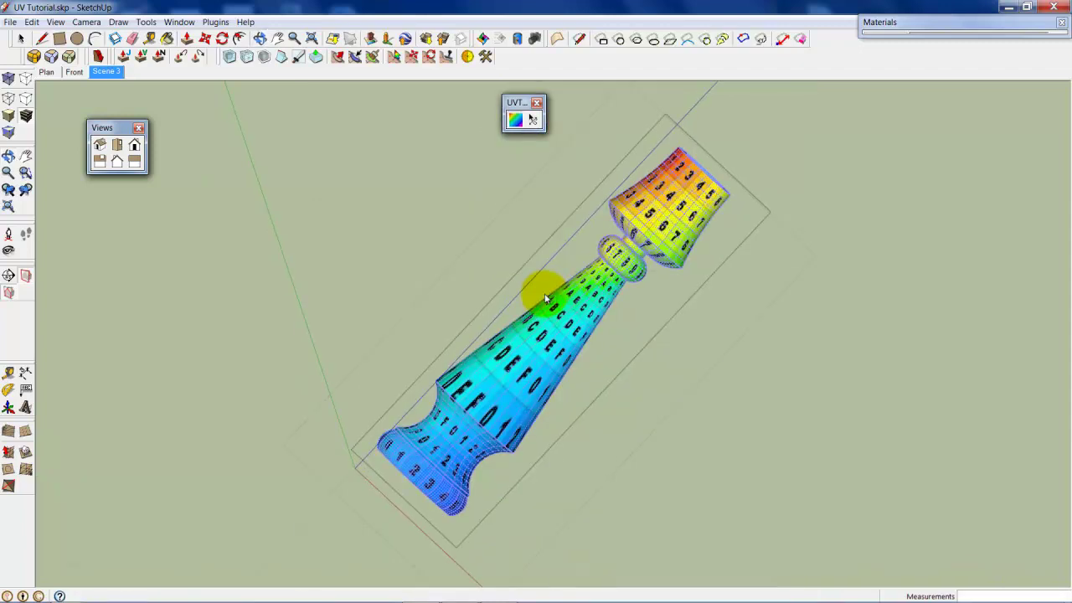
left_click_drag(650, 225, 659, 211)
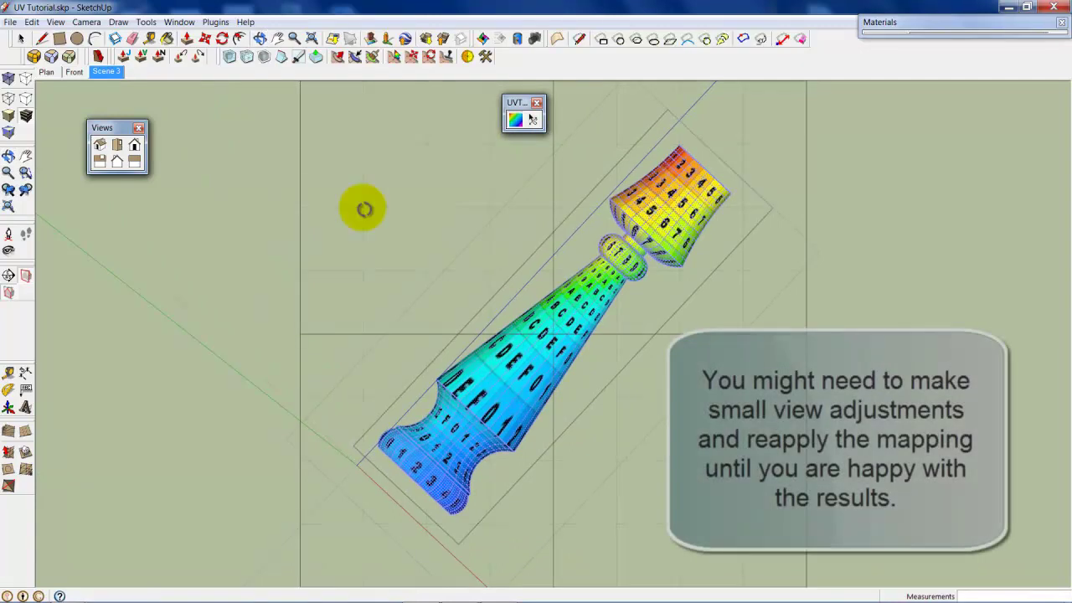
Switch to Front view and adjust so the whole textured piece stands upright in frame.
left_click(134, 145)
mouse_move(874, 294)
middle_mouse_down()
mouse_move(850, 220)
mouse_move(856, 227)
middle_mouse_up()
middle_click_drag(565, 295, 558, 352, "shift")
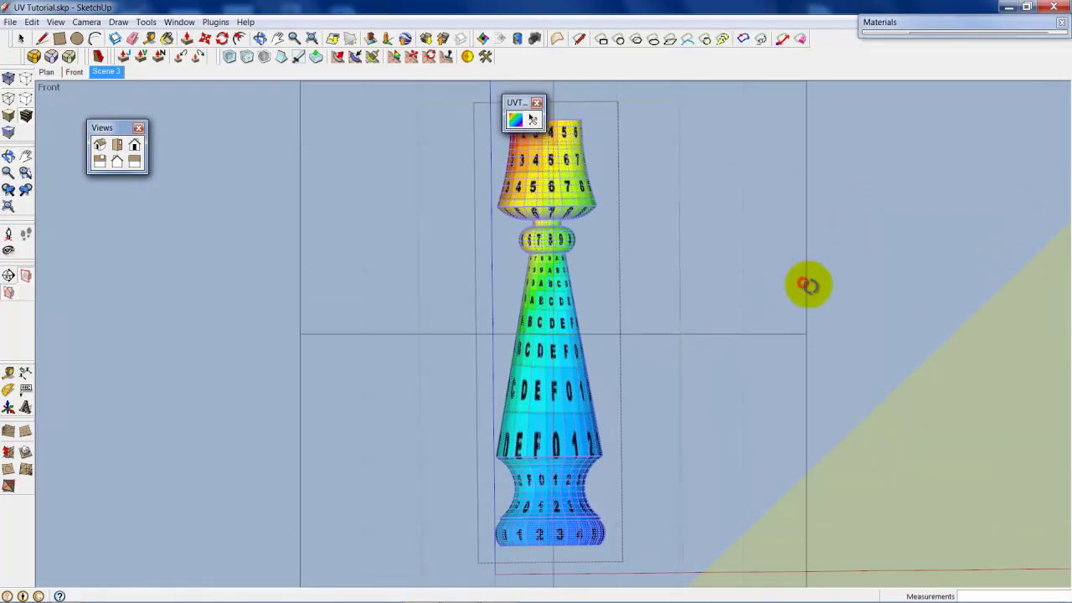
middle_click_drag(806, 286, 810, 294)
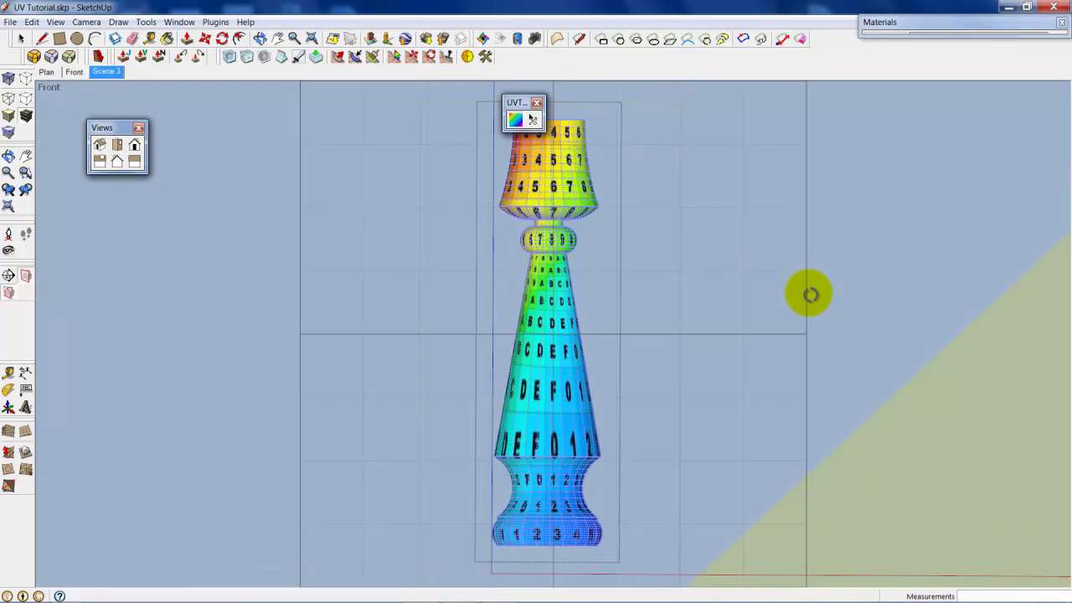
Reapply Cylindrical Map (View) to the chess piece three times, adjusting the front view between passes.
right_click(564, 323)
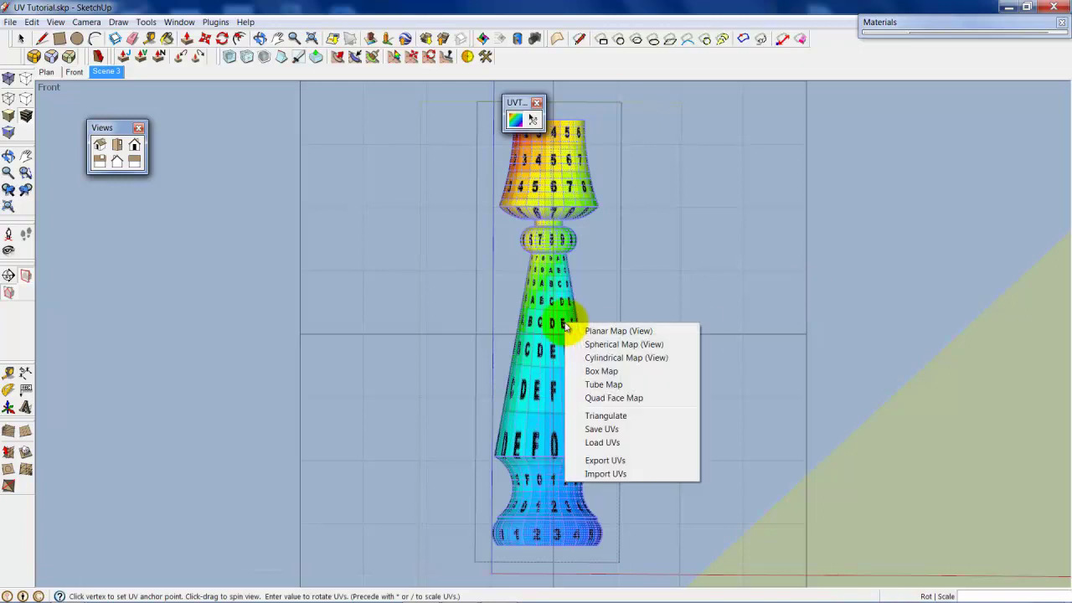
left_click(610, 355)
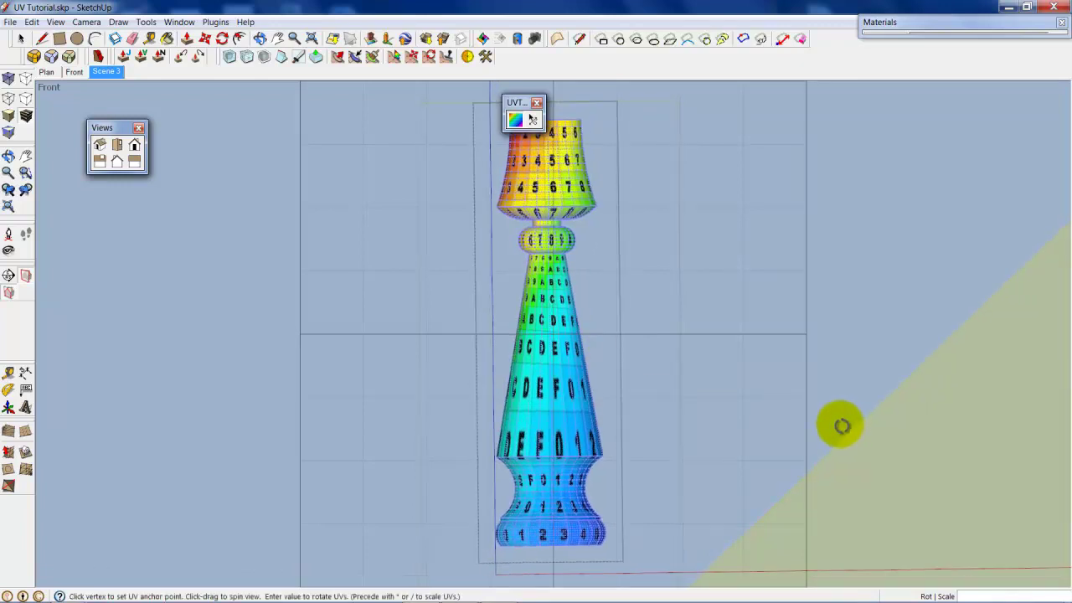
right_click(581, 360)
left_click(622, 411)
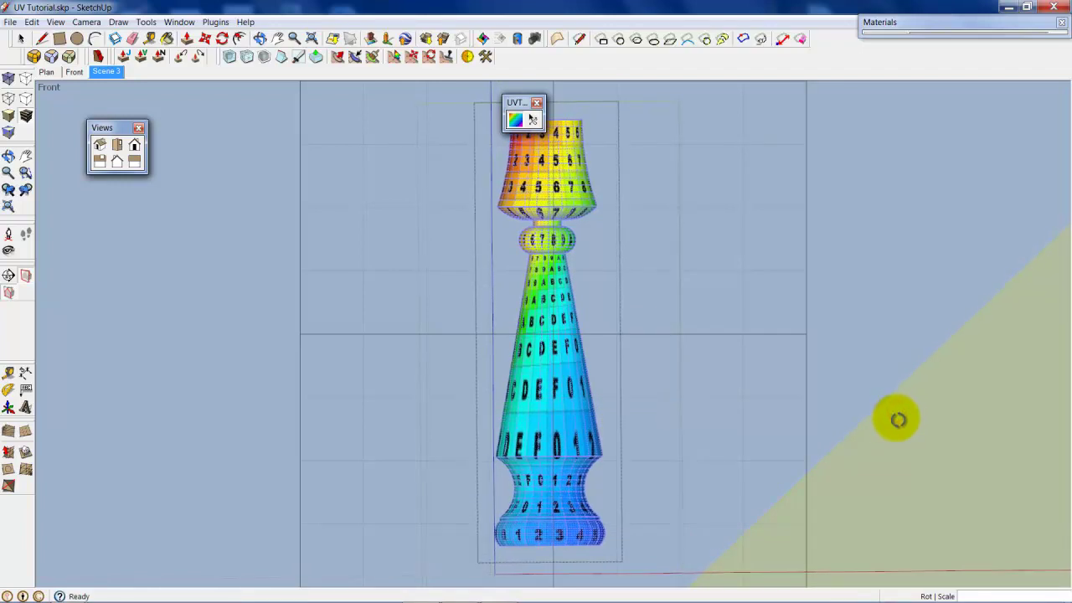
right_click(584, 387)
left_click(623, 424)
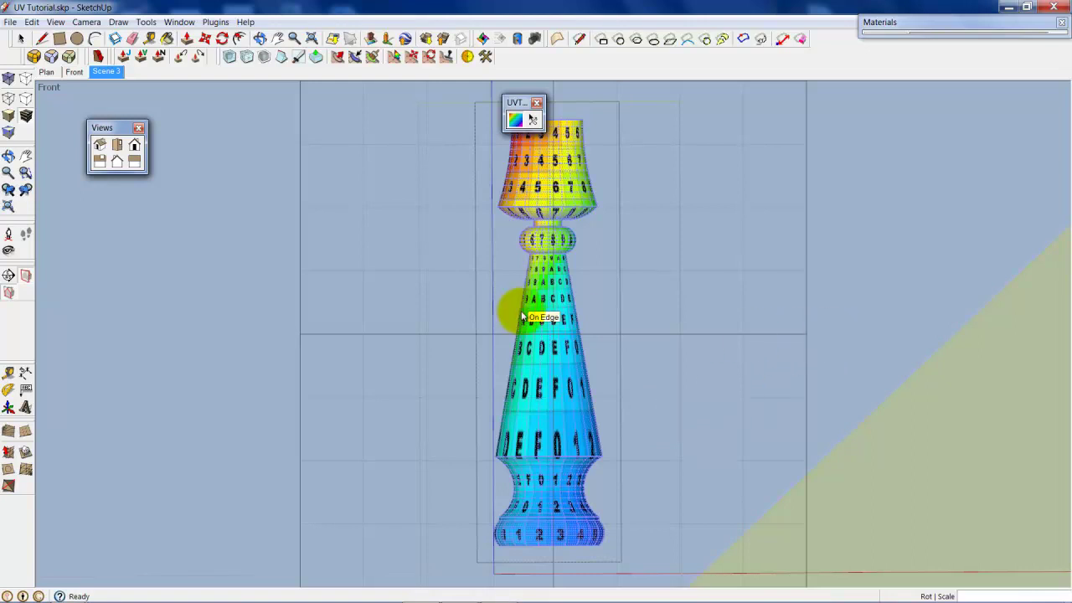
Zoom out and orbit the chess piece into a tilted 3D view toward its base end.
scroll(523, 316, "down", 2)
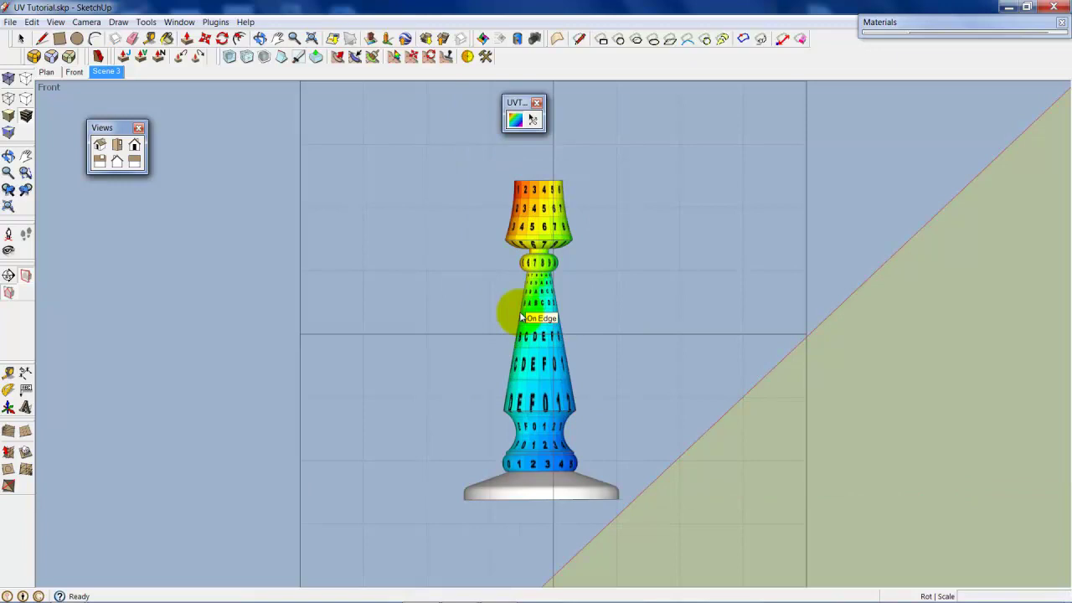
mouse_move(520, 316)
middle_mouse_down()
mouse_move(549, 328)
mouse_move(567, 382)
mouse_move(390, 357)
mouse_move(411, 335)
mouse_move(371, 323)
mouse_move(484, 346)
middle_mouse_up()
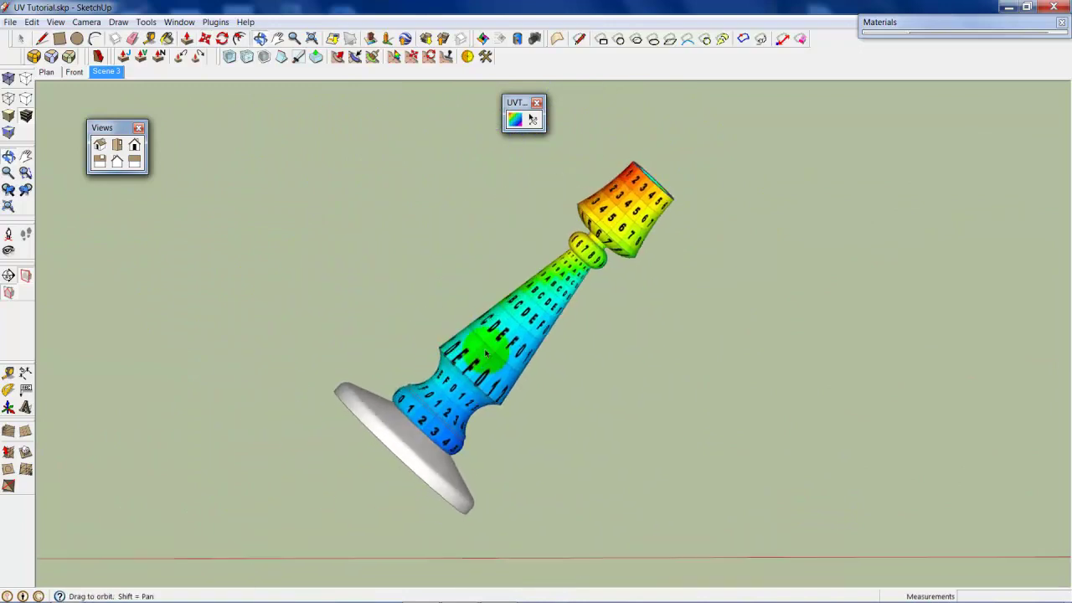
scroll(469, 364, "up", 1)
scroll(457, 369, "up", 1)
scroll(433, 402, "up", 1)
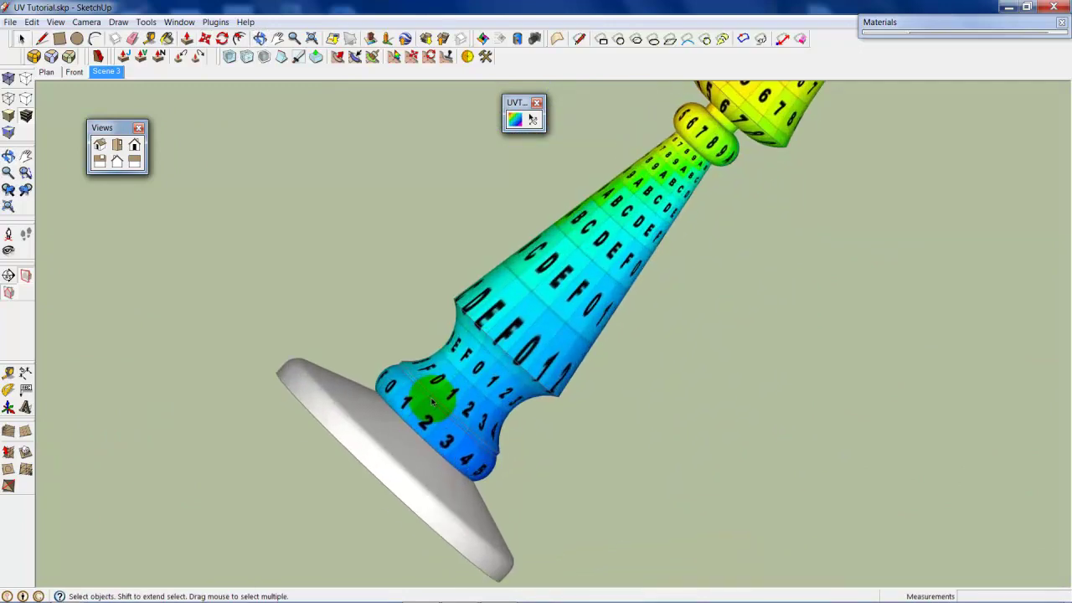
middle_click_drag(432, 402, 459, 385)
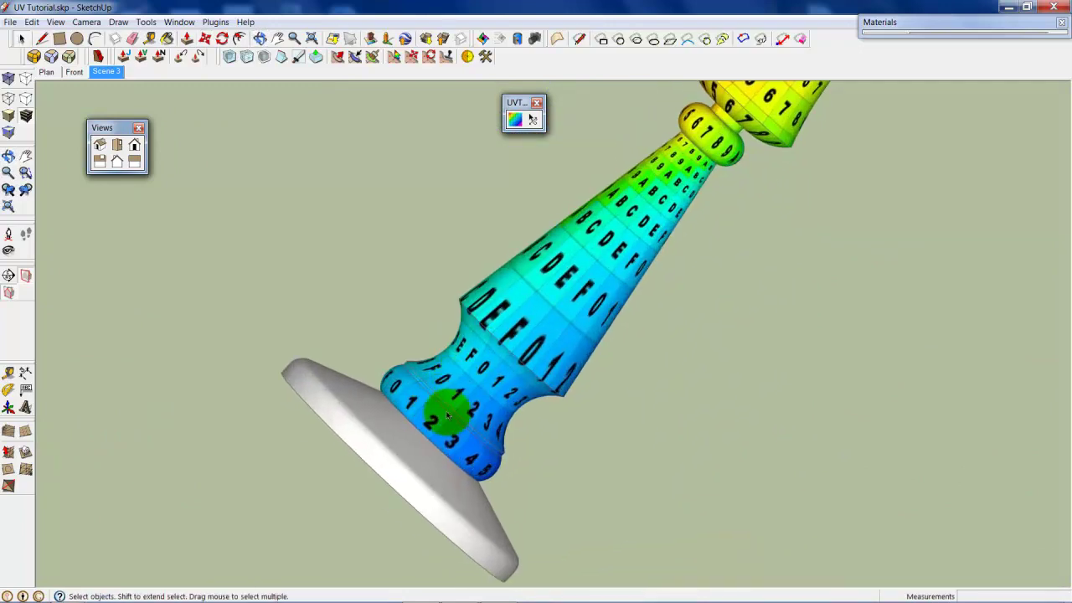
scroll(444, 412, "up", 2)
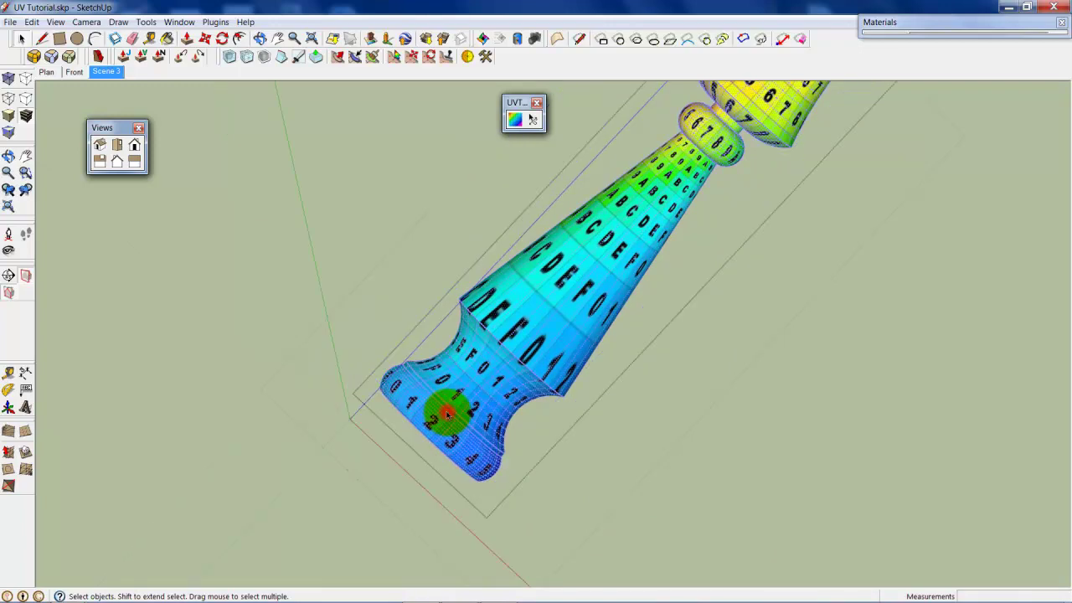
scroll(441, 411, "up", 2)
scroll(443, 411, "up", 2)
mouse_move(443, 411)
middle_mouse_down()
mouse_move(461, 404)
mouse_move(437, 432)
middle_mouse_up()
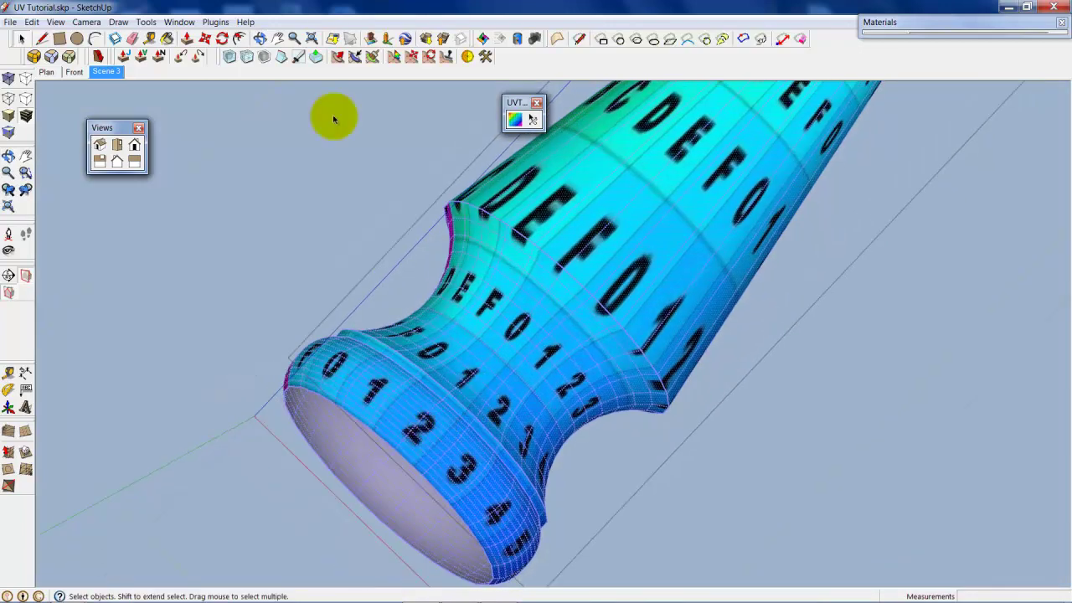
Fit the model with Zoom Extents, then zoom in close on the candlestick's numbered foot.
left_click(312, 38)
scroll(360, 376, "up", 3)
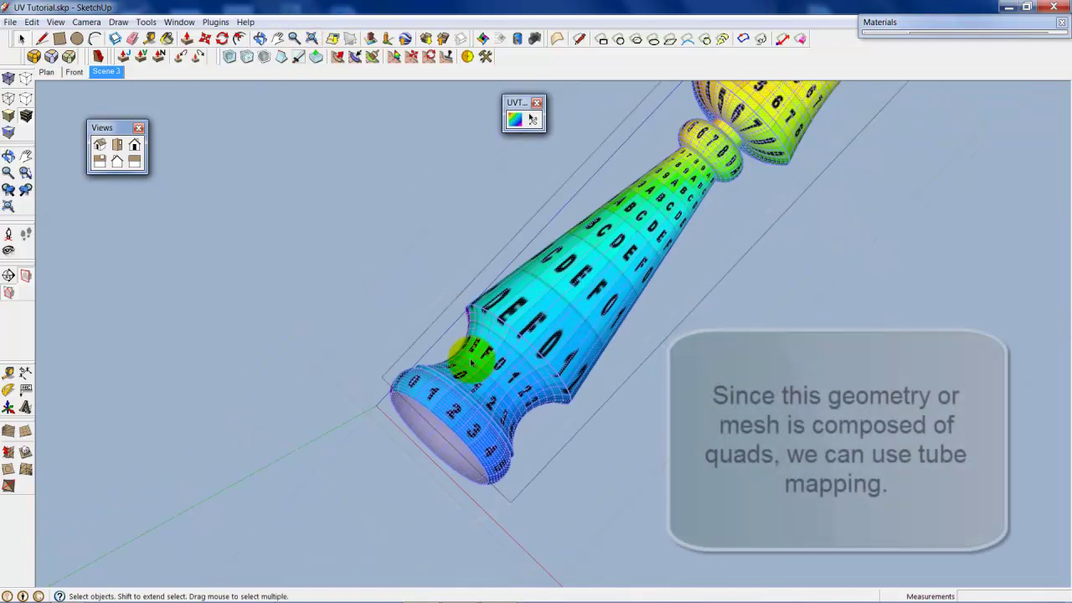
scroll(419, 430, "up", 3)
scroll(447, 427, "up", 3)
scroll(486, 427, "up", 3)
scroll(486, 426, "down", 1)
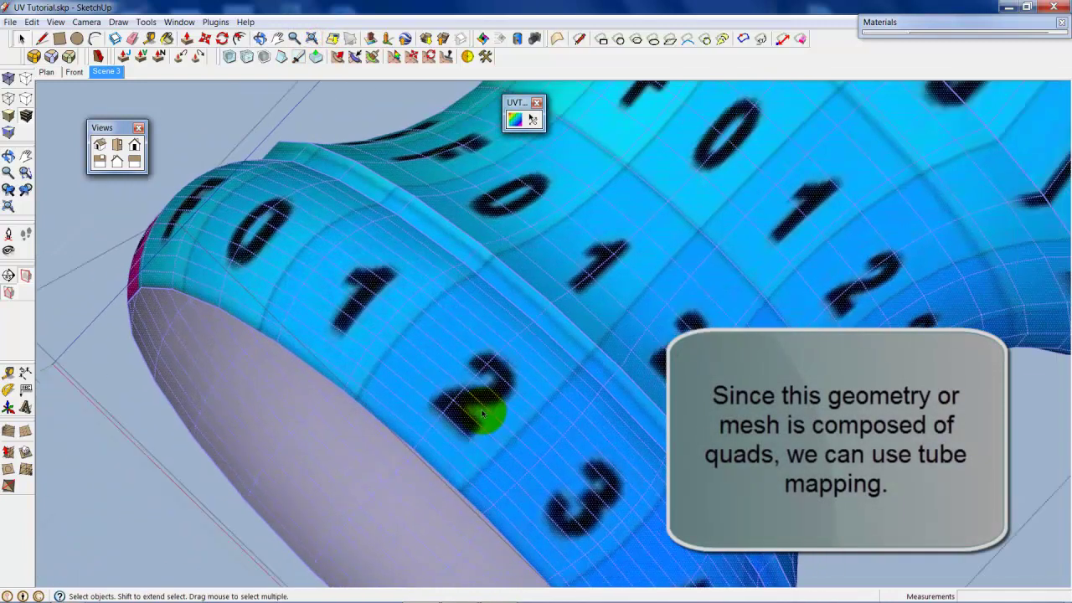
scroll(473, 416, "down", 2)
scroll(490, 392, "up", 1)
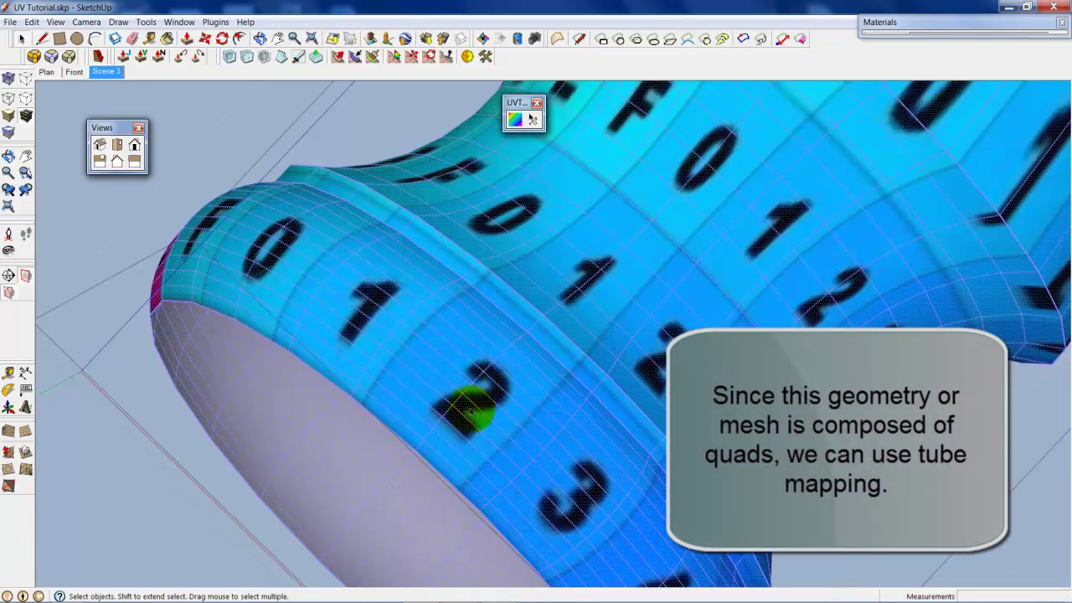
scroll(470, 410, "up", 2)
scroll(455, 381, "up", 2)
scroll(472, 379, "up", 1)
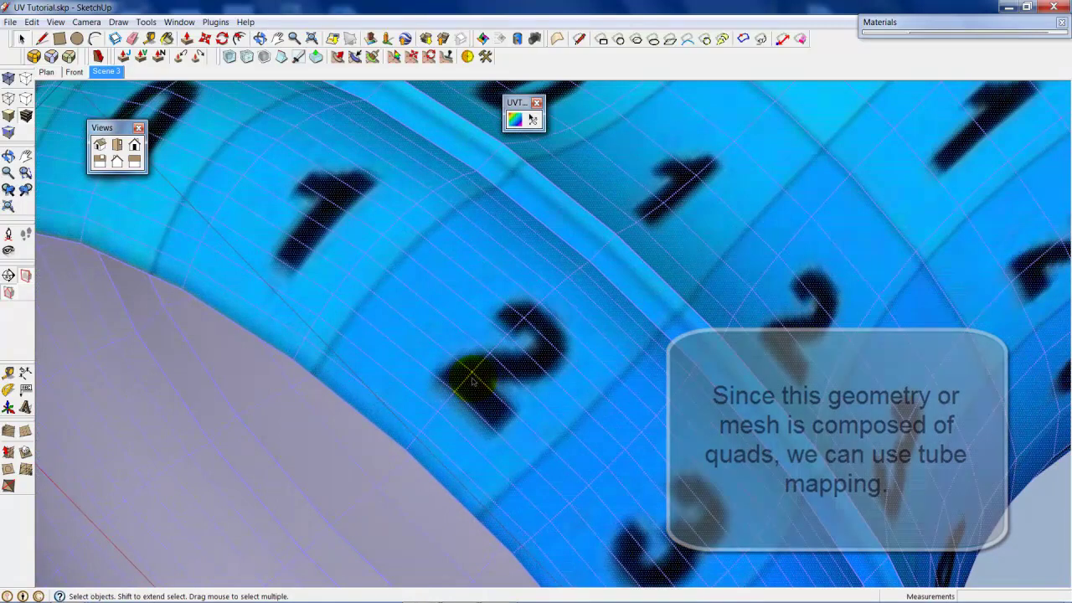
scroll(471, 378, "down", 3)
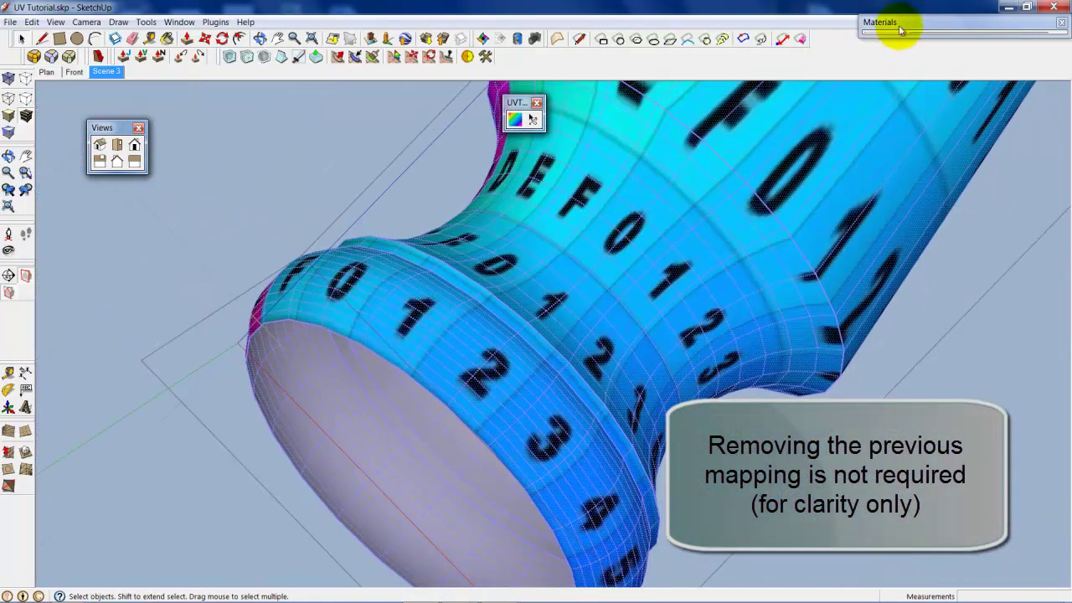
Paint the candlestick with the Default material to clear its texture.
left_click(899, 28)
left_click(1057, 74)
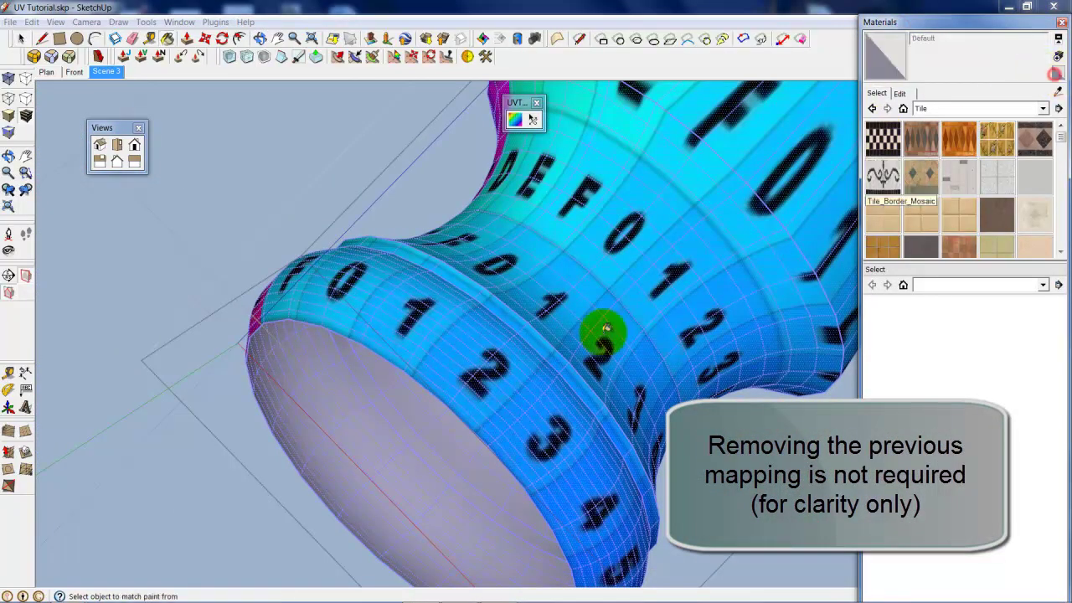
left_click(602, 331)
Start the UV Tools tube map and set its starting vertex at the candlestick's base end.
left_click(515, 120)
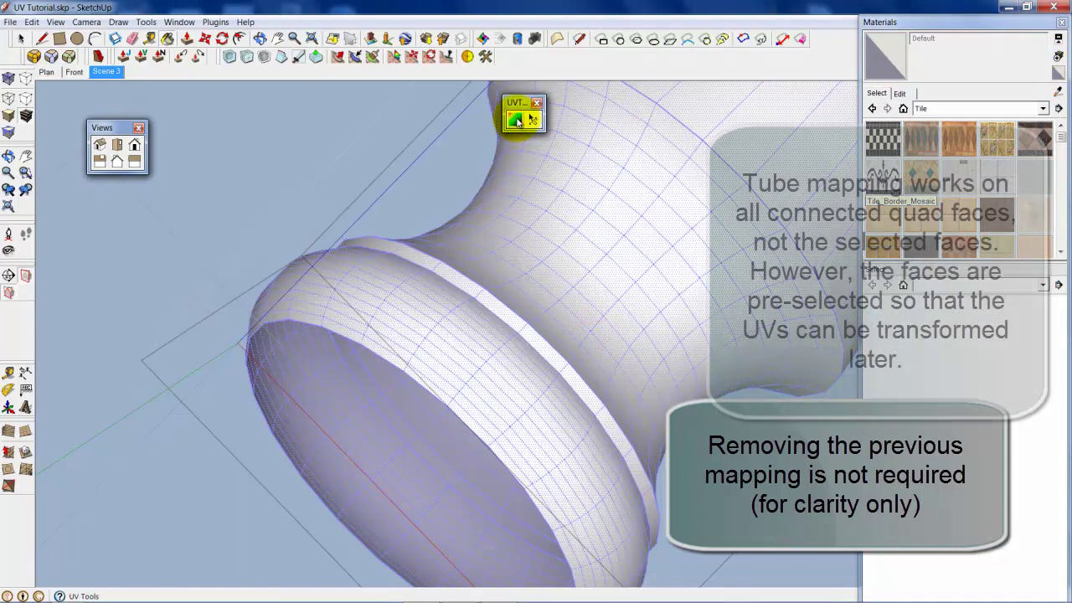
scroll(481, 343, "up", 2)
scroll(457, 364, "up", 2)
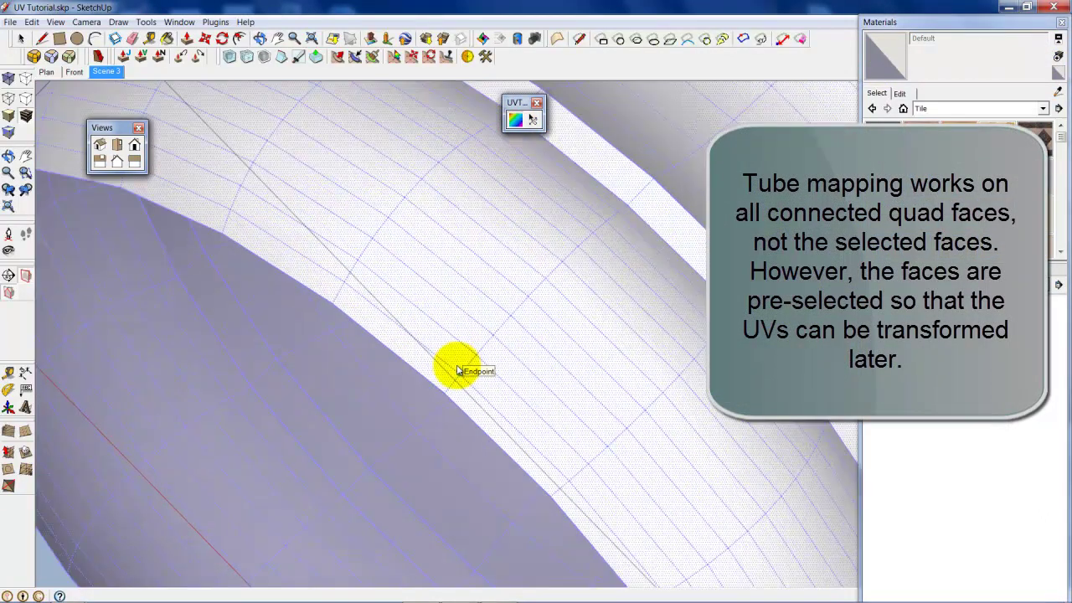
scroll(462, 370, "up", 2)
mouse_move(455, 378)
middle_mouse_down()
mouse_move(505, 334)
mouse_move(455, 394)
middle_mouse_up()
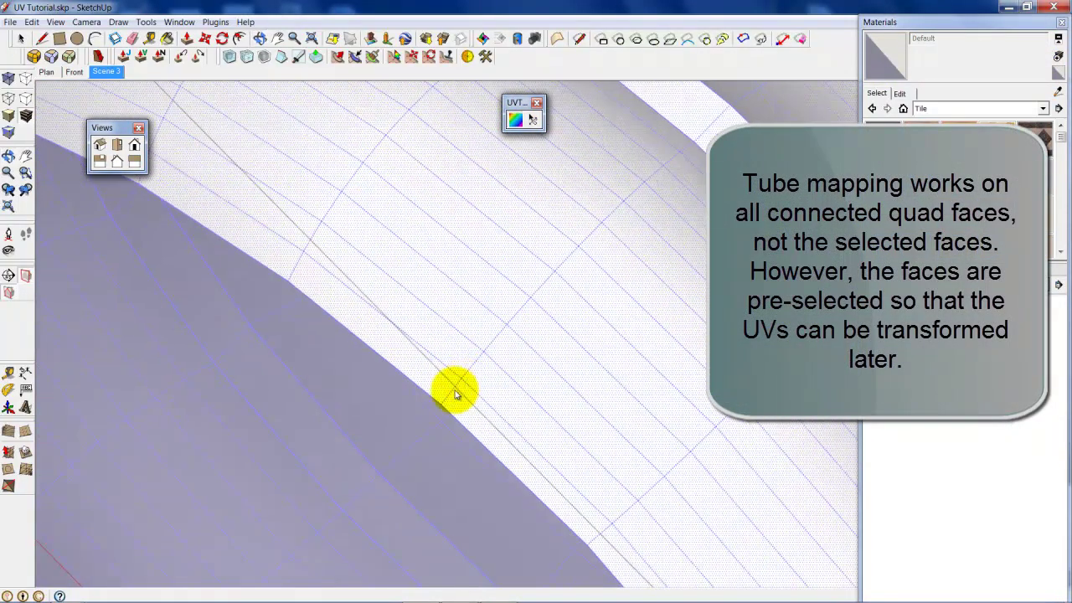
left_click(452, 390)
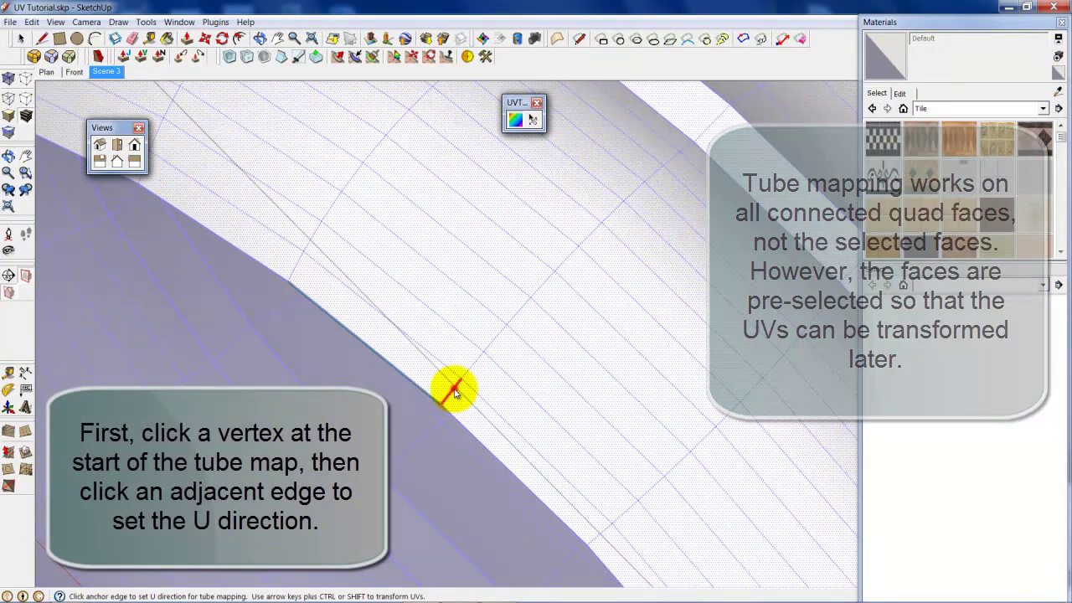
mouse_move(453, 392)
middle_mouse_down()
mouse_move(509, 323)
mouse_move(390, 411)
mouse_move(495, 351)
mouse_move(421, 403)
mouse_move(474, 371)
middle_mouse_up()
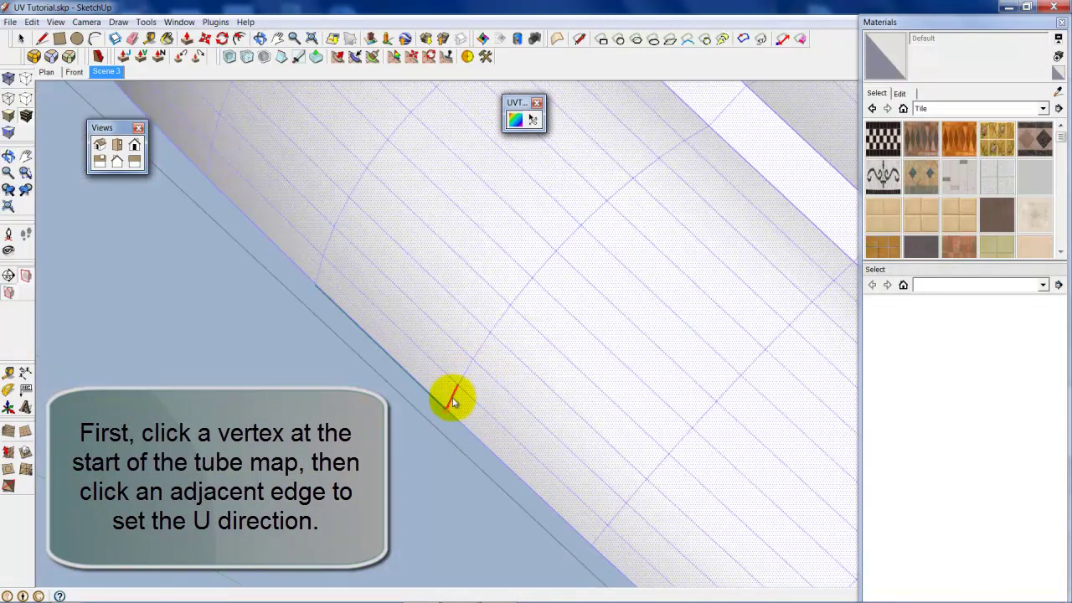
mouse_move(401, 367)
middle_mouse_down()
mouse_move(468, 366)
mouse_move(438, 371)
middle_mouse_up()
Apply Tube Map to the candlestick body from the UV Tools context menu.
right_click(425, 372)
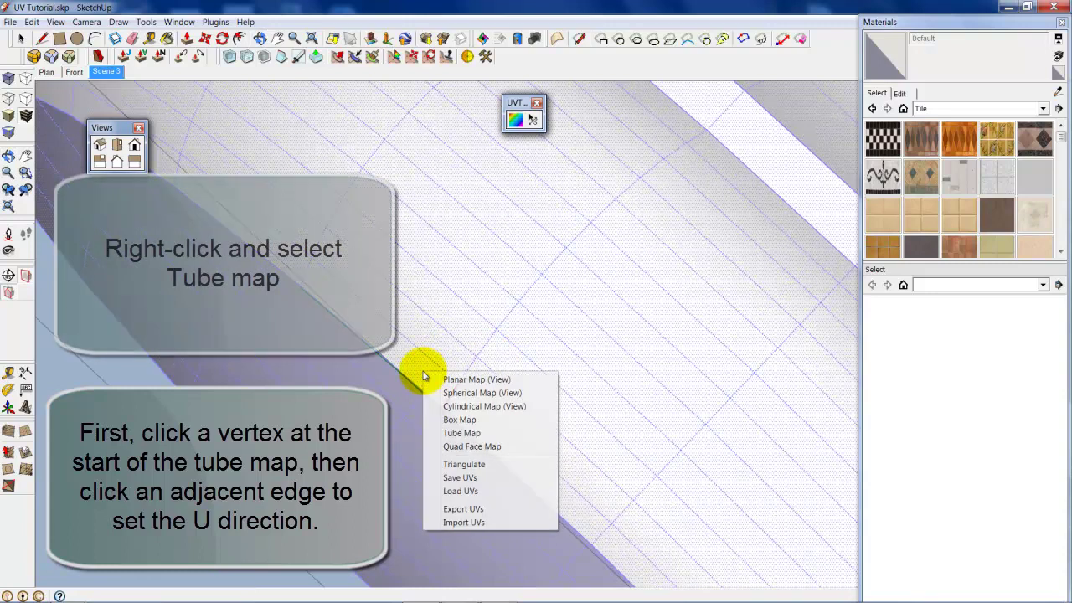
left_click(510, 435)
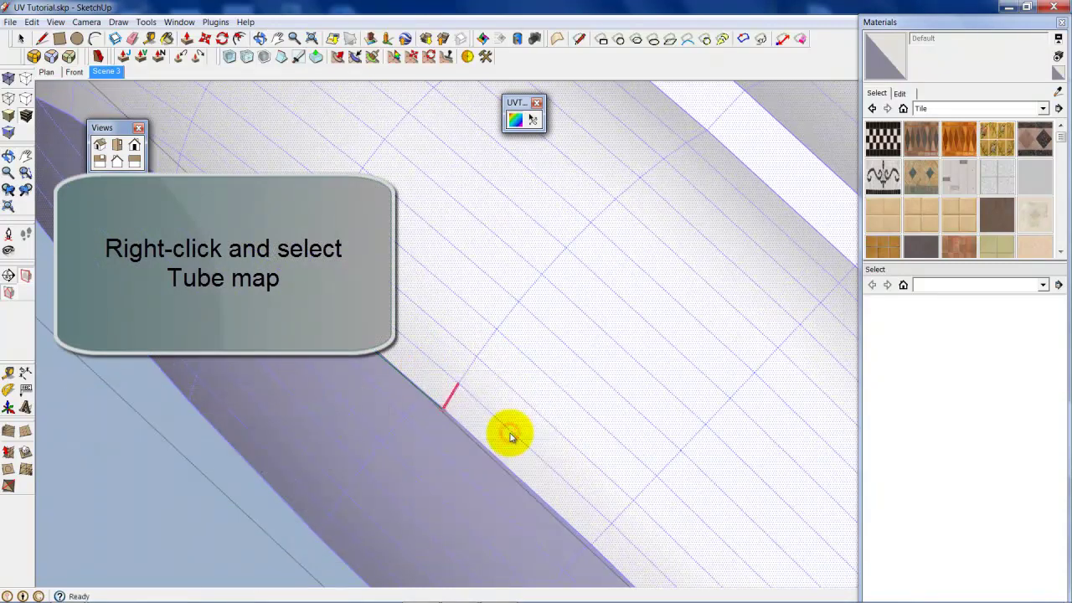
scroll(519, 377, "down", 2)
scroll(513, 369, "down", 2)
scroll(513, 368, "down", 2)
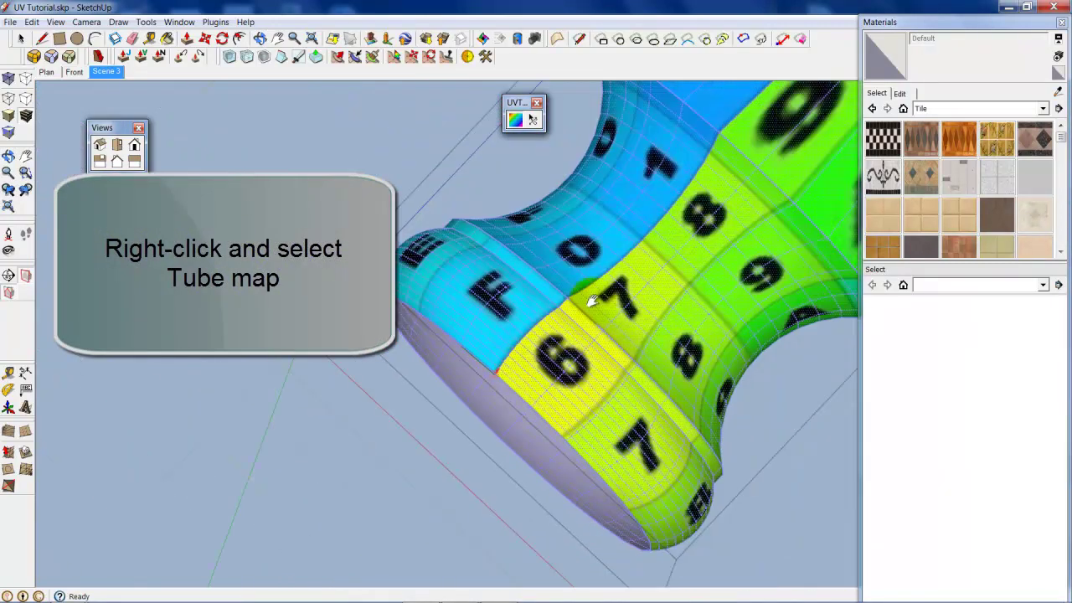
scroll(468, 375, "down", 2)
scroll(427, 381, "down", 2)
scroll(385, 389, "down", 1)
scroll(385, 390, "down", 2)
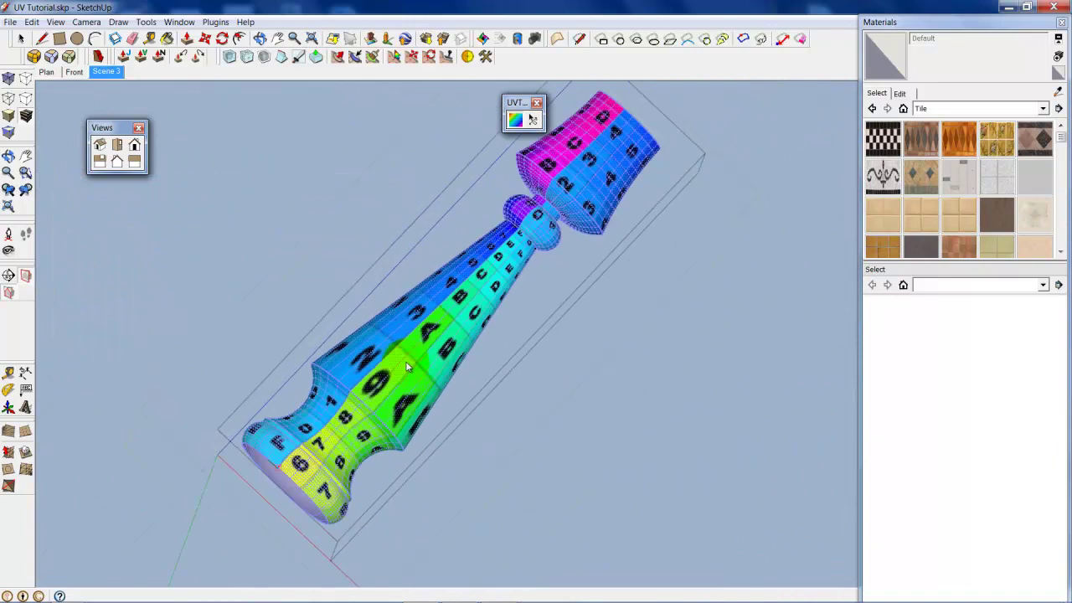
scroll(389, 385, "down", 2)
scroll(399, 379, "up", 4)
scroll(397, 381, "down", 3)
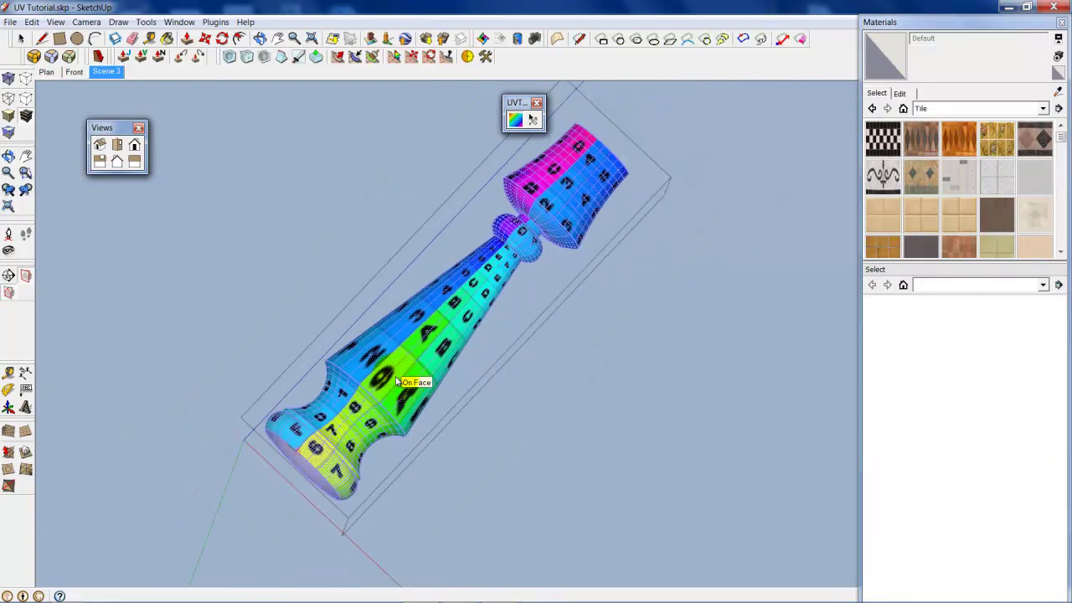
scroll(397, 381, "up", 2)
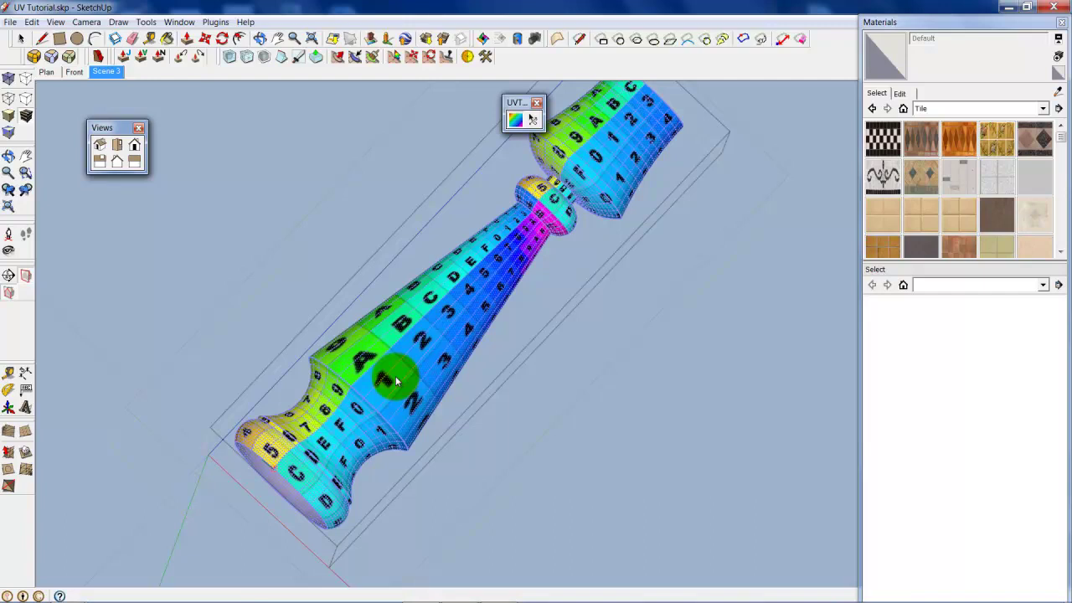
Finalize the tube mapping and orbit down to the still-white base disc.
left_click(396, 380)
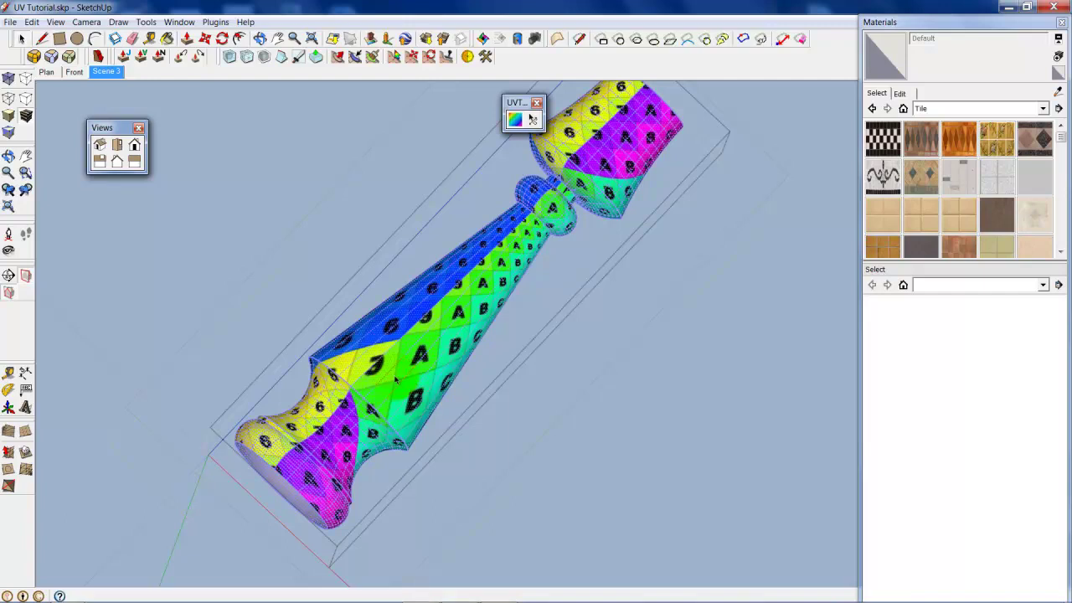
middle_click_drag(396, 380, 419, 406)
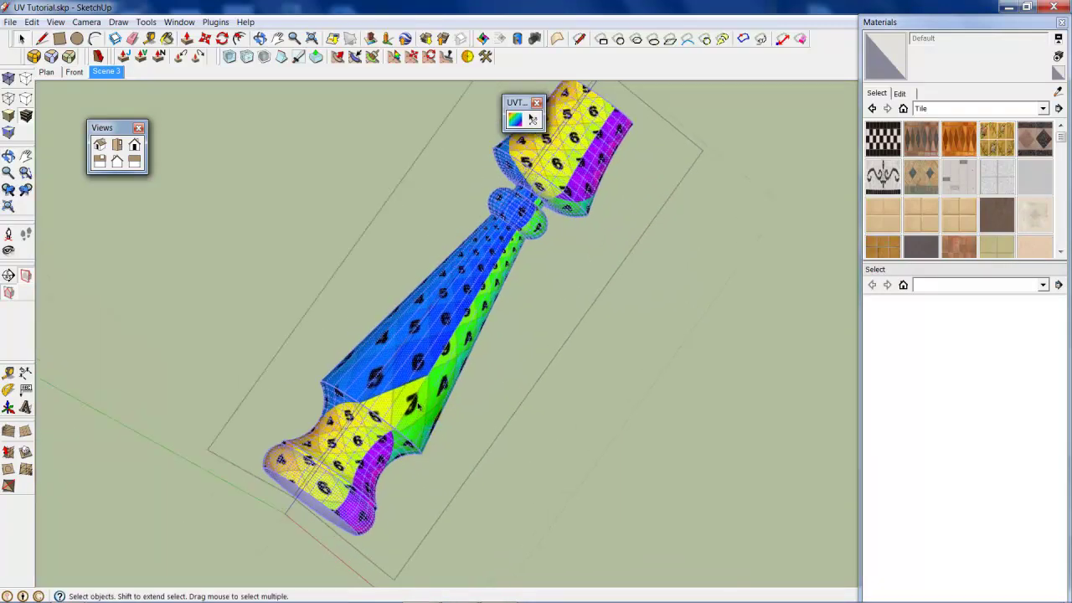
scroll(418, 406, "up", 3)
scroll(419, 406, "down", 2)
scroll(449, 338, "down", 2)
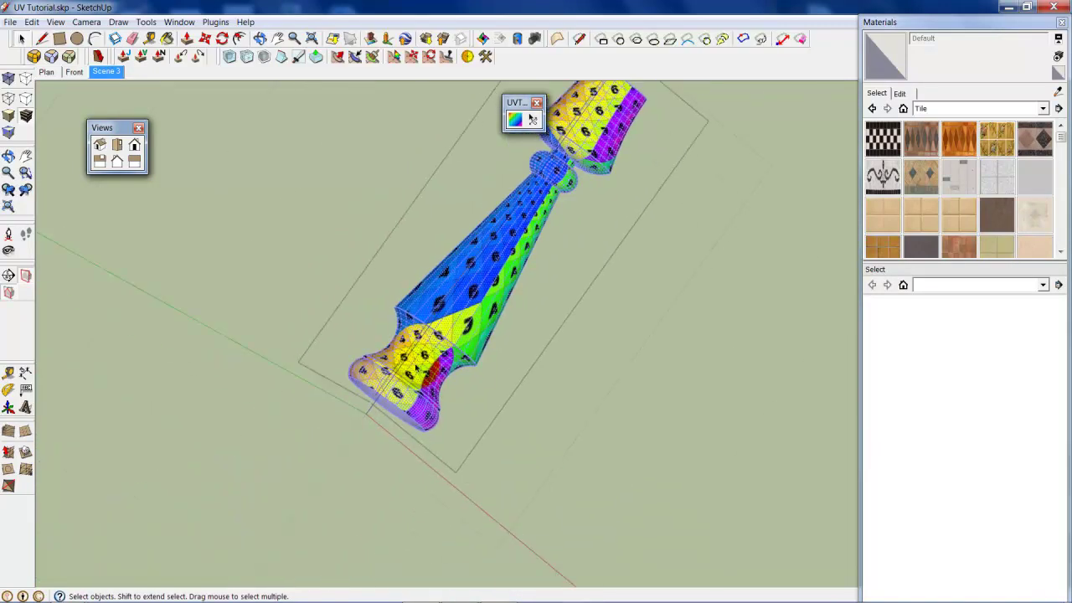
scroll(418, 367, "up", 3)
Open the base disc group for editing and zoom it to fill the view.
scroll(448, 335, "up", 2)
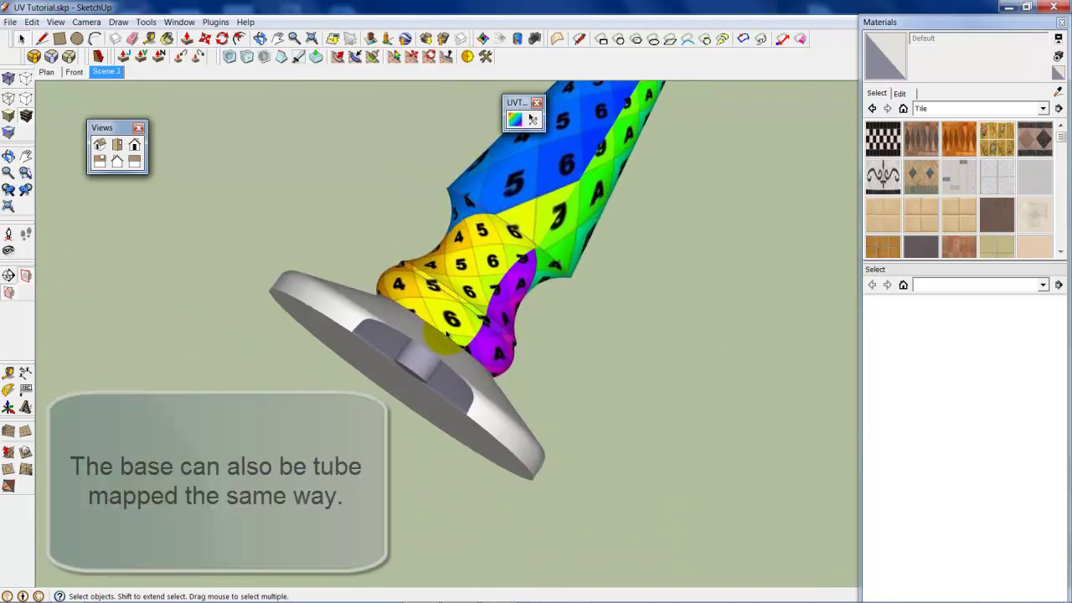
left_click(477, 351)
double_click(446, 369)
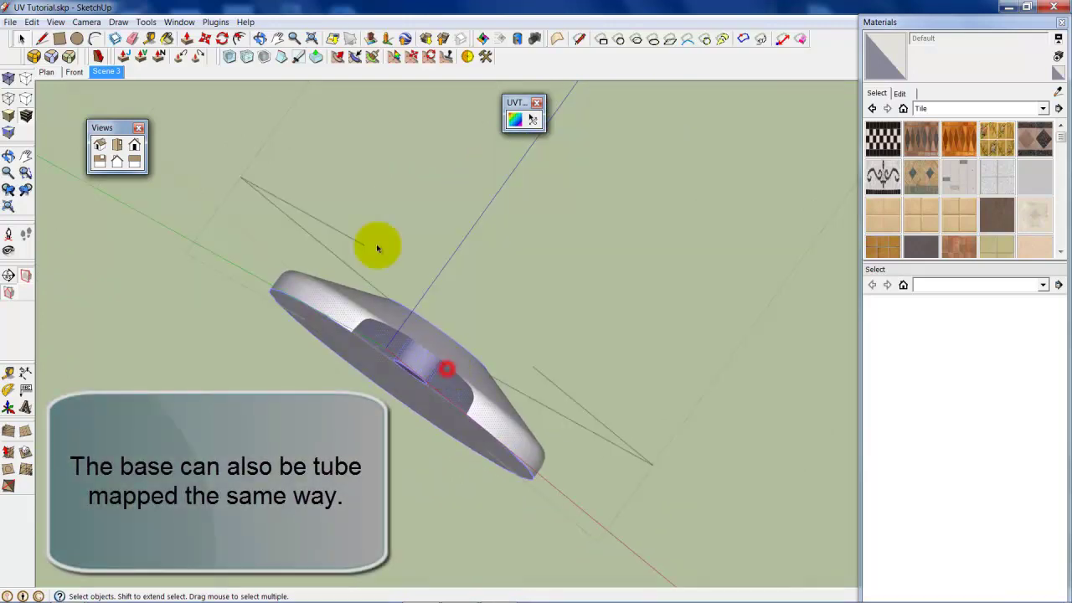
left_click(311, 38)
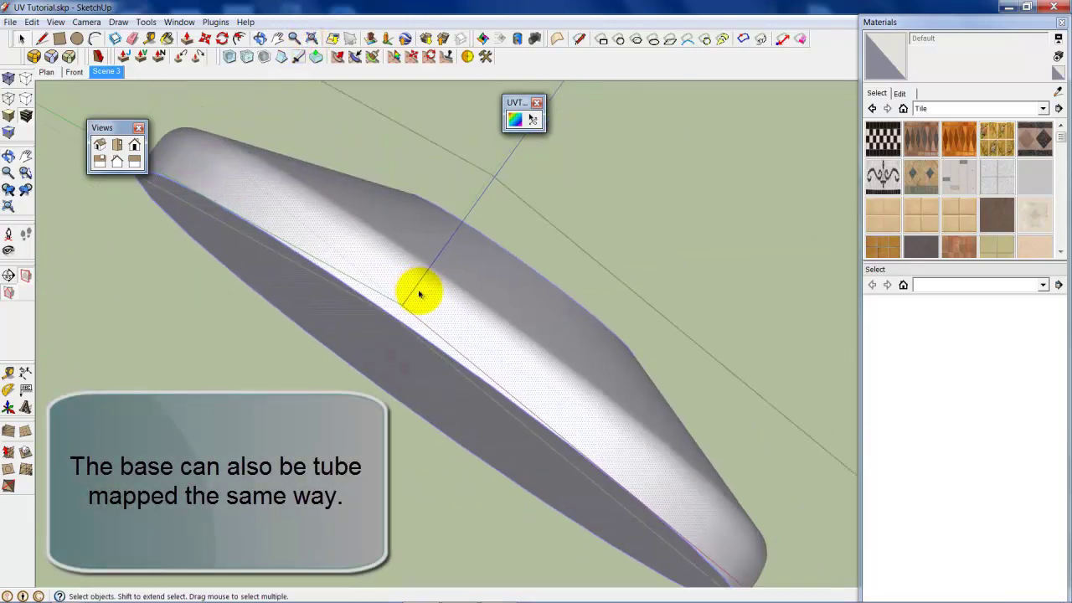
scroll(448, 342, "up", 3)
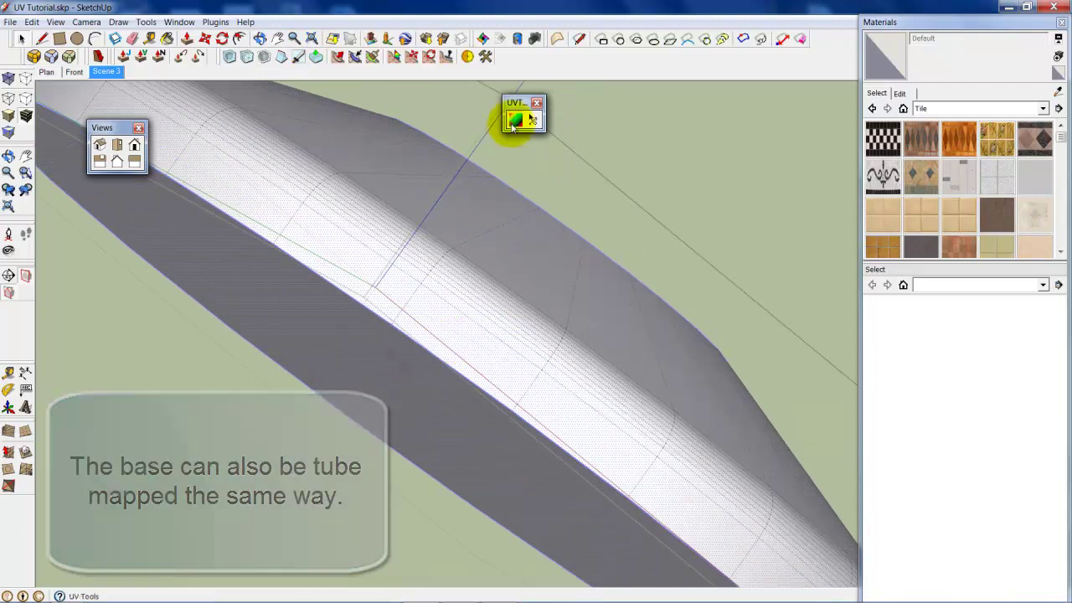
Tube-map the base disc with the UV tool, then orbit out to the whole candlestick.
left_click(514, 119)
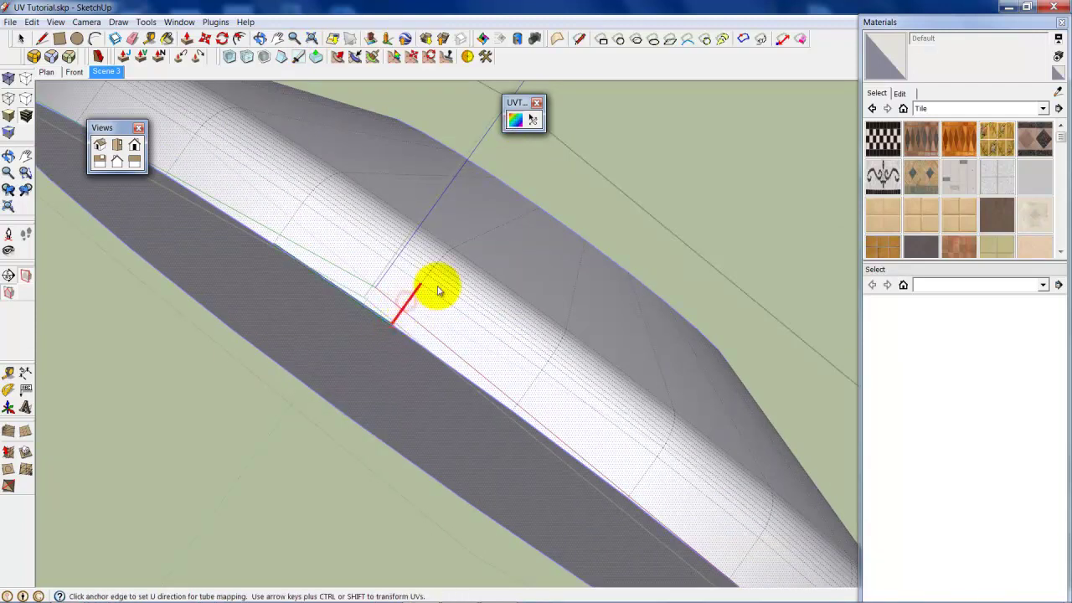
right_click(391, 272)
left_click(442, 344)
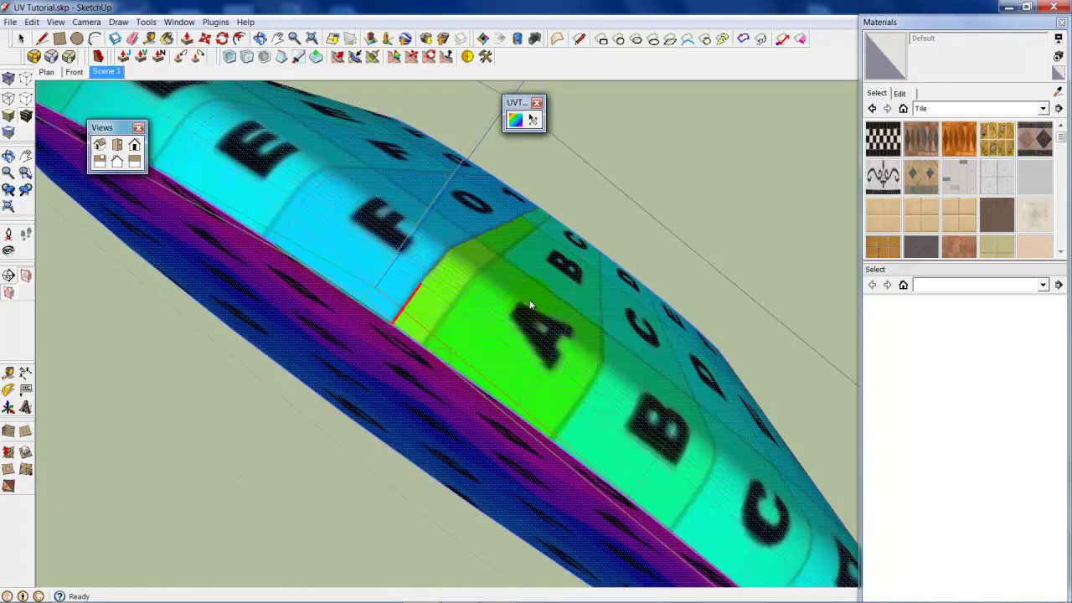
scroll(457, 382, "down", 3)
scroll(457, 381, "down", 3)
middle_click_drag(513, 352, 415, 378)
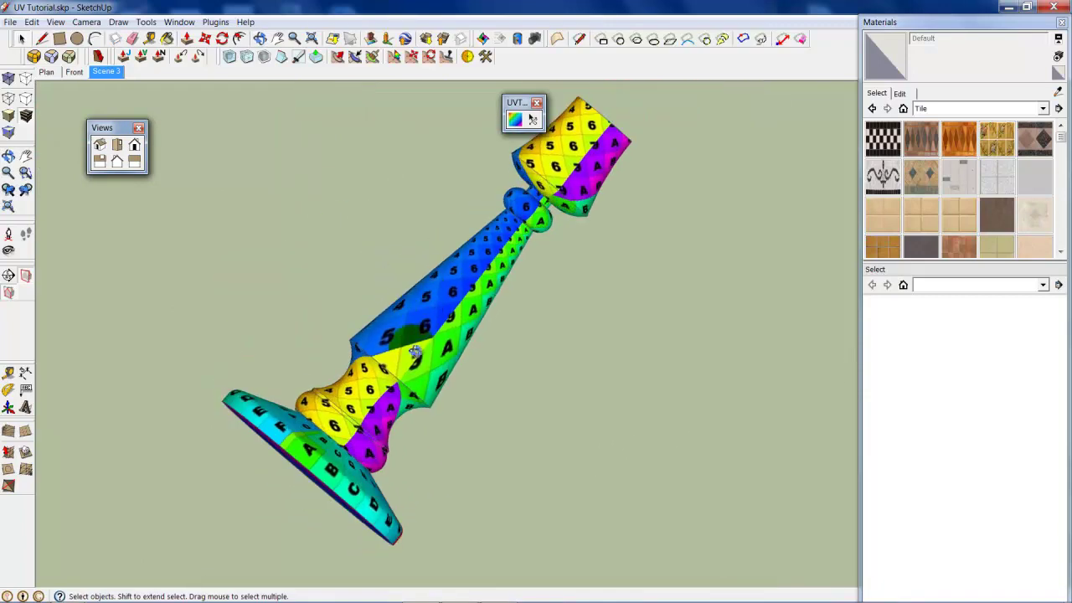
Orbit over to the S-shaped pipe and select it.
middle_click_drag(415, 378, 478, 407)
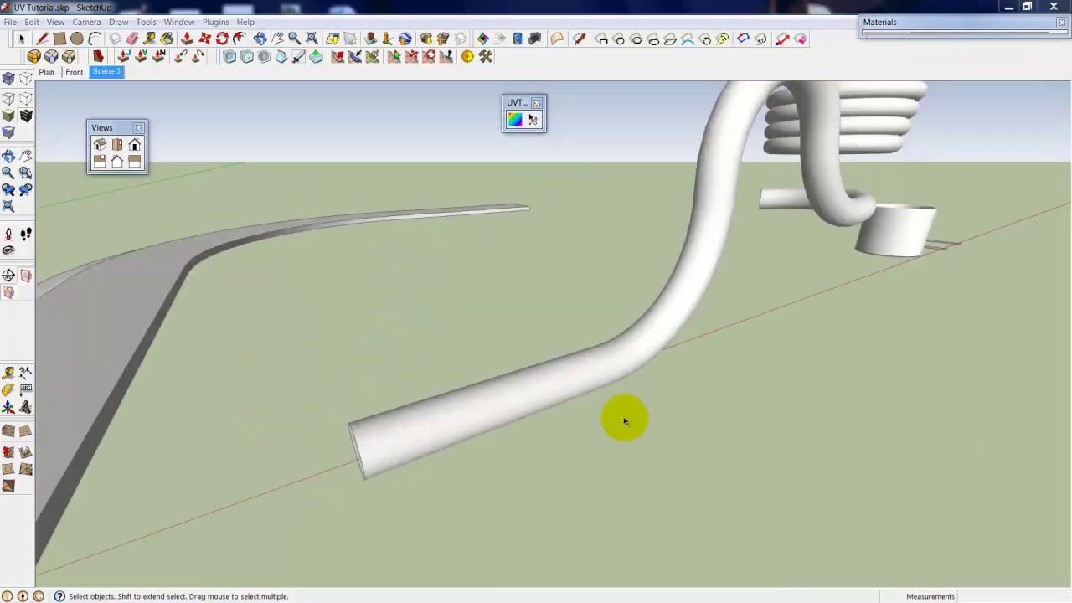
mouse_move(422, 441)
middle_mouse_down()
mouse_move(651, 315)
mouse_move(729, 179)
mouse_move(646, 186)
mouse_move(533, 267)
mouse_move(416, 276)
mouse_move(371, 227)
mouse_move(648, 279)
mouse_move(557, 295)
mouse_move(466, 330)
mouse_move(508, 327)
mouse_move(507, 298)
mouse_move(442, 292)
mouse_move(477, 301)
mouse_move(431, 365)
mouse_move(577, 329)
mouse_move(555, 337)
middle_mouse_up()
key("space")
scroll(418, 402, "up", 2)
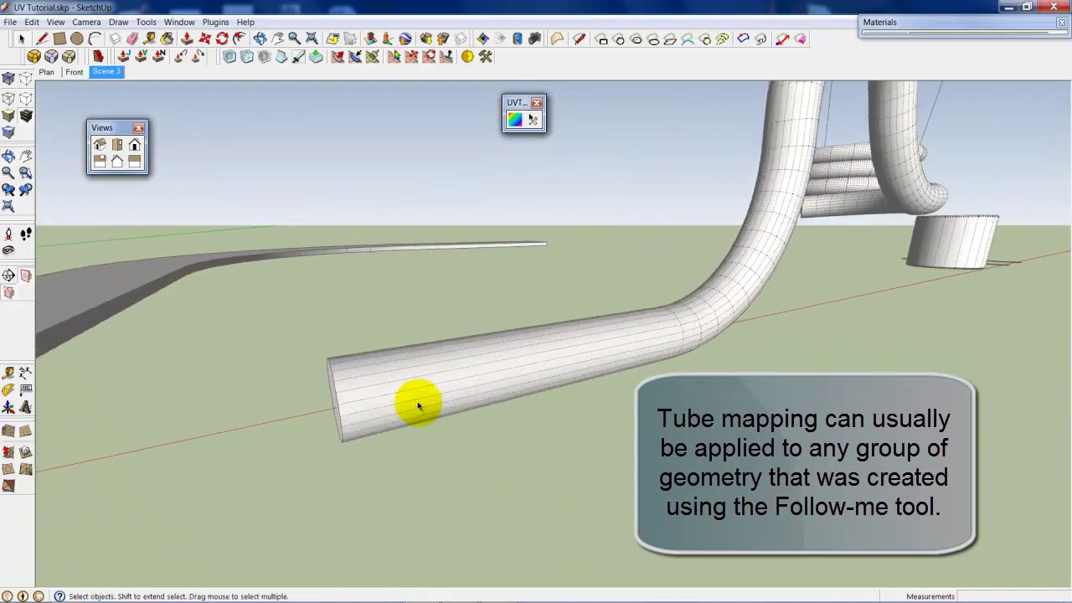
scroll(378, 407, "up", 2)
left_click(360, 405)
mouse_move(360, 404)
middle_mouse_down()
mouse_move(498, 377)
mouse_move(352, 410)
mouse_move(468, 356)
middle_mouse_up()
scroll(368, 407, "up", 2)
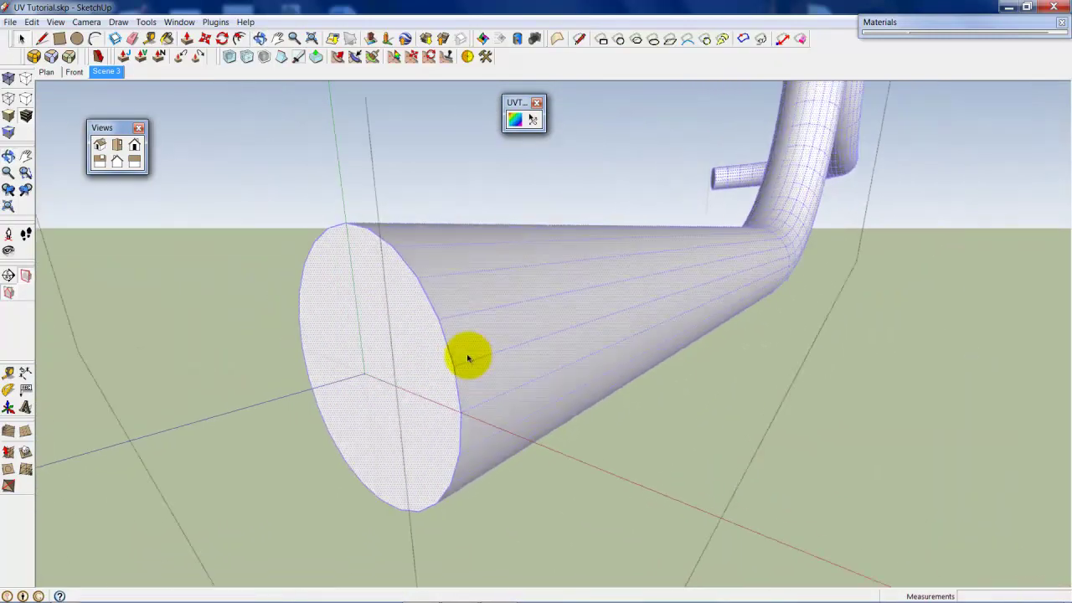
Apply Tube Map to the pipe with U running along its length.
left_click(514, 119)
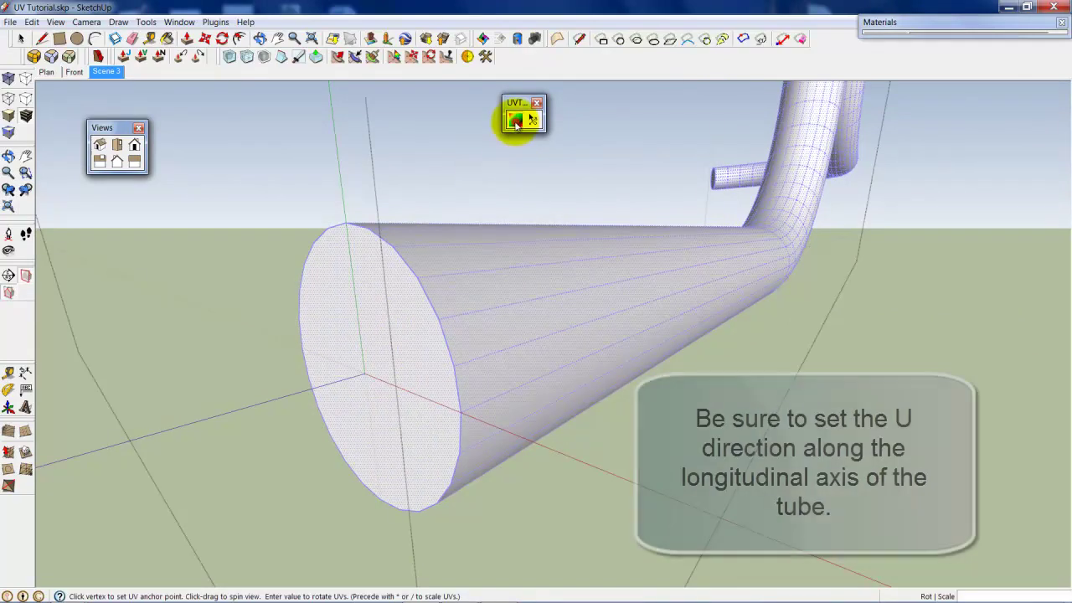
right_click(482, 327)
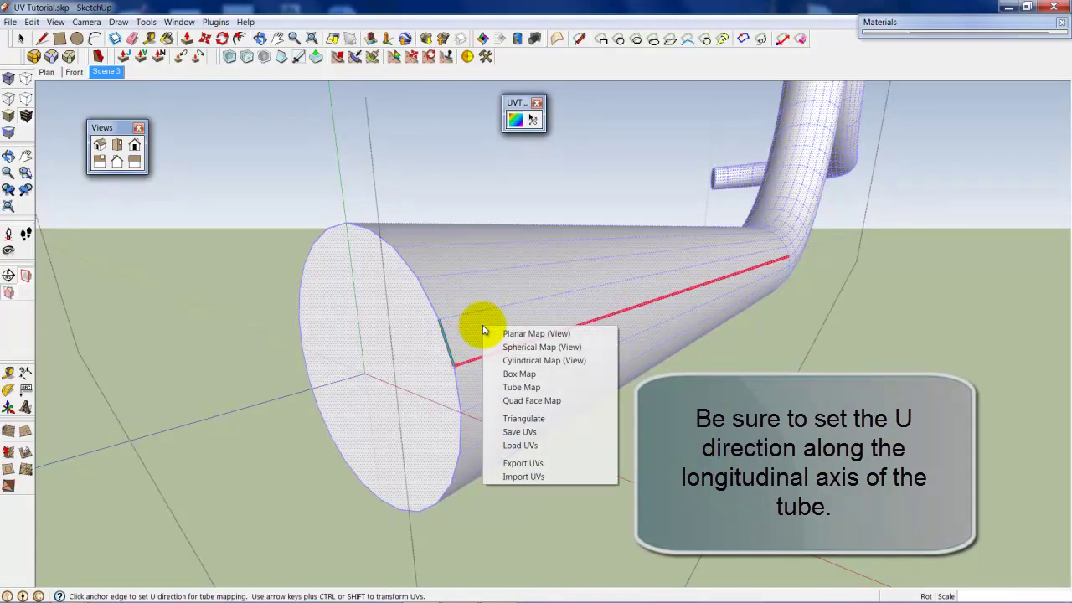
left_click(555, 383)
scroll(552, 342, "down", 3)
Rescale the pipe's UVs by entering *2, /5 and /2 in the Measurements box.
scroll(552, 342, "down", 2)
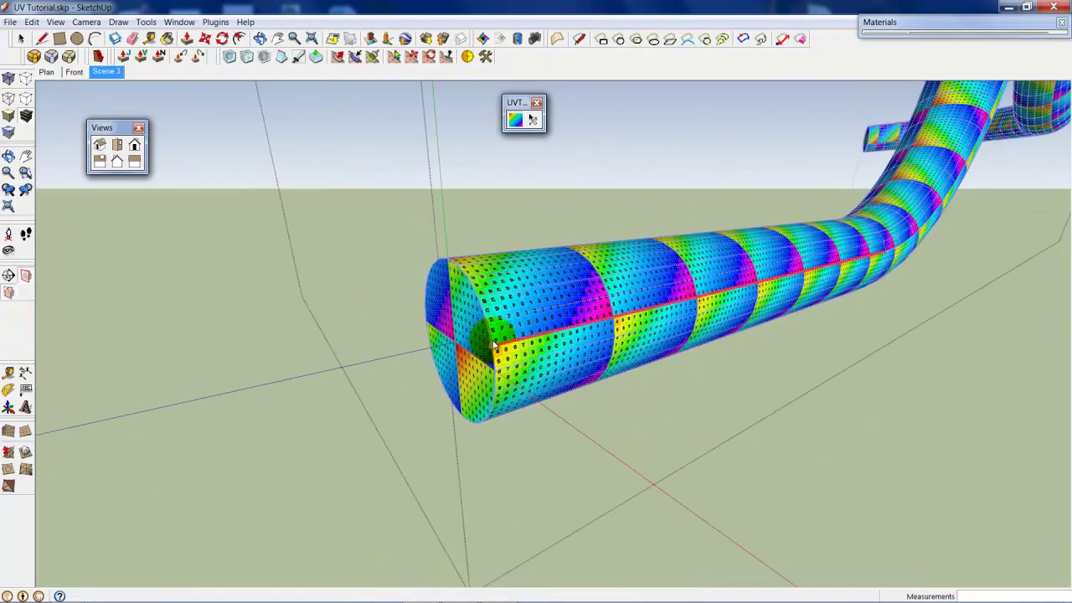
mouse_move(552, 341)
middle_mouse_down()
mouse_move(510, 326)
mouse_move(429, 390)
middle_mouse_up()
scroll(476, 407, "up", 2)
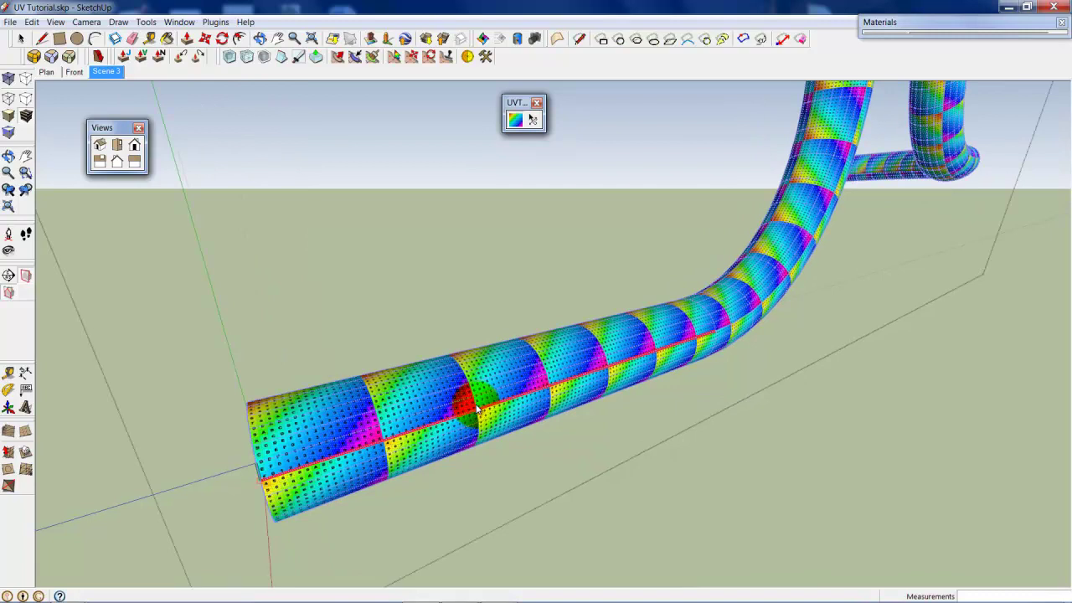
scroll(476, 408, "down", 2)
scroll(469, 417, "down", 2)
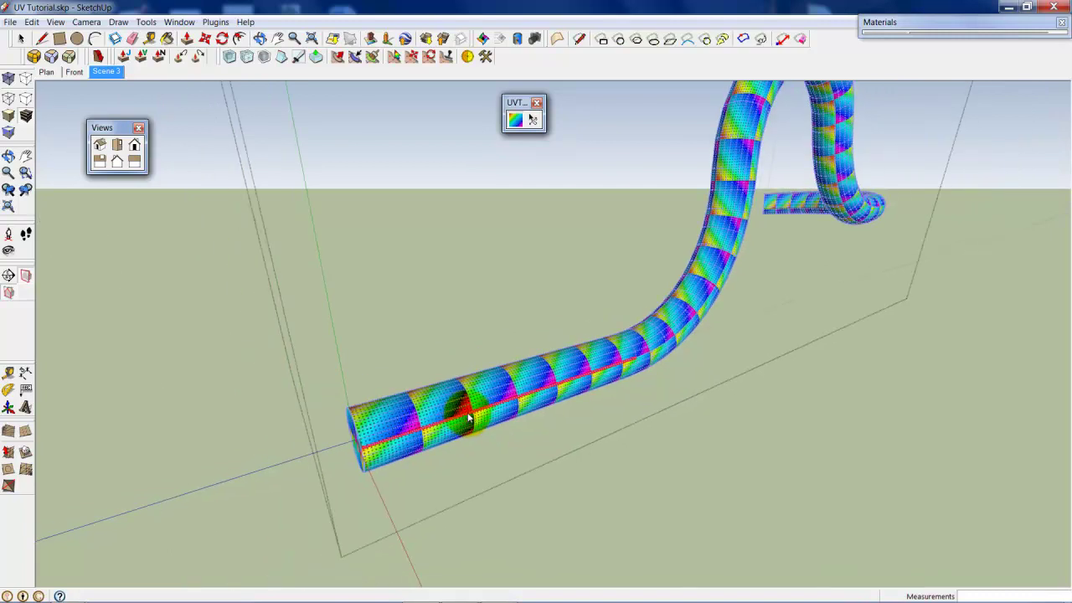
scroll(469, 407, "down", 2)
type("*2")
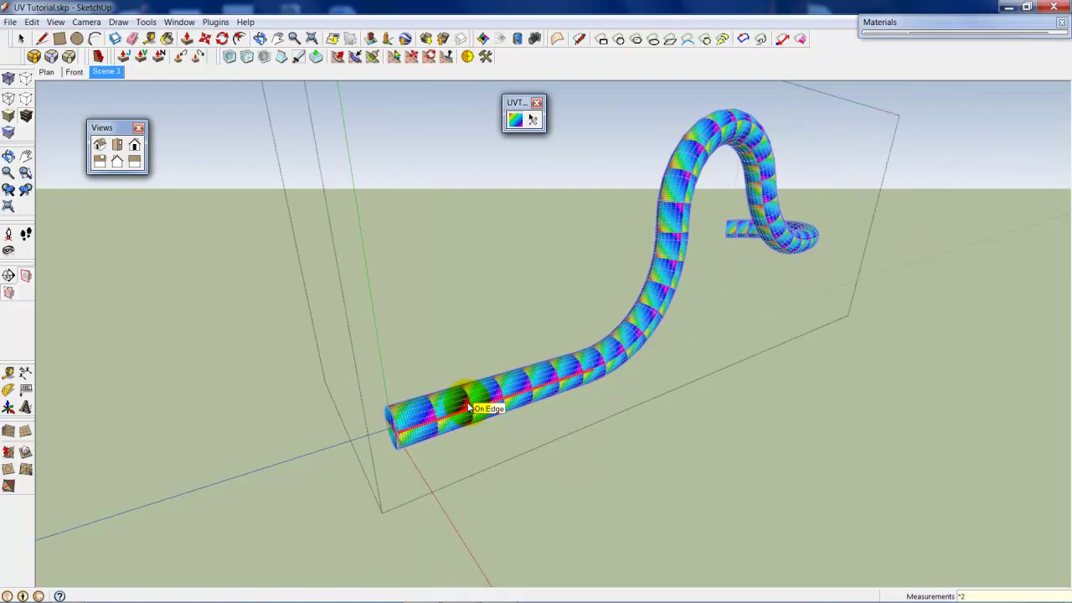
key("Return")
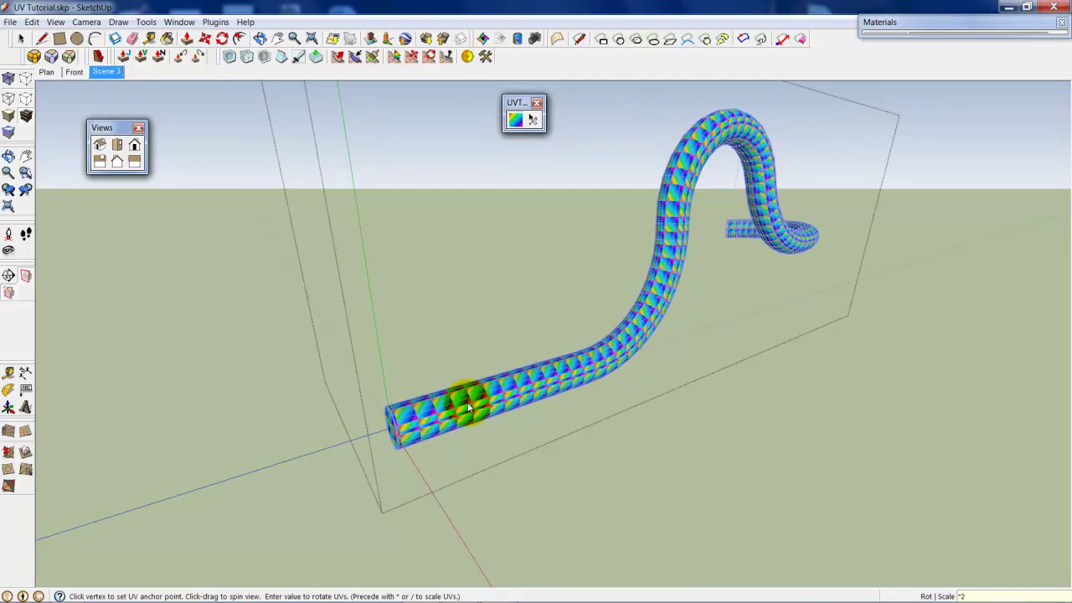
type("/5")
key("Return")
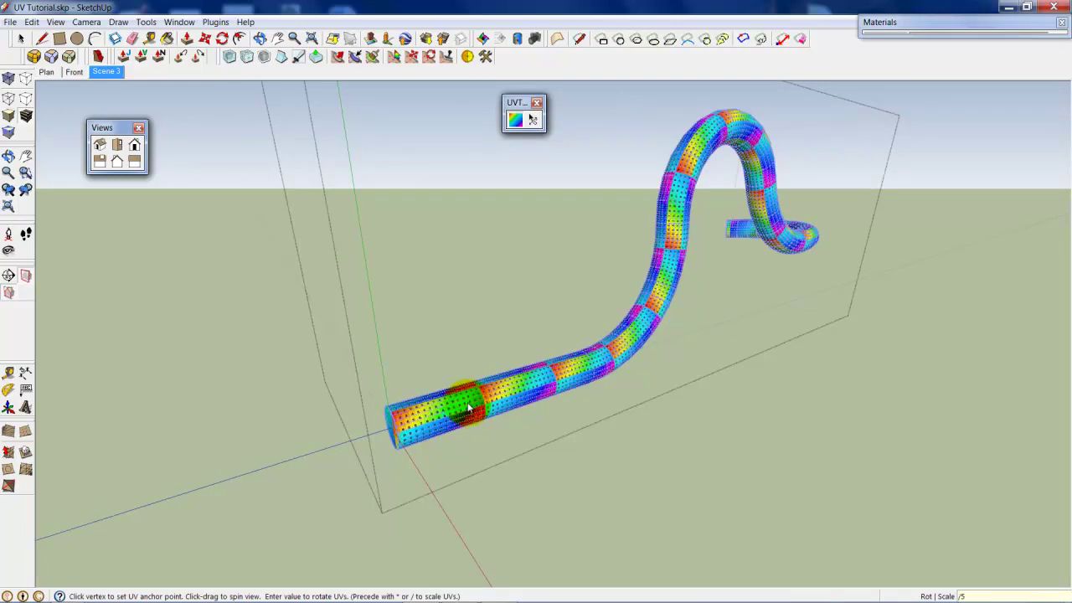
type("2")
key("Return")
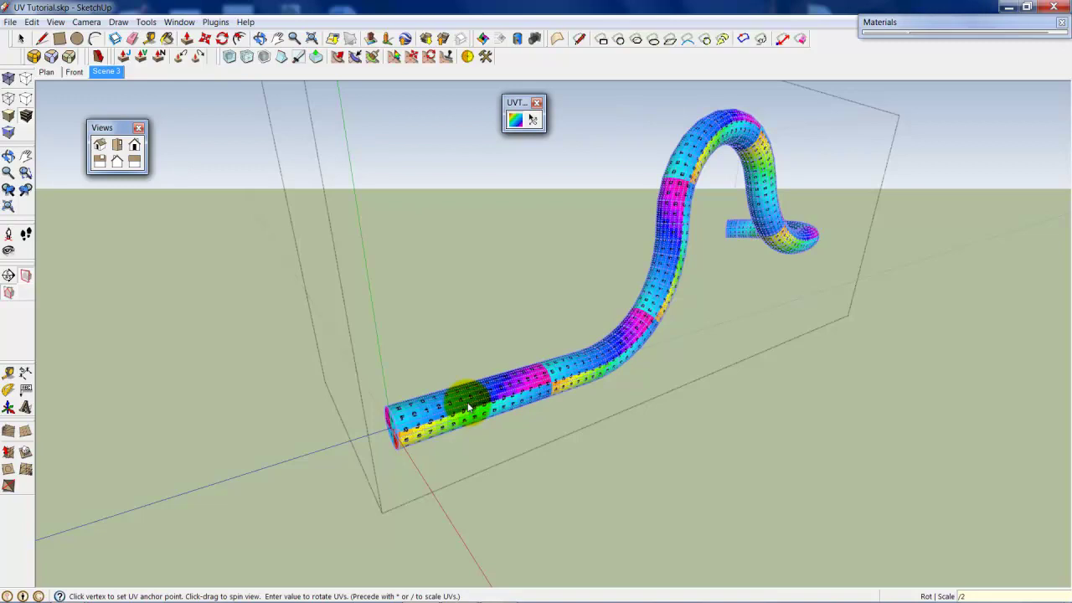
Orbit around the whole curved pipe to inspect its continuous texture bands.
scroll(469, 407, "up", 2)
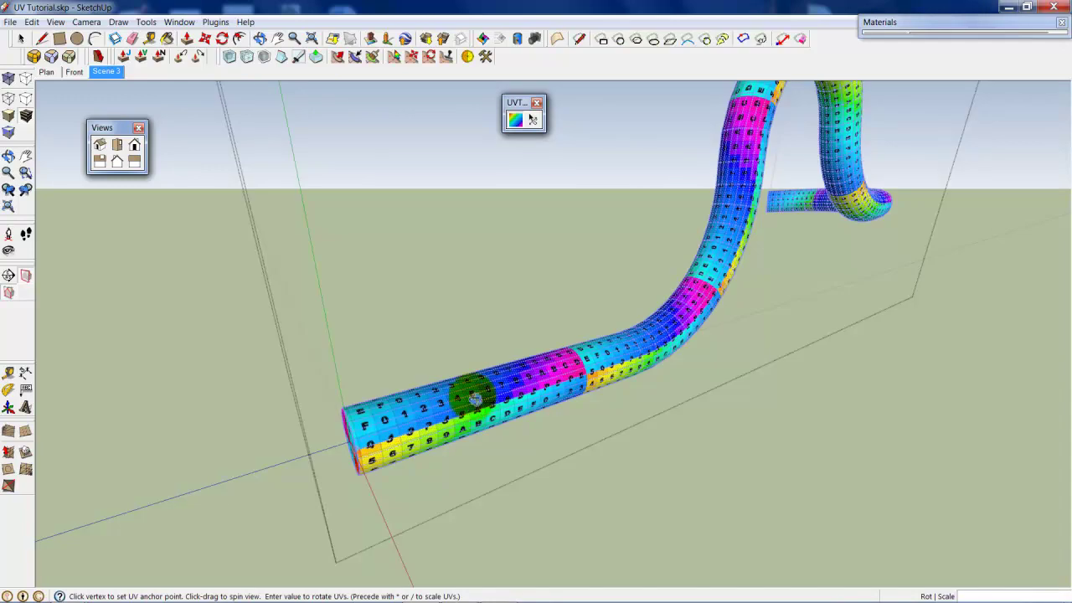
mouse_move(474, 400)
middle_mouse_down()
mouse_move(782, 316)
mouse_move(964, 360)
mouse_move(519, 364)
mouse_move(670, 387)
mouse_move(450, 394)
mouse_move(560, 421)
middle_mouse_up()
scroll(479, 418, "up", 3)
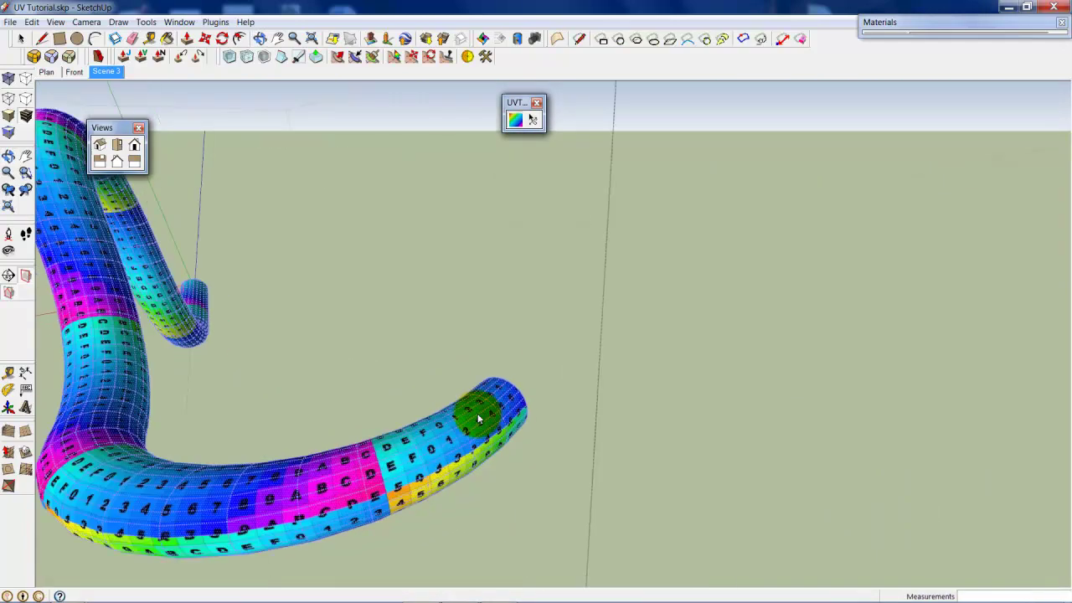
mouse_move(479, 418)
middle_mouse_down()
mouse_move(449, 433)
mouse_move(617, 376)
mouse_move(121, 329)
mouse_move(177, 313)
mouse_move(282, 352)
middle_mouse_up()
scroll(617, 375, "down", 3)
scroll(417, 421, "up", 3)
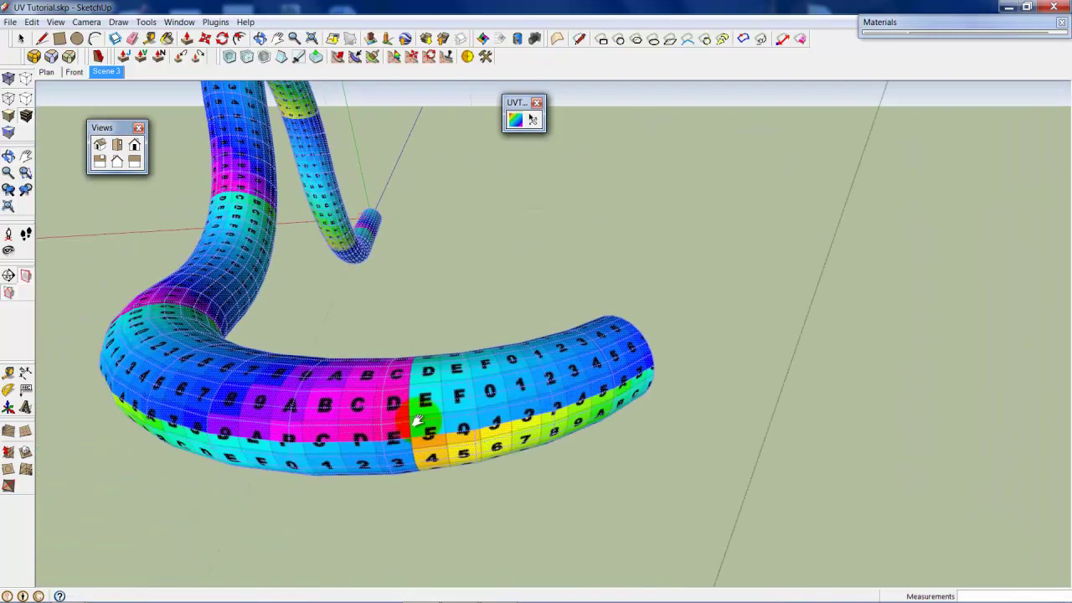
mouse_move(417, 421)
middle_mouse_down("shift")
mouse_move(419, 347)
mouse_move(581, 430)
mouse_move(617, 347)
mouse_move(609, 355)
middle_mouse_up("shift")
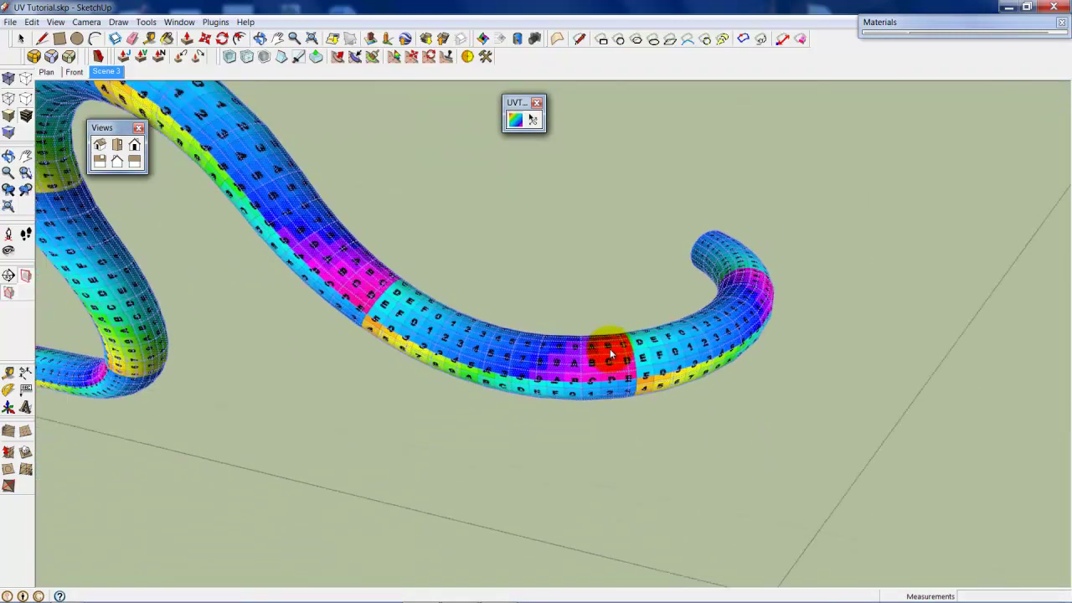
scroll(610, 355, "down", 3)
middle_click_drag(543, 323, 550, 287)
Switch to Select and orbit in low and close on the curved grey road slab.
scroll(502, 355, "down", 3)
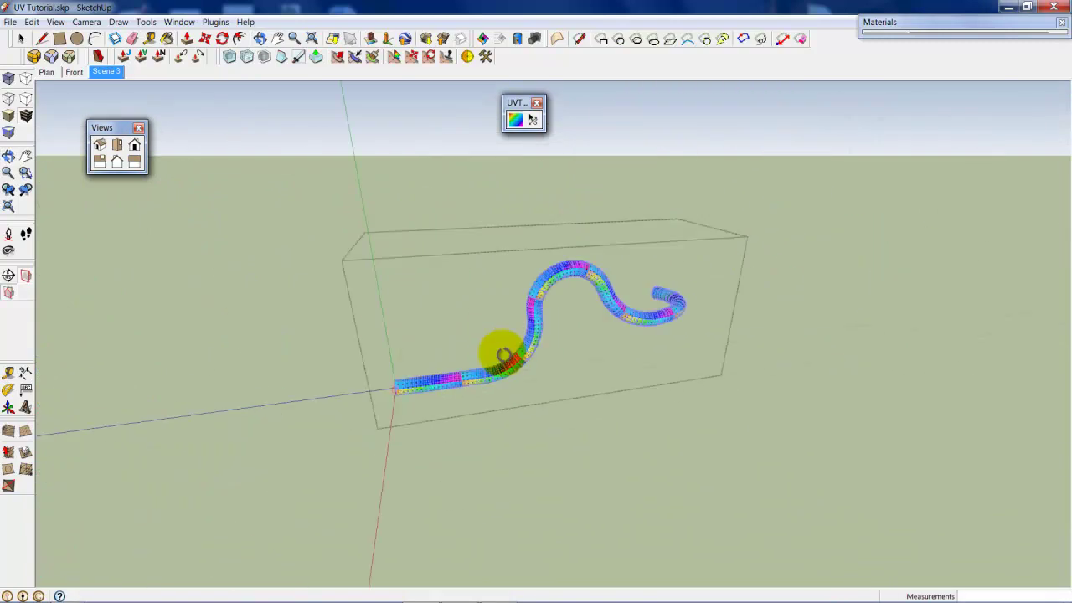
middle_click_drag(503, 355, 471, 390)
scroll(473, 389, "up", 3)
scroll(469, 391, "up", 2)
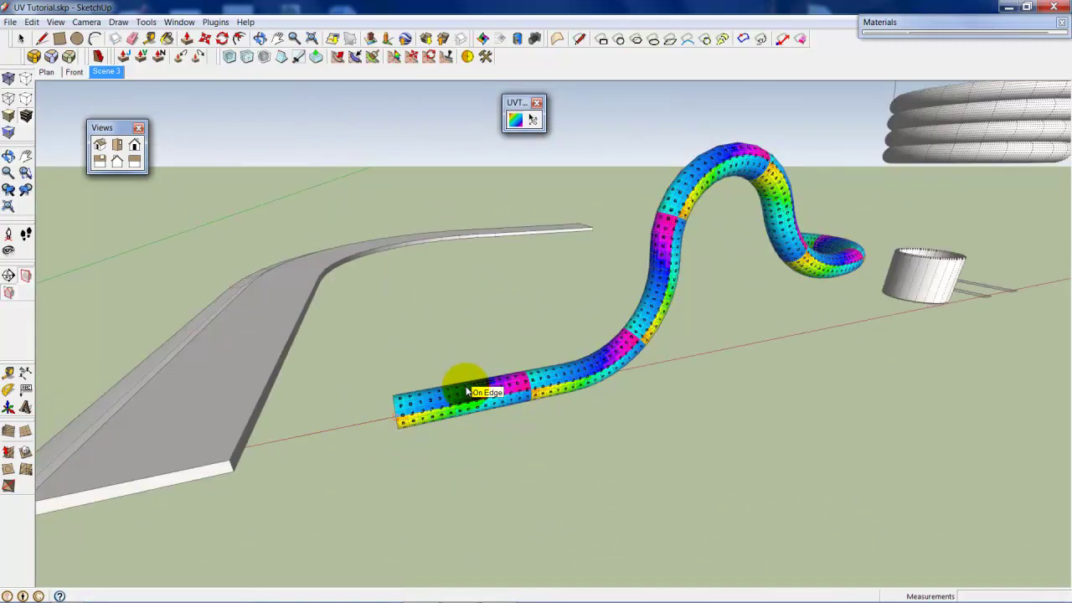
key("space")
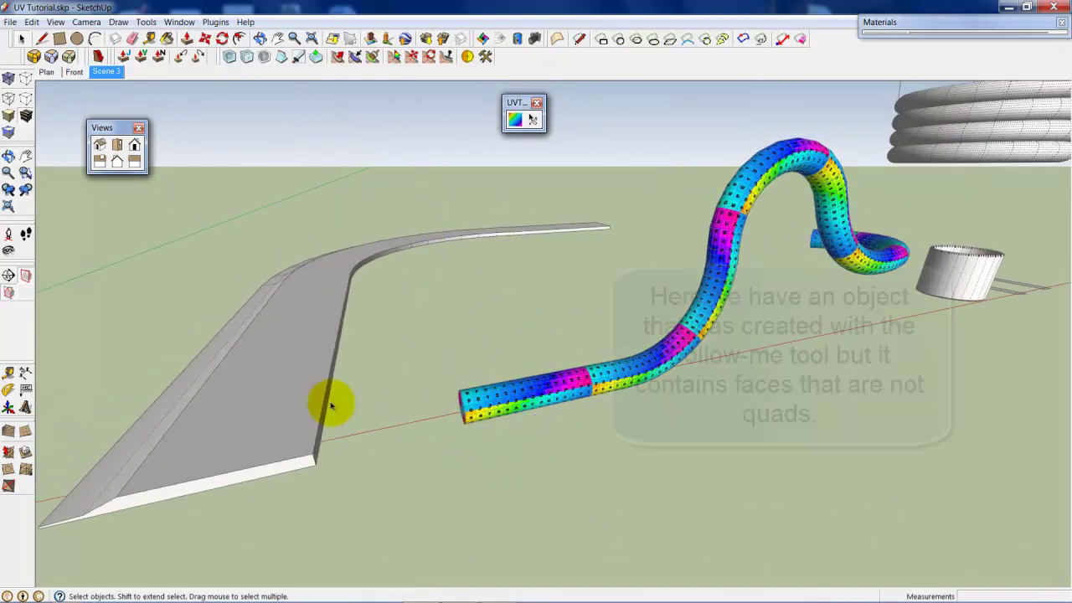
scroll(531, 318, "up", 2)
mouse_move(328, 402)
middle_mouse_down()
mouse_move(530, 318)
mouse_move(465, 283)
mouse_move(503, 281)
mouse_move(483, 327)
mouse_move(485, 302)
mouse_move(495, 326)
mouse_move(514, 313)
mouse_move(477, 15)
mouse_move(471, 335)
middle_mouse_up()
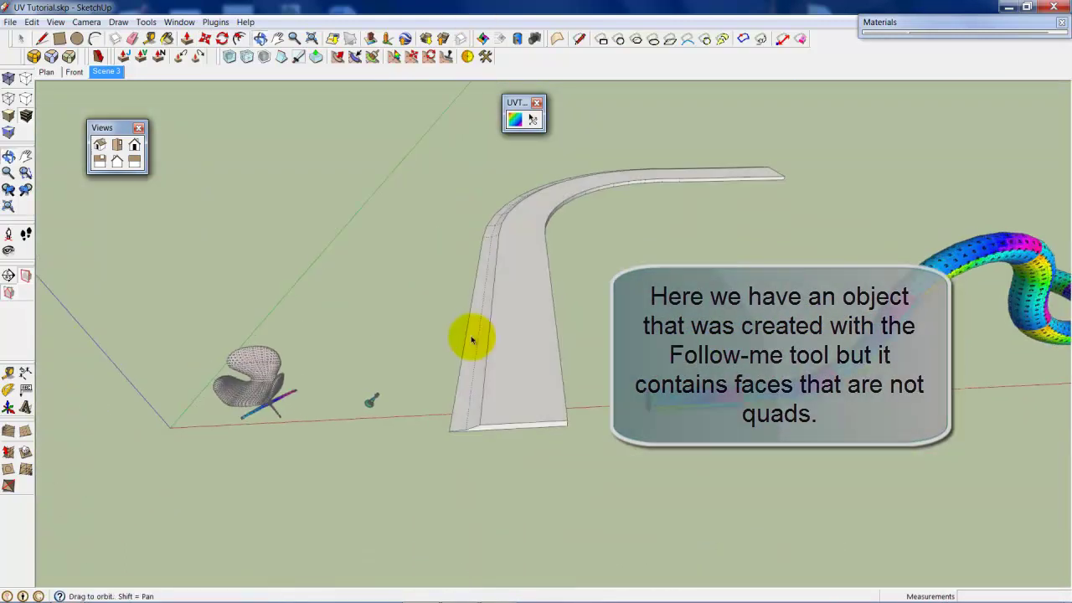
scroll(555, 283, "up", 1)
scroll(553, 383, "up", 3)
mouse_move(553, 384)
middle_mouse_down()
mouse_move(550, 437)
mouse_move(575, 471)
mouse_move(563, 267)
middle_mouse_up()
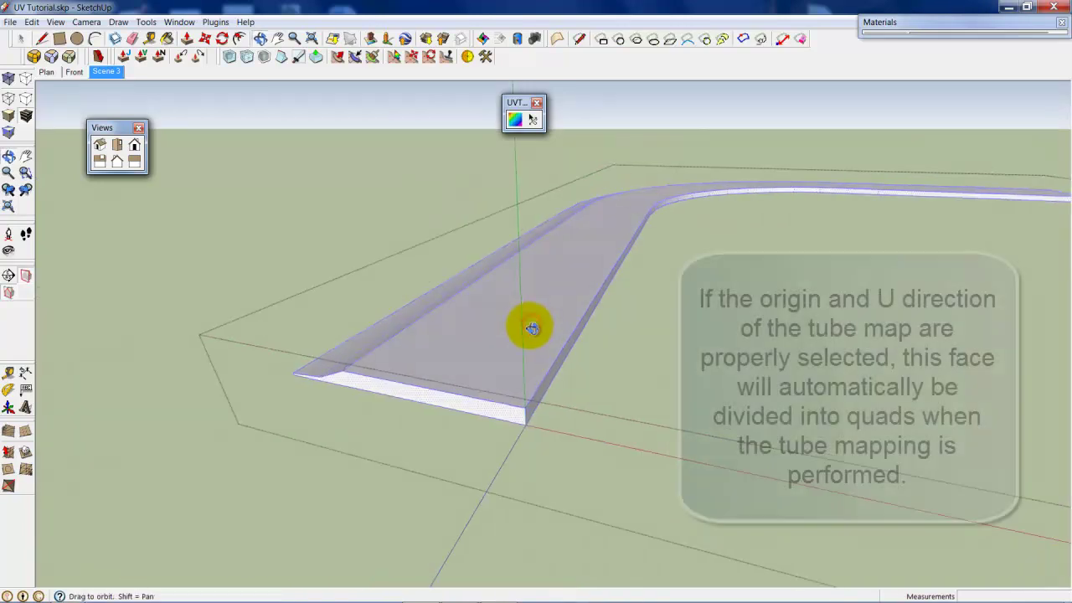
Tube-map the curved road slab from the UV mapping context menu.
mouse_move(531, 324)
middle_mouse_down()
mouse_move(484, 361)
mouse_move(476, 311)
middle_mouse_up()
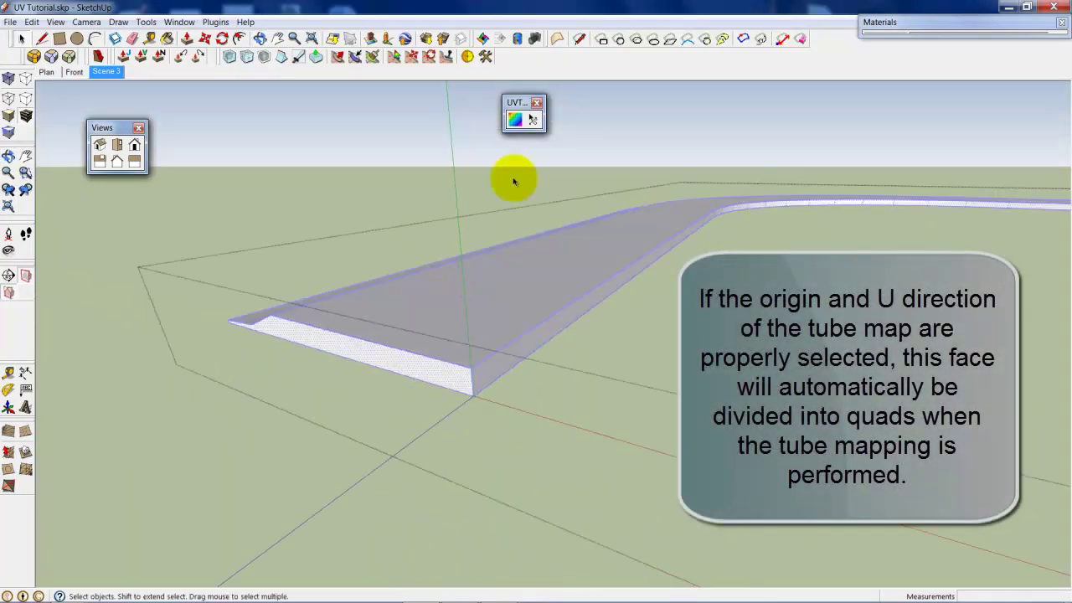
right_click(492, 375)
left_click(558, 434)
mouse_move(555, 433)
middle_mouse_down()
mouse_move(538, 390)
mouse_move(495, 382)
mouse_move(598, 251)
mouse_move(536, 282)
mouse_move(517, 329)
mouse_move(489, 349)
mouse_move(549, 355)
mouse_move(512, 313)
middle_mouse_up()
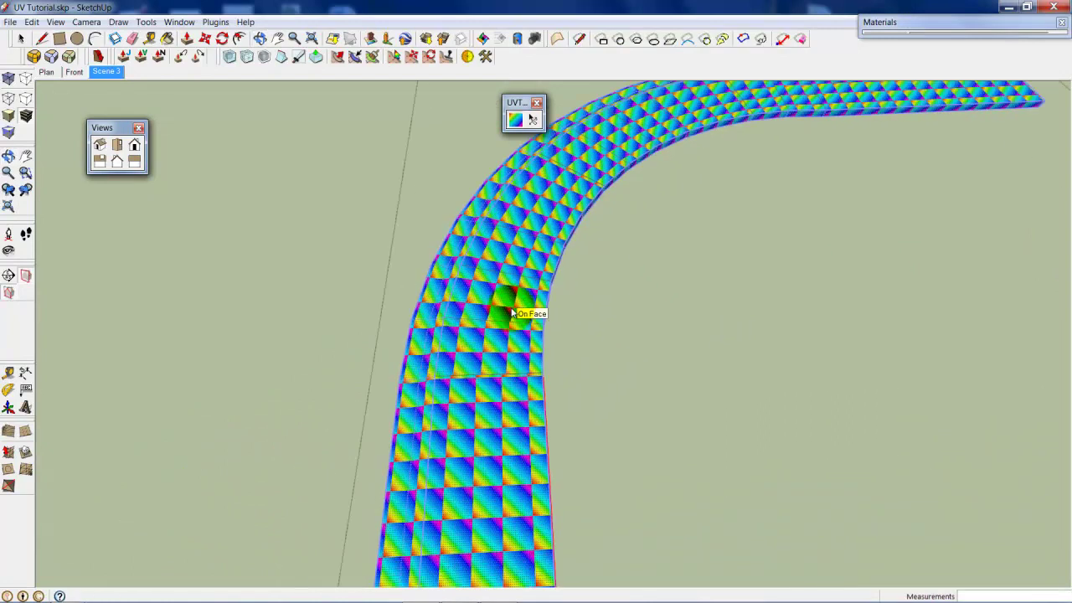
Check the road's quad divisions untextured, then return to Shaded With Textures.
left_click(10, 133)
middle_click_drag(409, 309, 424, 376)
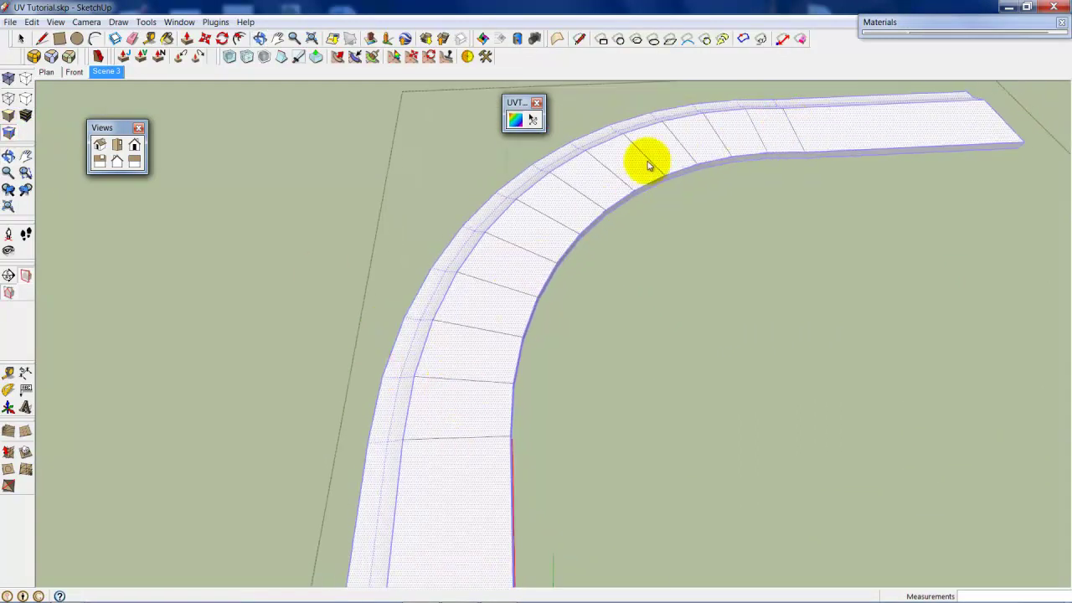
middle_click_drag(417, 400, 407, 328)
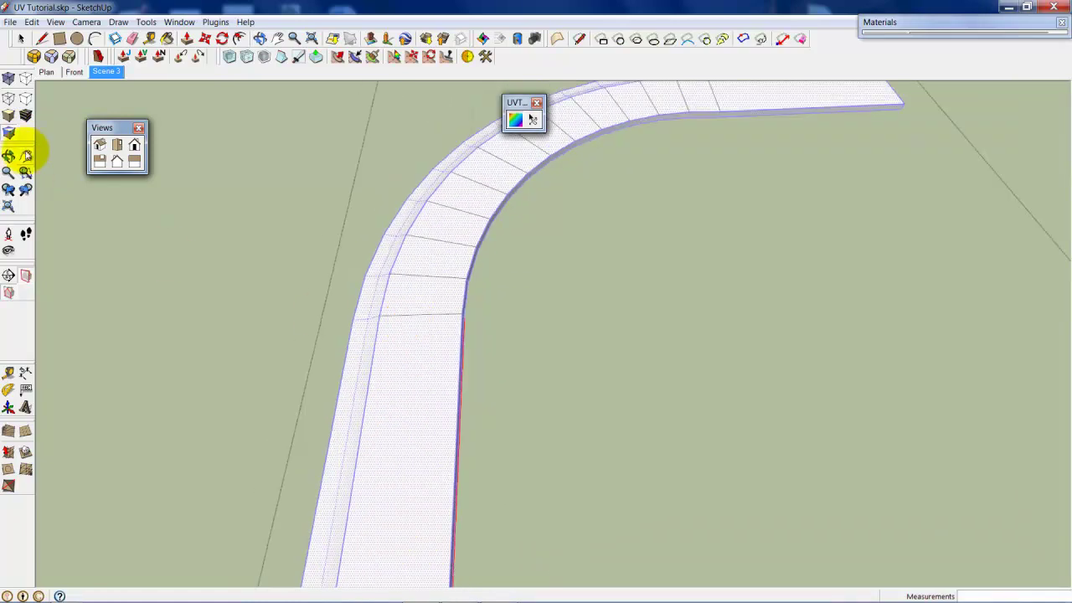
left_click(26, 118)
mouse_move(387, 393)
middle_mouse_down()
mouse_move(435, 381)
mouse_move(442, 351)
mouse_move(460, 350)
mouse_move(452, 359)
middle_mouse_up()
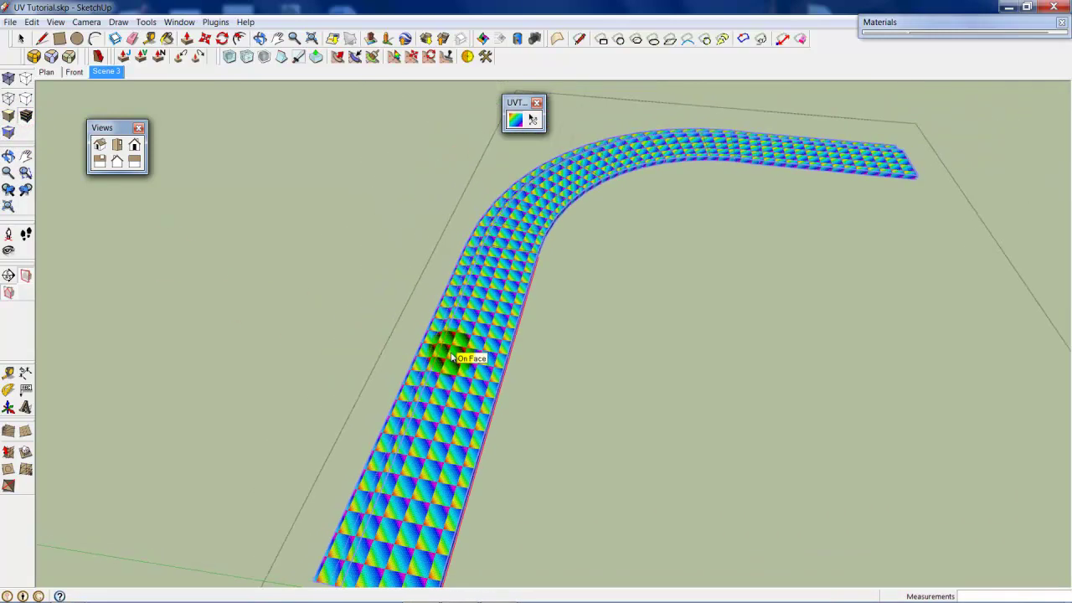
Scale the road strip's UVs with /2 entered twice, then orbit to reframe it.
type("2")
key("Return")
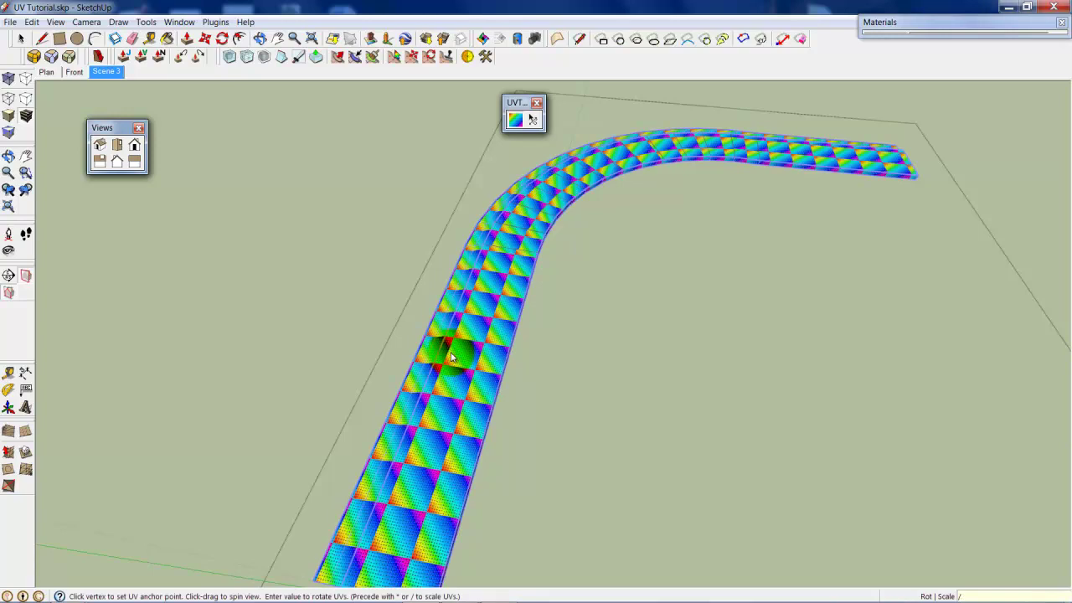
type("2")
key("Return")
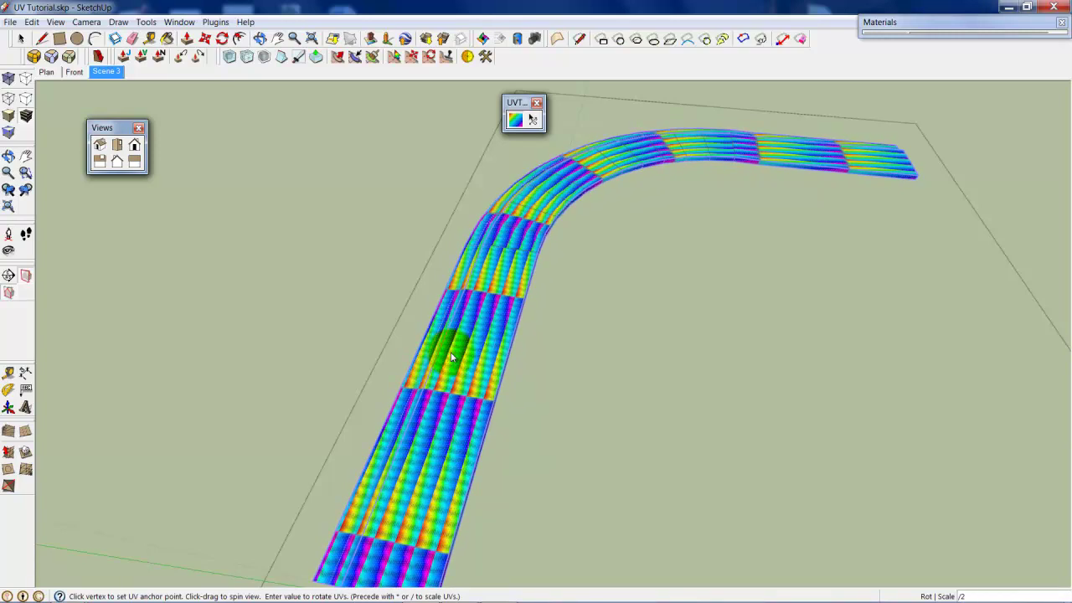
middle_click_drag(451, 357, 482, 325)
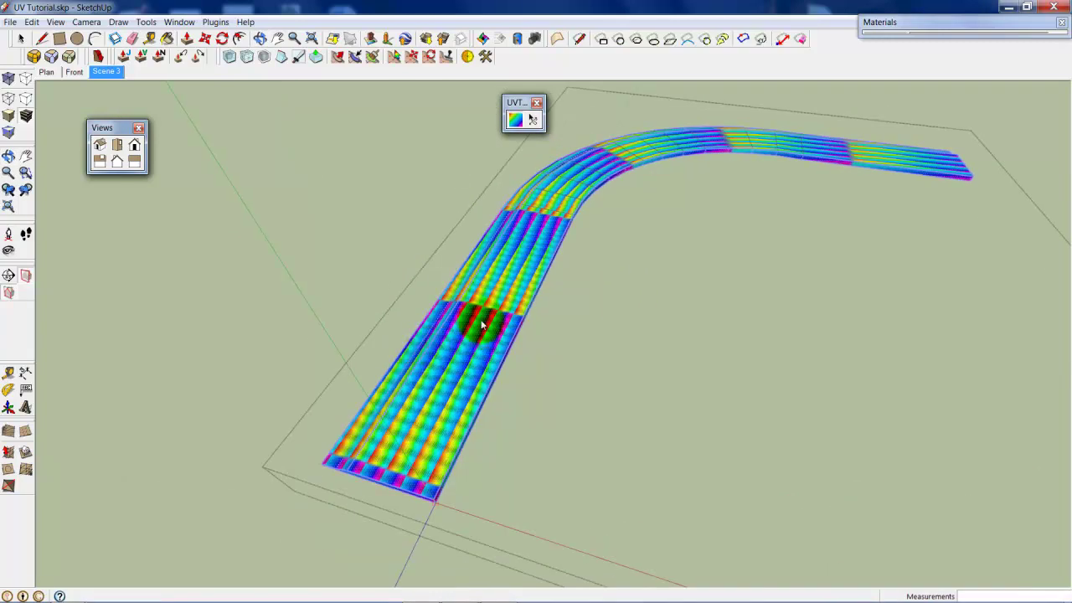
mouse_move(542, 247)
middle_mouse_down("shift")
mouse_move(508, 360)
mouse_move(411, 282)
mouse_move(461, 324)
mouse_move(618, 387)
mouse_move(547, 335)
mouse_move(538, 374)
middle_mouse_up("shift")
Tube-map the checkered texture onto the white cylinder from its anchor edge.
scroll(461, 320, "down", 2)
scroll(456, 314, "down", 3)
scroll(618, 387, "up", 3)
scroll(614, 378, "up", 3)
scroll(593, 377, "up", 3)
left_click(540, 374)
scroll(538, 374, "up", 2)
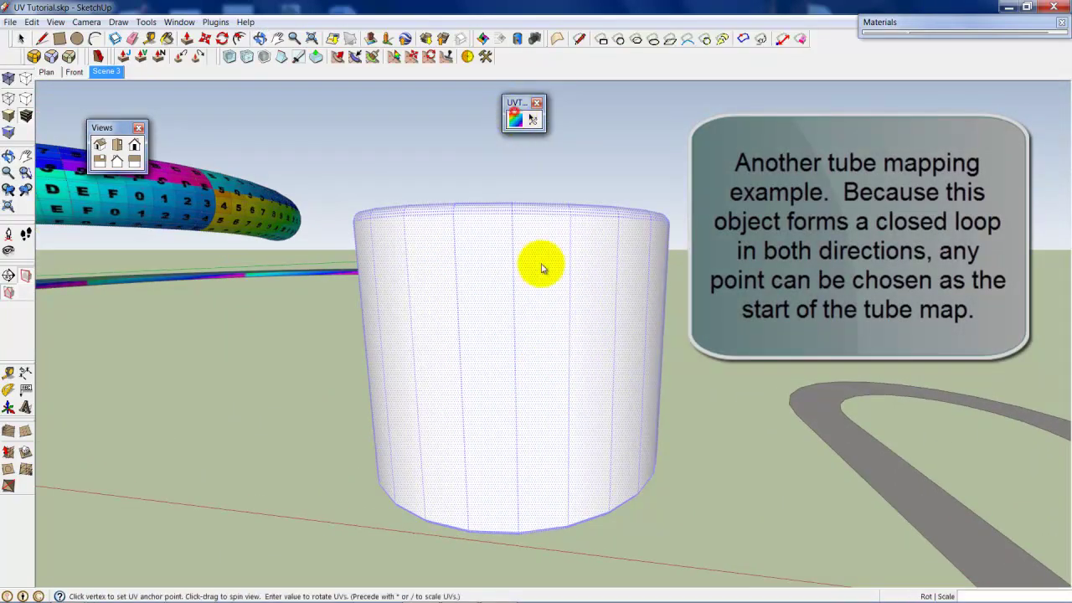
mouse_move(541, 267)
middle_mouse_down()
mouse_move(510, 376)
mouse_move(502, 351)
mouse_move(497, 433)
mouse_move(475, 404)
middle_mouse_up()
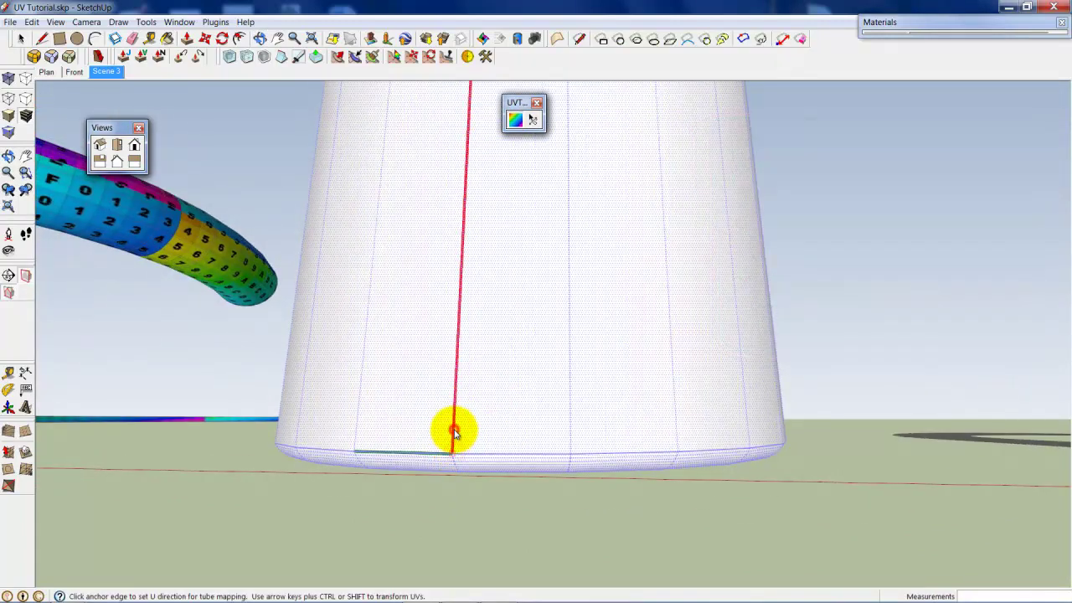
right_click(442, 416)
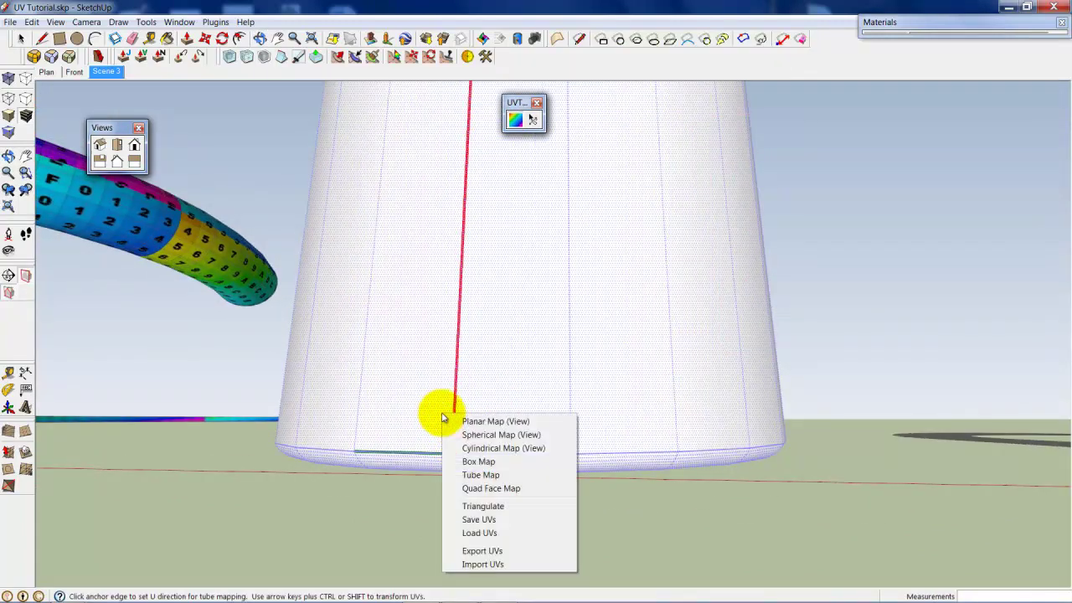
left_click(496, 475)
scroll(491, 478, "down", 3)
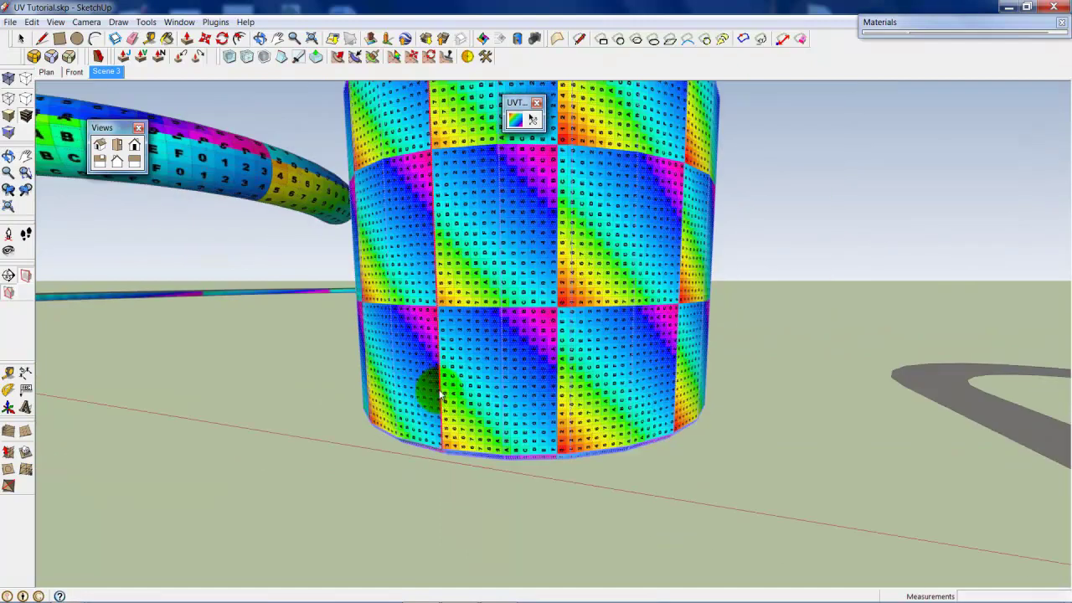
mouse_move(491, 478)
middle_mouse_down()
mouse_move(473, 357)
mouse_move(430, 444)
mouse_move(460, 447)
mouse_move(475, 387)
mouse_move(928, 335)
mouse_move(485, 335)
mouse_move(581, 222)
mouse_move(494, 340)
mouse_move(500, 391)
middle_mouse_up()
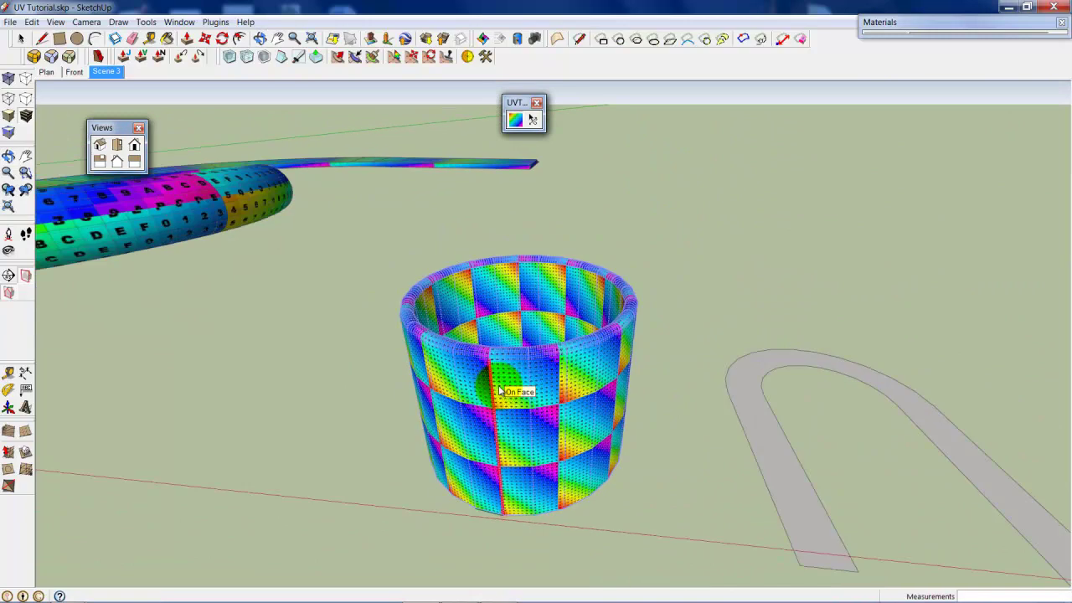
Shift the cylinder's texture across its surface with three Up-arrow nudges.
scroll(508, 381, "up", 3)
scroll(533, 358, "down", 1)
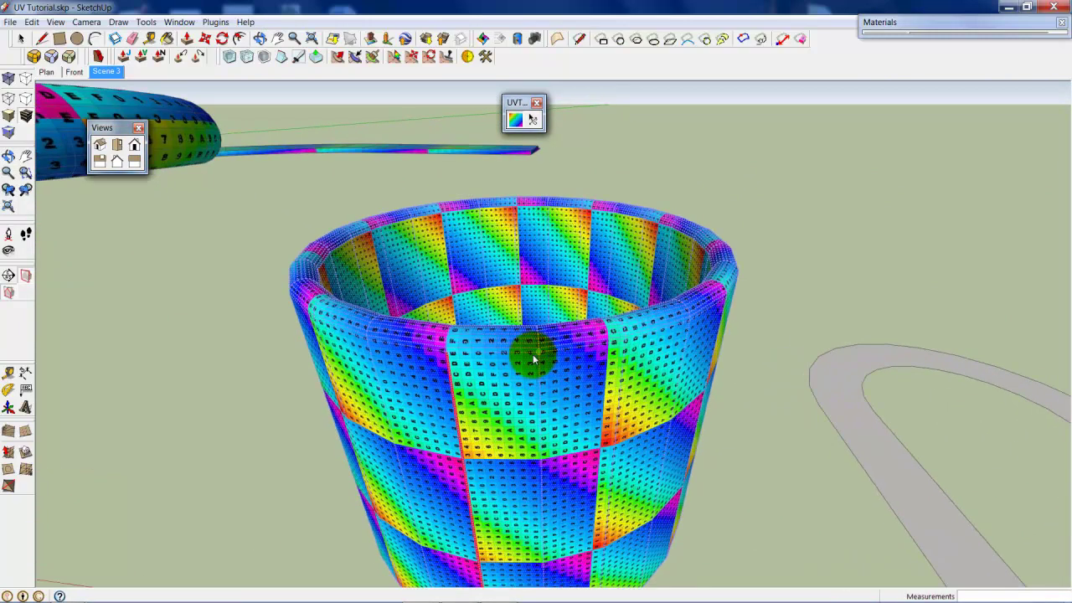
scroll(537, 356, "down", 2)
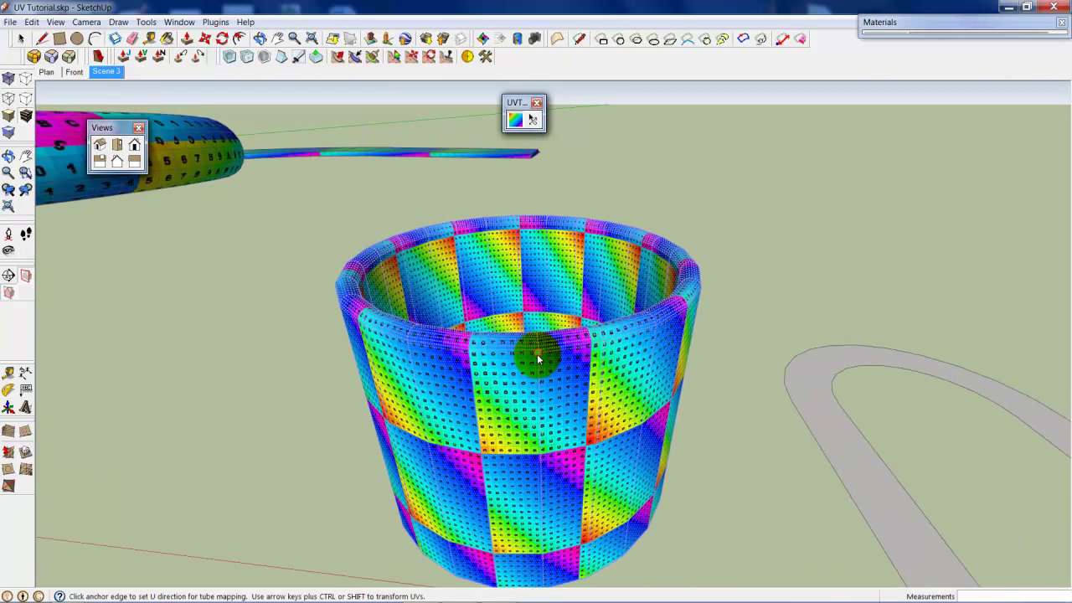
key("Up")
key("Up")
key("Up")
key("Up")
key("Up")
key("Up")
key("Up")
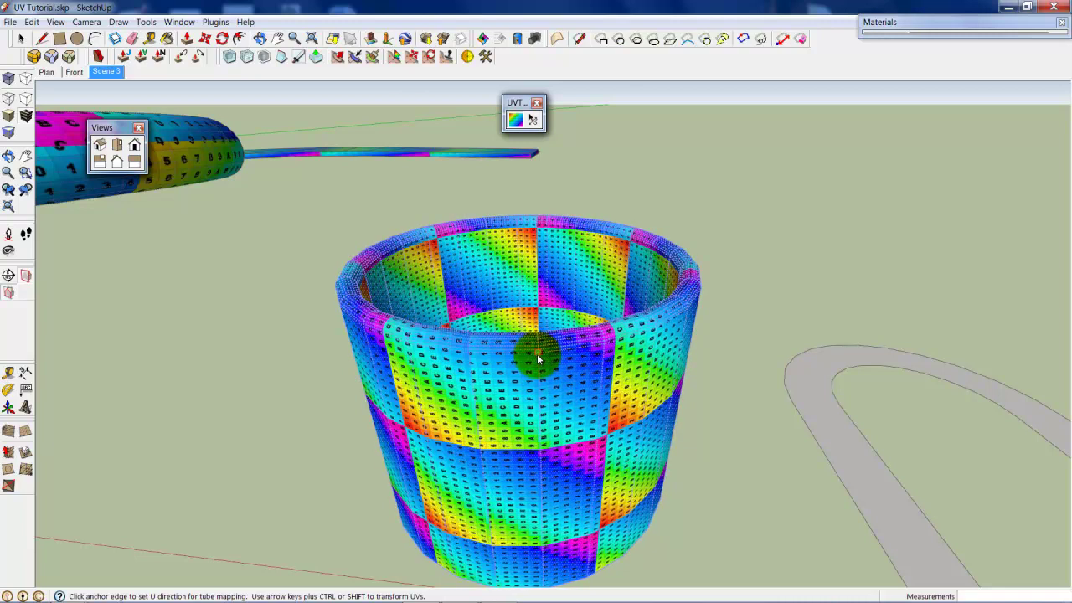
key("Up")
key("Up")
key("Up")
key("Up")
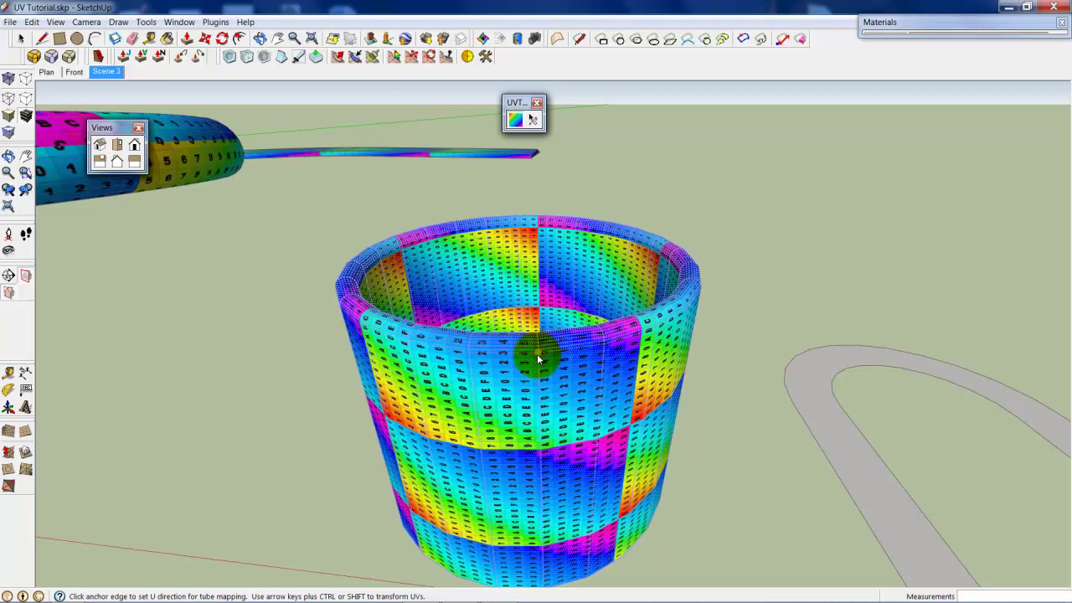
key("Up")
Rotate the cylinder's texture with three more Up-arrow nudges.
mouse_move(537, 358)
middle_mouse_down()
mouse_move(614, 363)
mouse_move(343, 325)
mouse_move(538, 421)
middle_mouse_up()
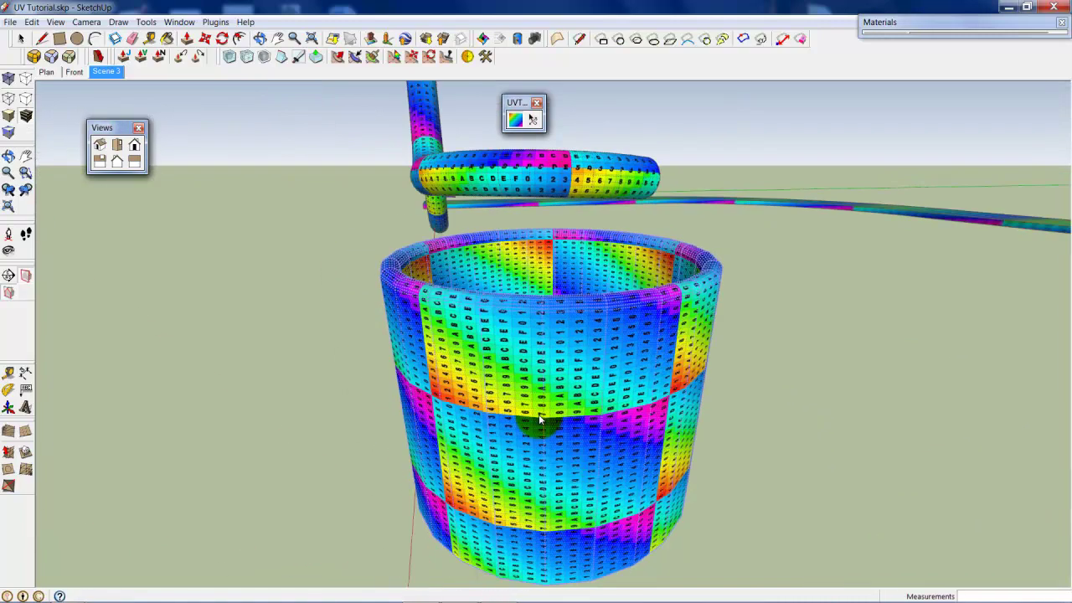
scroll(538, 419, "up", 2)
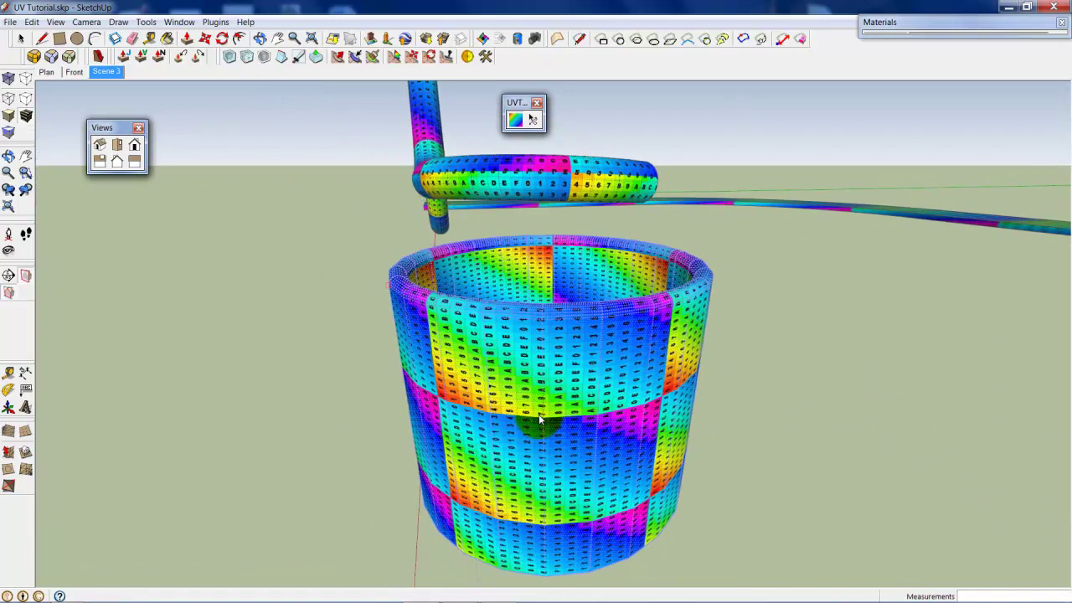
key("Up")
key("Up")
key("Up")
key("Up")
key("Up")
key("Up")
key("Up")
key("Up")
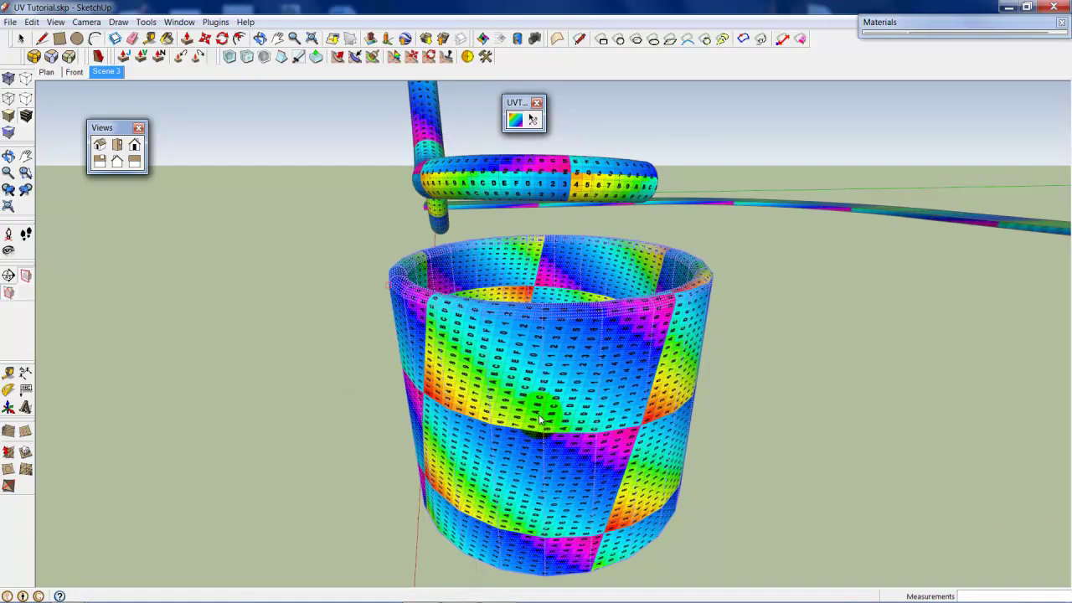
key("Up")
key("Up")
key("Up")
key("Up")
key("Up")
key("Up")
key("Up")
key("Up")
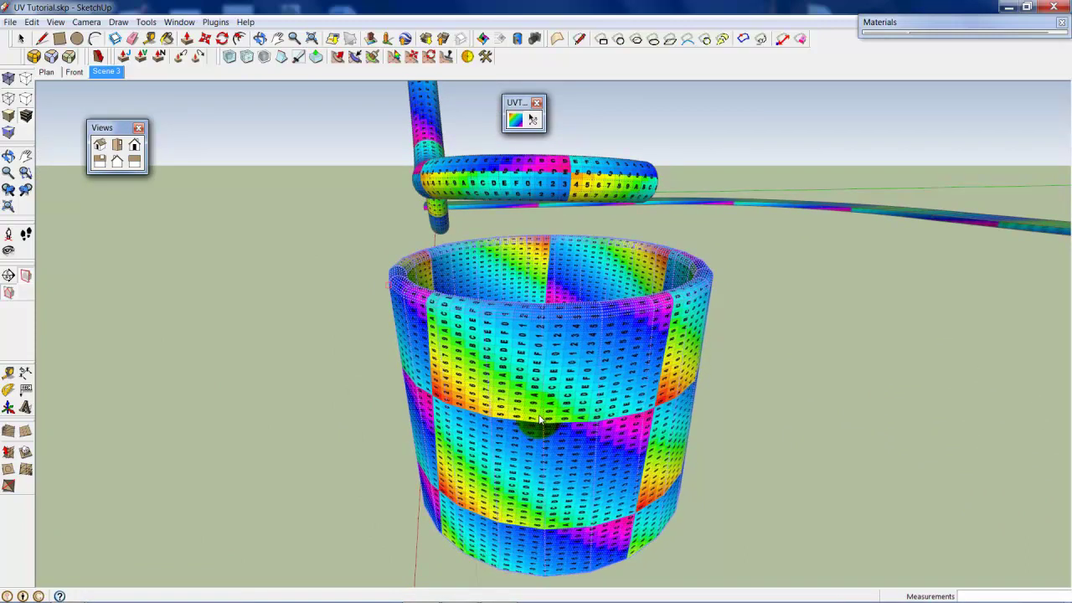
key("Up")
key("Up")
key("Up")
key("Up")
scroll(538, 413, "down", 3)
mouse_move(539, 413)
middle_mouse_down()
mouse_move(619, 421)
mouse_move(552, 376)
mouse_move(569, 402)
mouse_move(527, 351)
mouse_move(425, 386)
mouse_move(491, 383)
mouse_move(497, 421)
mouse_move(500, 395)
mouse_move(578, 298)
mouse_move(627, 341)
mouse_move(499, 355)
mouse_move(531, 304)
mouse_move(526, 352)
mouse_move(456, 422)
mouse_move(392, 446)
middle_mouse_up()
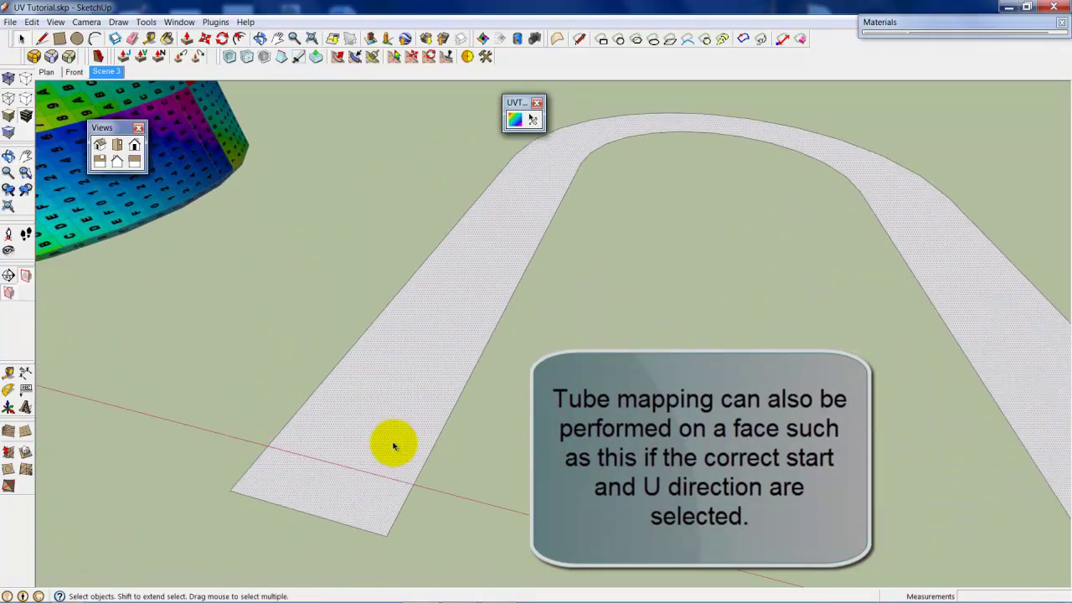
Tube-map the test texture along the flat U-shaped road with the UV tool.
left_click(520, 121)
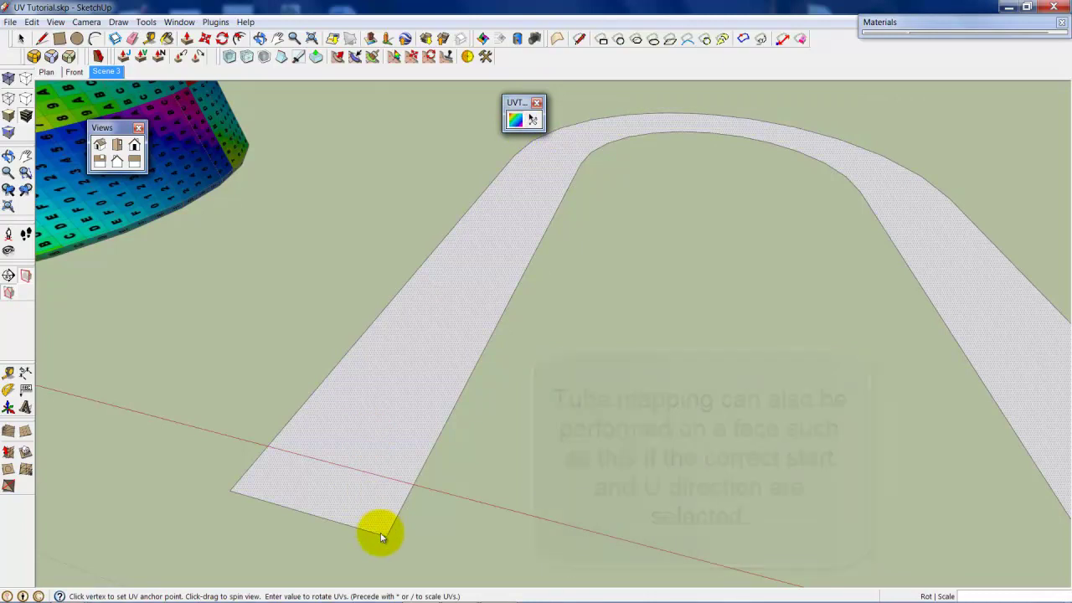
right_click(399, 485)
left_click(431, 391)
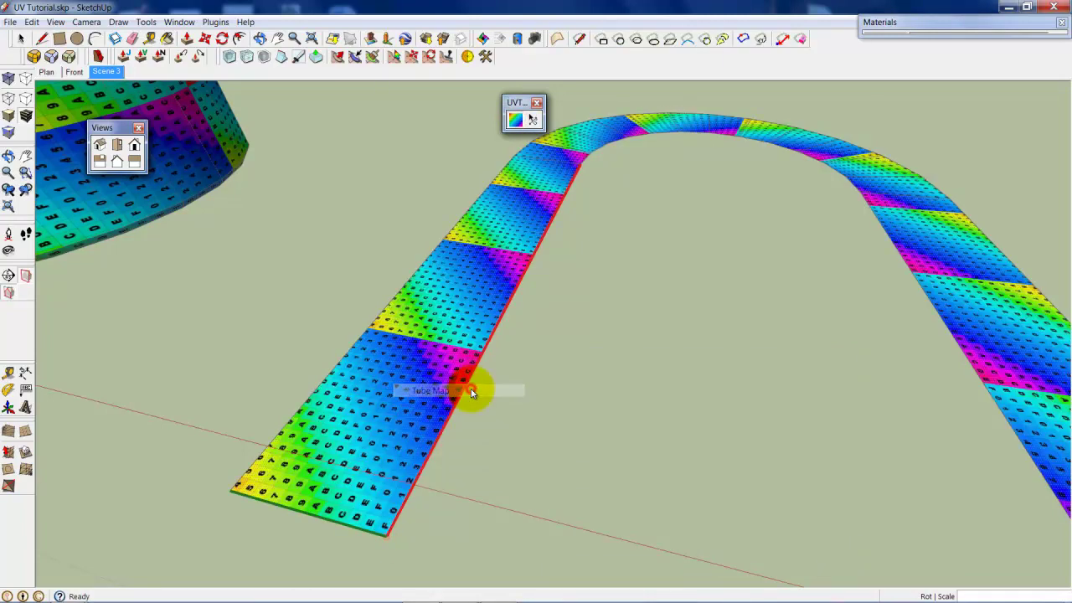
mouse_move(473, 292)
middle_mouse_down()
mouse_move(363, 366)
mouse_move(590, 325)
mouse_move(658, 354)
mouse_move(645, 323)
mouse_move(555, 254)
mouse_move(522, 273)
mouse_move(524, 352)
mouse_move(523, 342)
middle_mouse_up()
Toggle plain shaded and textured faces to check the road, then zoom to extents.
left_click(8, 132)
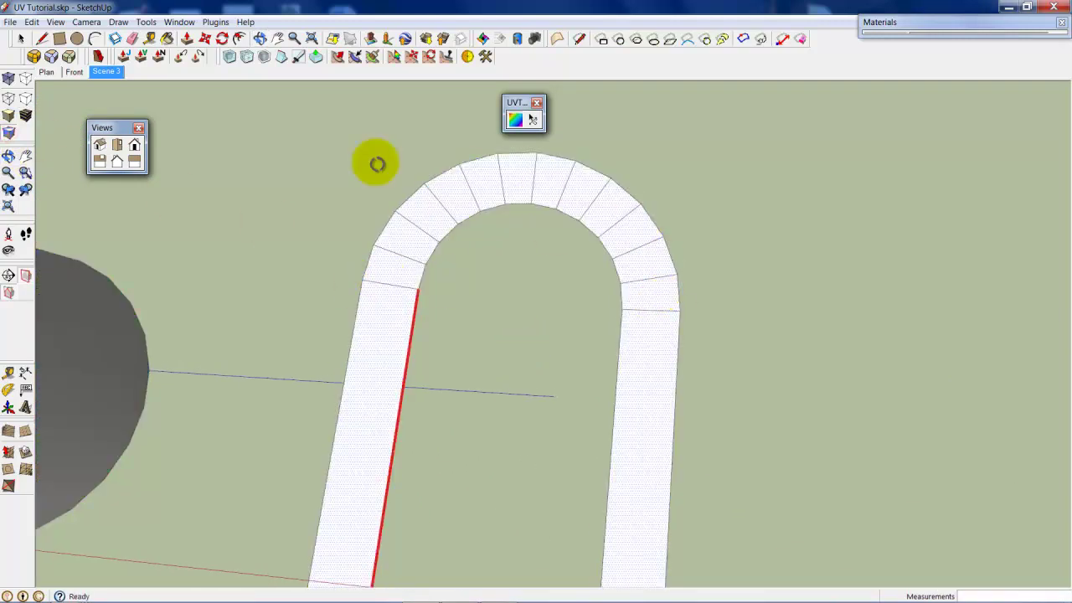
left_click(25, 117)
scroll(383, 251, "down", 3)
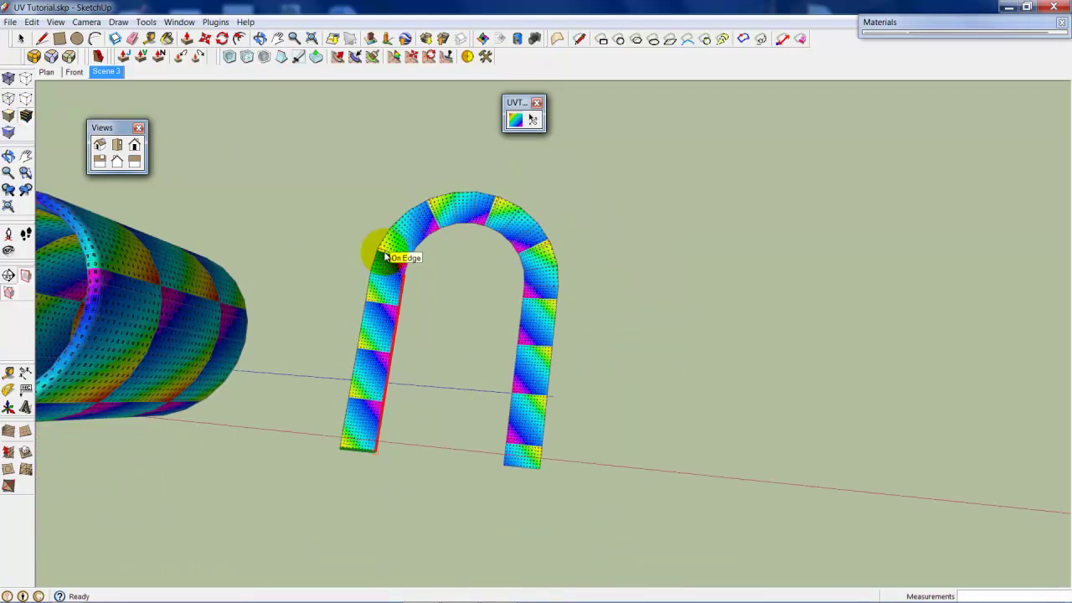
middle_click_drag(383, 251, 361, 276)
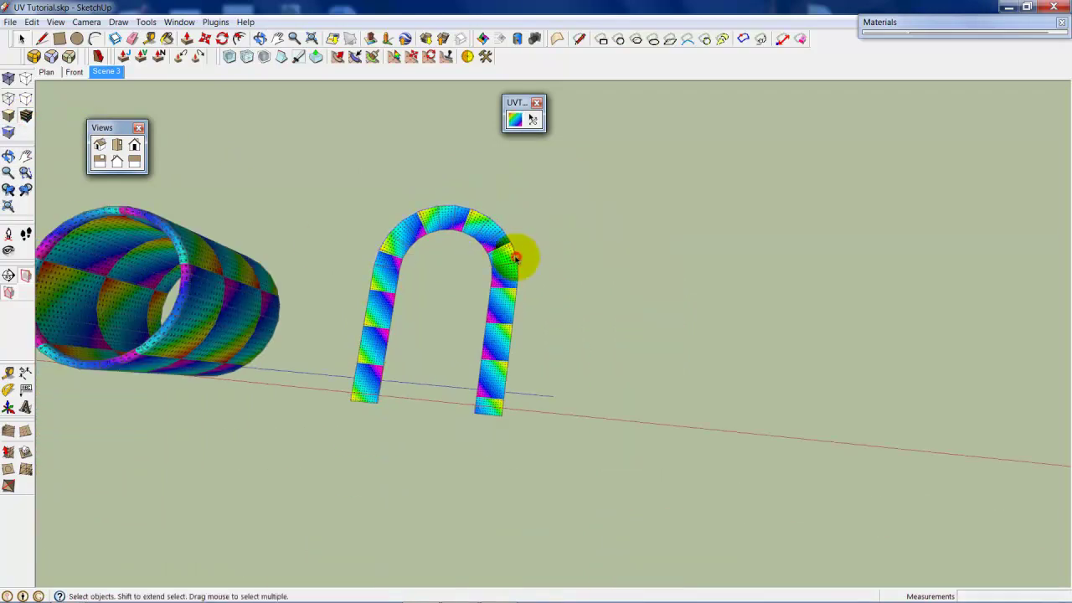
middle_click_drag(515, 258, 416, 352)
left_click(314, 42)
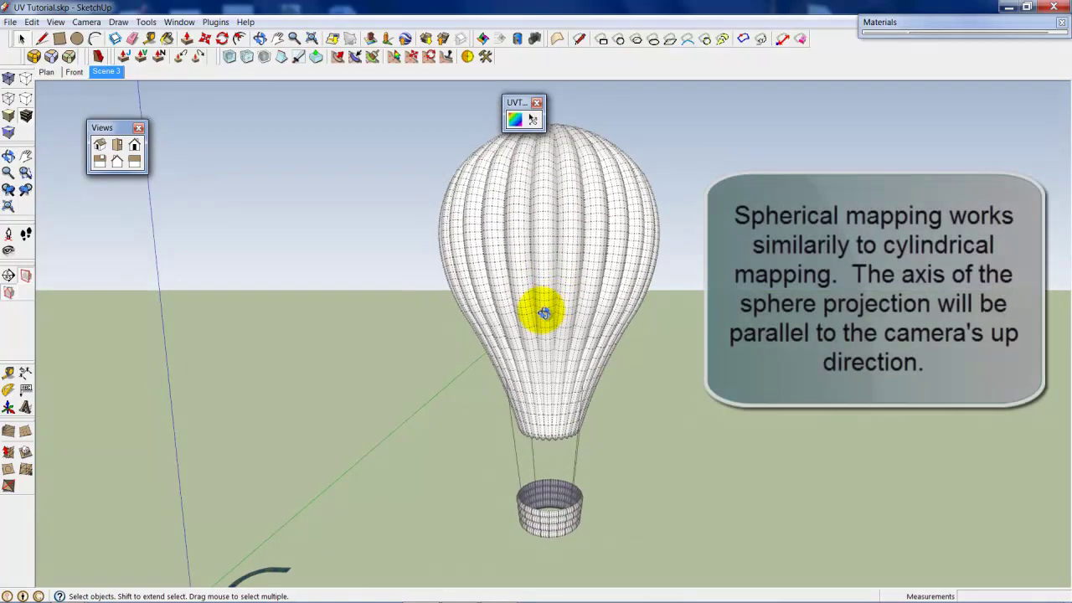
Spherically map the texture onto the balloon in Front view, then tilt into 3D.
mouse_move(546, 310)
middle_mouse_down()
mouse_move(622, 287)
mouse_move(529, 305)
middle_mouse_up()
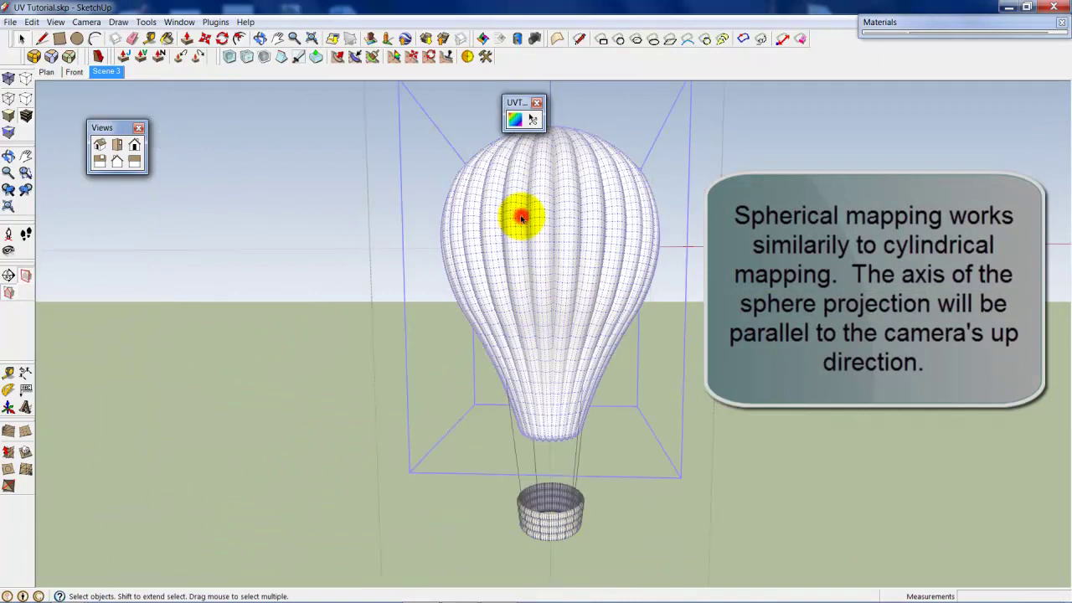
left_click(133, 145)
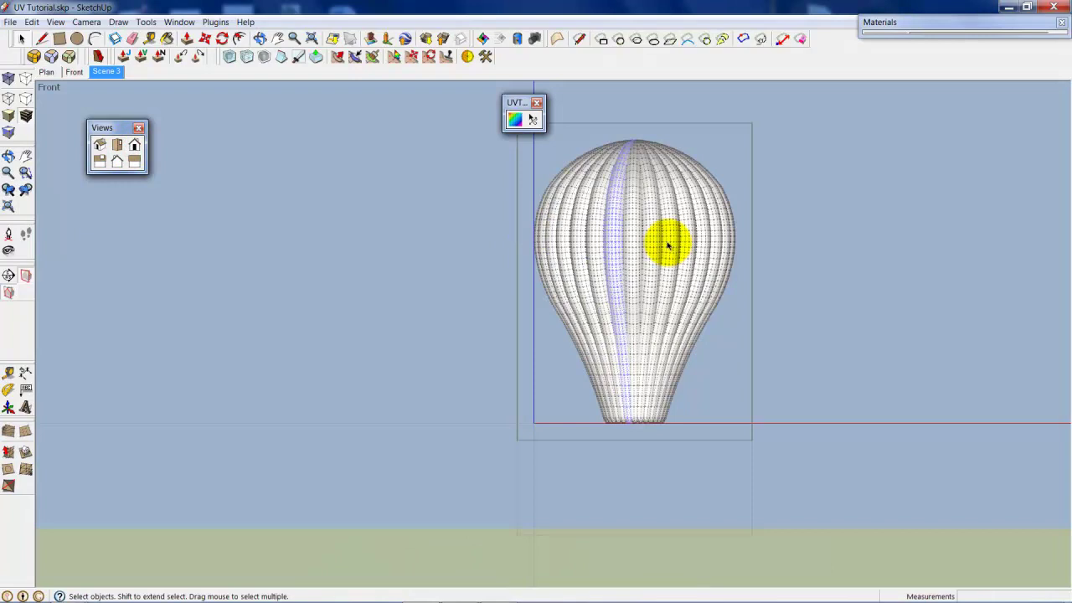
mouse_move(667, 245)
middle_mouse_down()
mouse_move(653, 231)
mouse_move(527, 257)
middle_mouse_up()
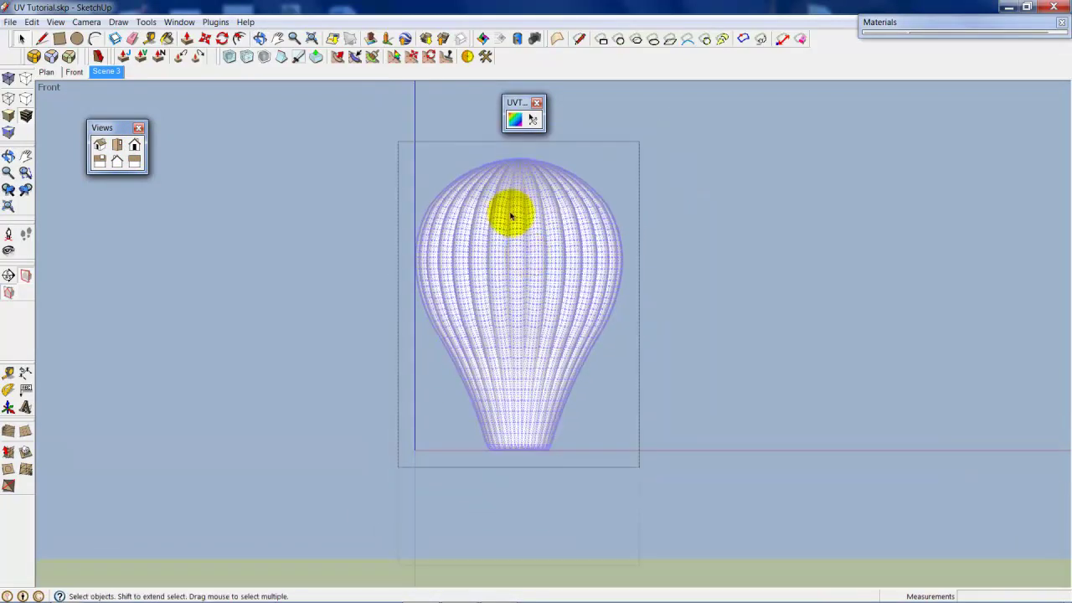
right_click(524, 227)
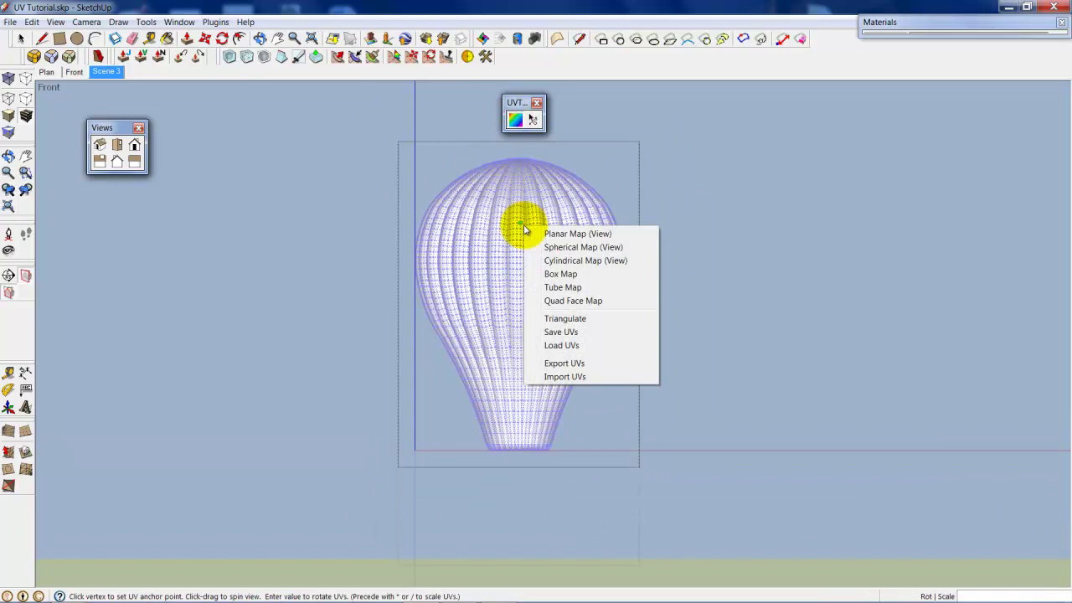
left_click(609, 248)
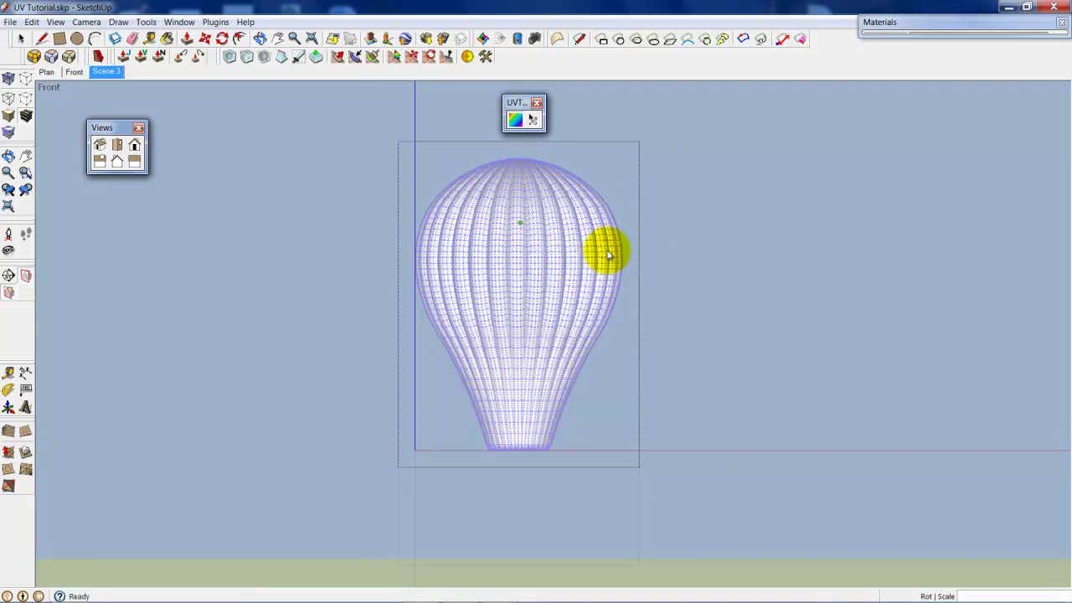
scroll(575, 247, "up", 2)
mouse_move(572, 216)
middle_mouse_down()
mouse_move(531, 259)
mouse_move(593, 277)
mouse_move(466, 307)
mouse_move(517, 274)
mouse_move(327, 316)
mouse_move(404, 268)
mouse_move(617, 206)
mouse_move(668, 266)
mouse_move(711, 287)
mouse_move(722, 220)
mouse_move(733, 217)
mouse_move(617, 271)
mouse_move(461, 239)
mouse_move(552, 227)
middle_mouse_up()
Save the balloon's current UVs and confirm the 16260-face message.
right_click(558, 229)
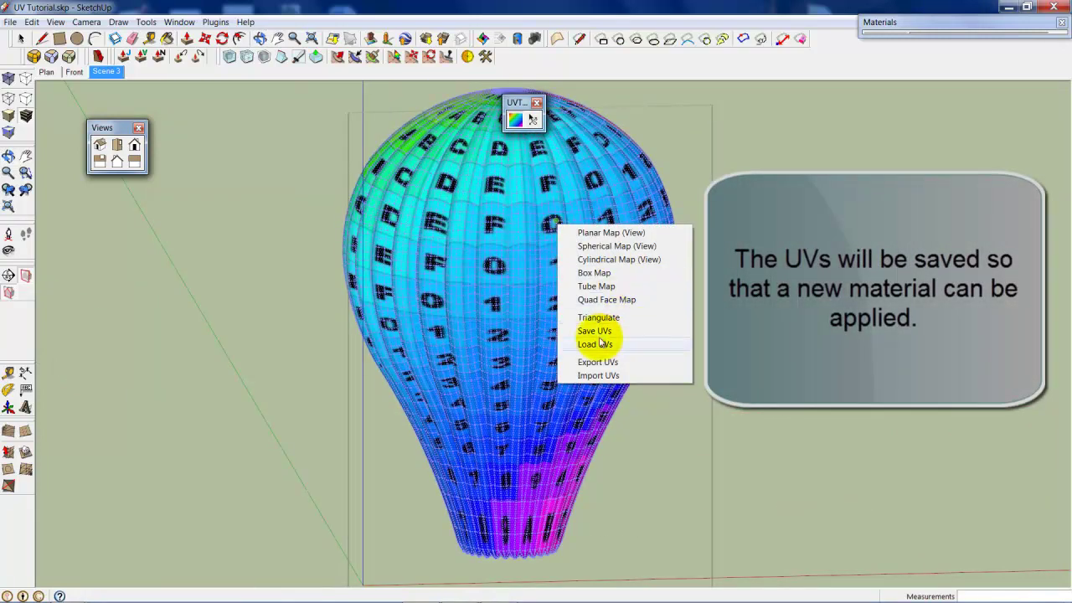
left_click(654, 332)
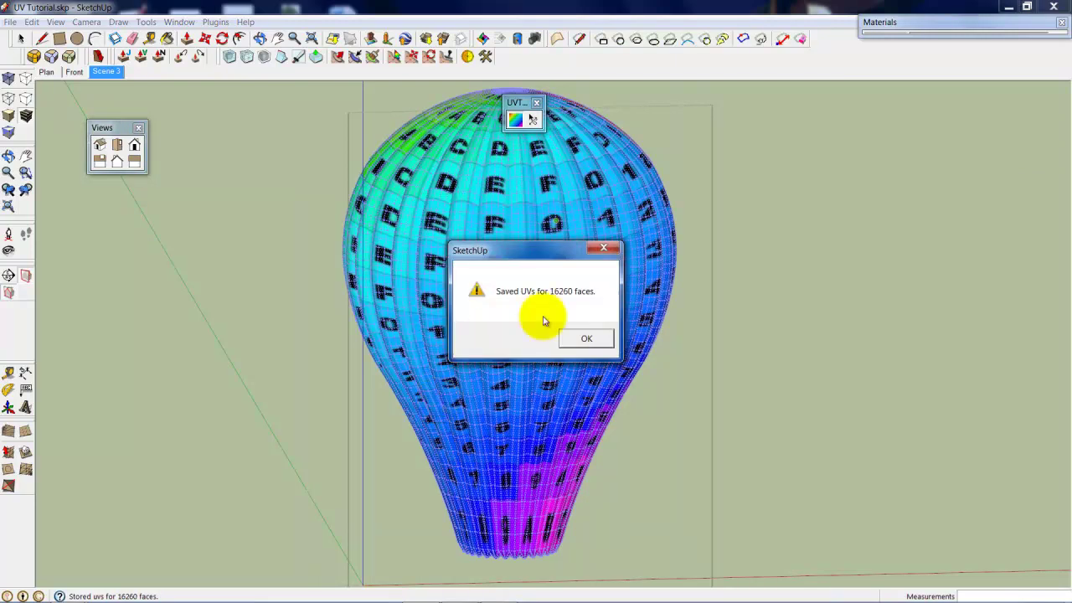
left_click(587, 339)
Paint the balloon with the Google SketchUp logo material and zoom out to view it.
left_click(898, 32)
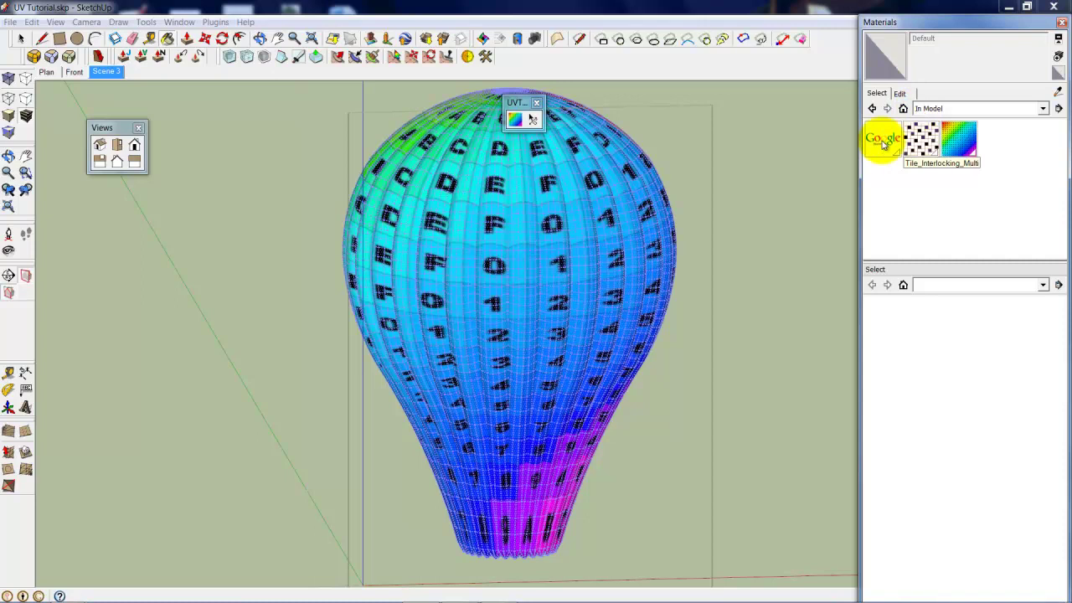
left_click(538, 243)
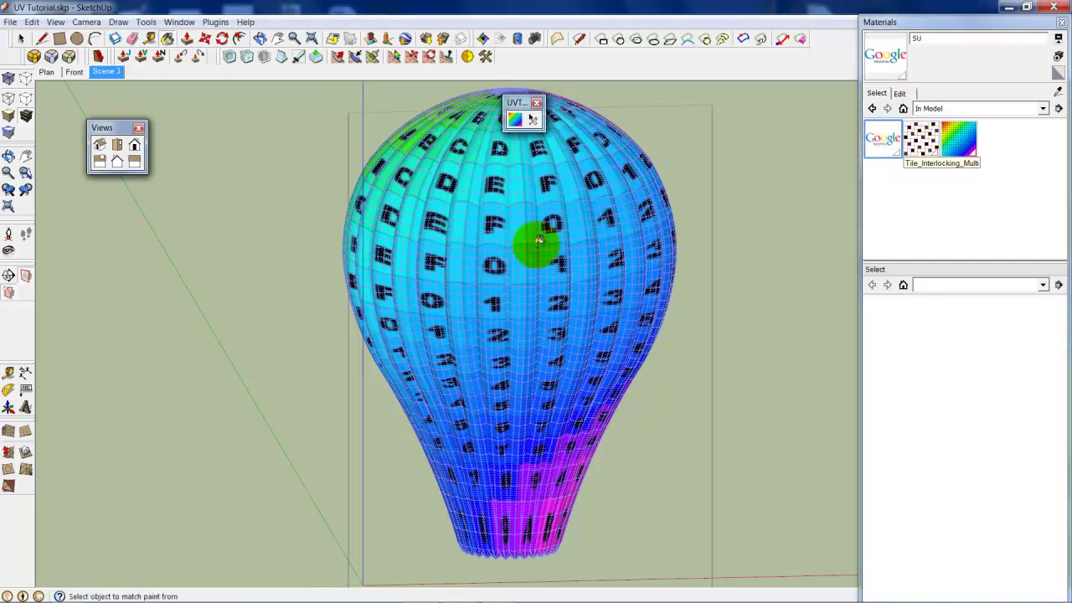
scroll(541, 240, "up", 2)
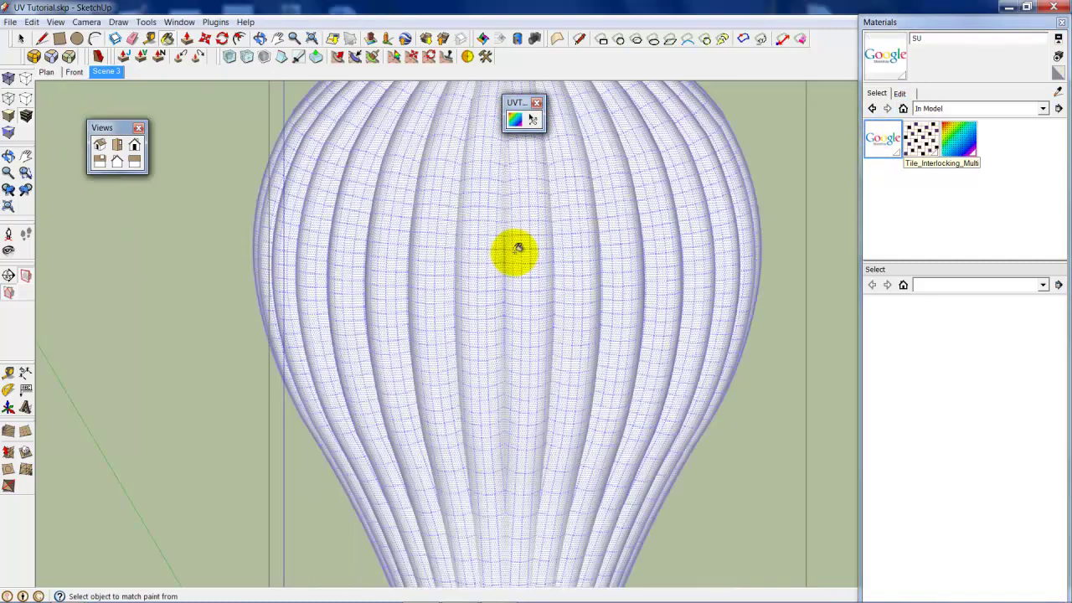
scroll(512, 251, "up", 2)
scroll(522, 239, "up", 2)
scroll(533, 228, "up", 2)
scroll(534, 228, "up", 2)
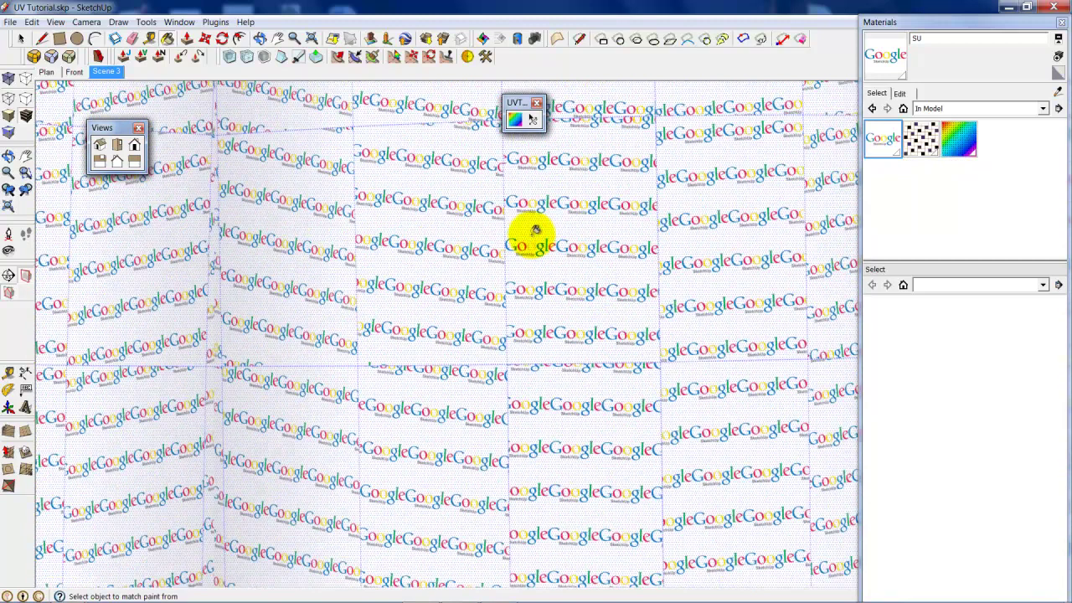
scroll(536, 229, "up", 2)
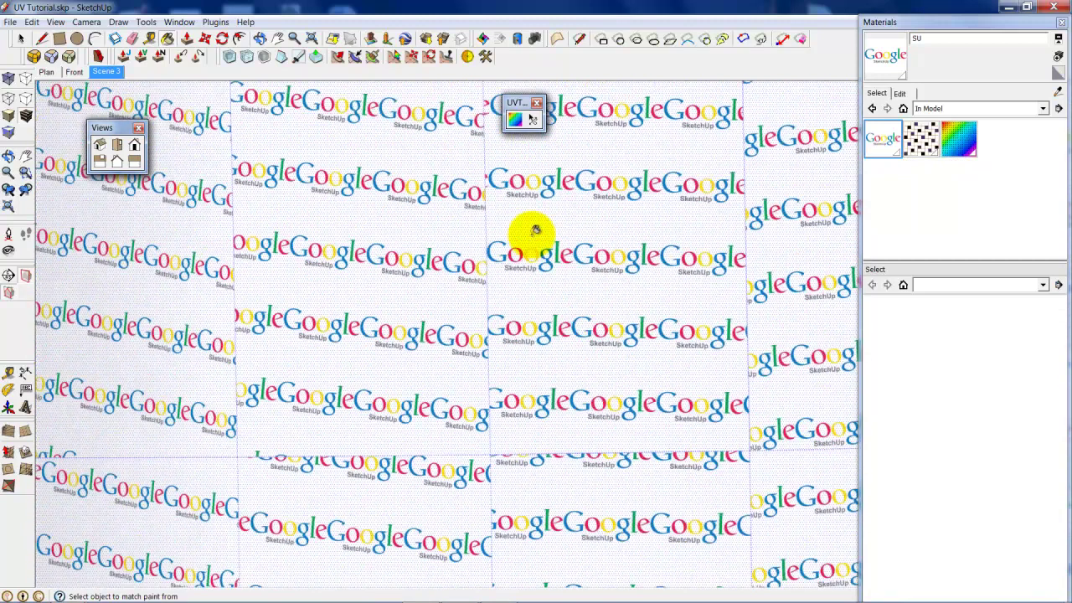
left_click(314, 39)
Load the saved UVs back onto the balloon and confirm.
scroll(557, 248, "up", 2)
right_click(553, 254)
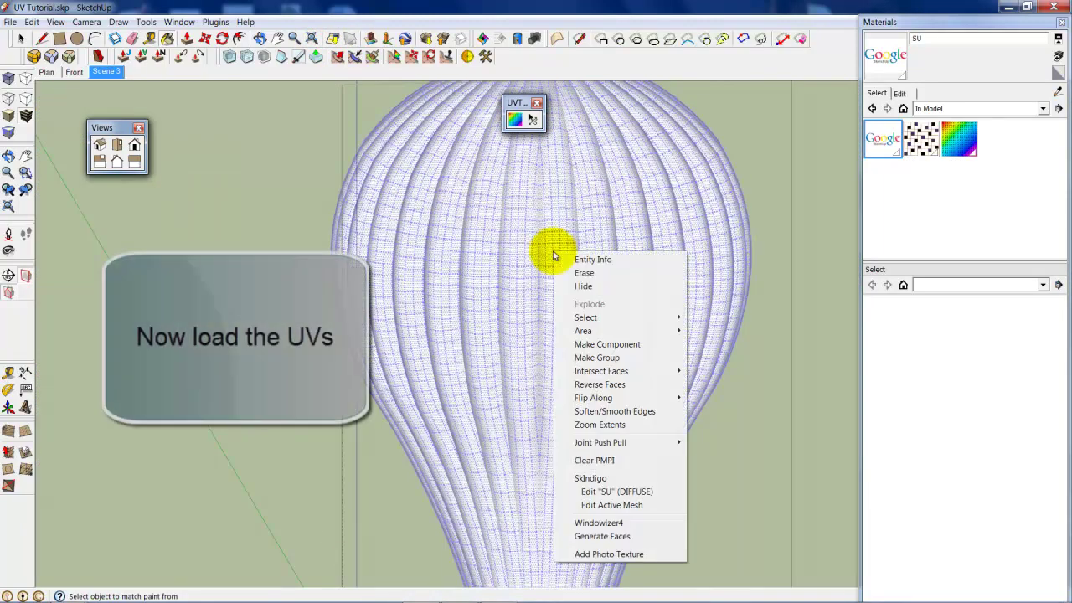
left_click(515, 118)
right_click(539, 173)
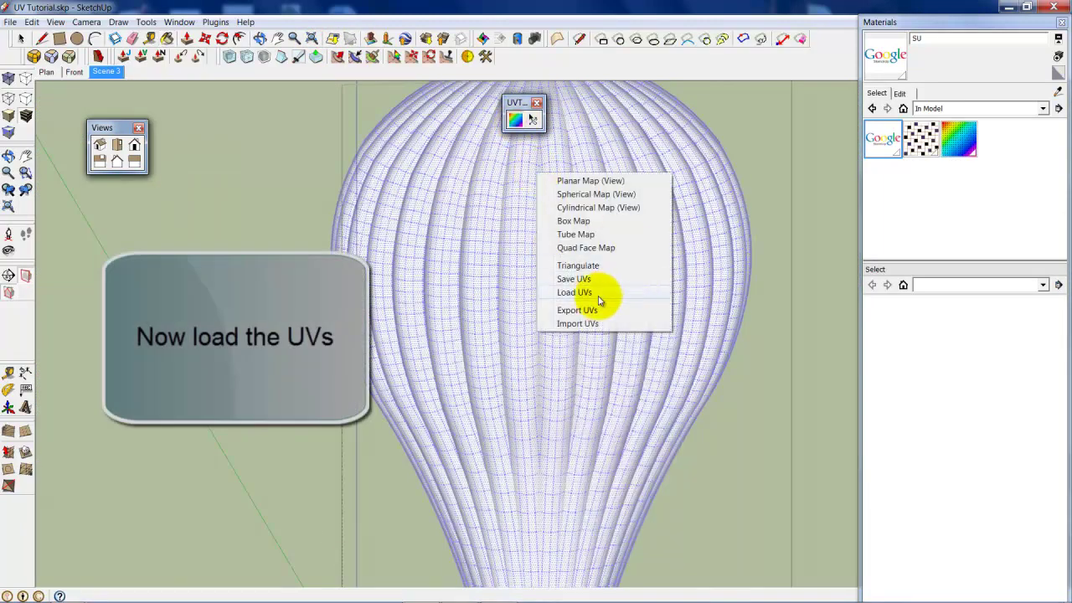
left_click(632, 293)
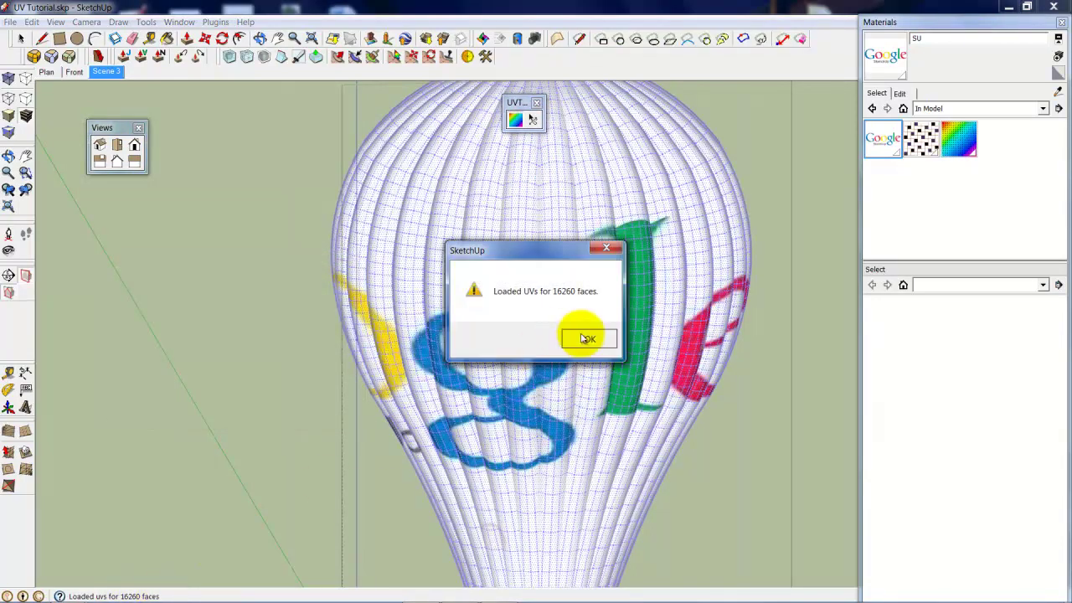
left_click(584, 338)
scroll(531, 342, "down", 3)
scroll(531, 318, "down", 3)
scroll(544, 289, "up", 2)
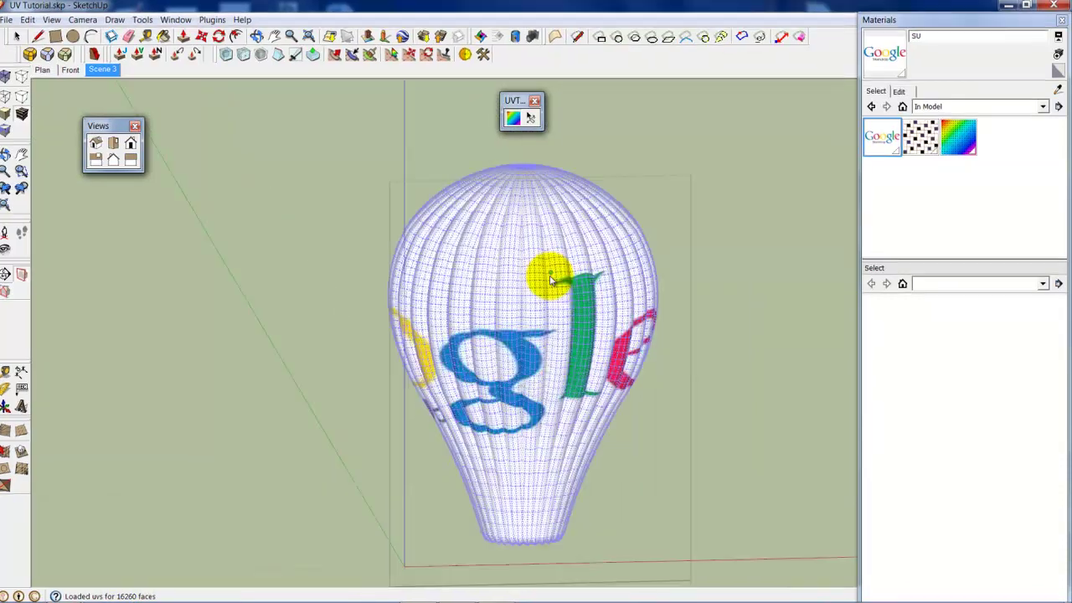
Repeat the logo texture twice around the balloon with *2u and orbit to inspect it.
mouse_move(551, 281)
middle_mouse_down()
mouse_move(360, 275)
mouse_move(545, 179)
mouse_move(507, 204)
mouse_move(421, 228)
mouse_move(330, 210)
middle_mouse_up()
type("*2u")
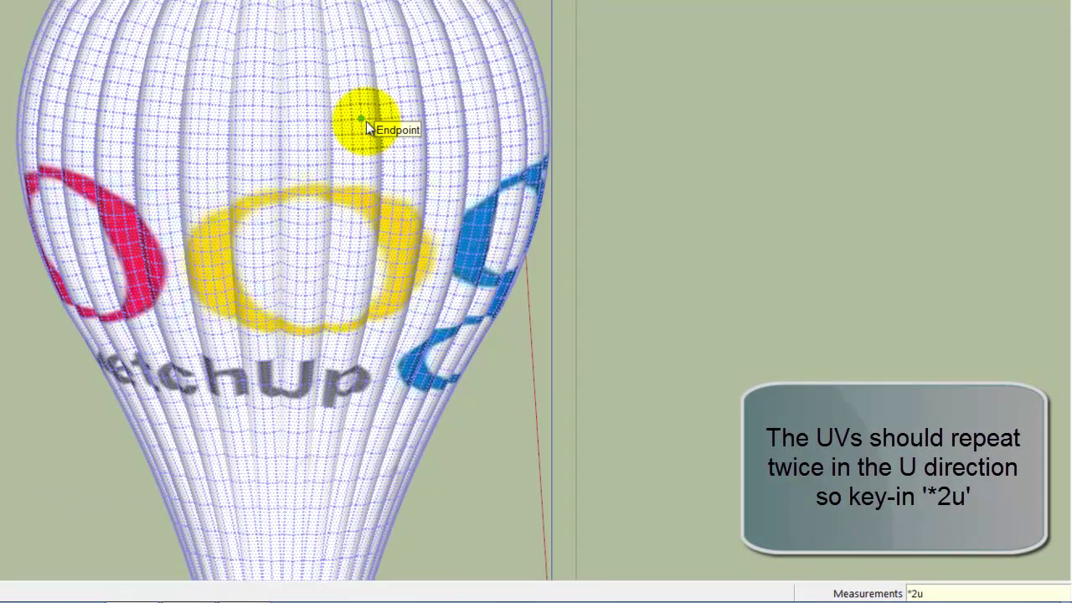
key("Return")
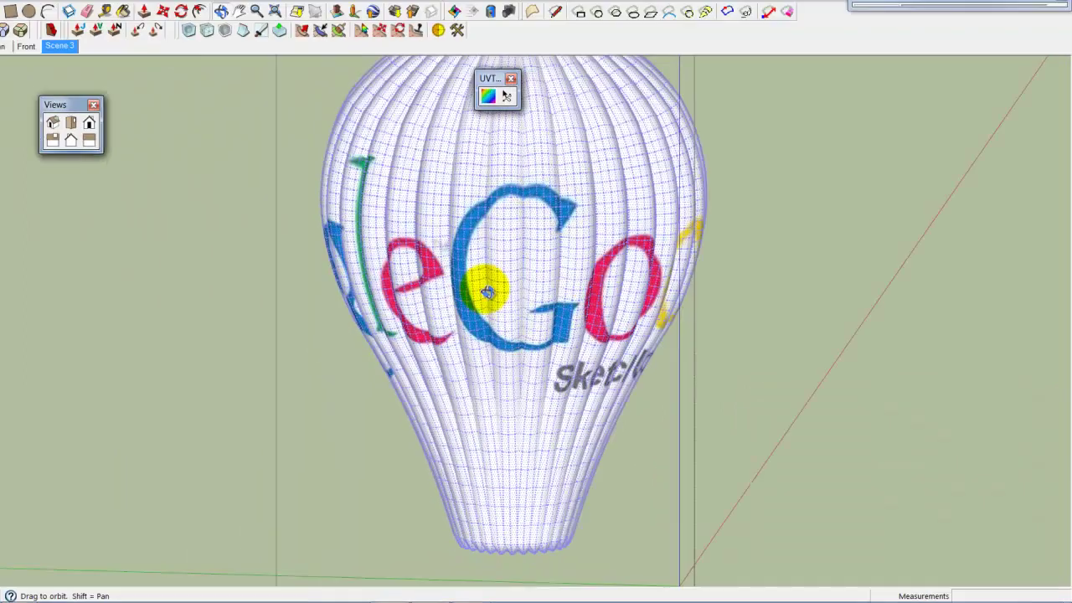
left_click_drag(627, 234, 360, 243)
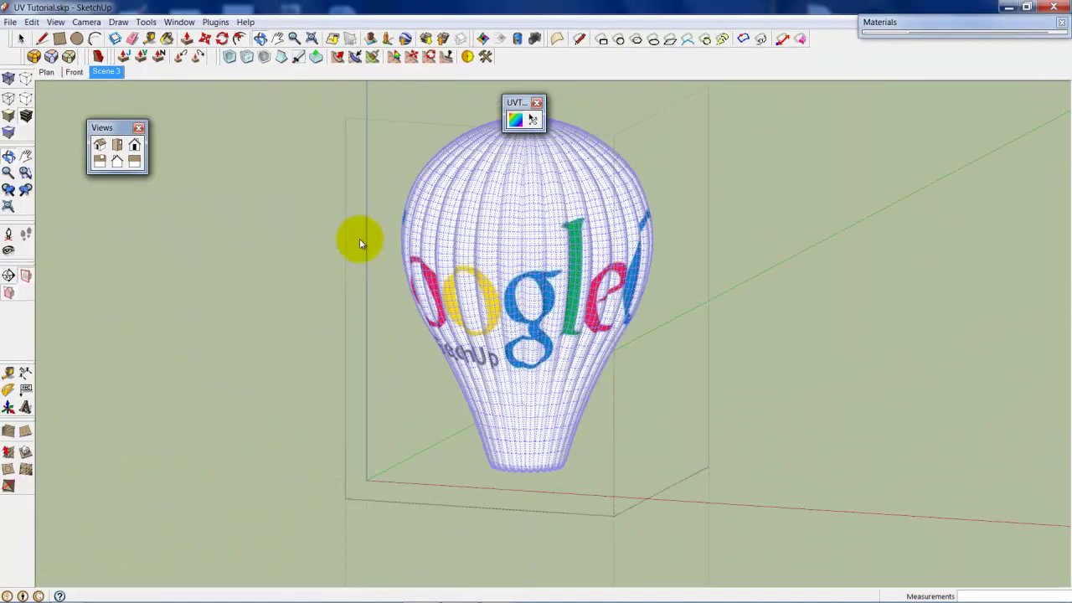
mouse_move(548, 251)
left_mouse_down()
mouse_move(574, 251)
mouse_move(509, 204)
mouse_move(449, 249)
mouse_move(556, 263)
mouse_move(419, 259)
mouse_move(438, 276)
mouse_move(444, 232)
mouse_move(453, 287)
left_mouse_up()
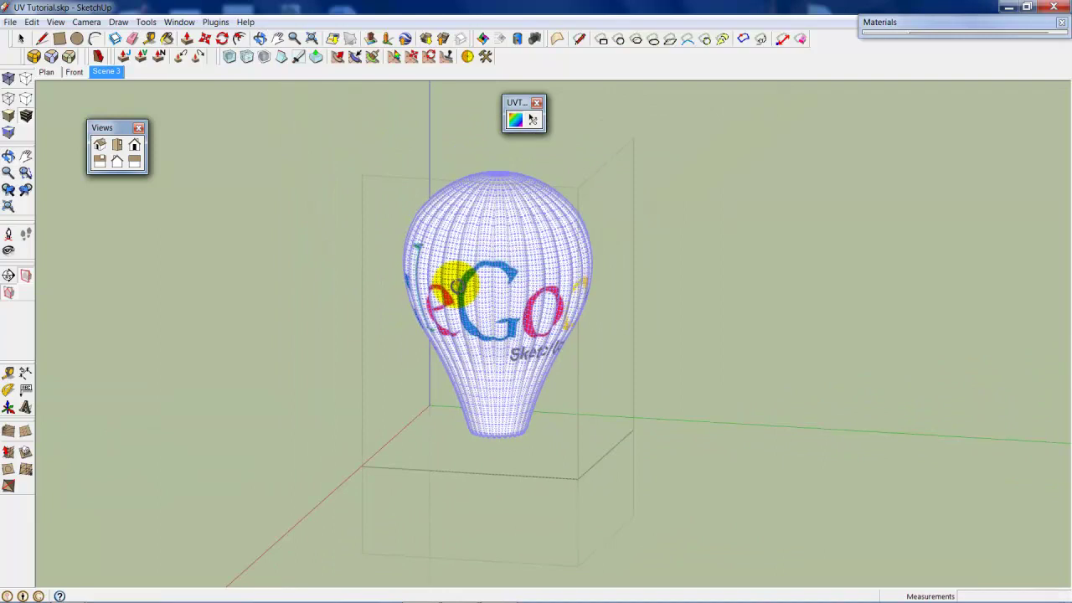
key("Escape")
mouse_move(462, 278)
middle_mouse_down()
mouse_move(486, 268)
mouse_move(461, 318)
mouse_move(462, 277)
mouse_move(536, 286)
middle_mouse_up()
key("m")
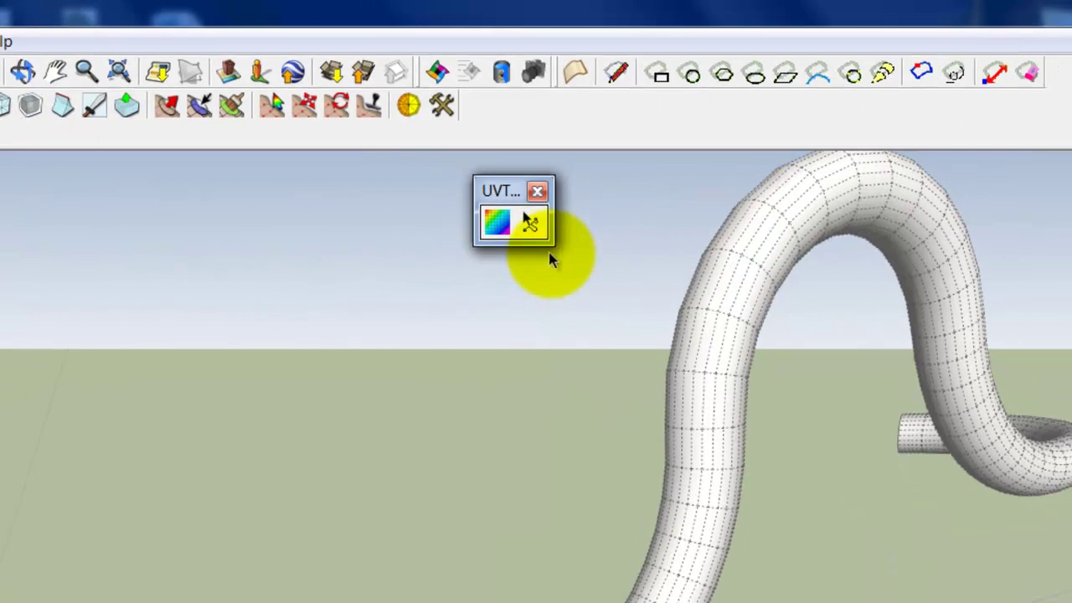
Start a UVT path selection of edges on the pipe's straight section.
left_click(533, 120)
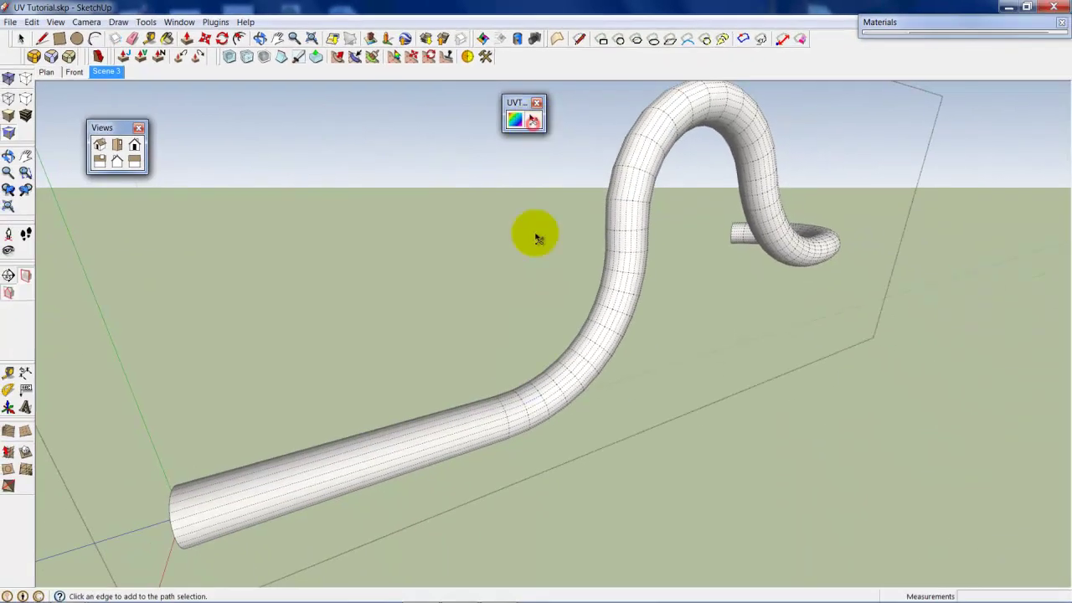
left_click(311, 484)
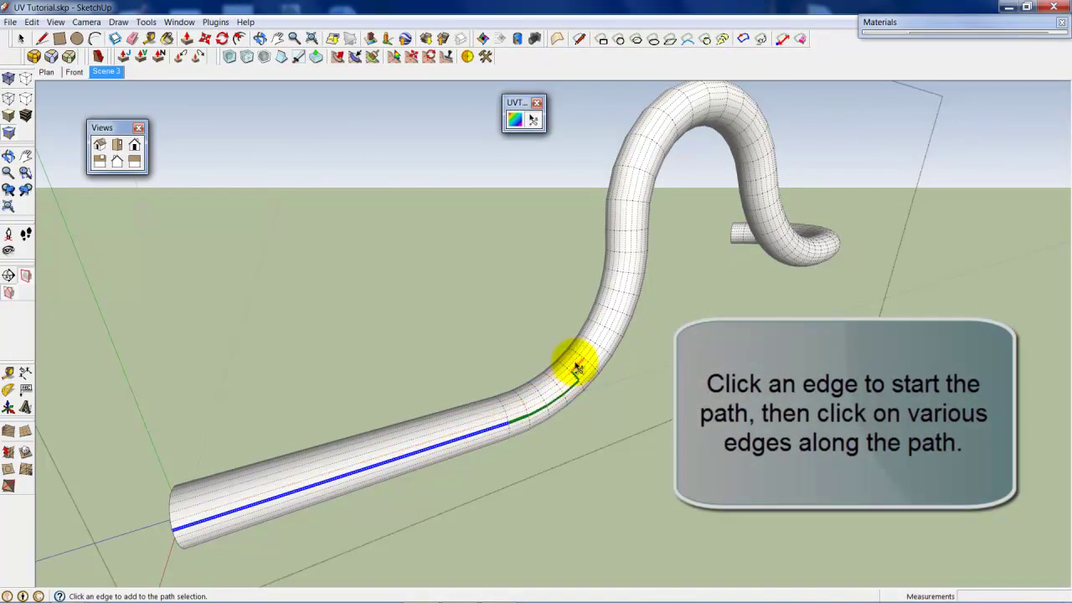
middle_click_drag(577, 368, 467, 418)
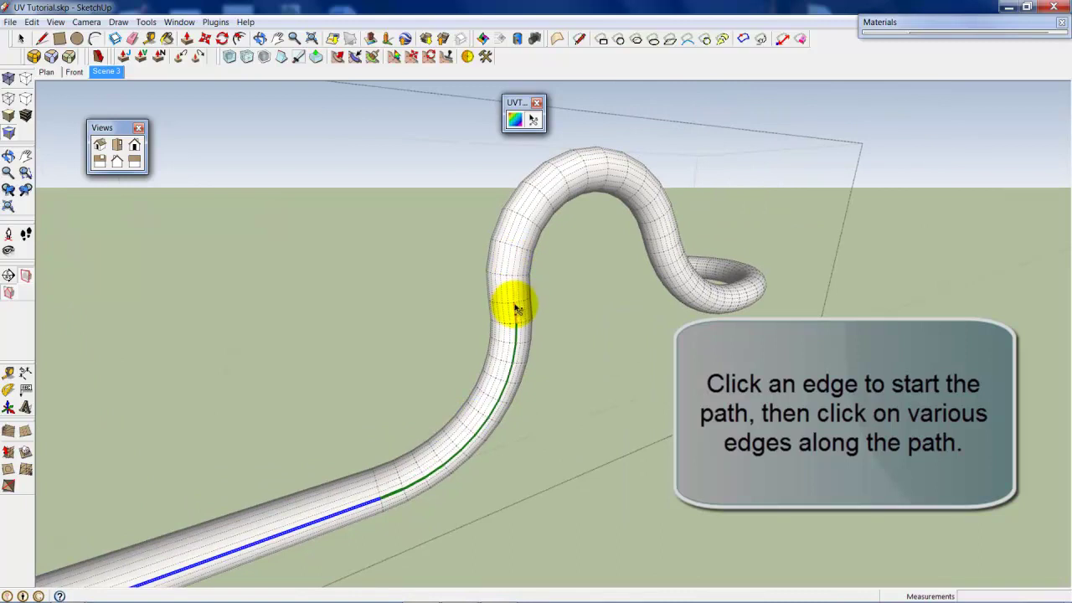
middle_click_drag(581, 192, 484, 228)
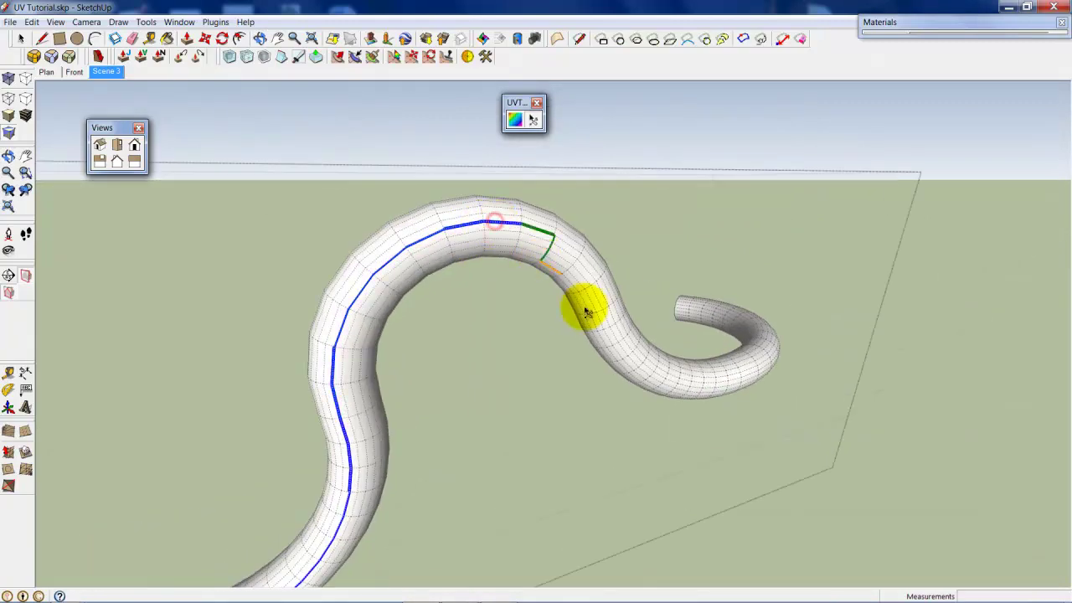
scroll(611, 356, "up", 3)
scroll(570, 347, "up", 3)
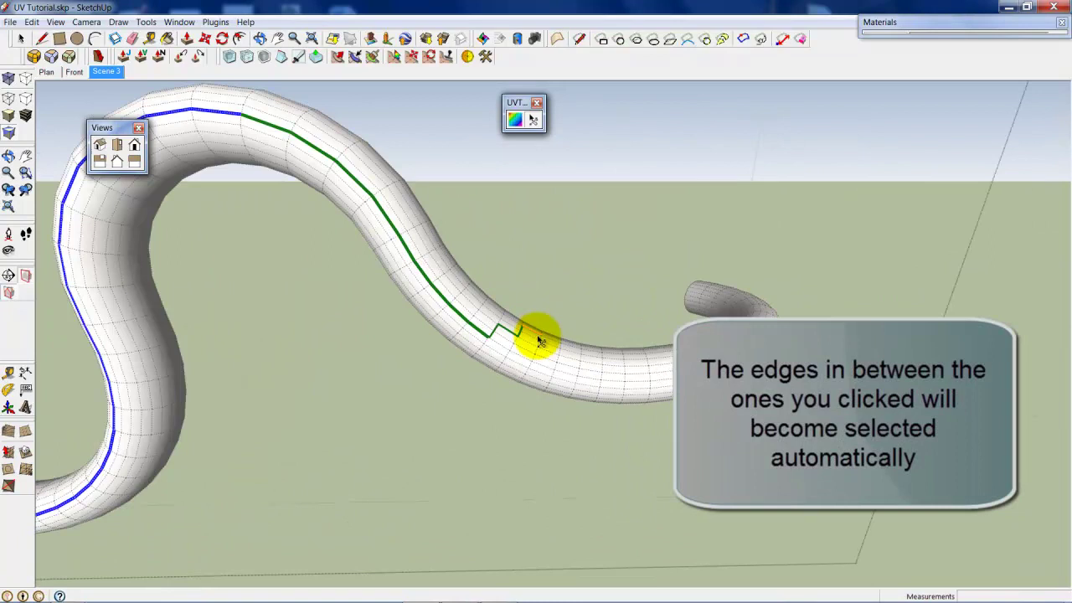
Extend the edge path along the pipe's bends to its far end.
left_click(566, 377)
scroll(609, 375, "down", 5)
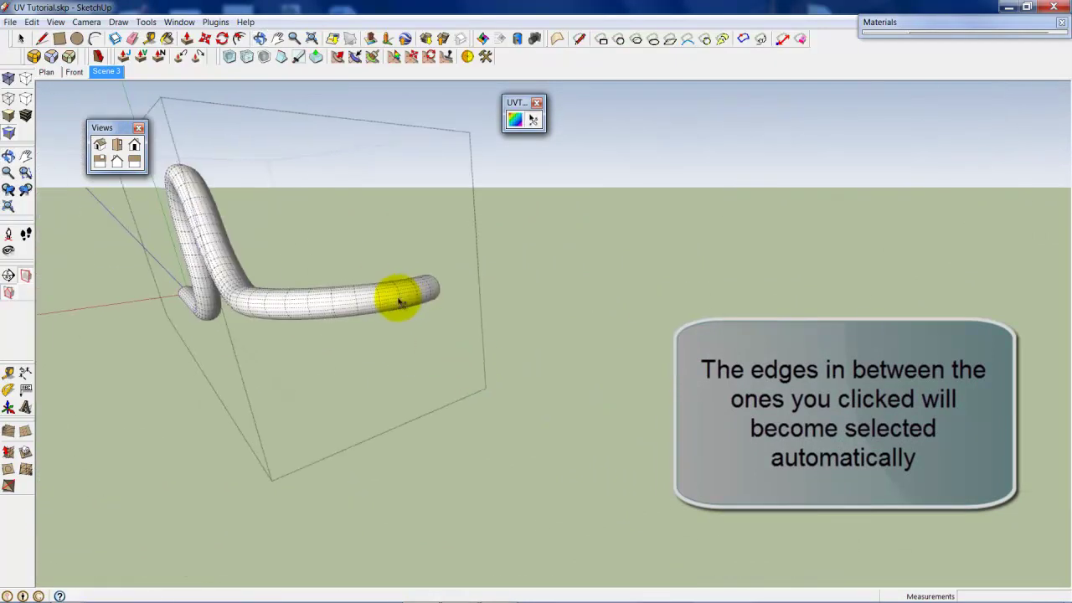
scroll(399, 301, "up", 2)
scroll(402, 302, "up", 2)
middle_click_drag(446, 295, 466, 282)
left_click(480, 276)
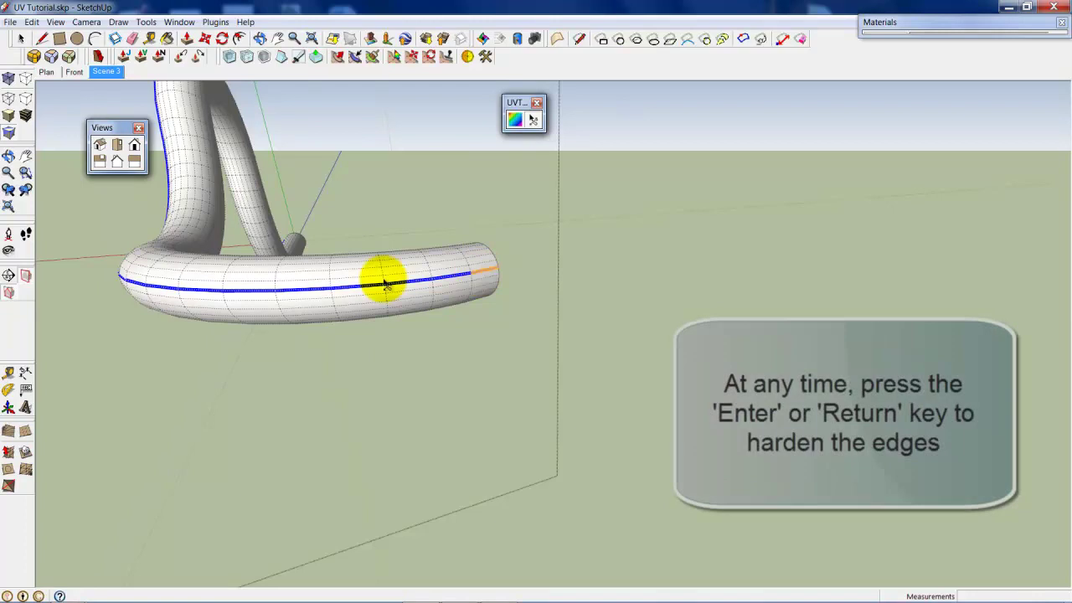
mouse_move(382, 279)
middle_mouse_down()
mouse_move(346, 328)
mouse_move(477, 326)
mouse_move(467, 347)
mouse_move(523, 352)
middle_mouse_up()
scroll(519, 350, "down", 3)
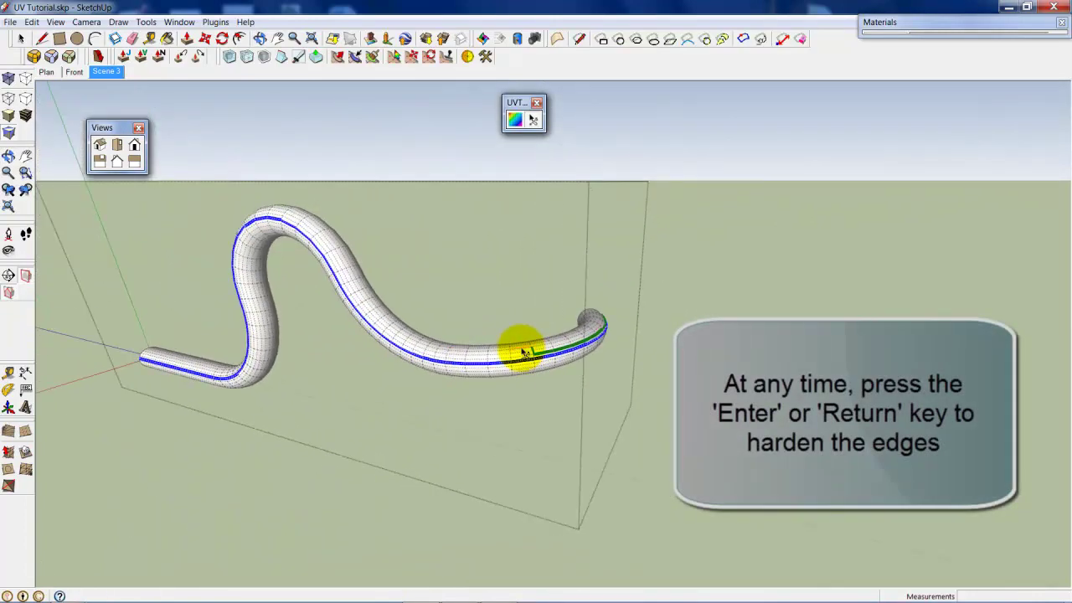
Harden the selected seam edges along the pipe.
key("Return")
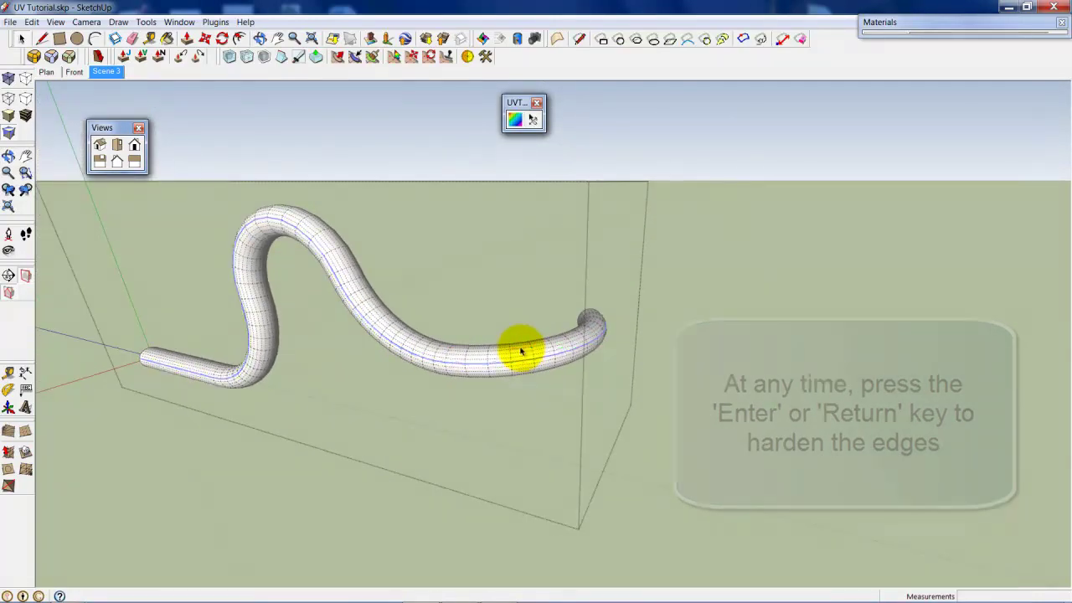
scroll(489, 366, "up", 2)
mouse_move(459, 364)
middle_mouse_down()
mouse_move(485, 354)
mouse_move(488, 333)
mouse_move(528, 305)
mouse_move(484, 318)
mouse_move(672, 326)
mouse_move(519, 330)
mouse_move(552, 344)
mouse_move(522, 374)
middle_mouse_up()
scroll(553, 344, "up", 2)
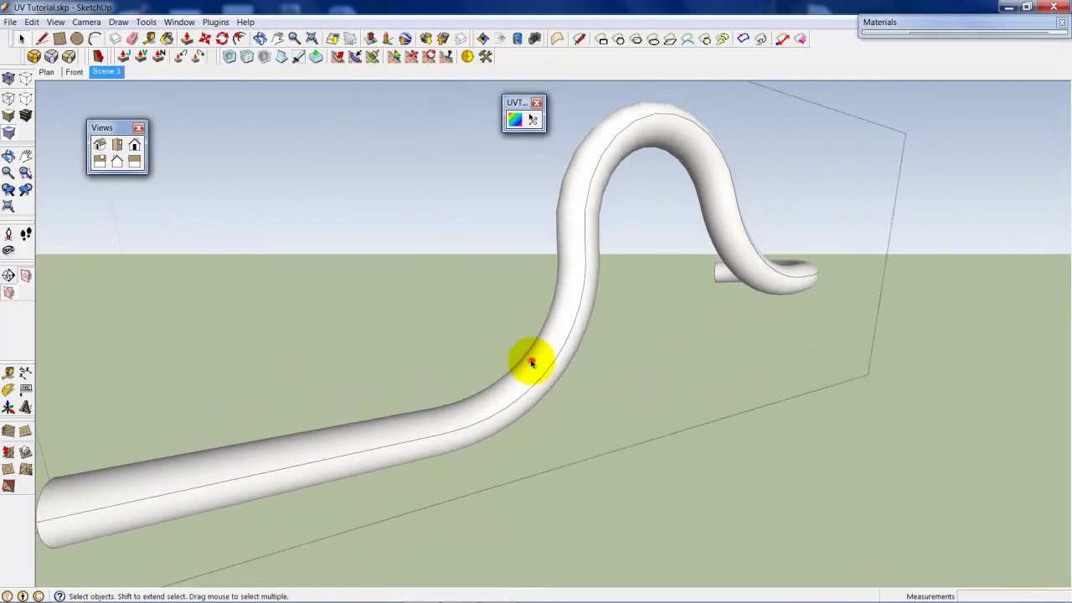
mouse_move(560, 333)
middle_mouse_down()
mouse_move(491, 354)
mouse_move(575, 323)
mouse_move(411, 436)
mouse_move(586, 371)
mouse_move(574, 359)
mouse_move(330, 360)
mouse_move(396, 327)
mouse_move(383, 366)
mouse_move(352, 364)
mouse_move(450, 407)
middle_mouse_up()
scroll(463, 425, "up", 3)
scroll(473, 427, "up", 1)
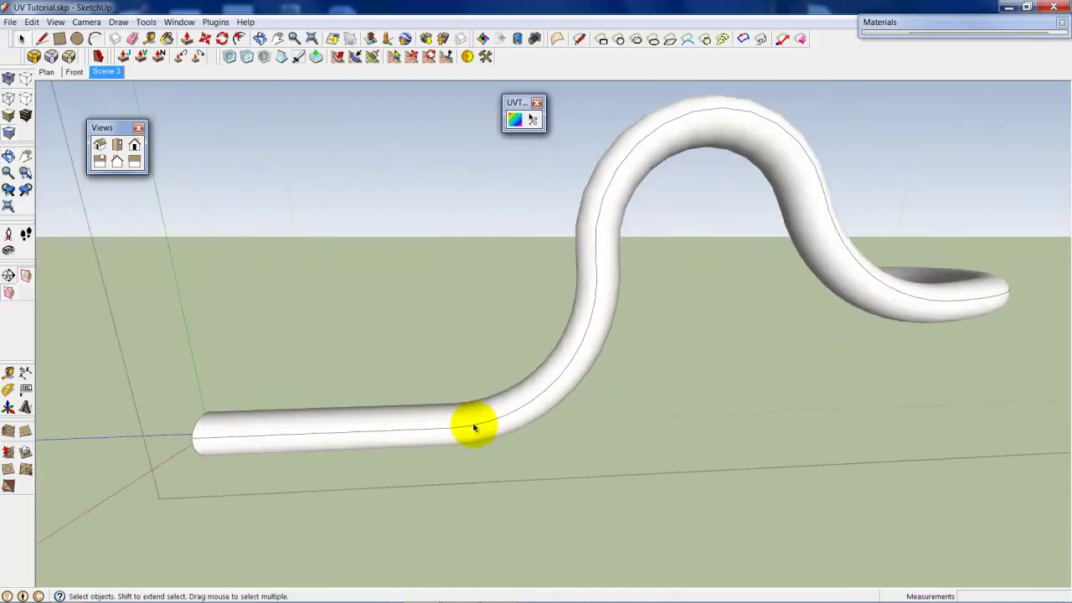
scroll(473, 427, "down", 2)
middle_click_drag(474, 426, 510, 414)
Soften and smooth the tube's edges at 20 degrees with smooth normals.
left_click(510, 416)
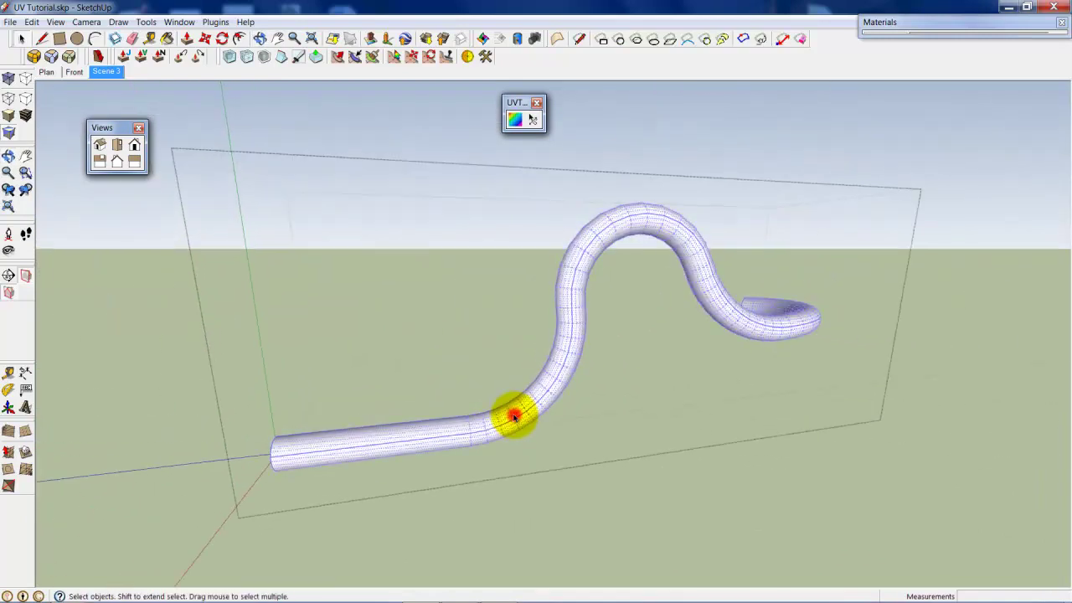
right_click(516, 418)
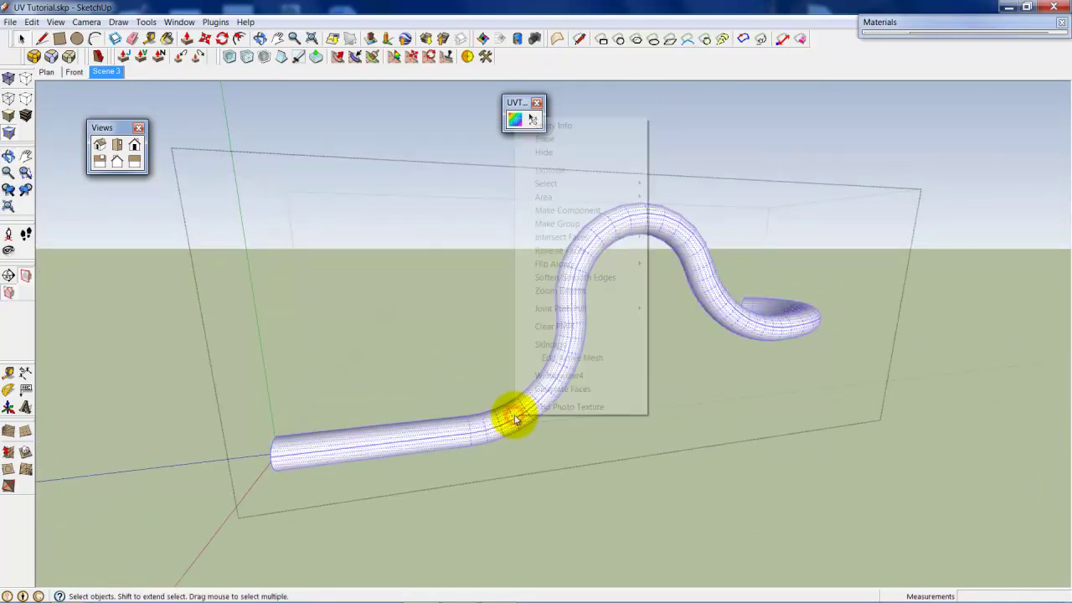
left_click(561, 279)
triple_click(562, 381)
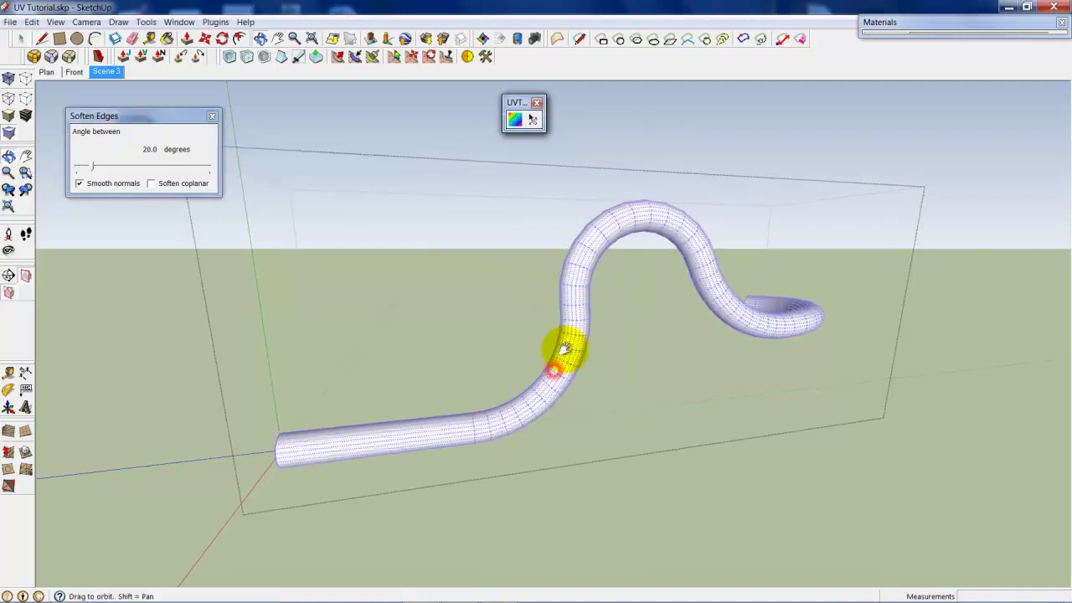
mouse_move(557, 359)
middle_mouse_down()
mouse_move(545, 402)
mouse_move(645, 426)
middle_mouse_up()
scroll(645, 426, "up", 2)
scroll(634, 411, "up", 2)
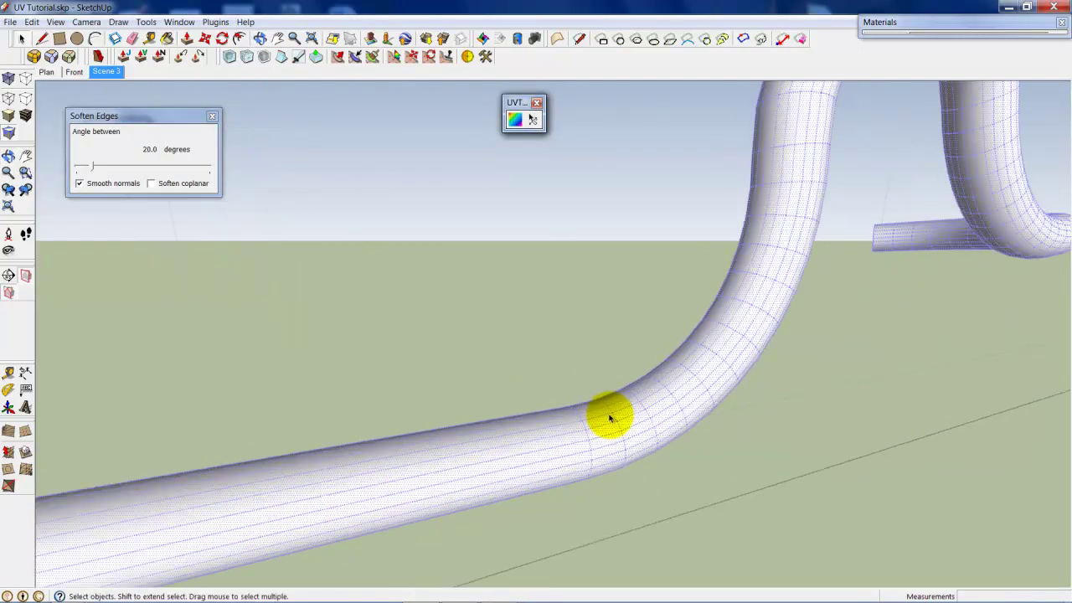
left_click(532, 118)
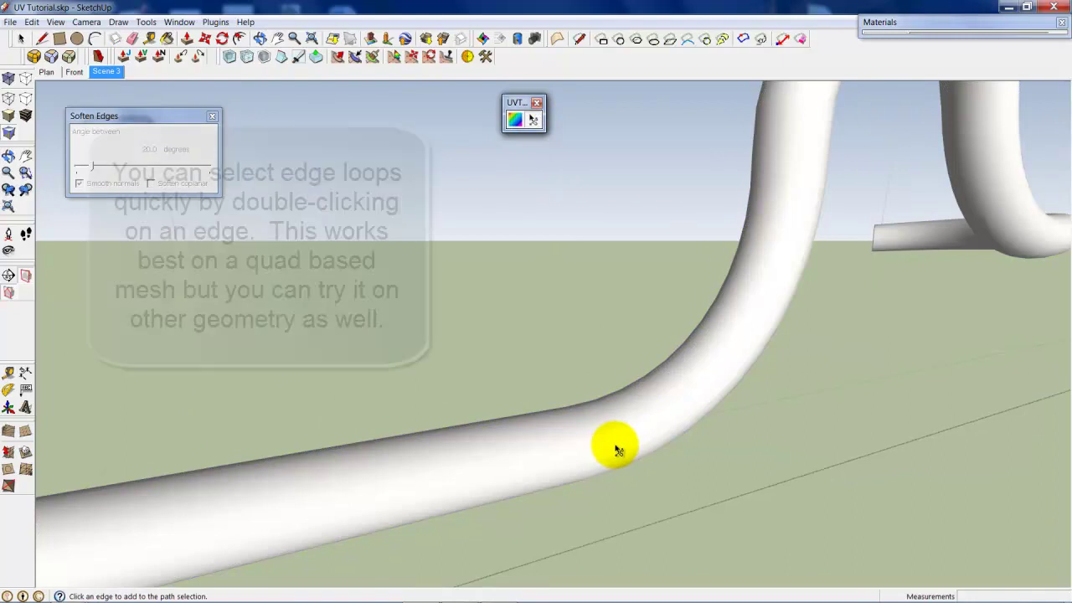
Select the ring of edges around the tube's lower bend with the path tool.
scroll(589, 436, "up", 1)
scroll(588, 437, "up", 1)
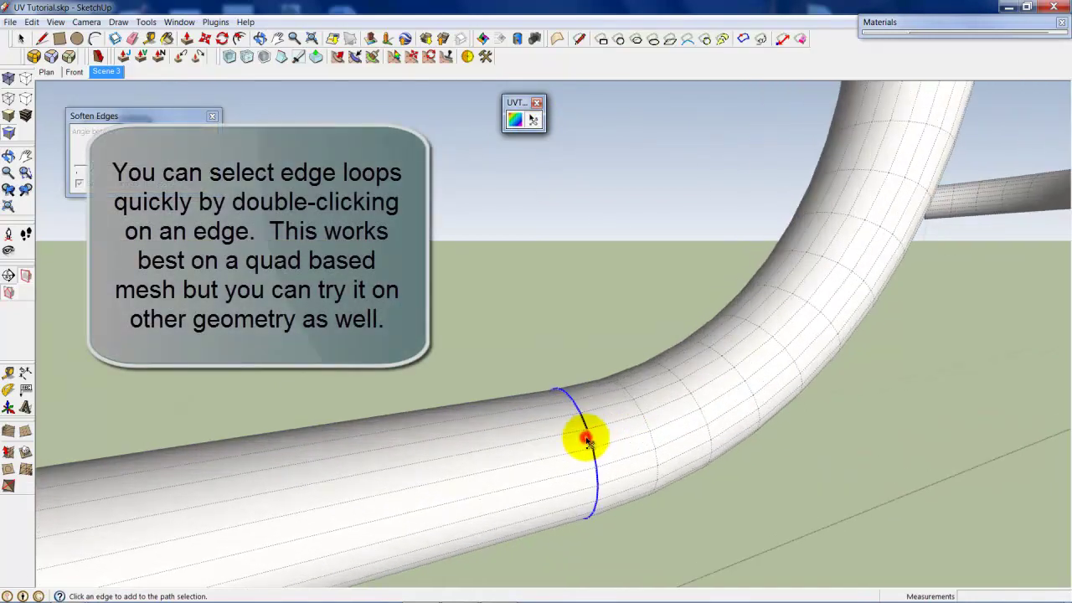
scroll(589, 439, "down", 2)
scroll(665, 418, "up", 2)
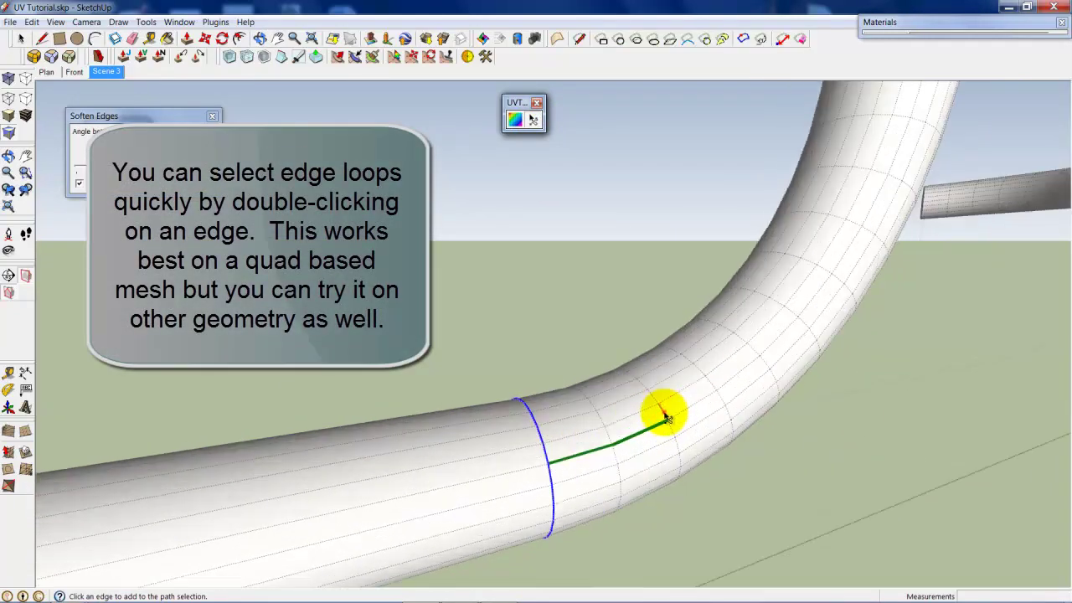
left_click(753, 352)
scroll(787, 318, "down", 2)
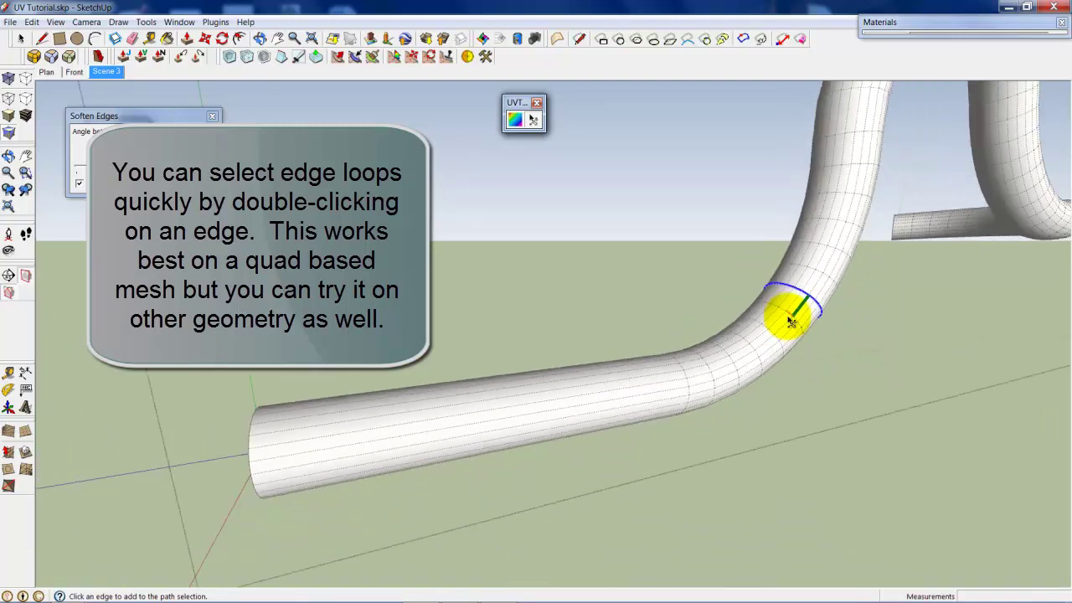
scroll(782, 310, "down", 1)
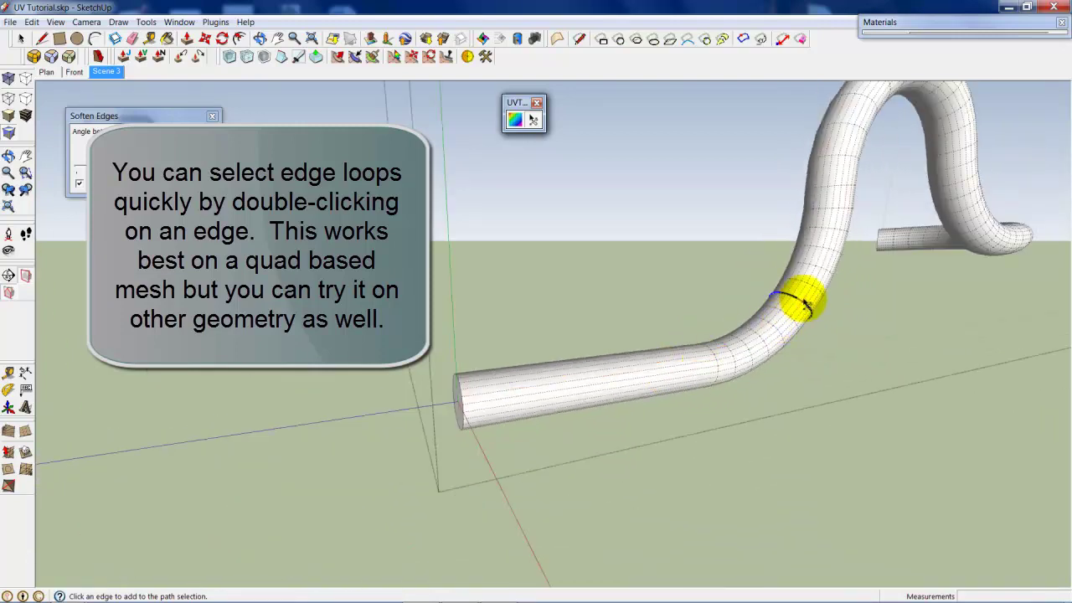
scroll(804, 302, "up", 1)
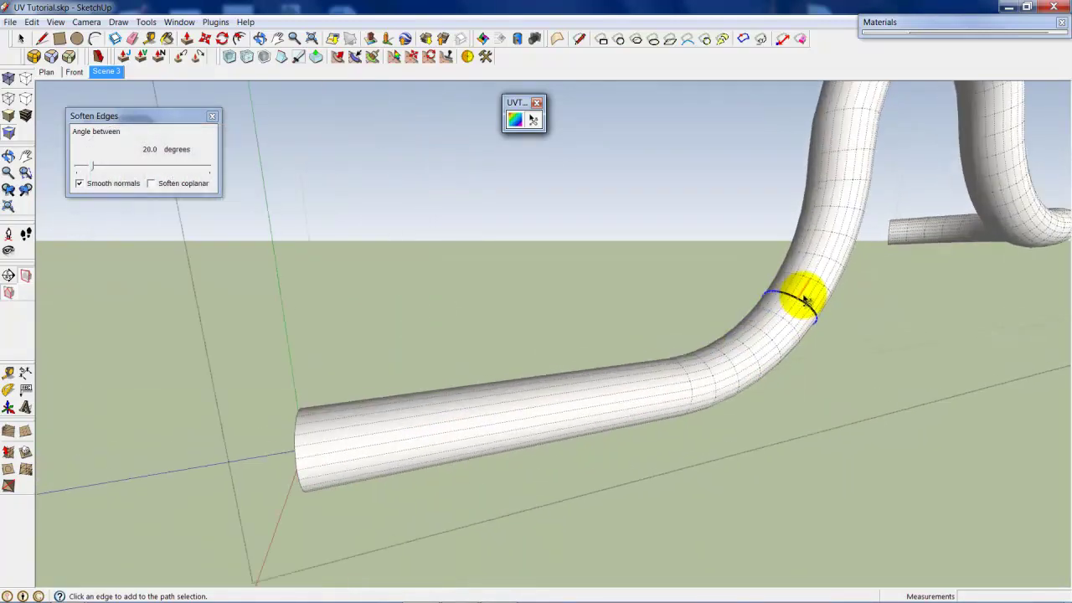
scroll(804, 301, "up", 1)
scroll(804, 302, "up", 1)
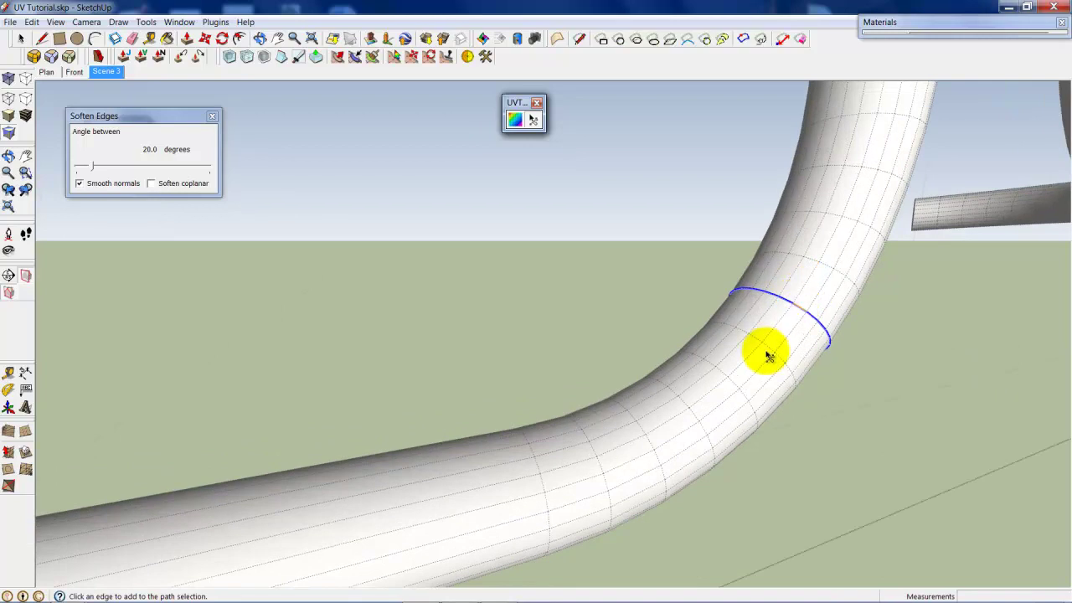
Toggle hidden geometry with Alt+H and inspect the ring seam on the bend.
key("alt+h")
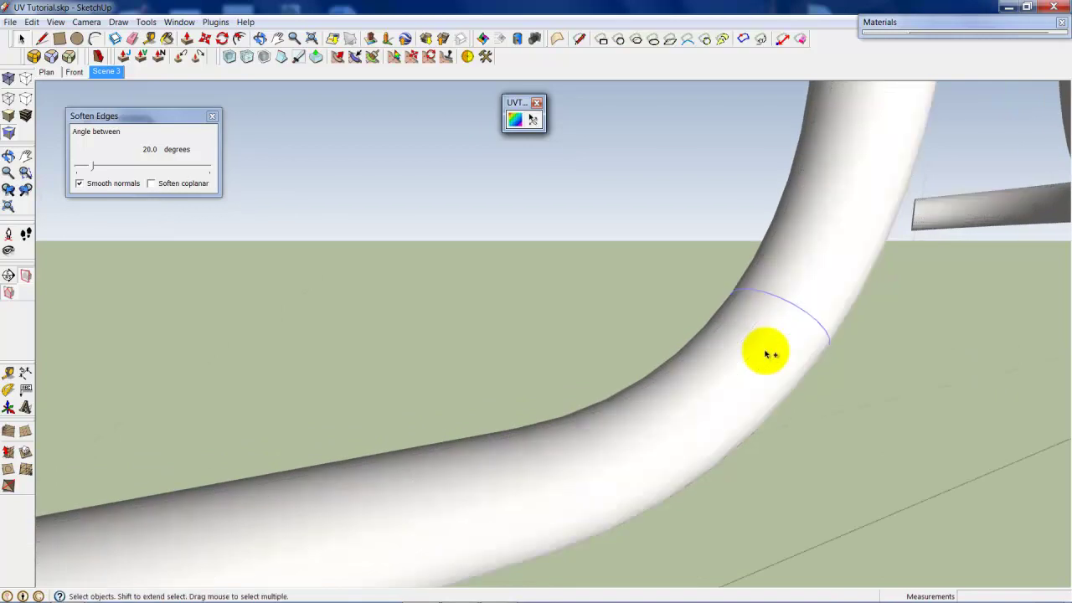
mouse_move(764, 353)
middle_mouse_down()
mouse_move(614, 406)
mouse_move(641, 364)
mouse_move(617, 407)
middle_mouse_up()
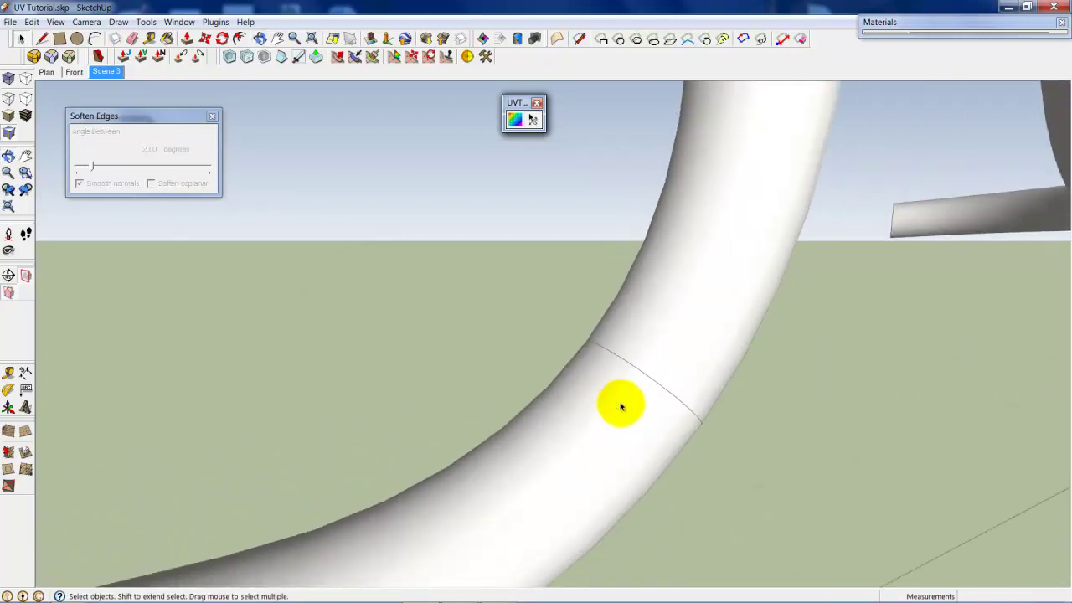
left_click(616, 409)
scroll(616, 405, "down", 2)
scroll(617, 401, "down", 1)
left_click(635, 378)
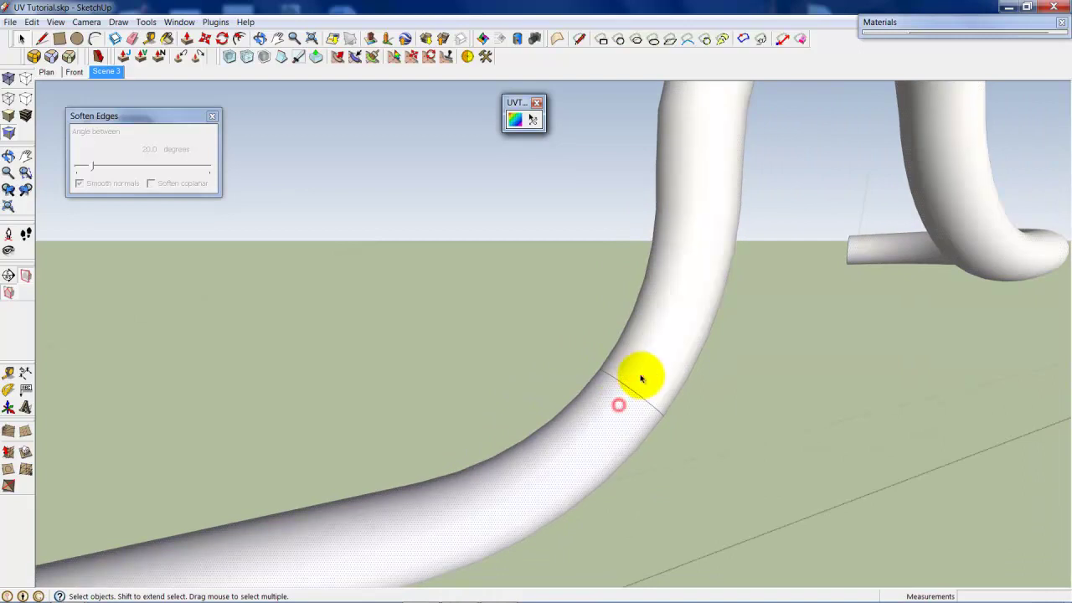
scroll(641, 376, "down", 3)
scroll(634, 382, "down", 2)
Show the tube's mesh lines and trace a seam path along the S-pipe's full length.
key("alt+h")
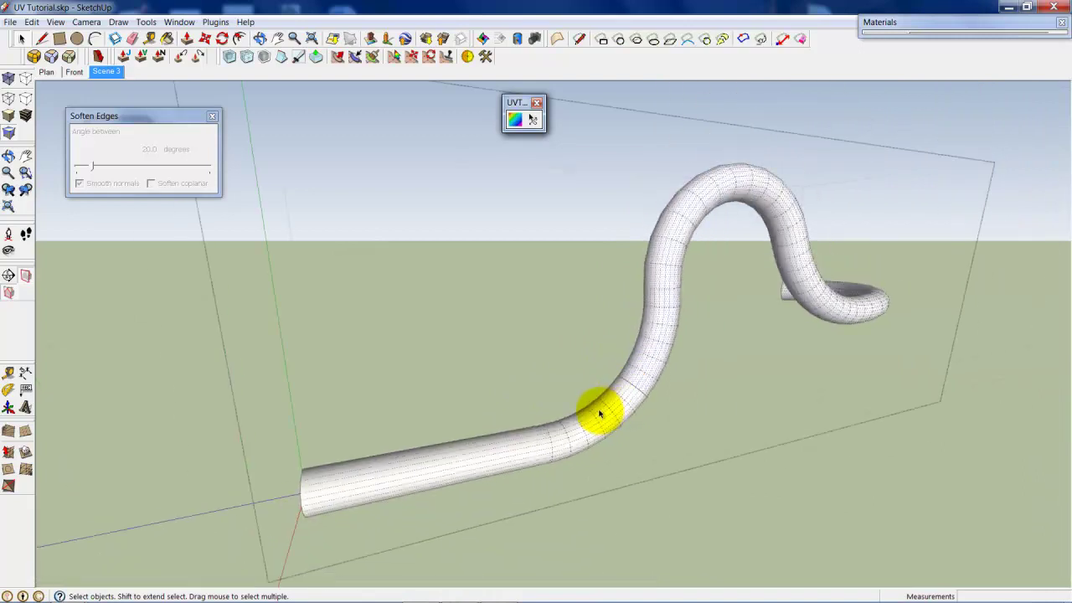
scroll(598, 411, "up", 5)
left_click(533, 119)
scroll(586, 439, "up", 2)
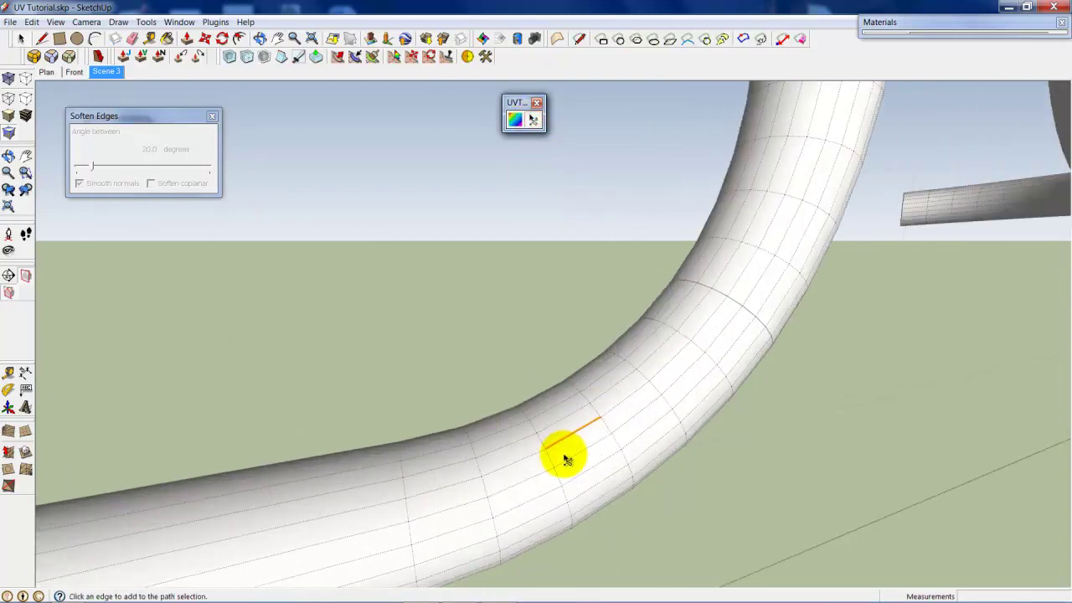
scroll(548, 458, "down", 3)
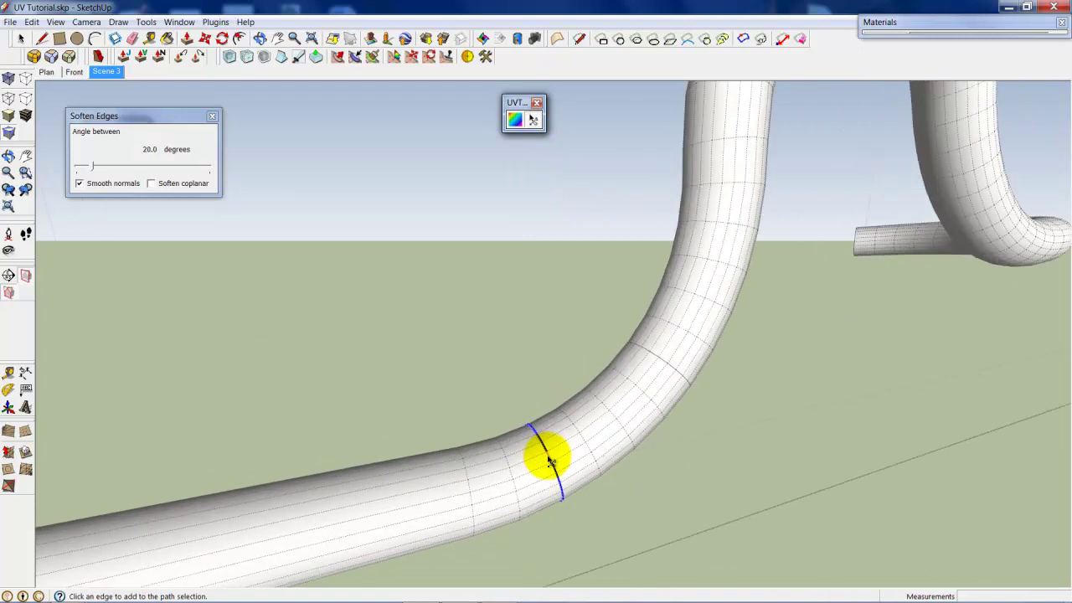
scroll(549, 460, "up", 2)
scroll(540, 463, "down", 2)
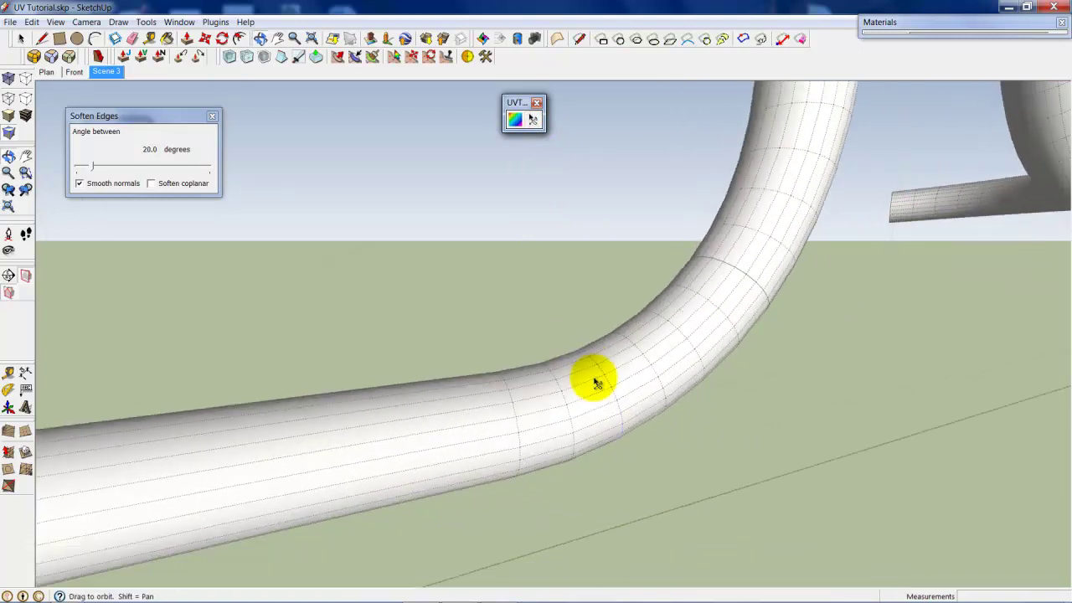
left_click(492, 424)
scroll(492, 425, "down", 2)
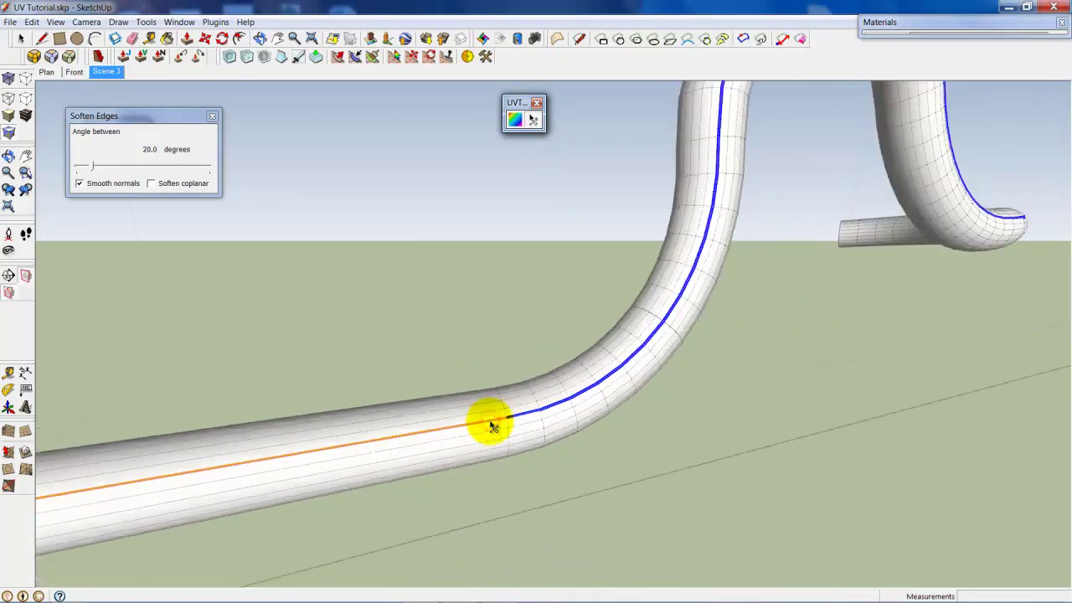
scroll(491, 424, "down", 2)
scroll(491, 425, "down", 1)
left_click(553, 356)
Orbit around the S-pipe to check the selected path reaches its far end.
middle_click_drag(555, 354, 443, 387)
scroll(438, 371, "up", 3)
scroll(438, 371, "up", 2)
scroll(315, 391, "down", 3)
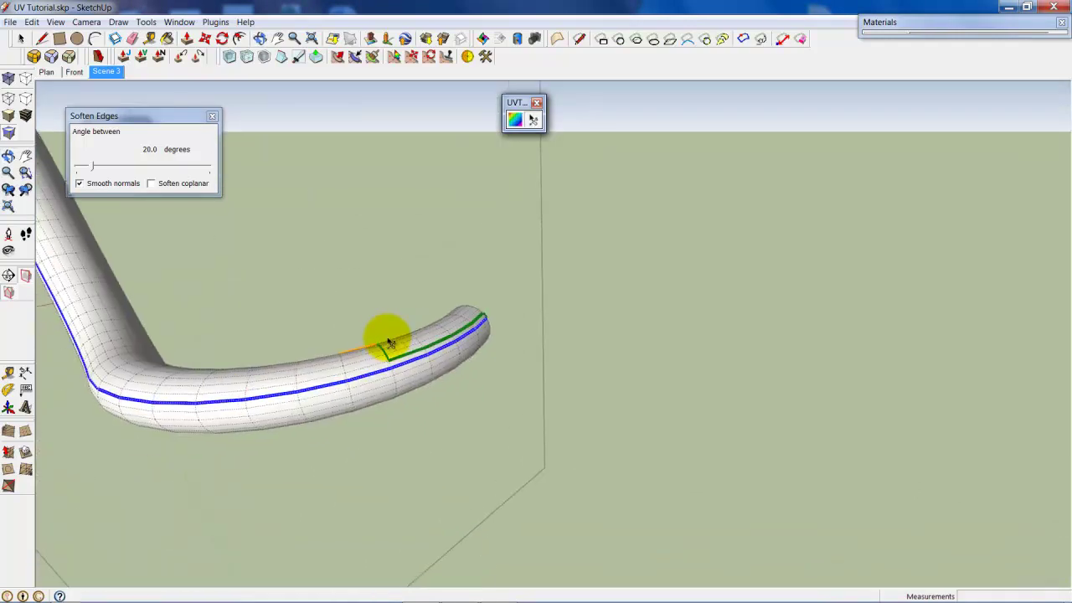
mouse_move(383, 340)
middle_mouse_down()
mouse_move(519, 413)
mouse_move(447, 382)
middle_mouse_up()
scroll(545, 358, "up", 2)
middle_click_drag(545, 358, 423, 337)
Clear the tube's path selection, then select the road ramp group and enter it for editing.
left_click(422, 336)
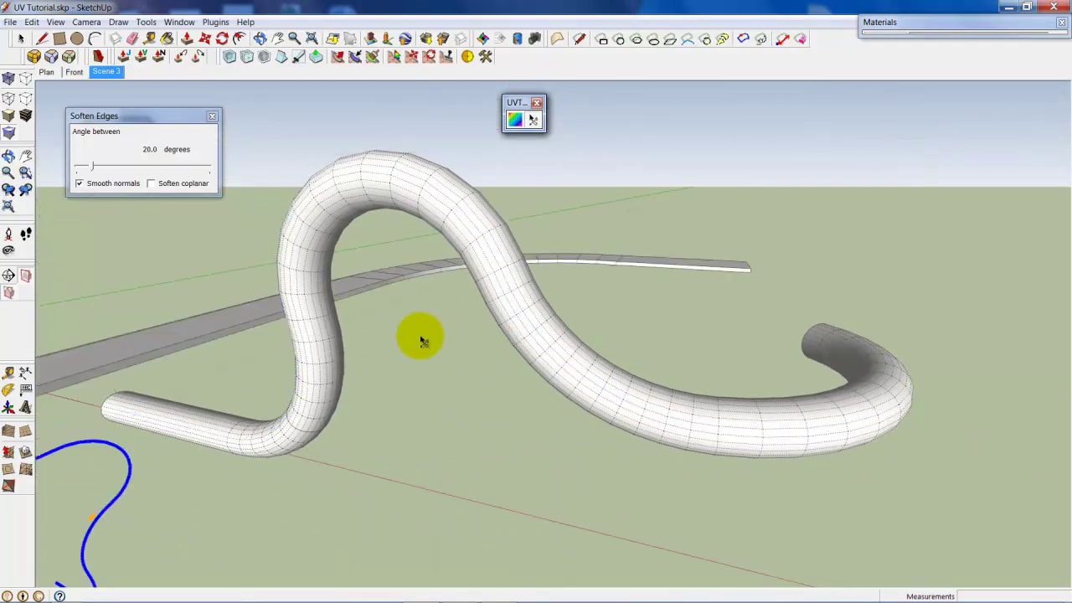
scroll(330, 341, "down", 2)
mouse_move(330, 341)
middle_mouse_down()
mouse_move(275, 346)
mouse_move(395, 371)
mouse_move(354, 408)
middle_mouse_up()
scroll(374, 359, "up", 2)
scroll(376, 362, "up", 1)
left_click(376, 362)
double_click(376, 362)
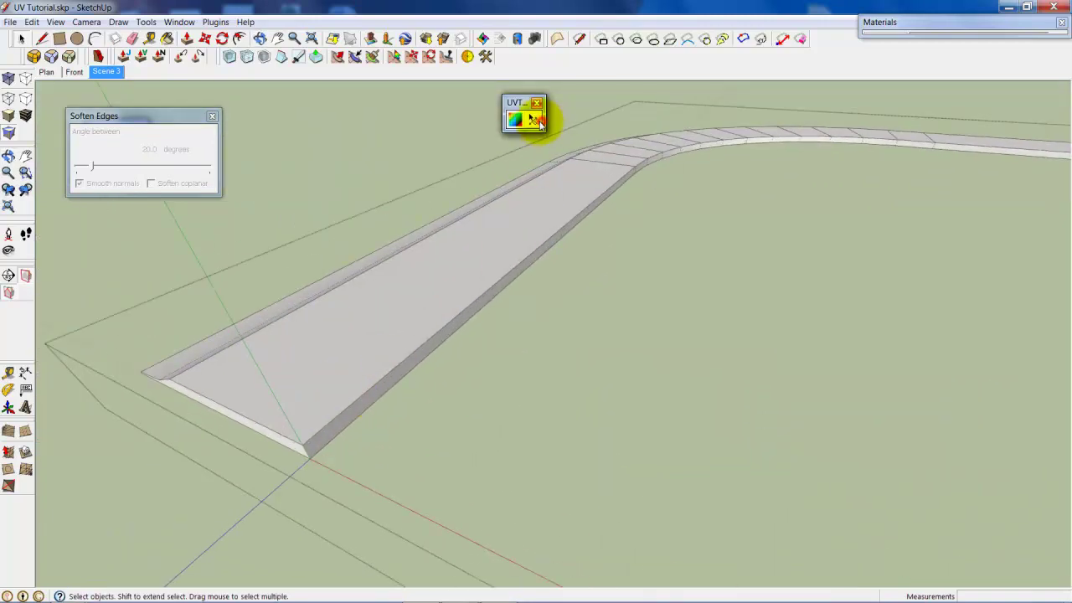
Path-select the ramp's curved edge from its start edge to its end edge.
left_click(535, 119)
left_click(379, 373)
scroll(352, 368, "down", 2)
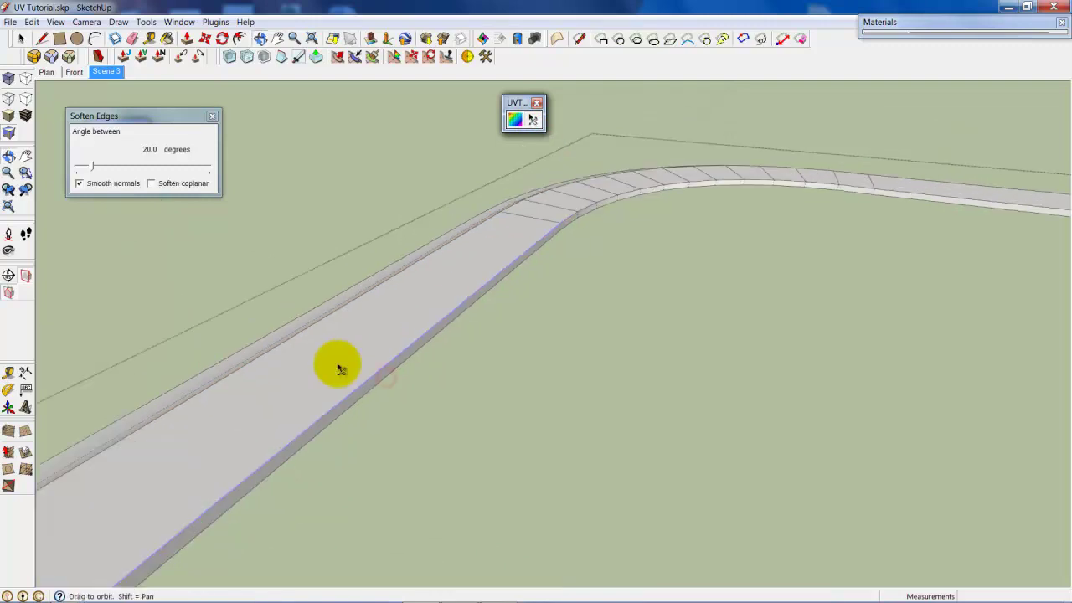
scroll(469, 293, "down", 1)
left_click(720, 230)
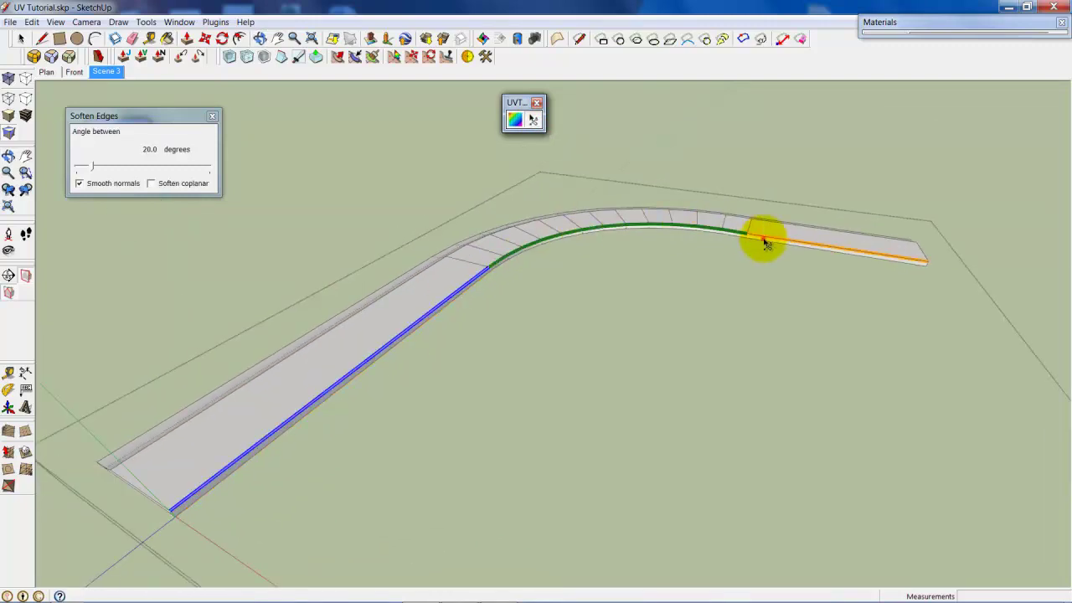
Orbit over the road ramp to check the seam paths along its long sides.
mouse_move(764, 243)
middle_mouse_down()
mouse_move(720, 273)
mouse_move(773, 299)
mouse_move(711, 359)
mouse_move(566, 254)
mouse_move(594, 364)
mouse_move(441, 449)
middle_mouse_up()
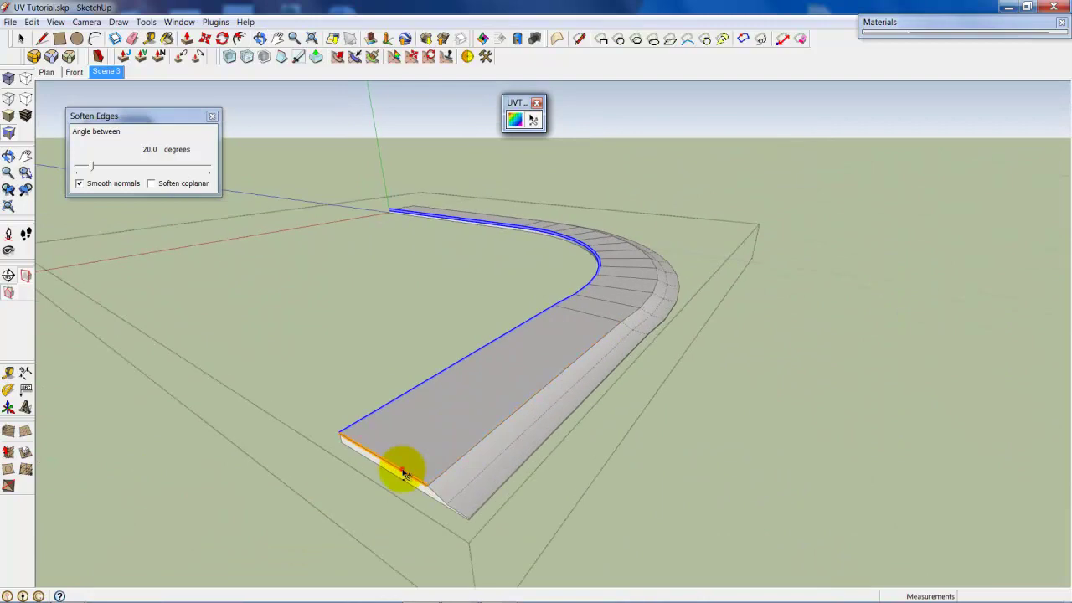
mouse_move(617, 354)
middle_mouse_down()
mouse_move(332, 444)
mouse_move(498, 373)
mouse_move(454, 352)
mouse_move(498, 349)
mouse_move(610, 249)
middle_mouse_up()
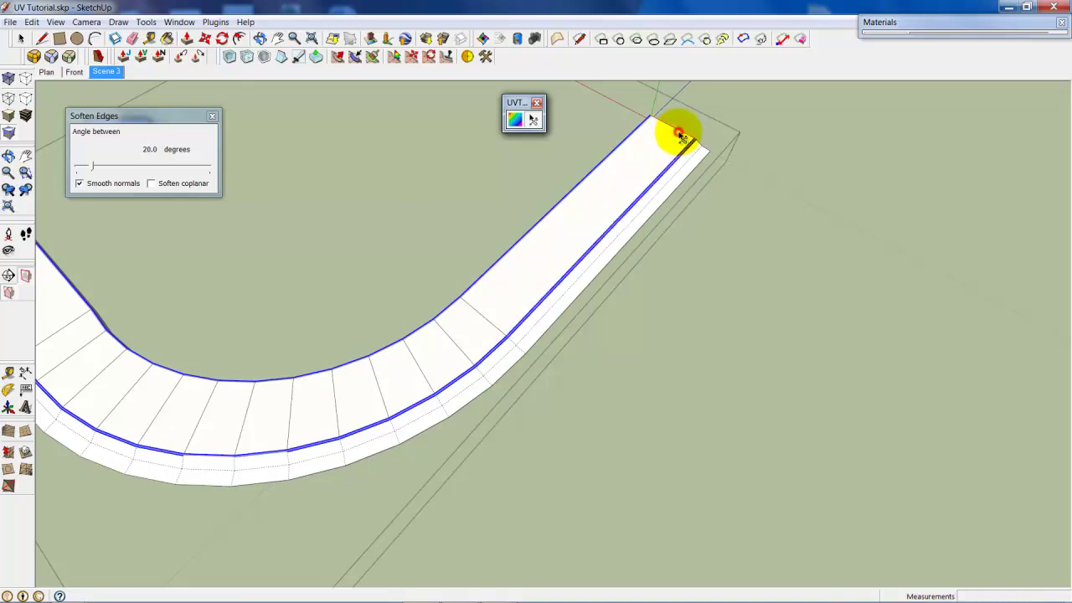
scroll(681, 137, "down", 2)
scroll(646, 156, "down", 1)
scroll(627, 172, "up", 2)
scroll(576, 238, "down", 1)
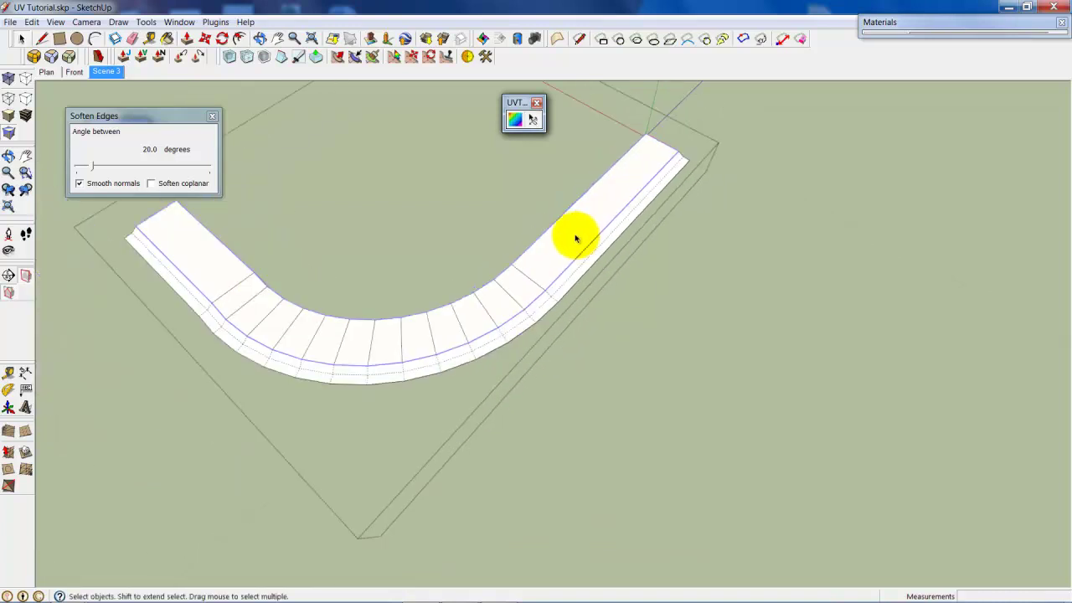
mouse_move(575, 239)
middle_mouse_down()
mouse_move(605, 307)
mouse_move(596, 265)
mouse_move(622, 167)
mouse_move(616, 274)
mouse_move(691, 303)
mouse_move(660, 320)
mouse_move(820, 249)
mouse_move(662, 318)
mouse_move(686, 313)
mouse_move(376, 337)
mouse_move(414, 239)
middle_mouse_up()
Zoom in on the chair and begin a seam path across its back shell with the path tool (P).
scroll(653, 318, "down", 2)
scroll(372, 279, "up", 3)
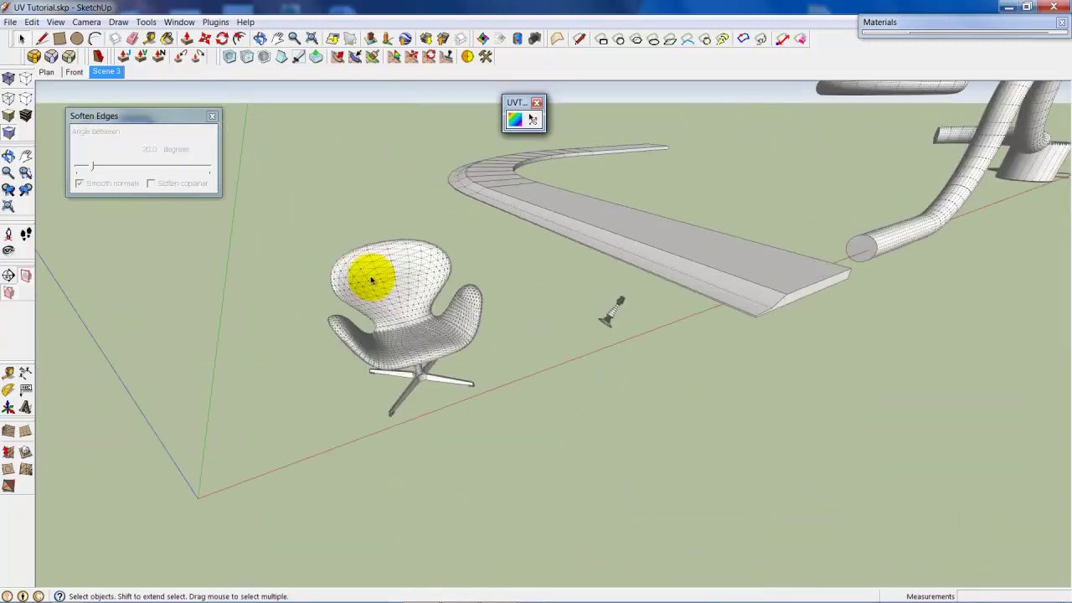
scroll(372, 276, "up", 3)
scroll(419, 281, "up", 1)
scroll(394, 290, "up", 3)
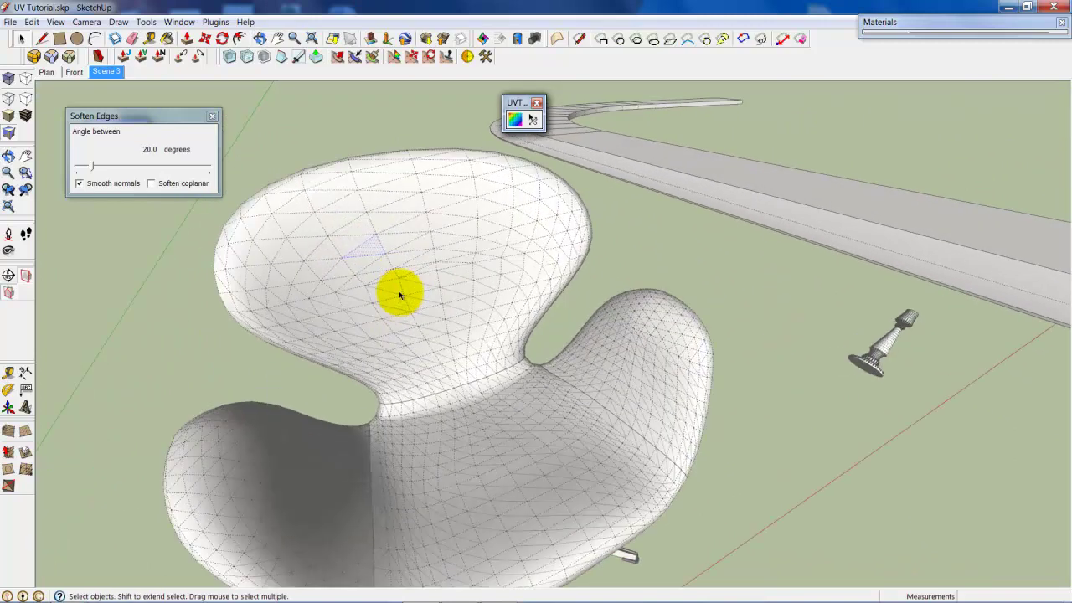
scroll(397, 289, "up", 1)
key("p")
middle_click_drag(258, 282, 365, 274)
left_click(360, 297)
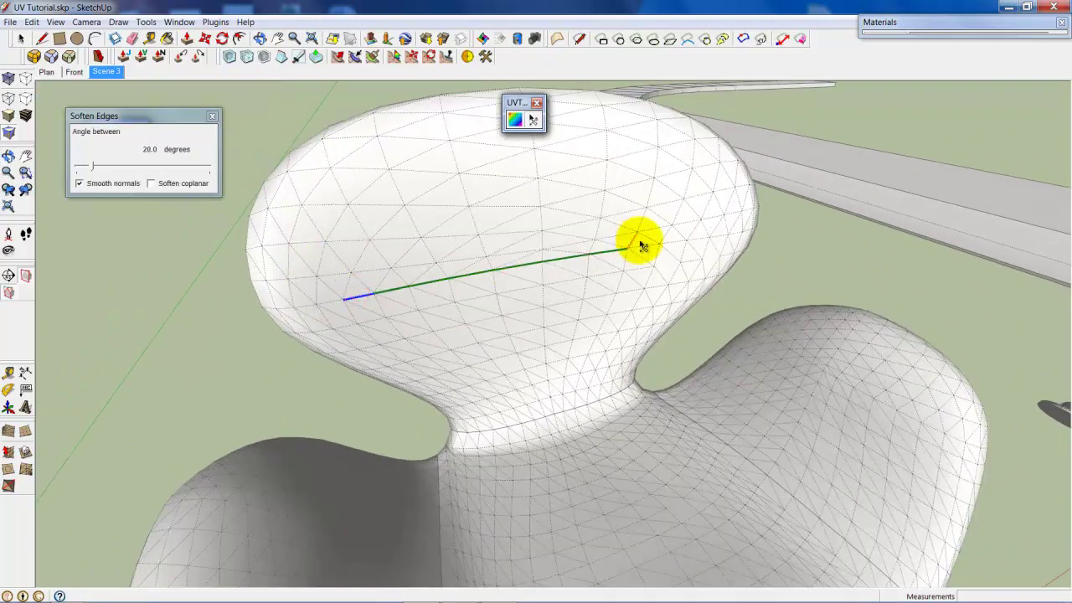
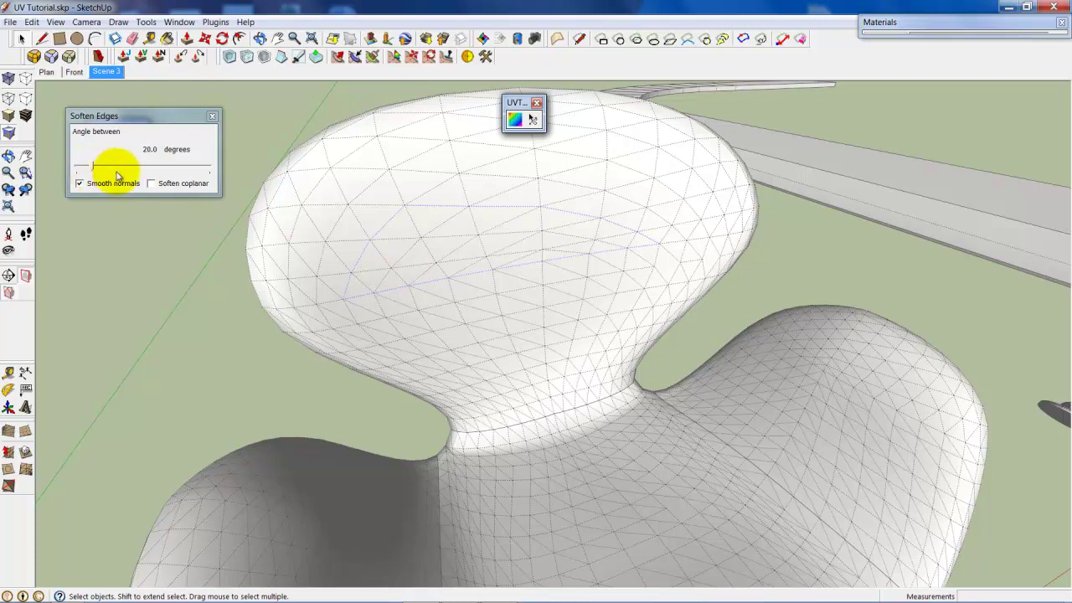
Orbit to see the whole chair and double-click a seat edge to select an edge loop.
scroll(548, 289, "down", 3)
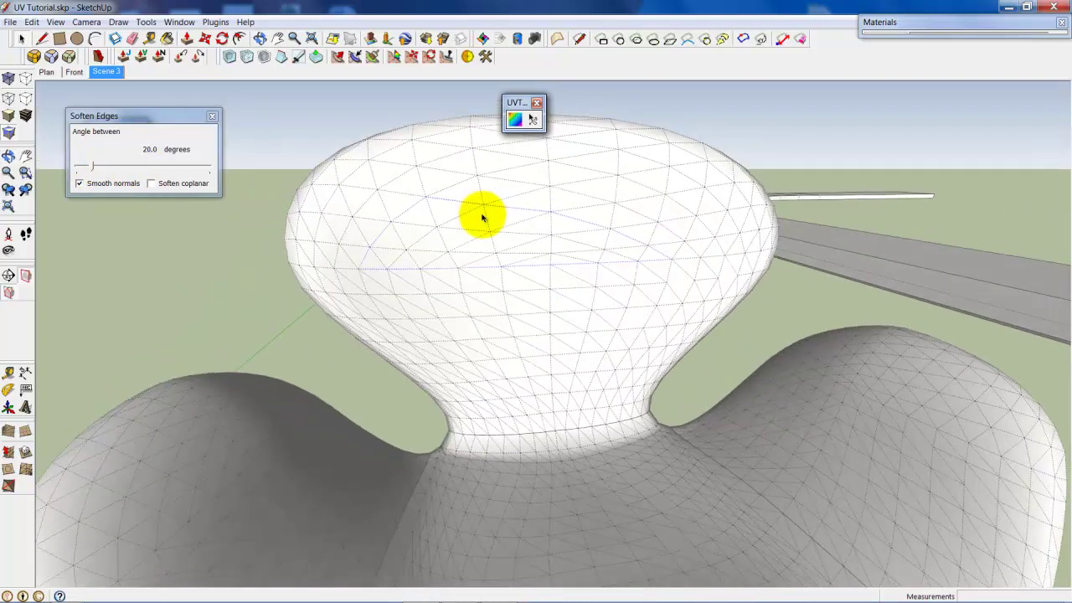
middle_click_drag(483, 215, 426, 352)
scroll(362, 358, "up", 2)
scroll(361, 358, "up", 2)
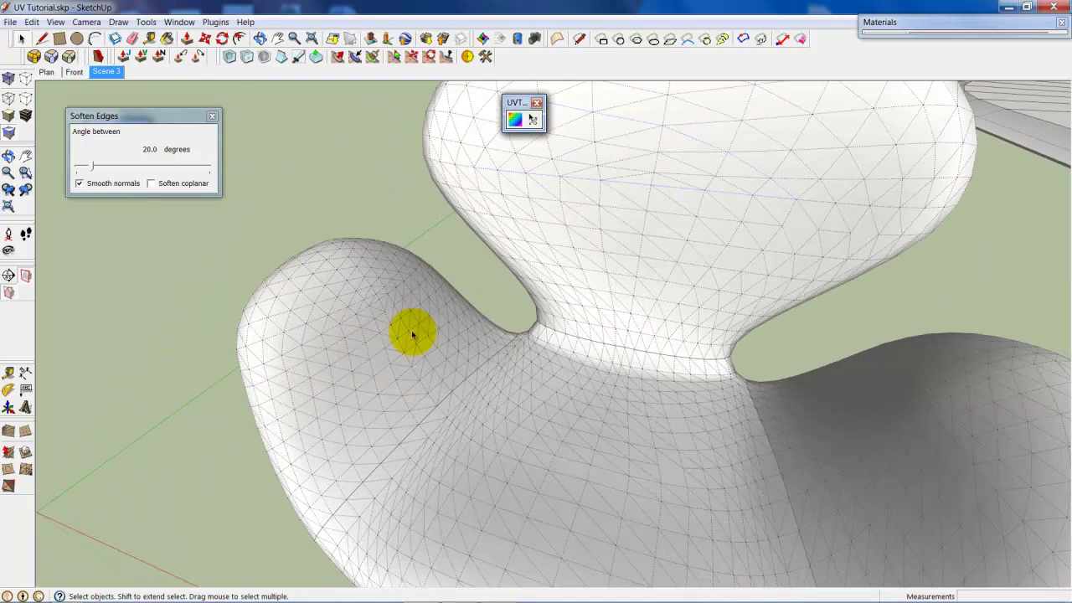
scroll(411, 330, "up", 1)
scroll(418, 318, "up", 2)
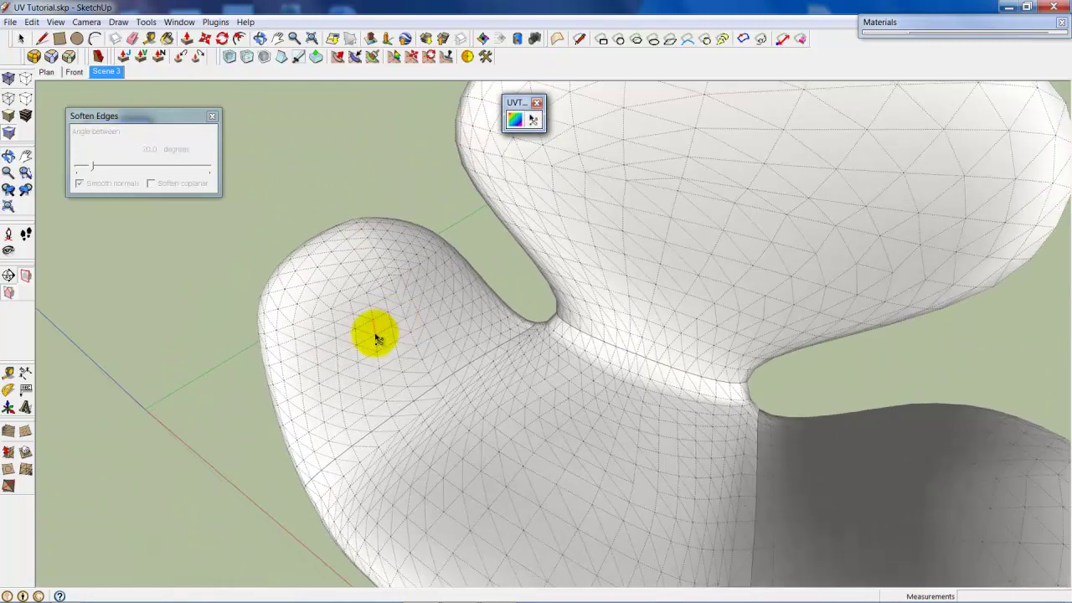
scroll(364, 339, "up", 2)
double_click(360, 318)
Orbit around the chair and armrest to inspect the seam, ending on a top-down seat view.
scroll(393, 315, "down", 2)
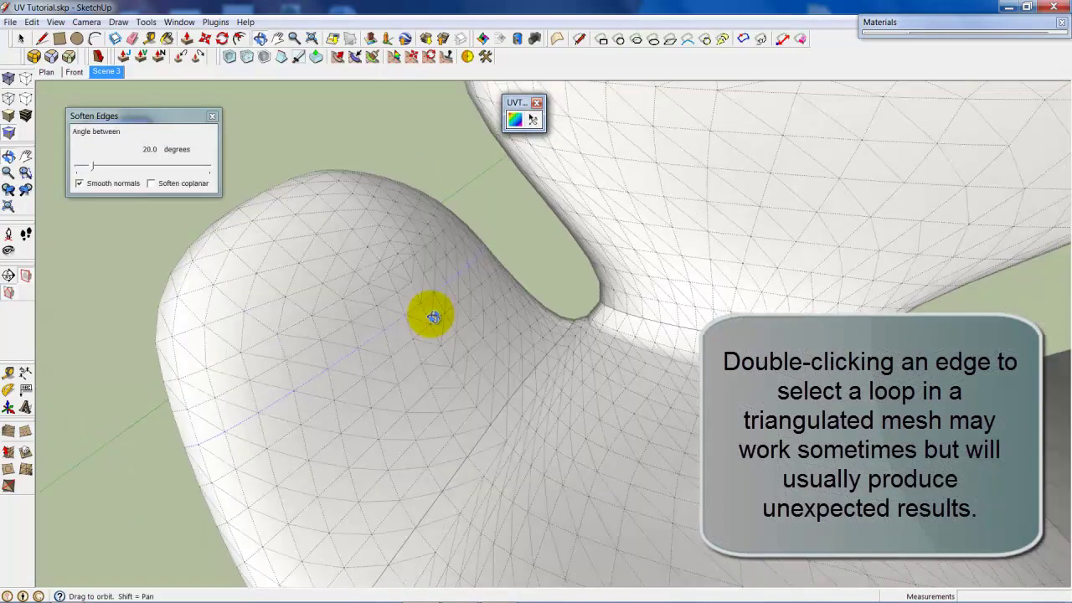
mouse_move(431, 311)
middle_mouse_down()
mouse_move(592, 382)
mouse_move(617, 347)
mouse_move(619, 369)
mouse_move(765, 263)
middle_mouse_up()
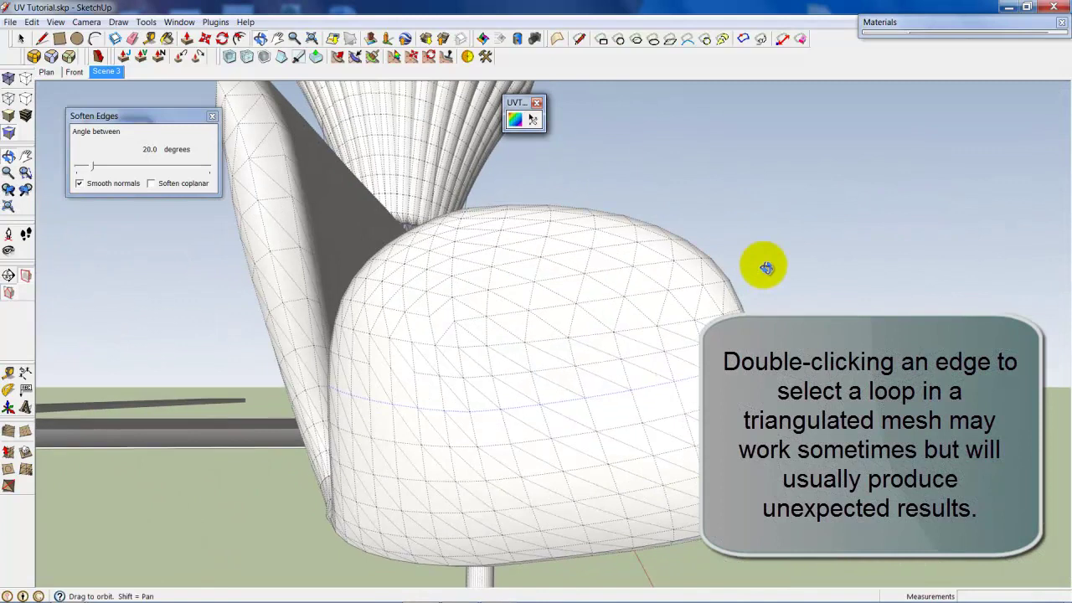
middle_click_drag(650, 343, 477, 387)
mouse_move(390, 412)
middle_mouse_down()
mouse_move(541, 460)
mouse_move(510, 318)
mouse_move(495, 387)
mouse_move(546, 381)
middle_mouse_up()
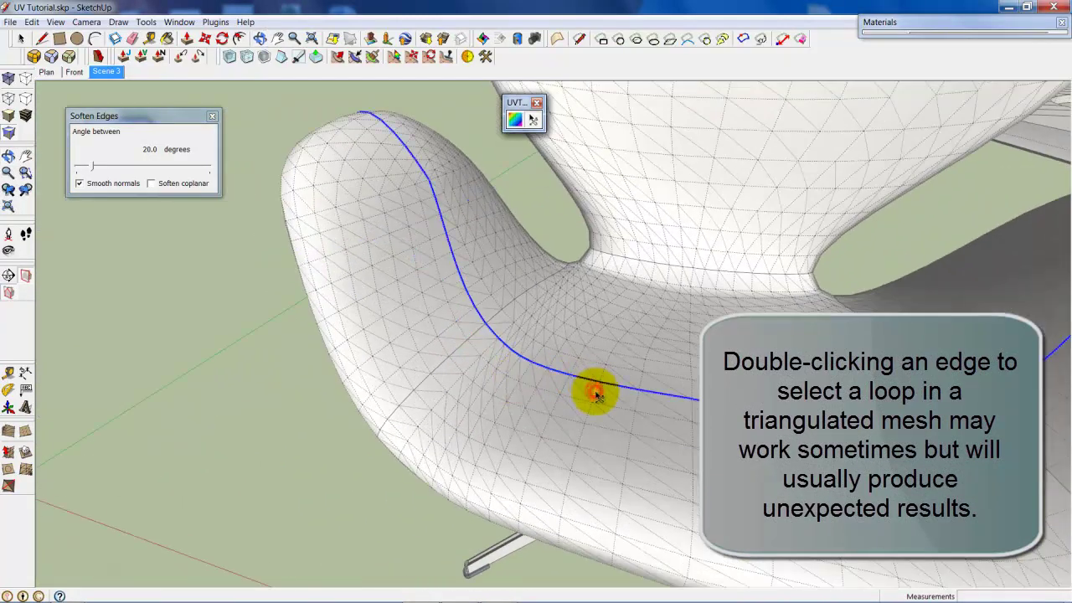
scroll(670, 310, "down", 5)
mouse_move(674, 280)
middle_mouse_down()
mouse_move(610, 318)
mouse_move(433, 290)
mouse_move(279, 283)
mouse_move(422, 340)
mouse_move(359, 290)
mouse_move(586, 212)
mouse_move(727, 391)
mouse_move(589, 407)
mouse_move(645, 407)
mouse_move(592, 391)
middle_mouse_up()
scroll(500, 392, "up", 3)
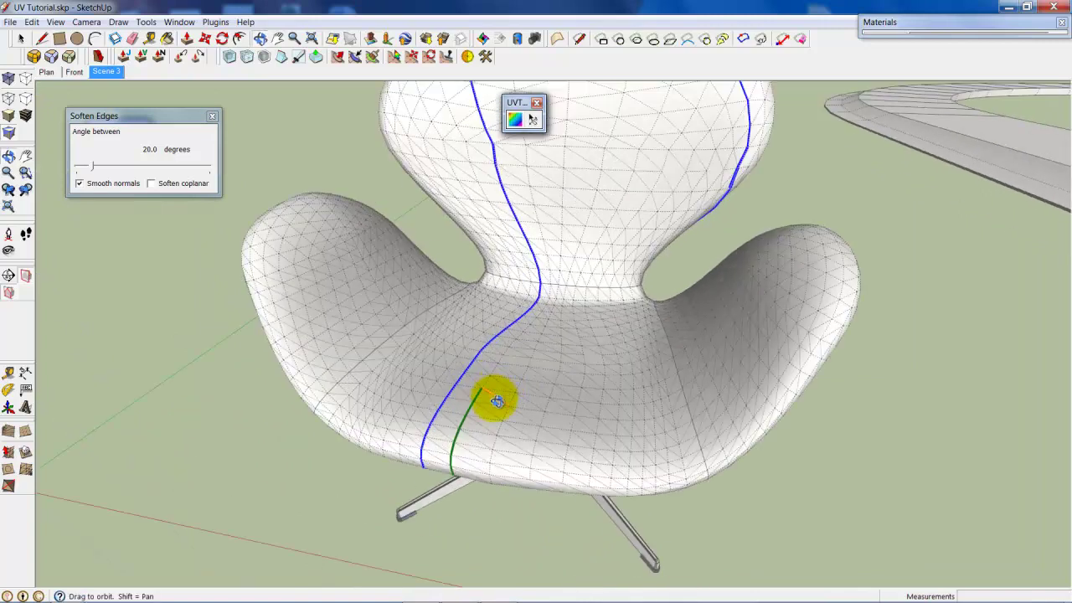
middle_click_drag(498, 401, 494, 327)
scroll(449, 364, "up", 3)
scroll(461, 315, "down", 1)
scroll(507, 378, "down", 2)
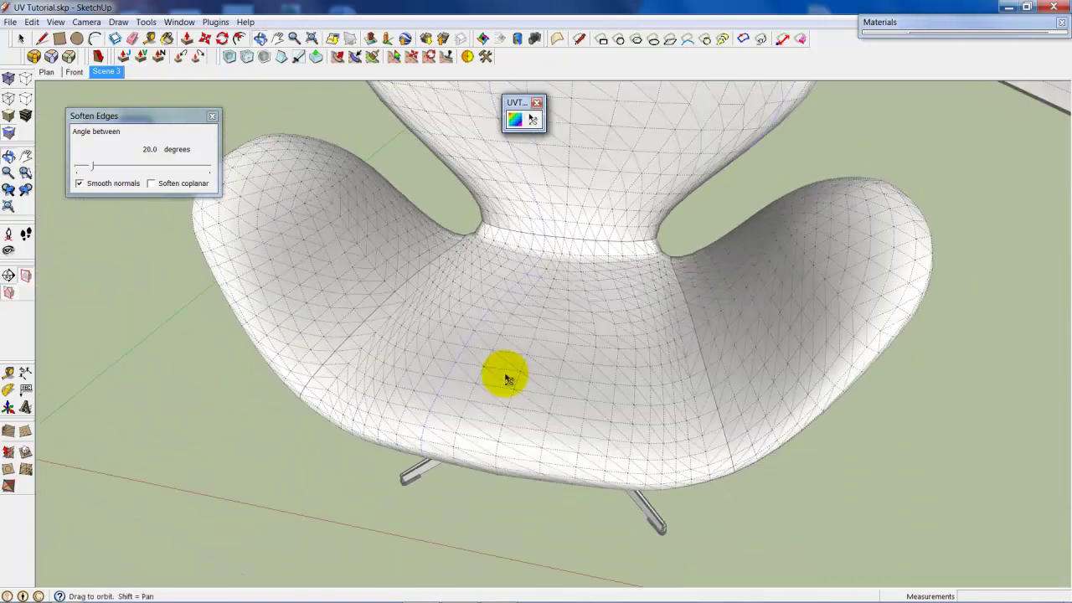
middle_click_drag(505, 378, 376, 337)
scroll(388, 335, "up", 3)
scroll(381, 318, "up", 2)
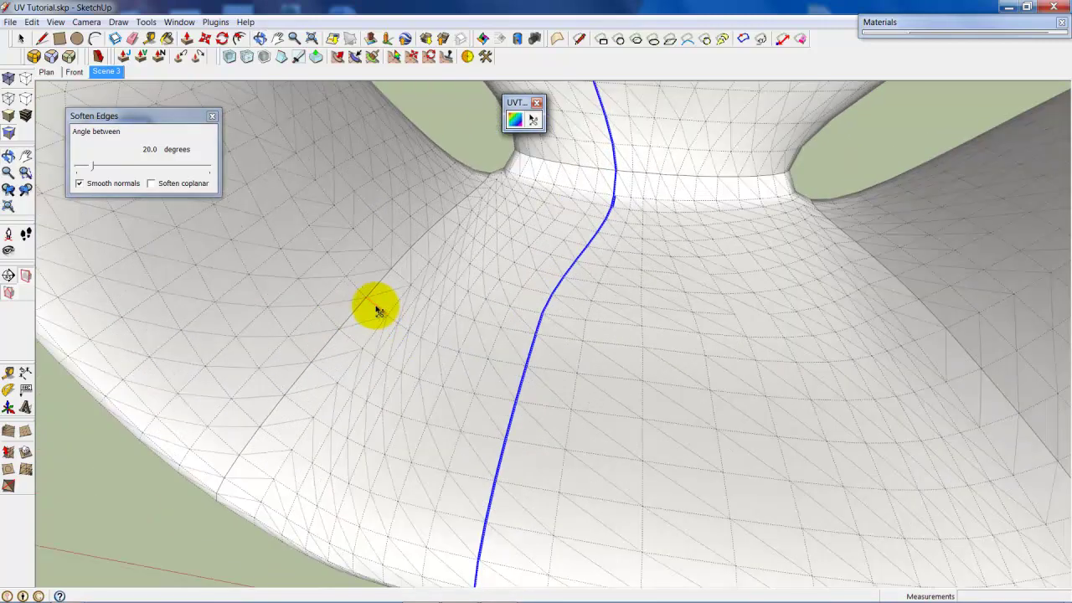
Trace SketchUV Path Select edge paths across the seat and up toward the neck.
left_click(375, 307)
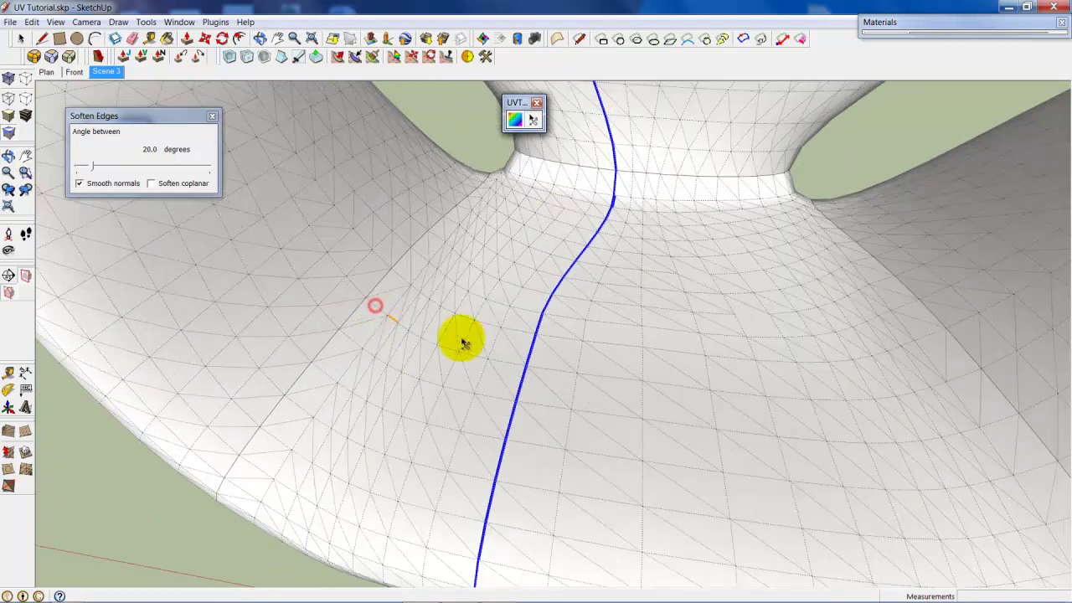
left_click(533, 123)
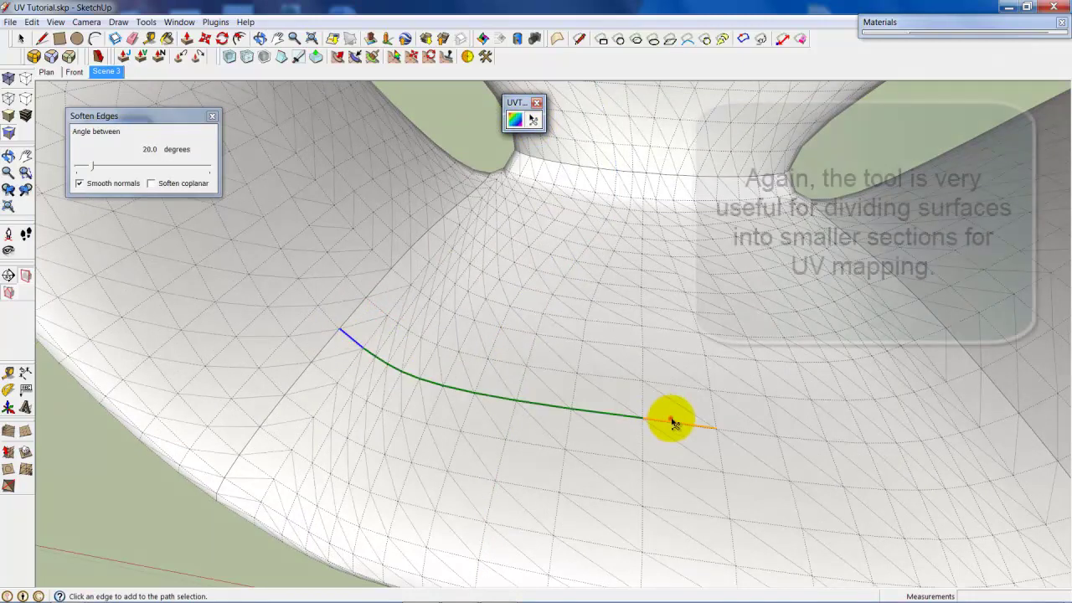
left_click(716, 428)
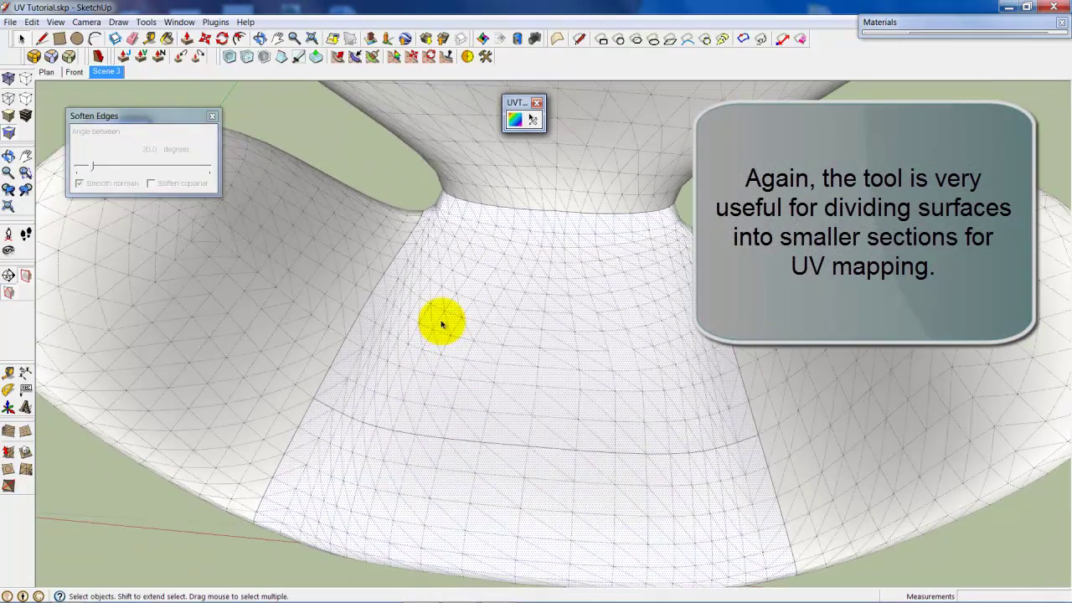
scroll(500, 195, "up", 1)
left_click(534, 118)
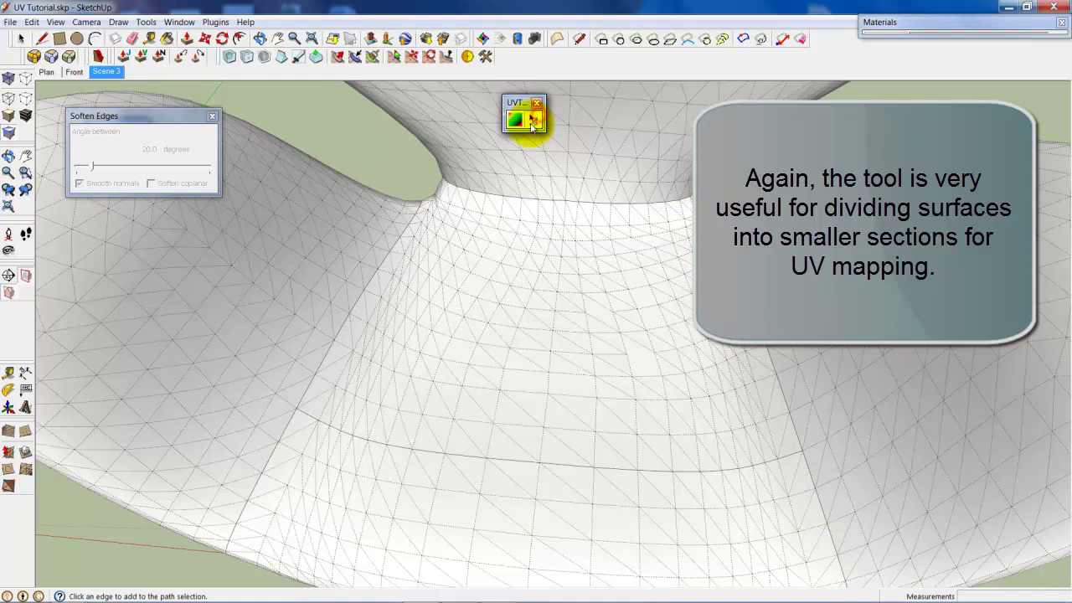
left_click(593, 352)
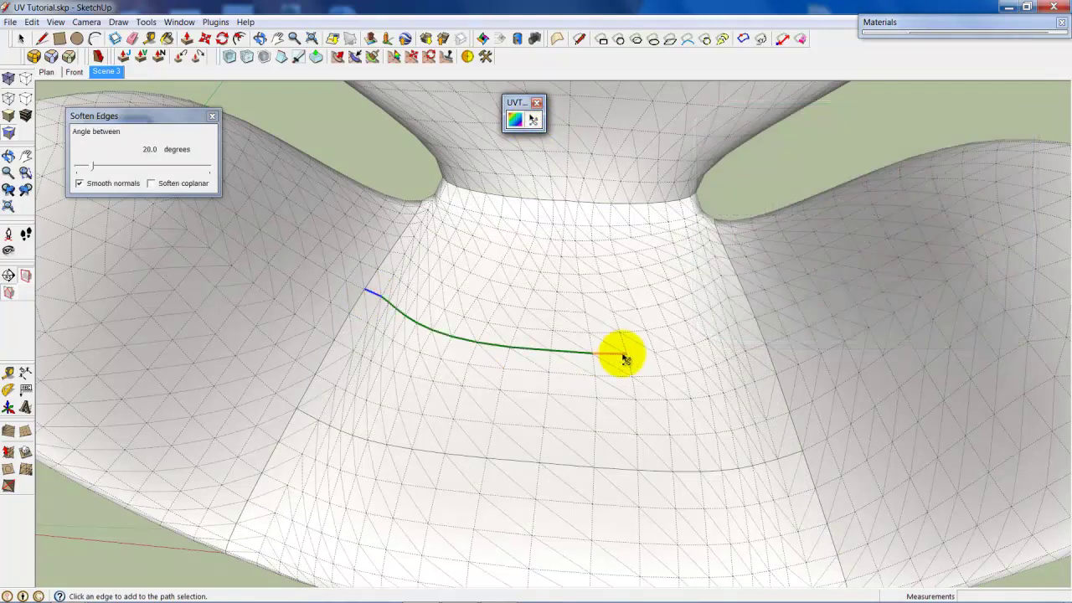
Discard the zigzag path and start a new edge path across the seat near the neck.
left_click(533, 119)
middle_click_drag(438, 323, 393, 284)
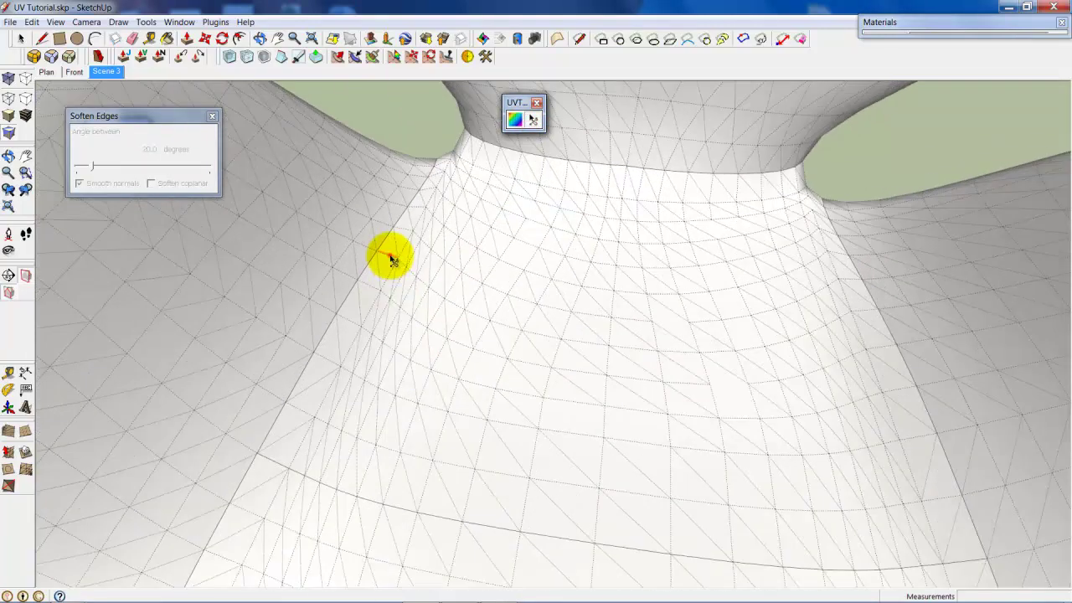
left_click(391, 261)
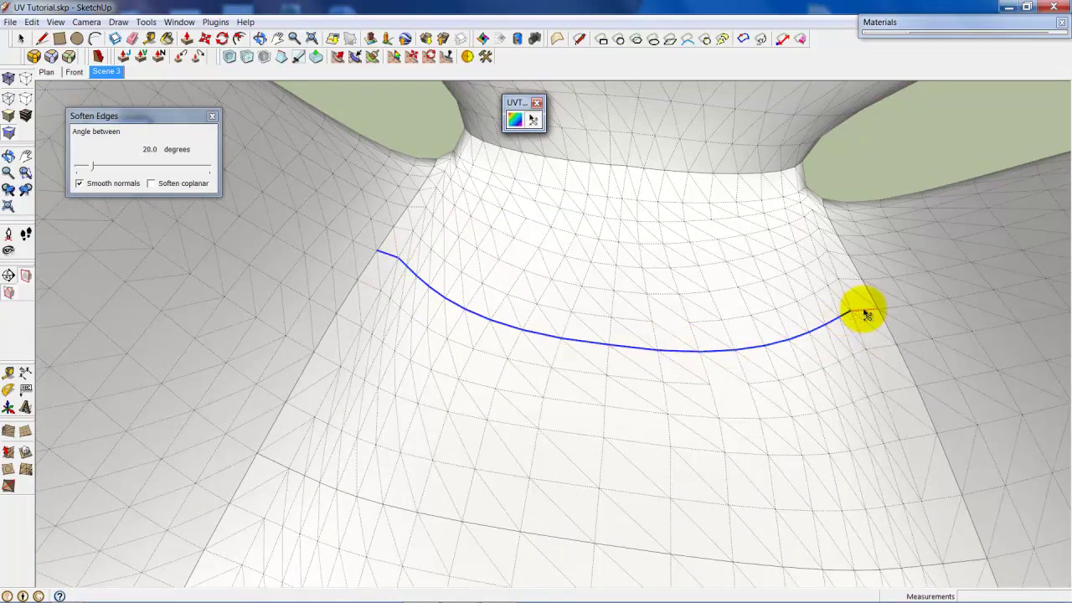
scroll(665, 409, "down", 3)
scroll(645, 407, "down", 3)
Orbit to view the seat and backrest, then select one armrest section of the mesh.
scroll(658, 407, "down", 3)
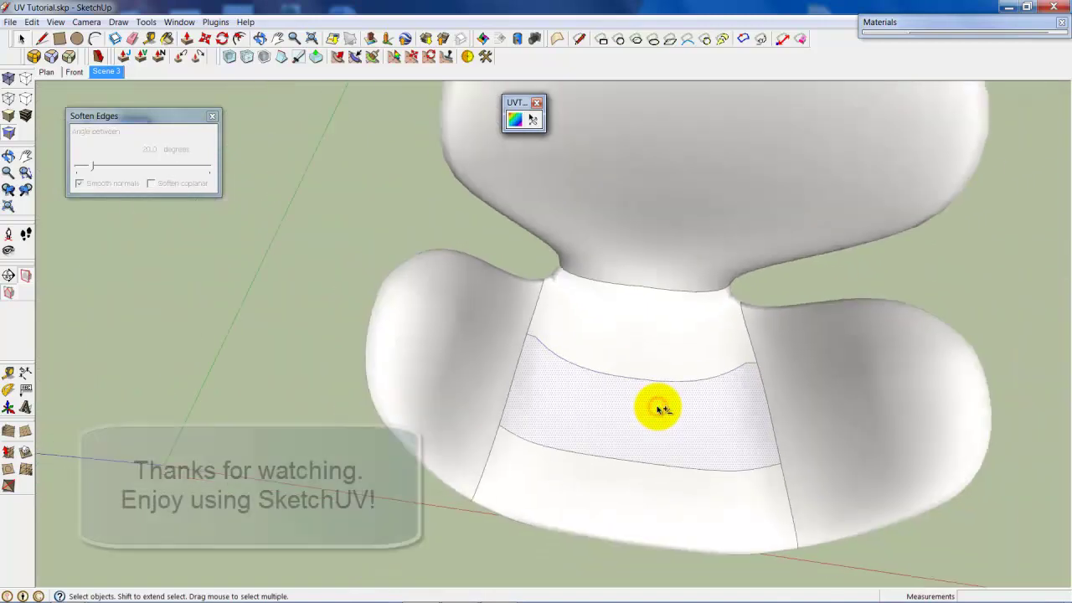
mouse_move(658, 407)
middle_mouse_down()
mouse_move(557, 375)
mouse_move(679, 430)
mouse_move(445, 306)
mouse_move(536, 323)
mouse_move(553, 370)
mouse_move(586, 351)
middle_mouse_up()
scroll(491, 359, "up", 2)
mouse_move(490, 359)
middle_mouse_down()
mouse_move(645, 330)
mouse_move(555, 461)
mouse_move(457, 310)
middle_mouse_up()
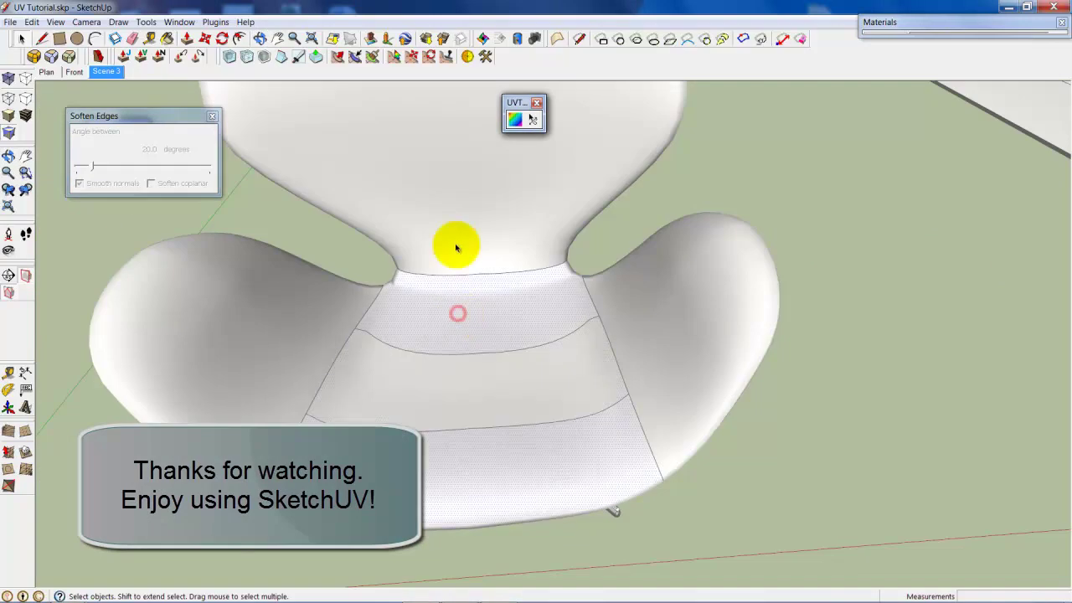
left_click(688, 318)
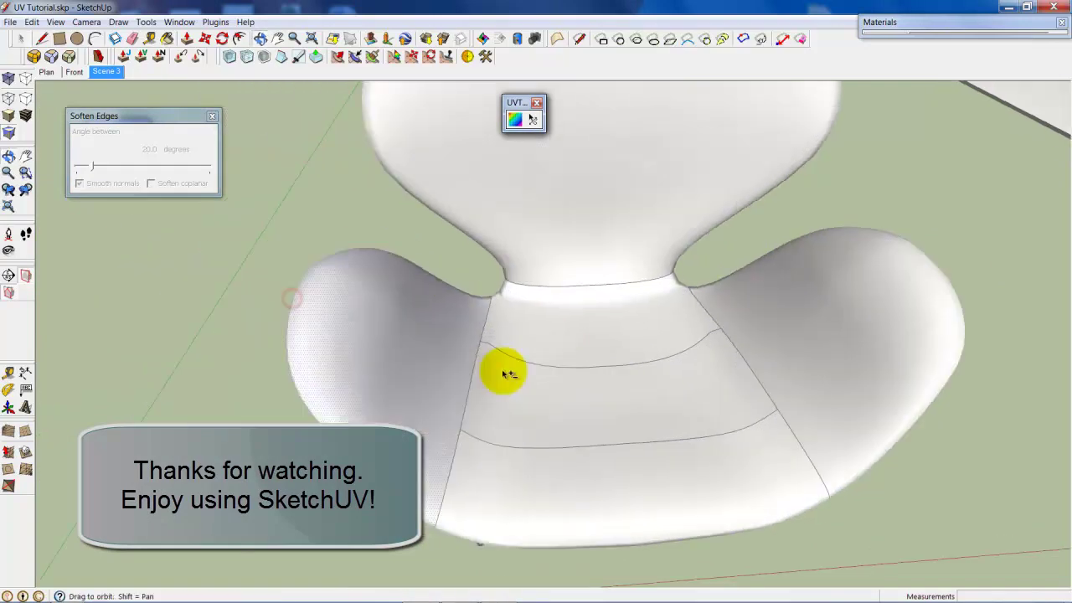